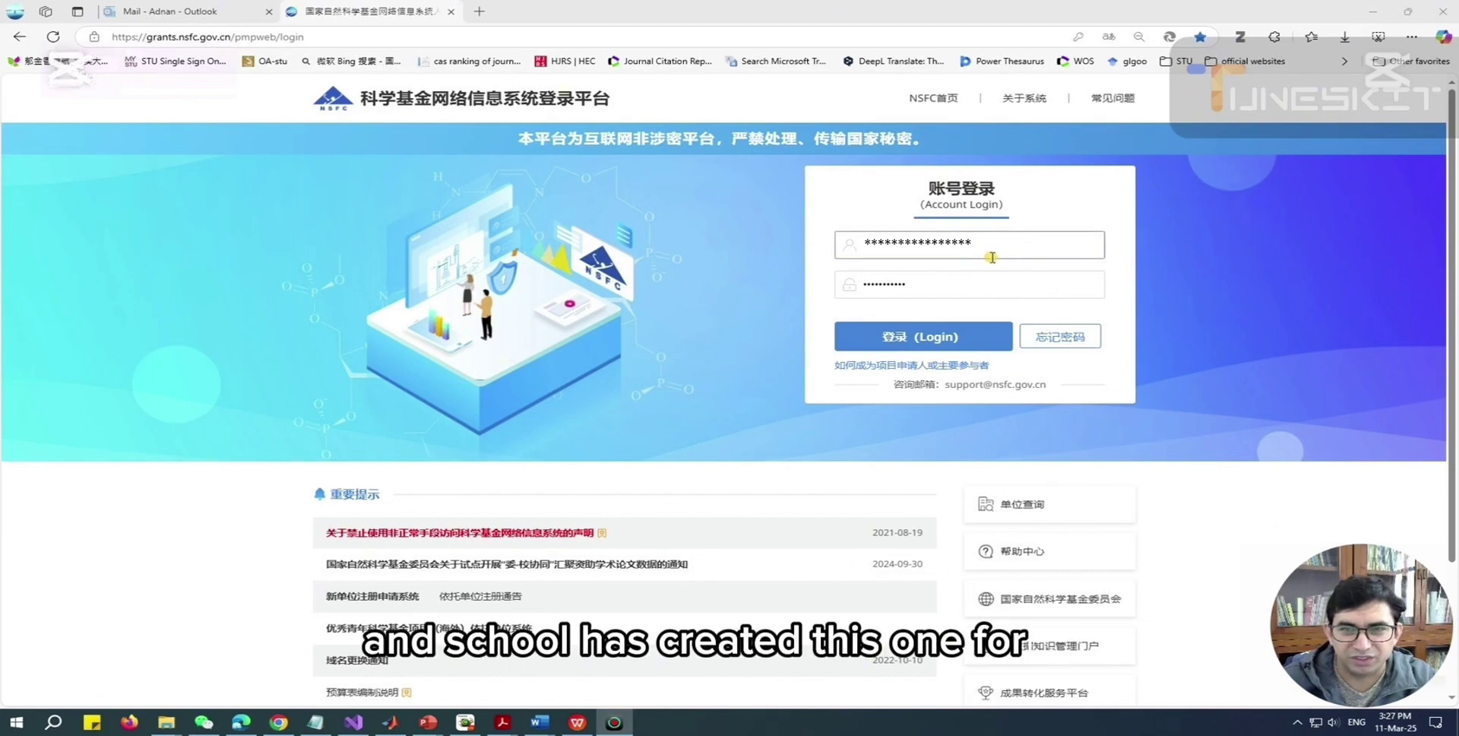
Step: Log in with the prefilled account and slider verification, dismiss the password and phone reminders, and open the RFIS Application section
click(933, 338)
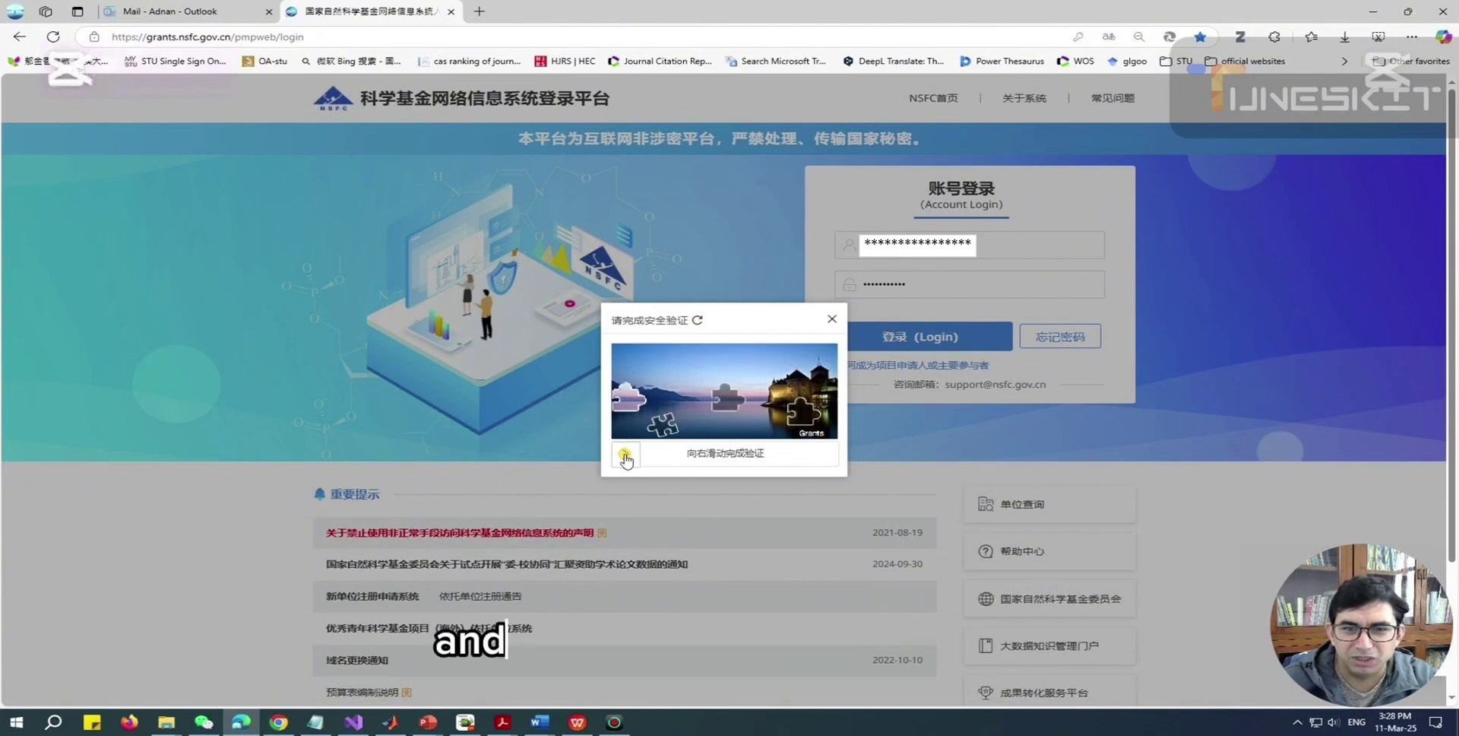
drag(625, 458, 723, 463)
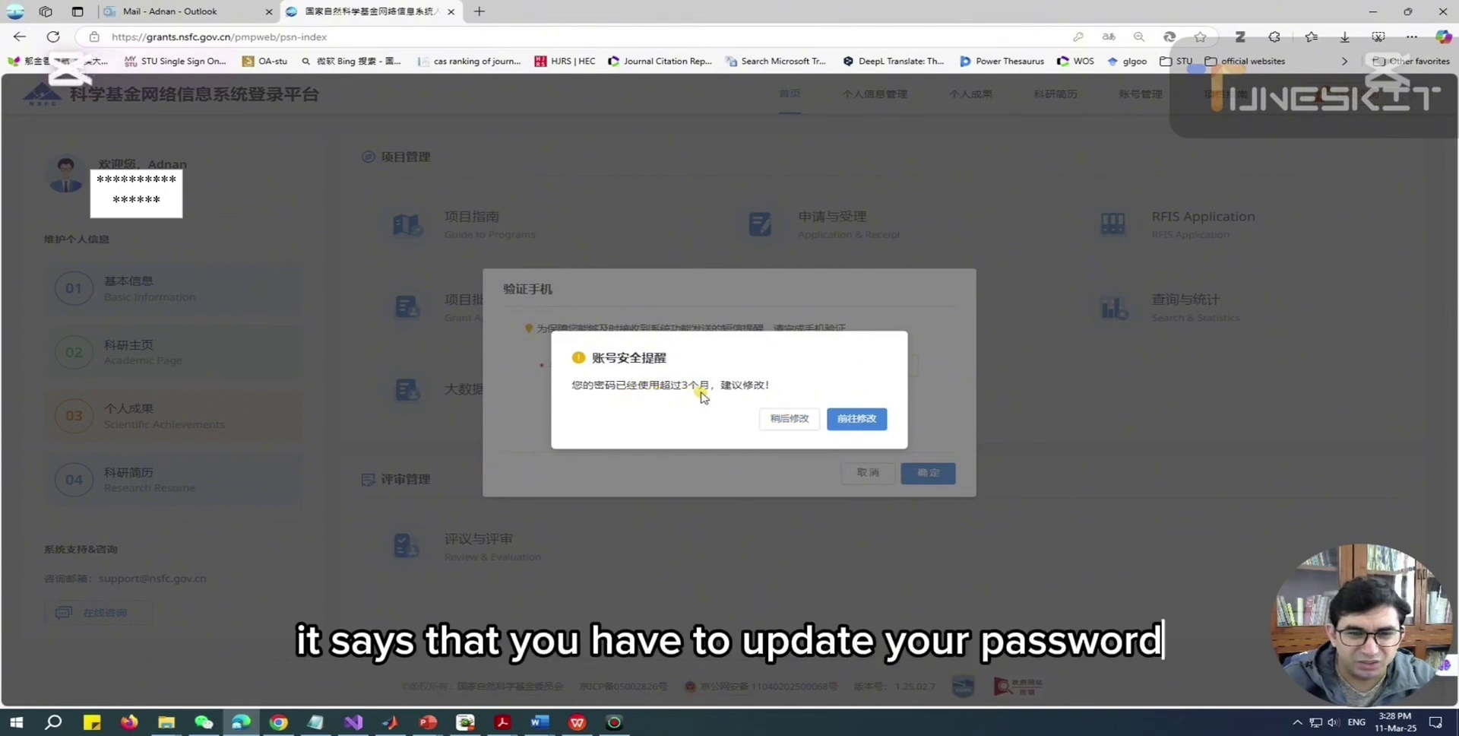
click(784, 423)
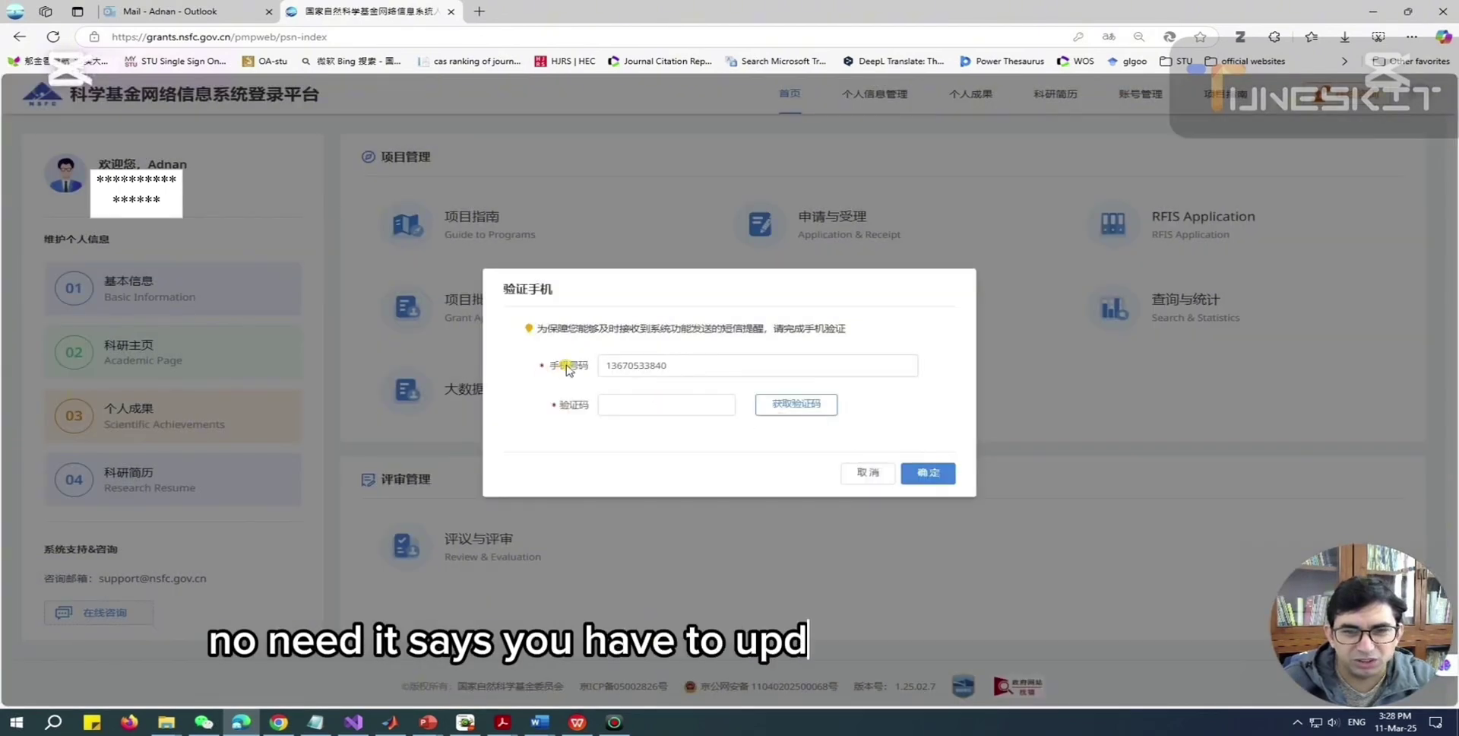
click(867, 472)
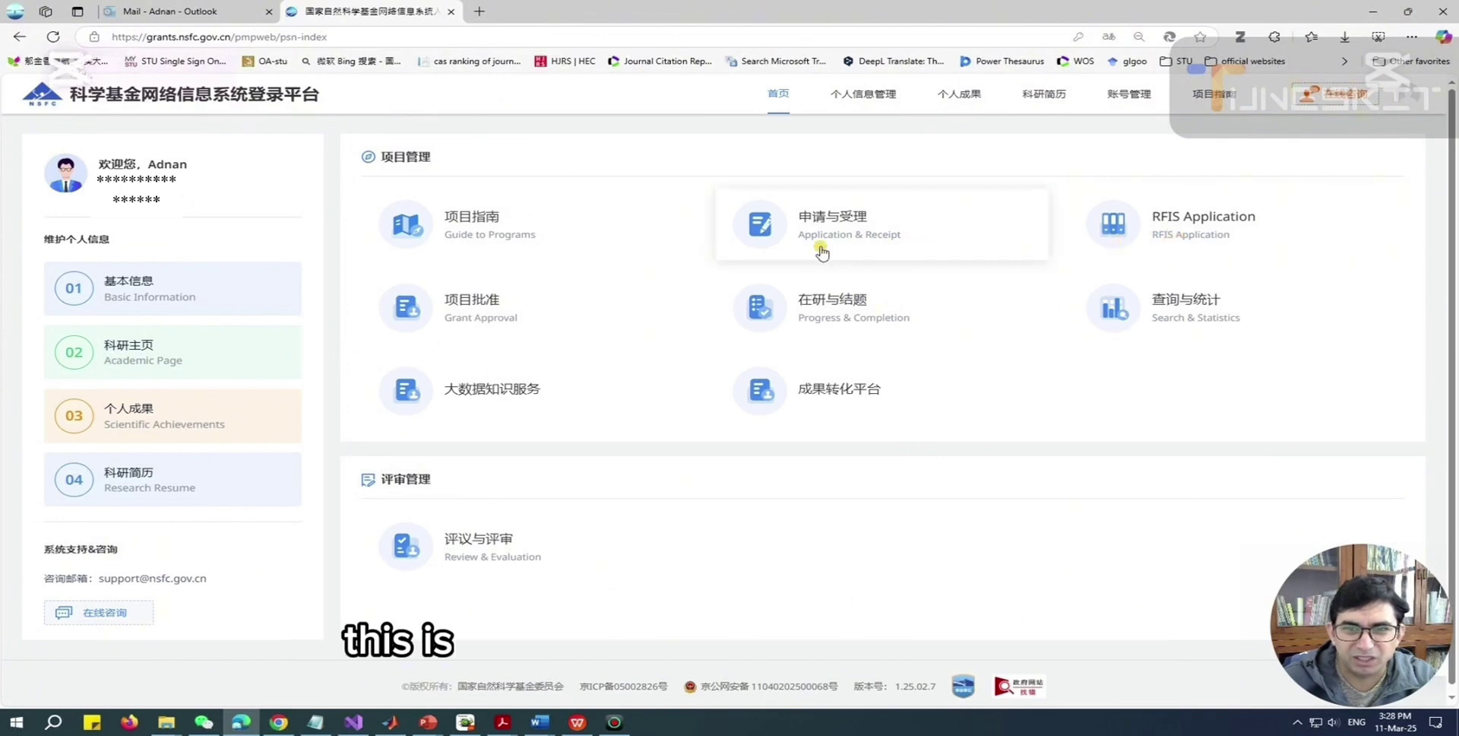
click(1175, 238)
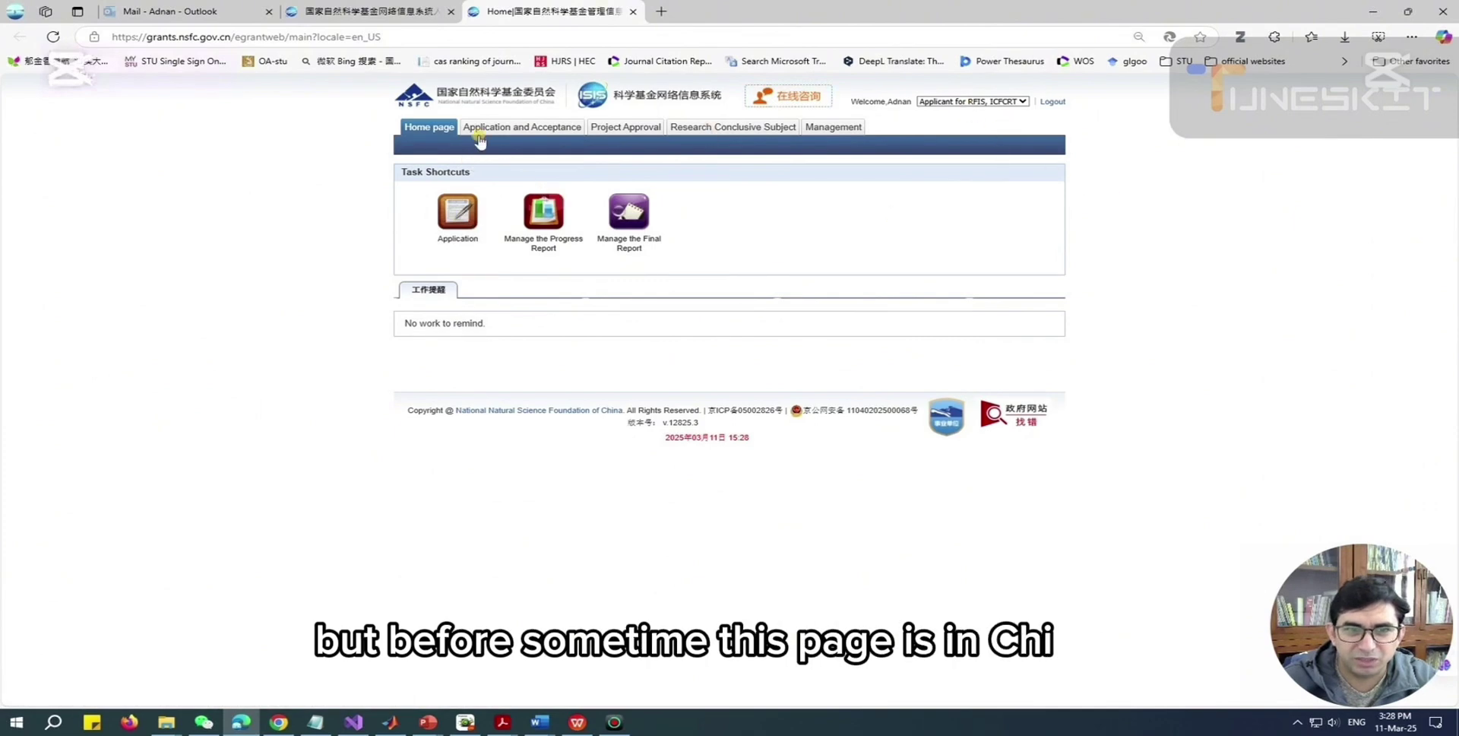
Step: Switch the account role to 项目负责人 and back to Applicant for RFIS, ICFCRT
click(1012, 108)
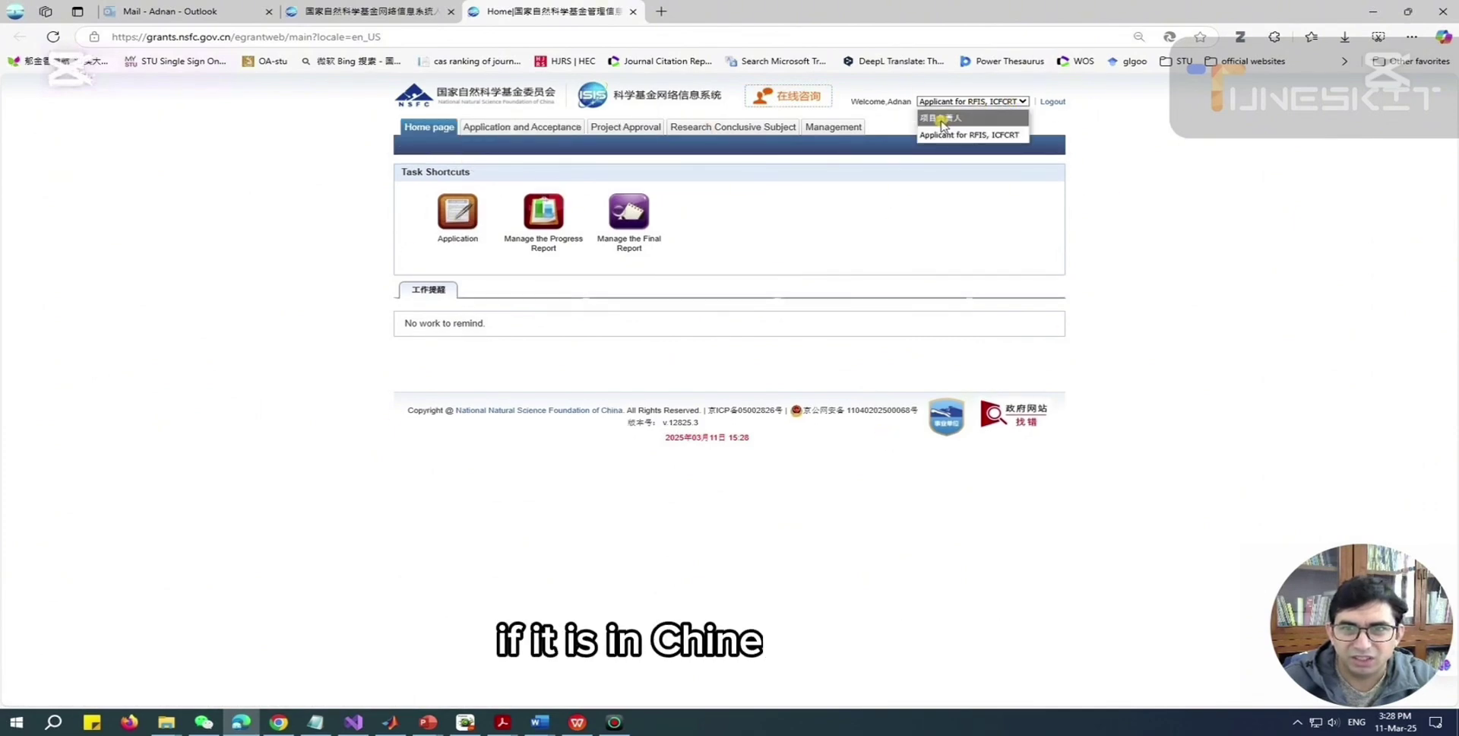
click(946, 129)
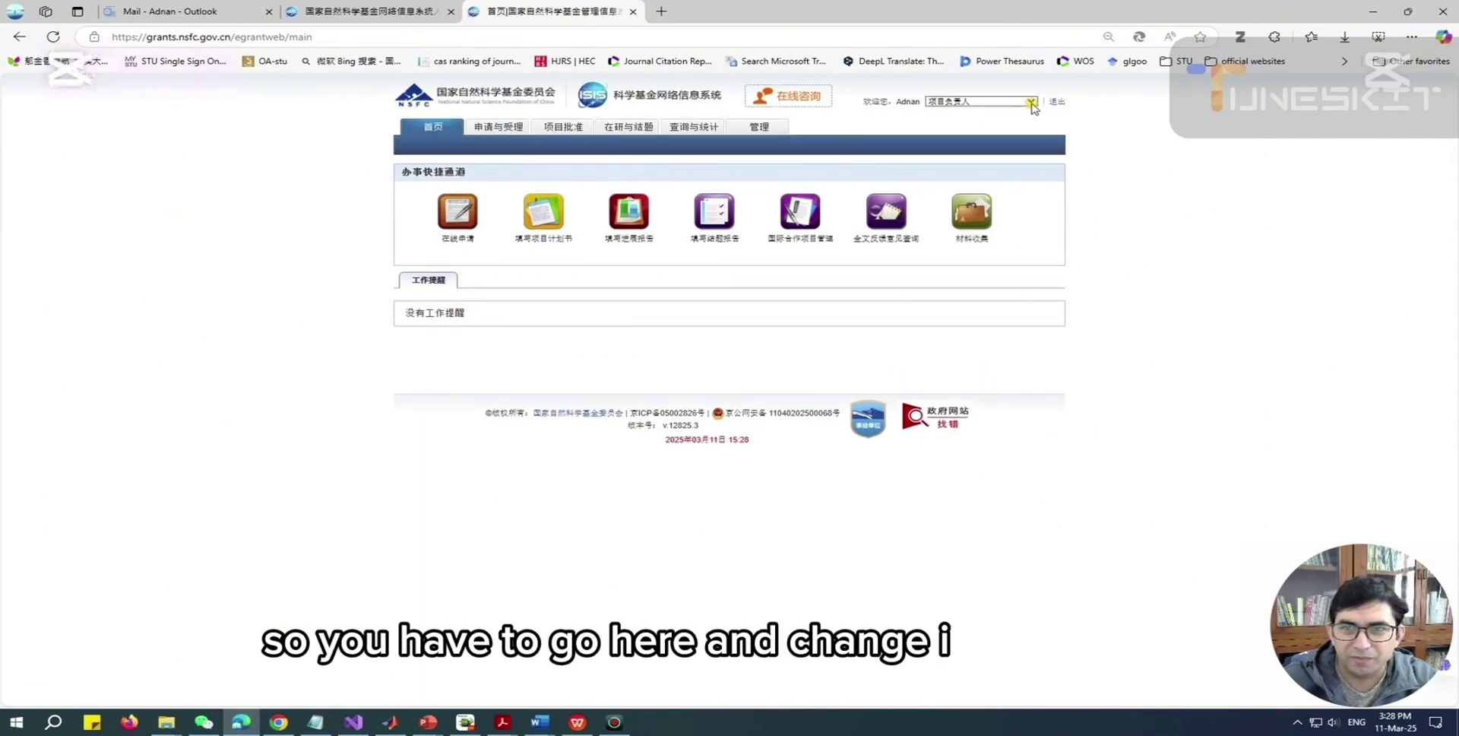
click(1032, 105)
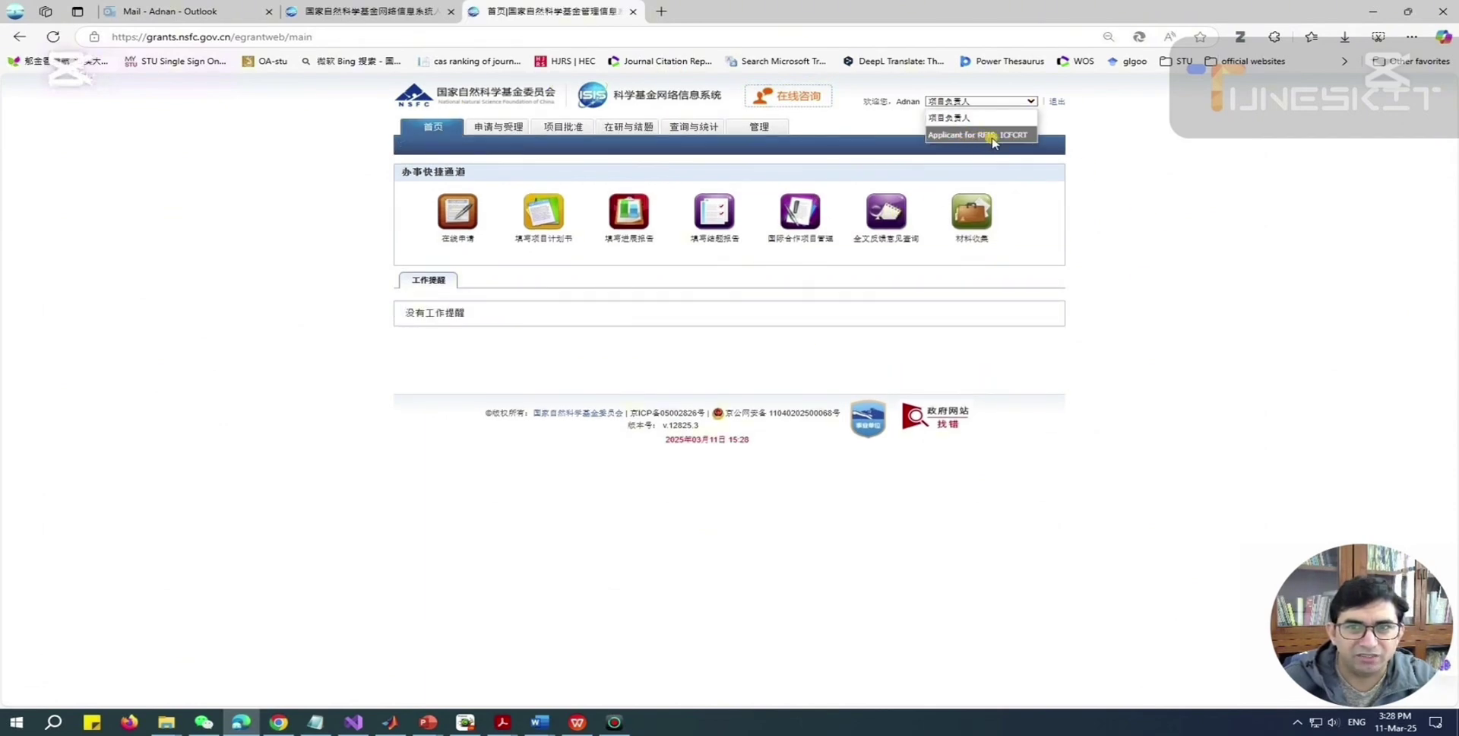
click(1192, 180)
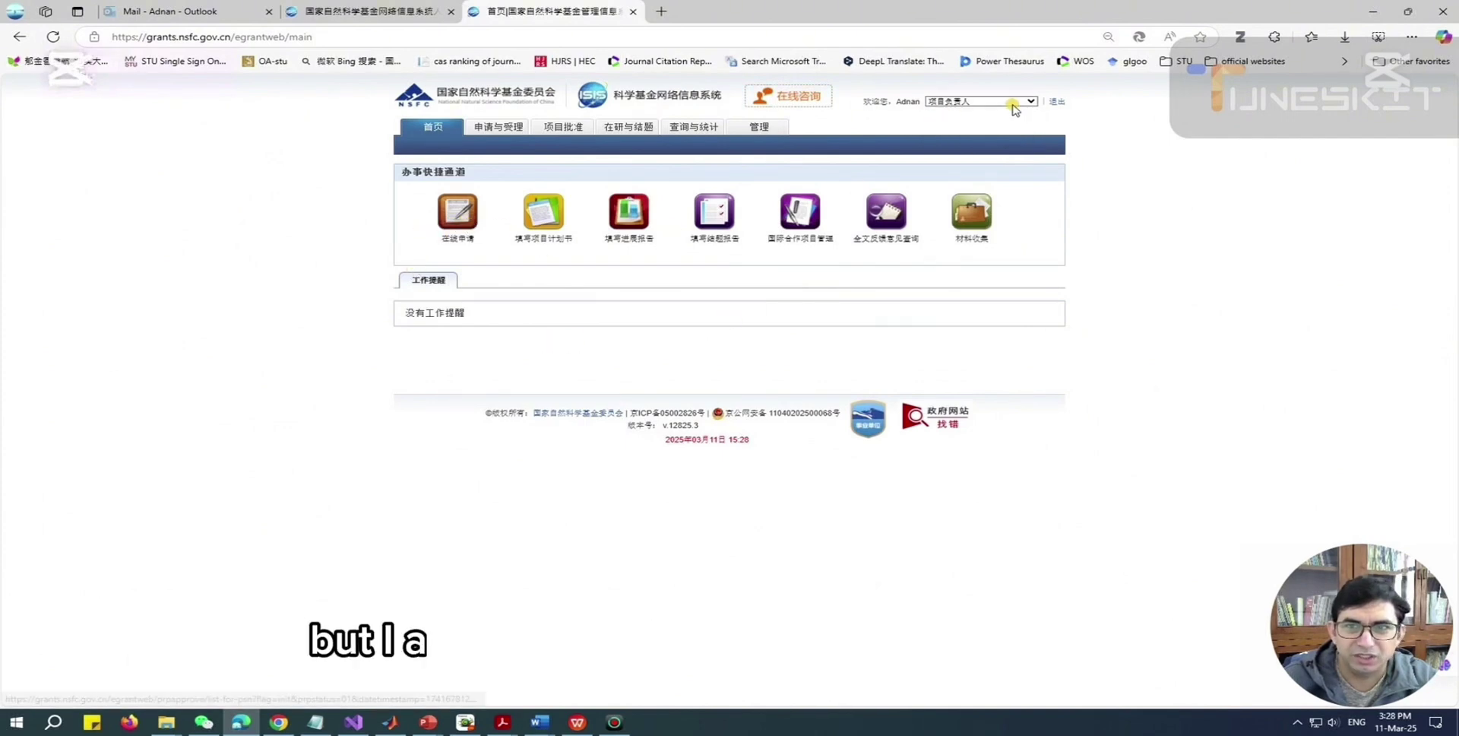
click(988, 102)
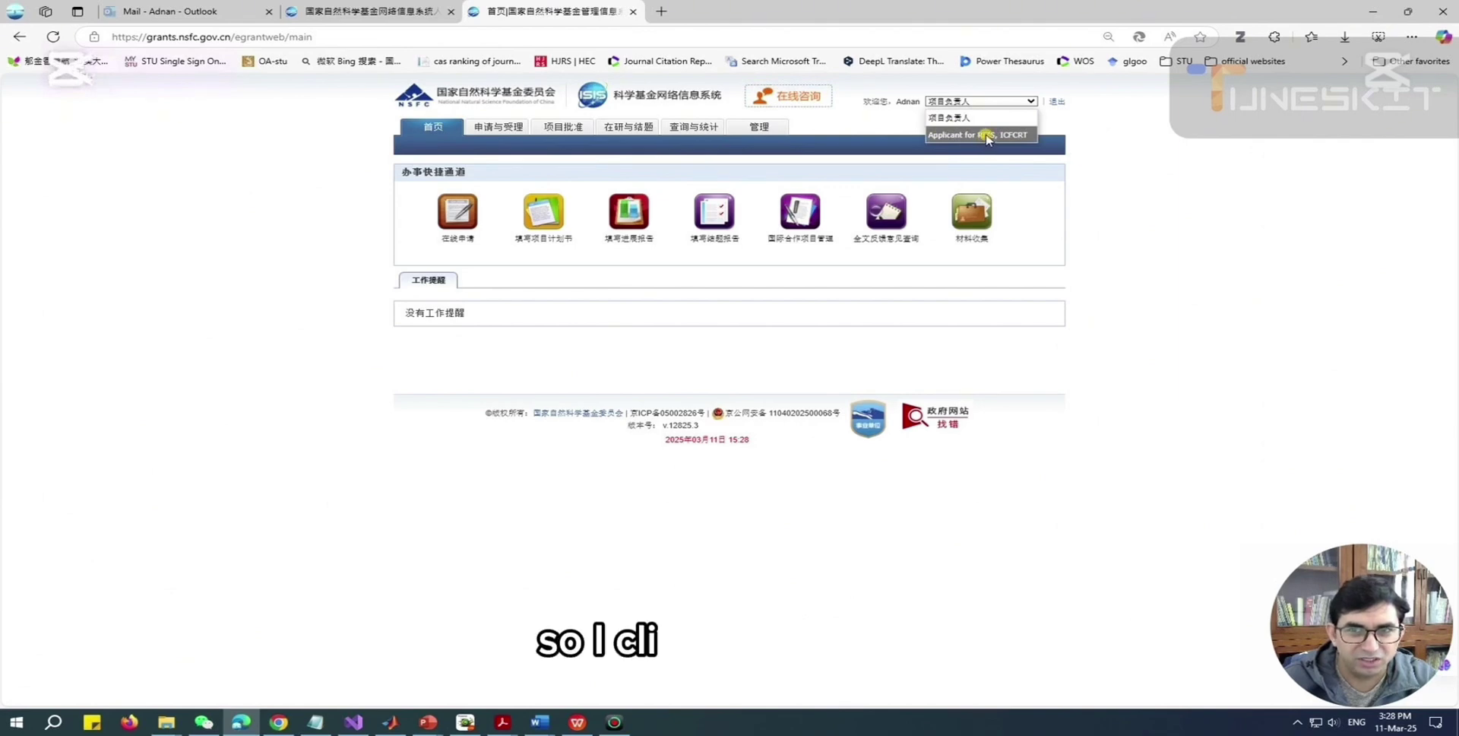
click(987, 136)
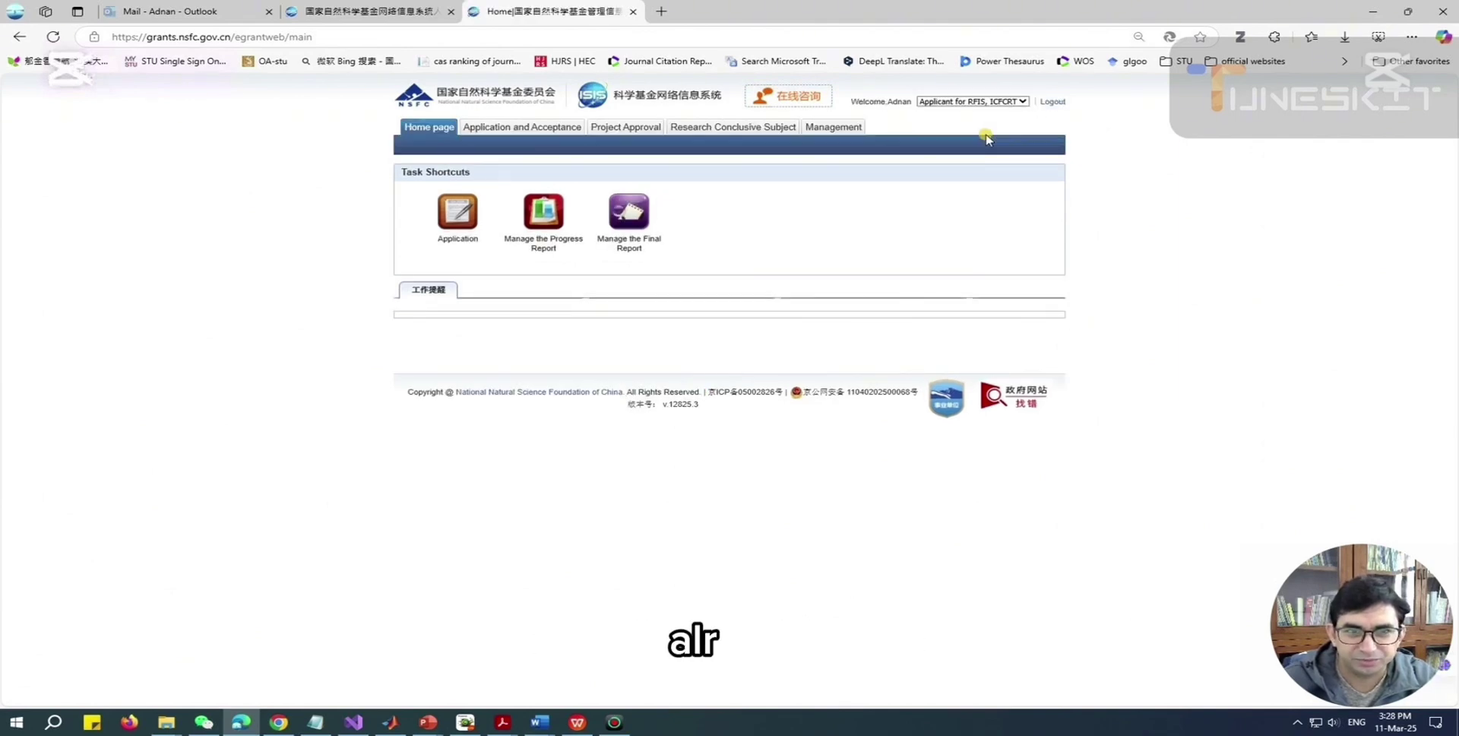
Step: Start a new proposal for the Research Fund for International Young Scientists under Application Codes A-H
click(459, 214)
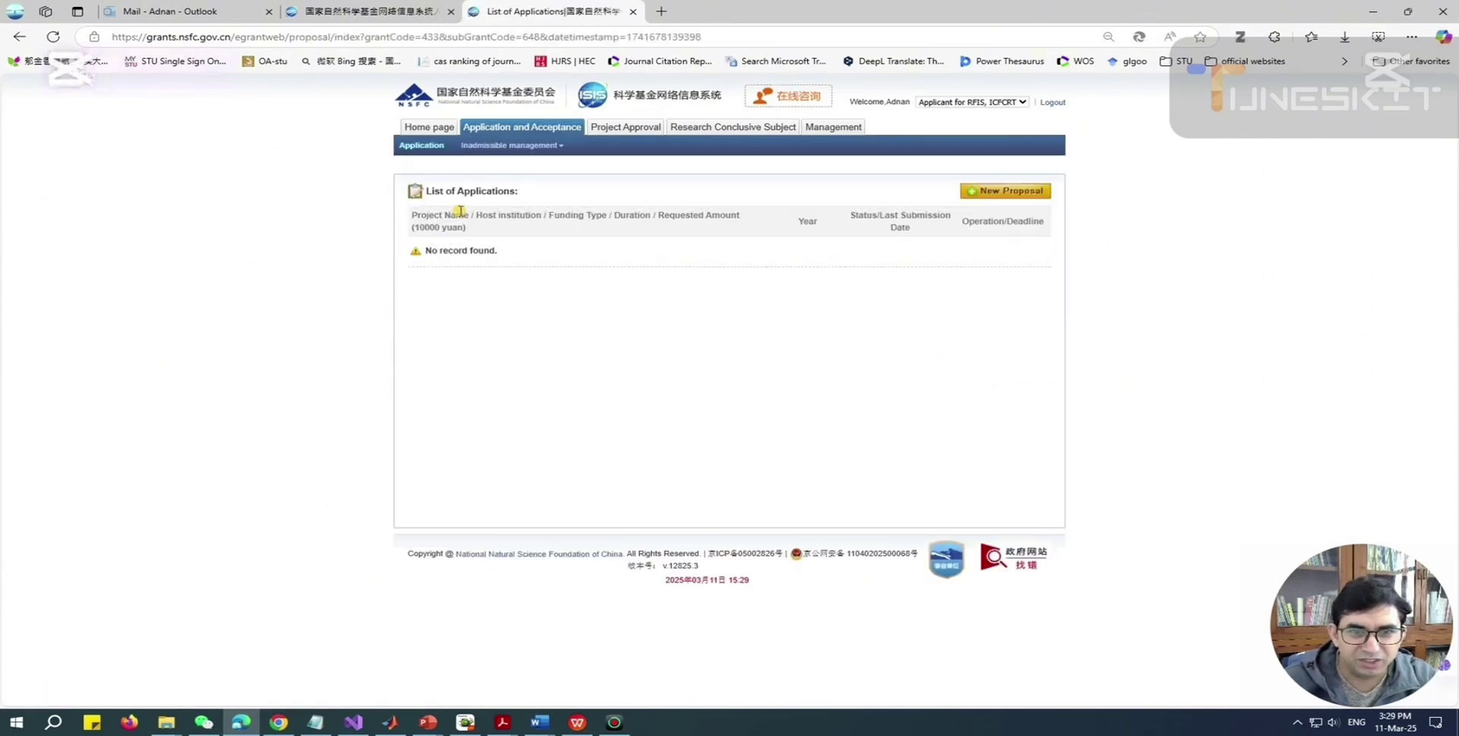
click(988, 193)
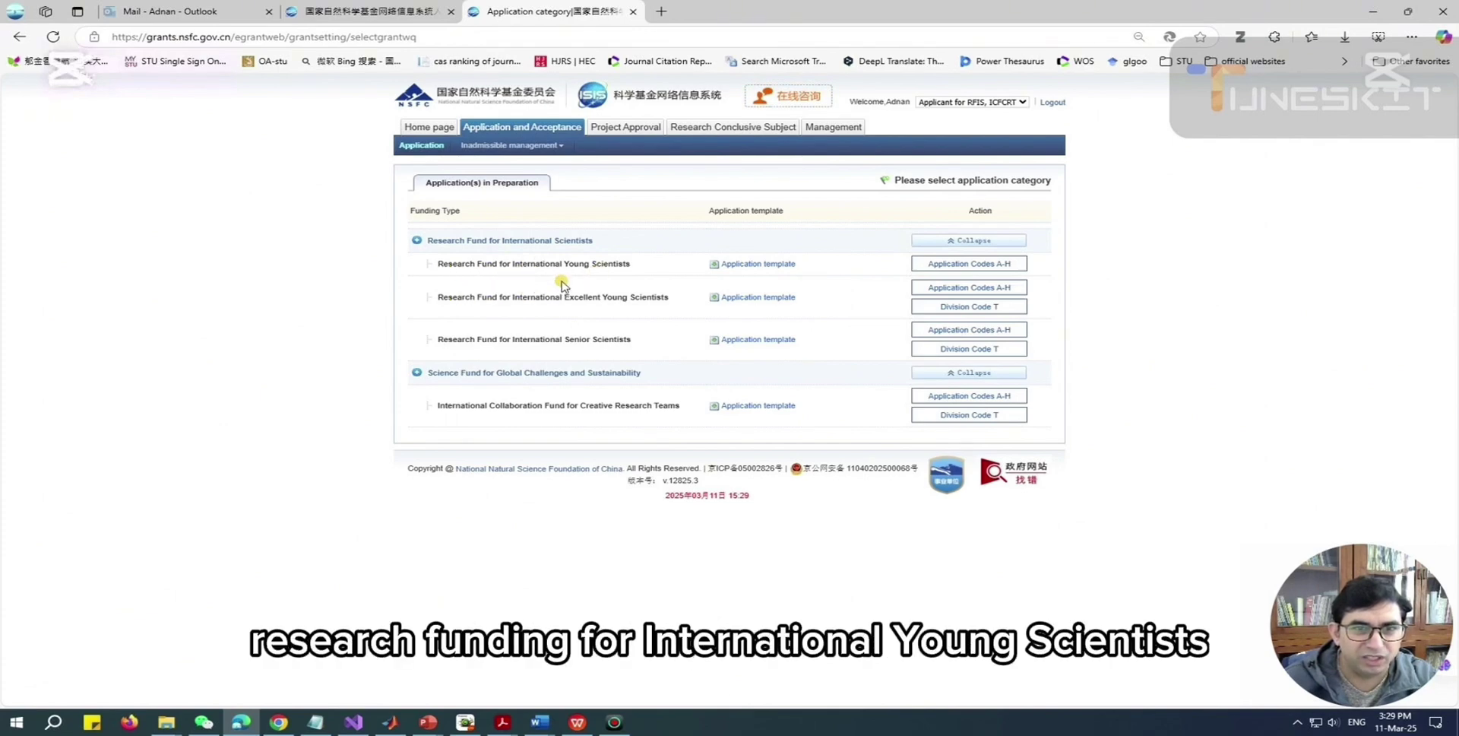
click(938, 266)
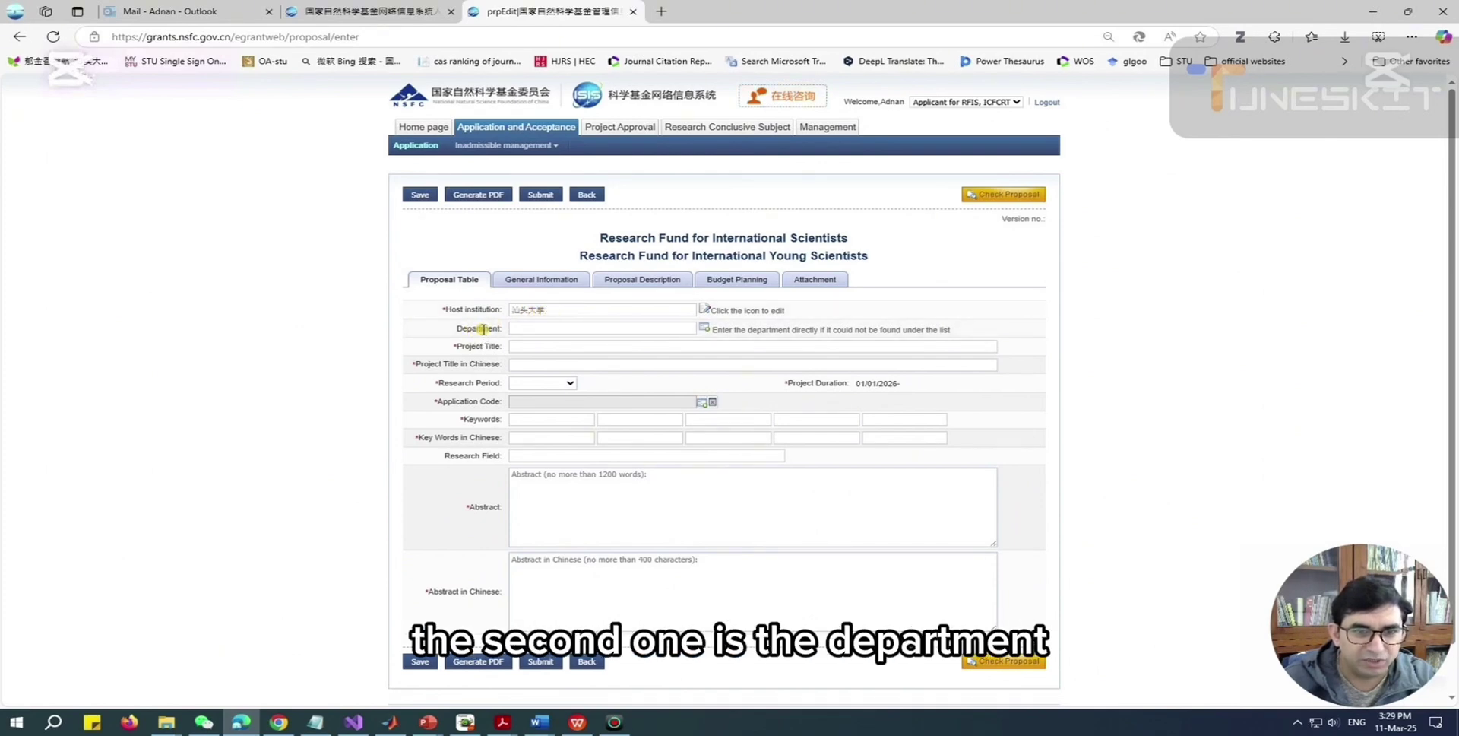
Step: Translate the proposal page into English and review the choices in the Department list
click(705, 331)
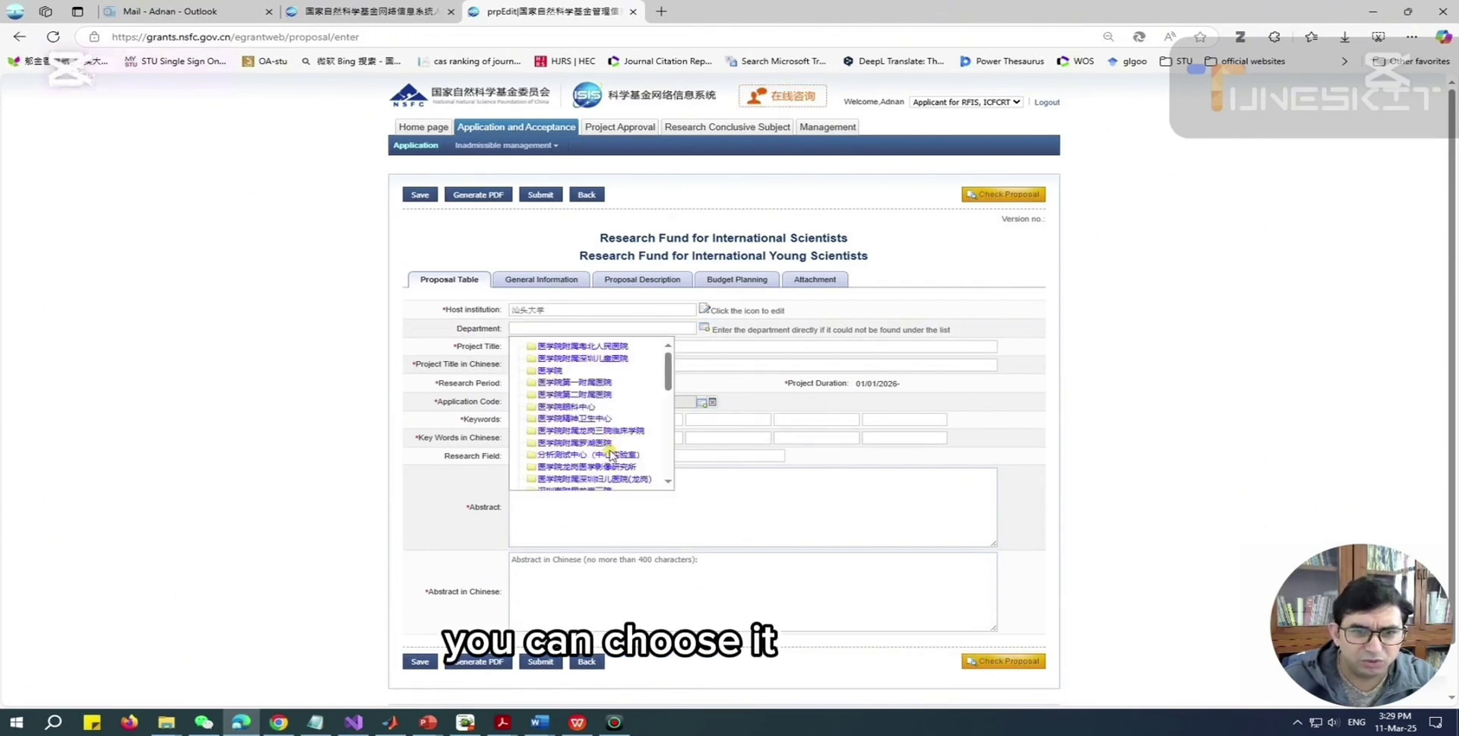
right_click(834, 314)
click(863, 483)
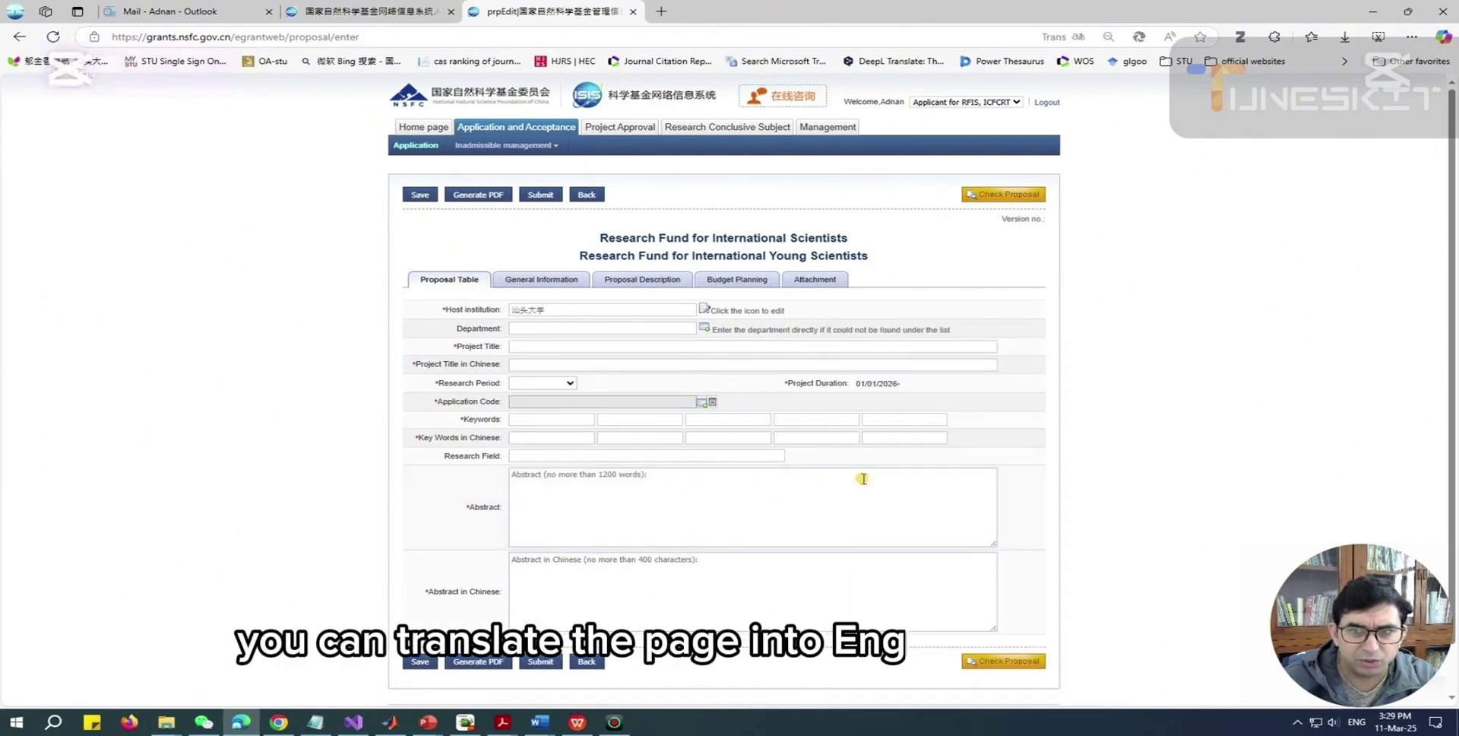
mouse_move(250, 726)
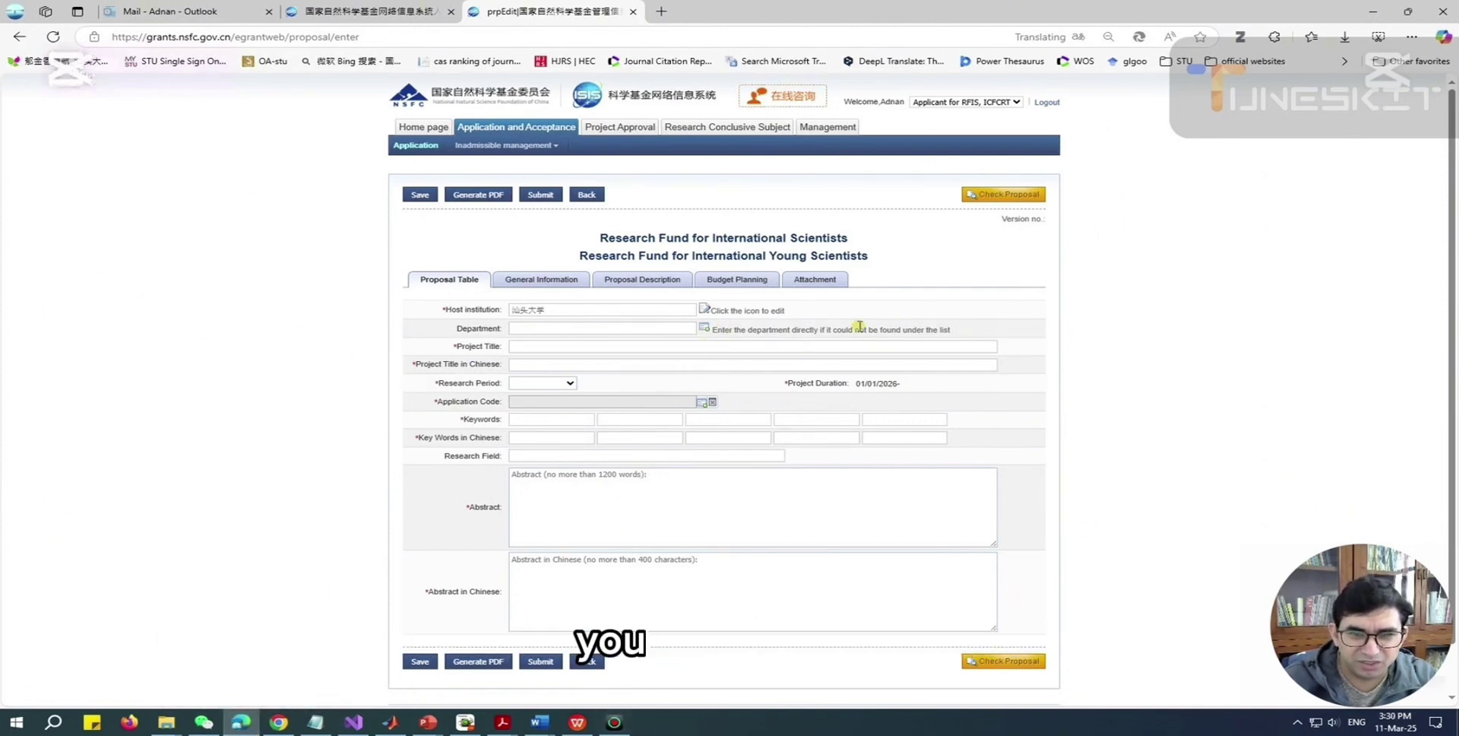
click(704, 331)
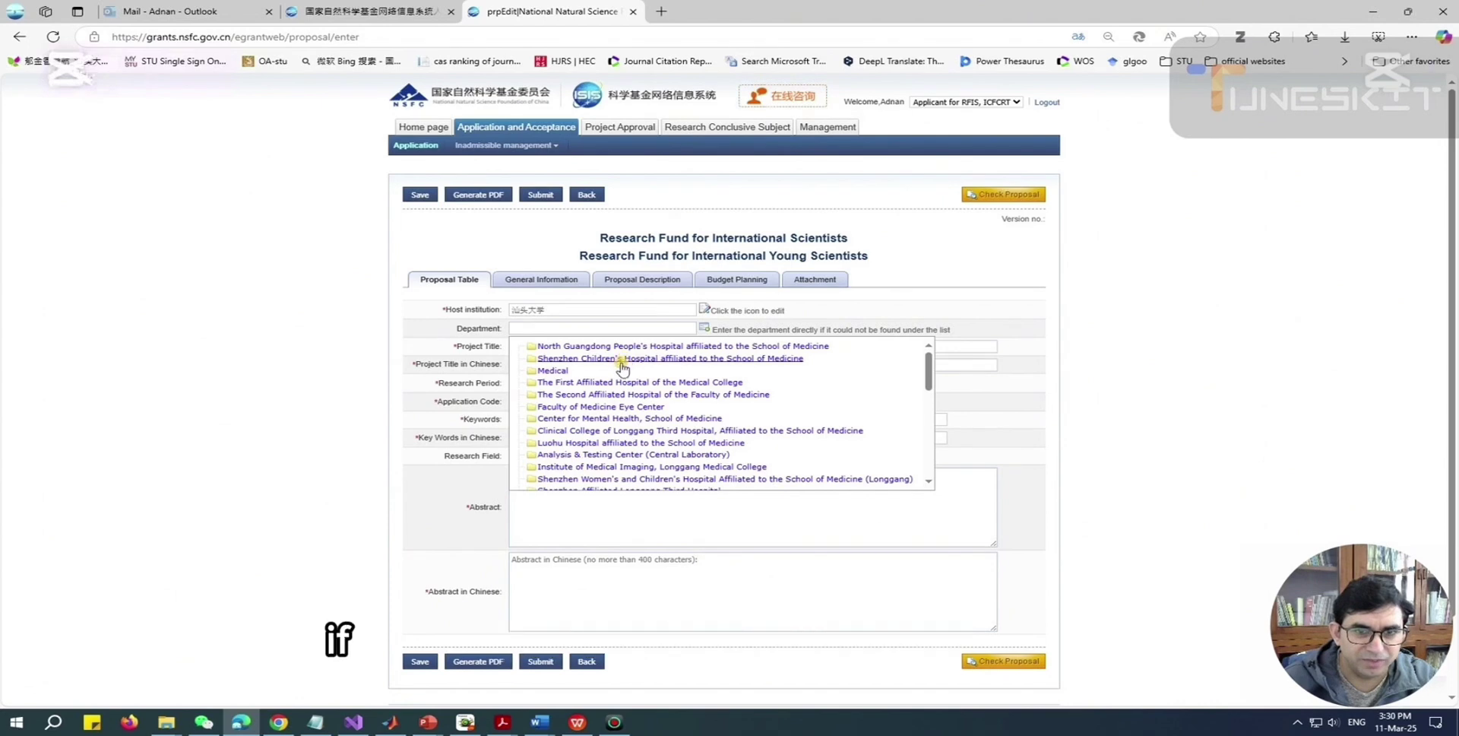
click(706, 334)
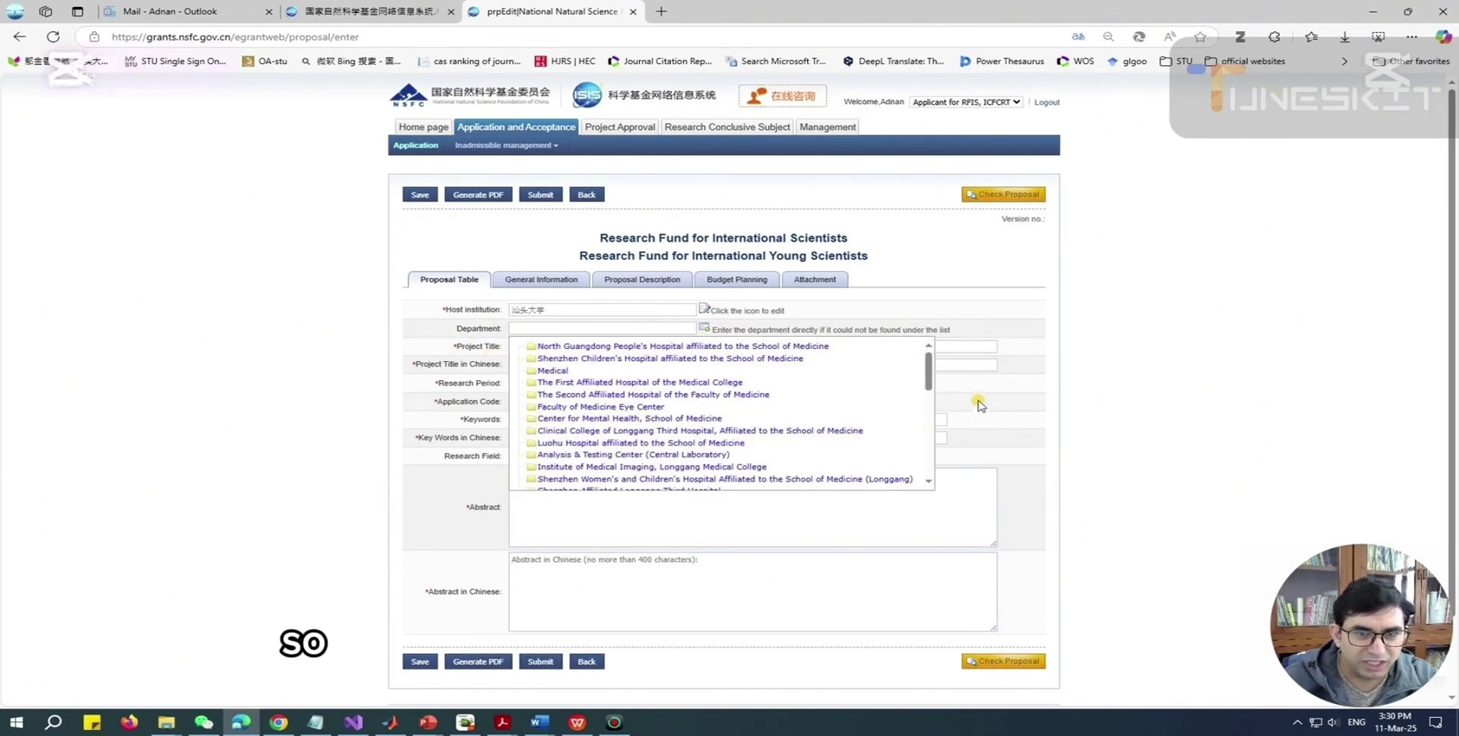
click(944, 355)
Step: Review the saved suggestions for the Project Title and Project Title in Chinese fields and the Research Period options
click(546, 347)
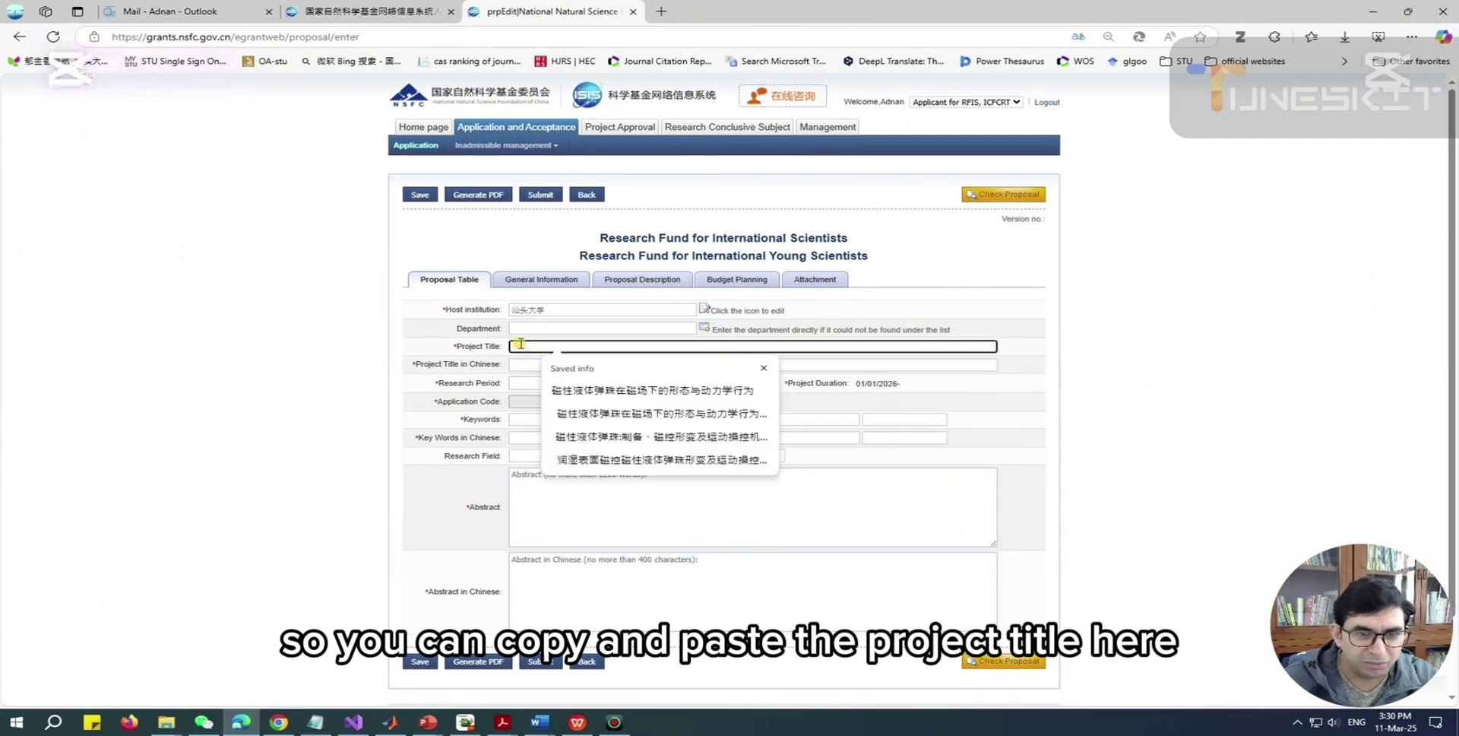
click(979, 380)
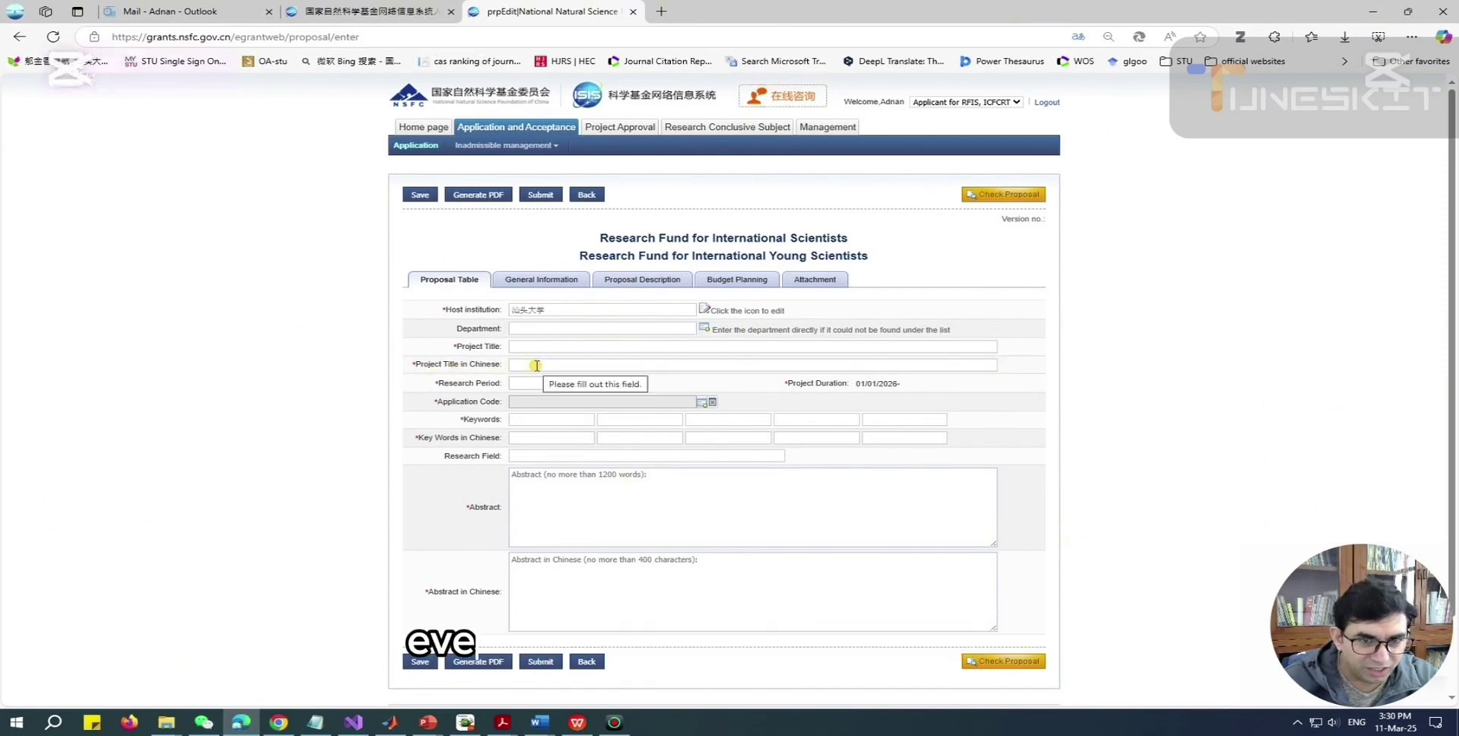
click(536, 365)
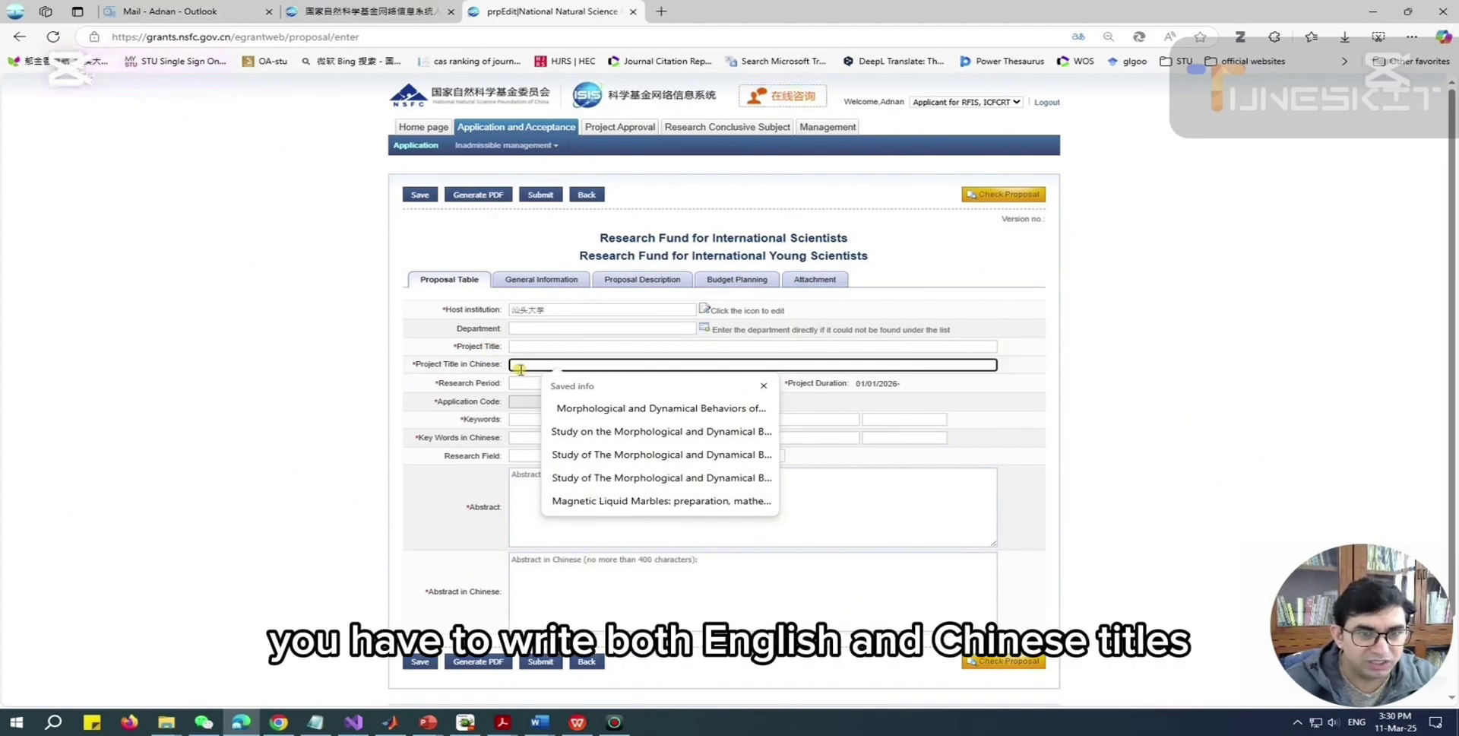
click(327, 377)
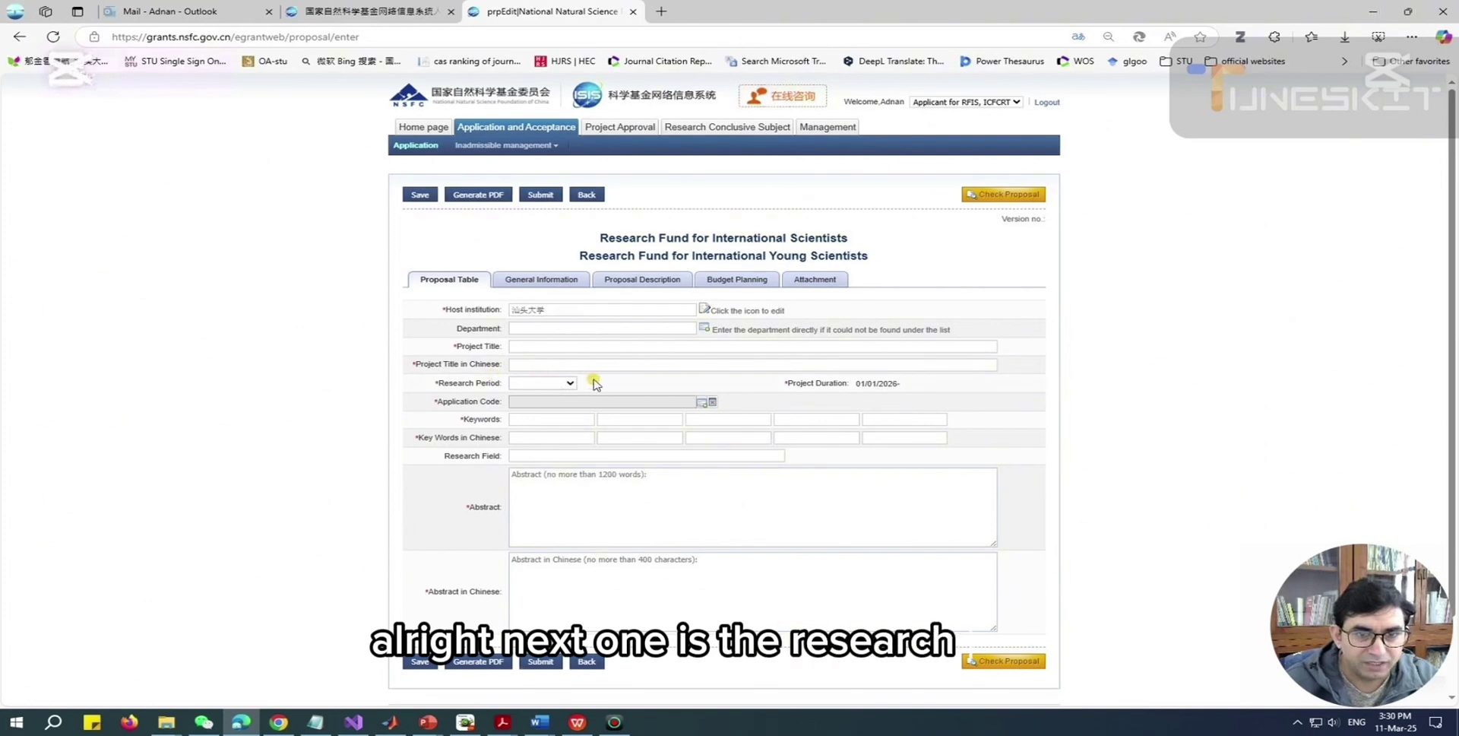
click(570, 384)
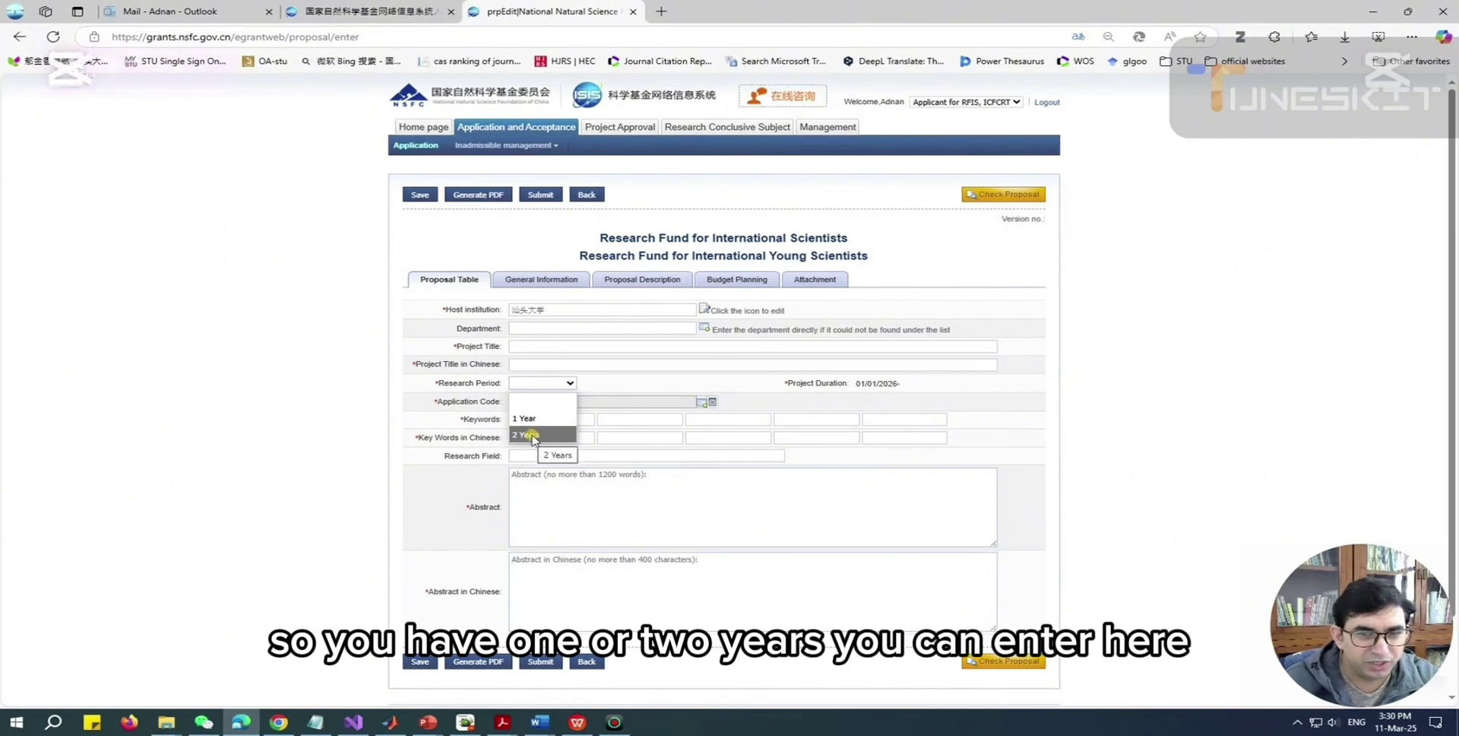
click(699, 384)
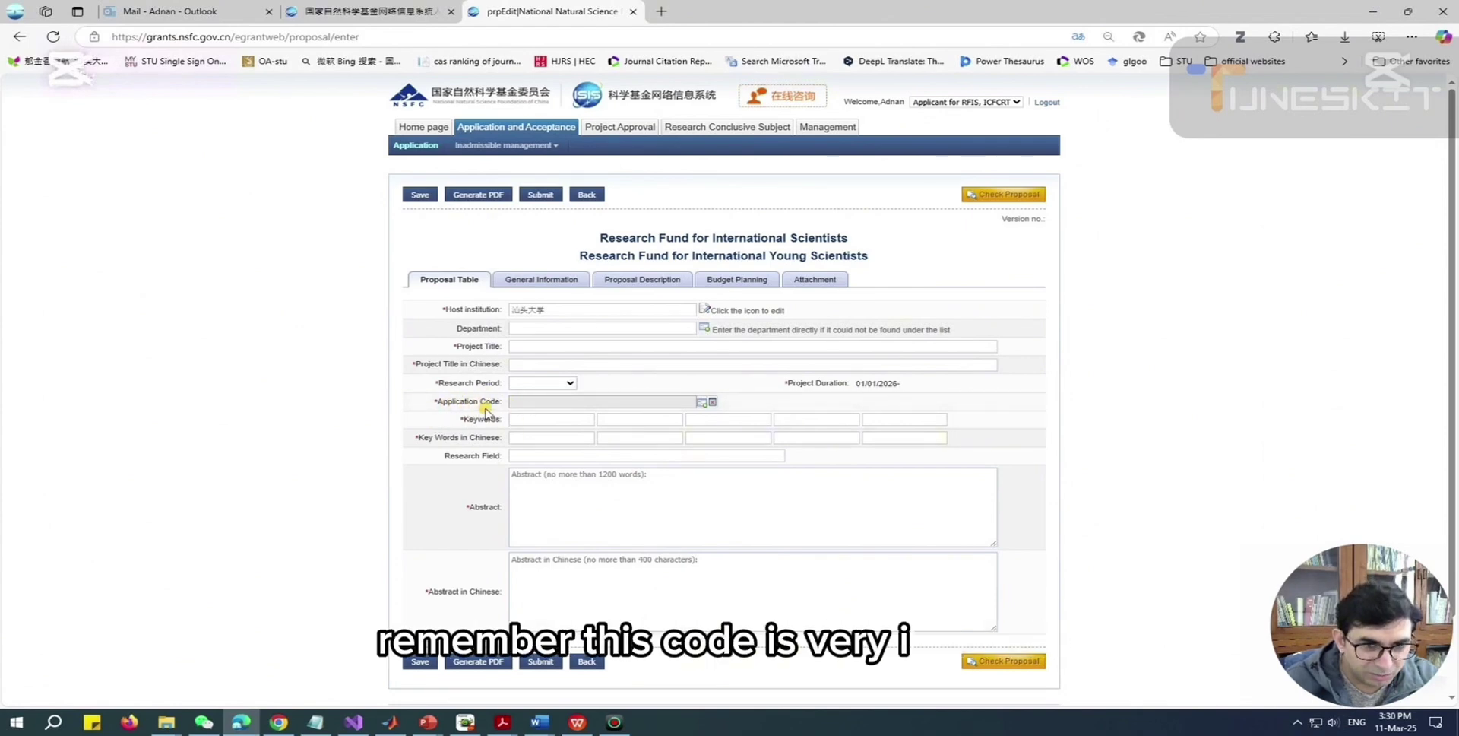
Step: Set the application code to A0905, Multiphase Flow, Porous Flow, and Non-Newtonian Fluid Mechanics, under A09 Fluid Mechanics
click(702, 408)
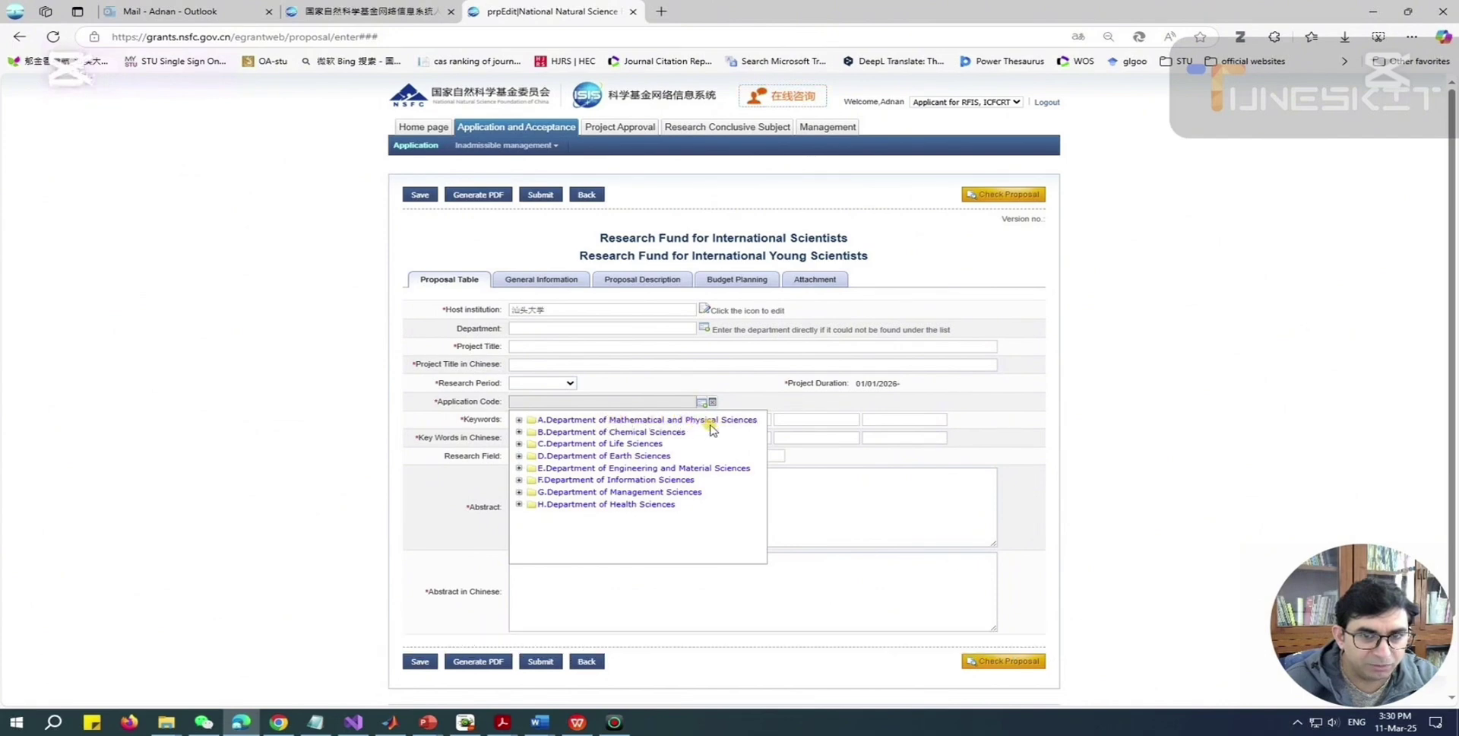
click(519, 421)
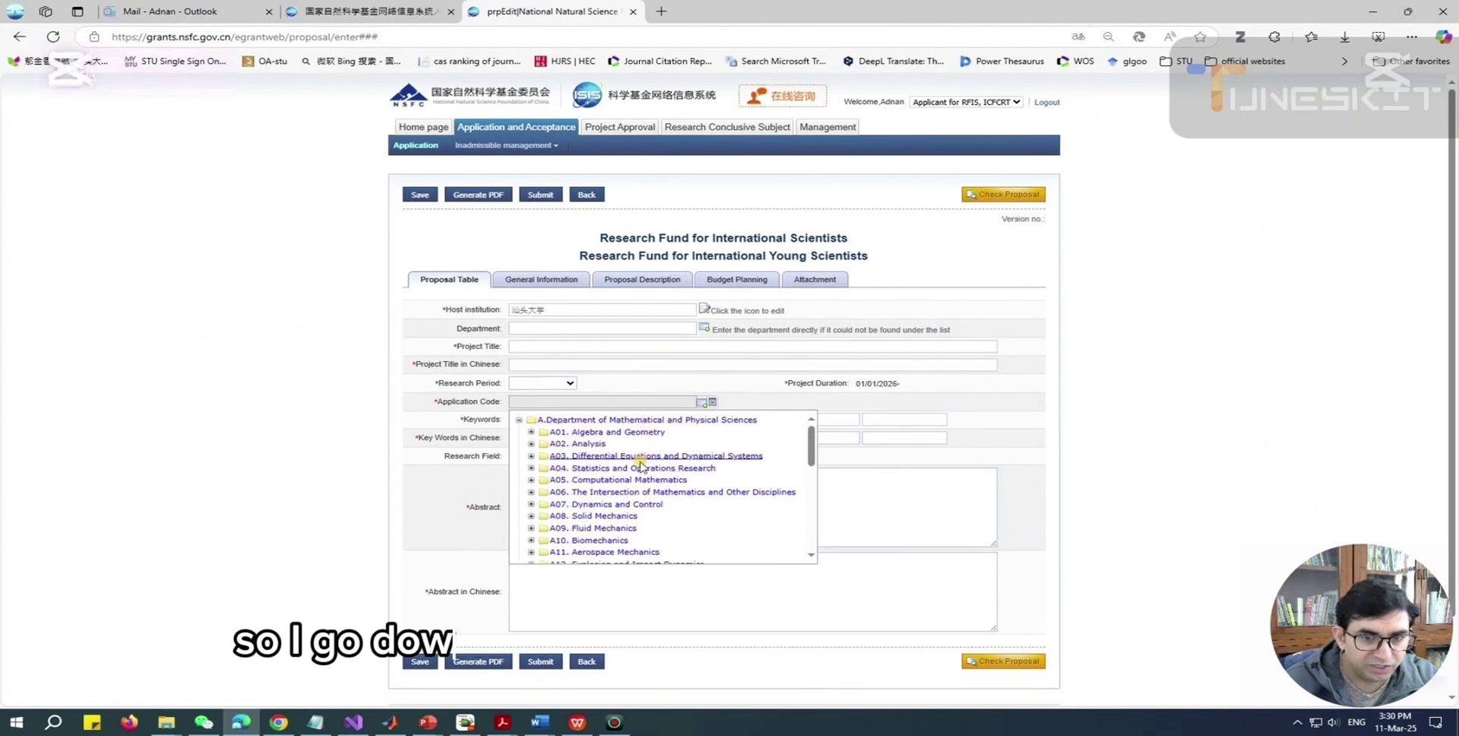
click(531, 528)
scroll(619, 502, down, 2)
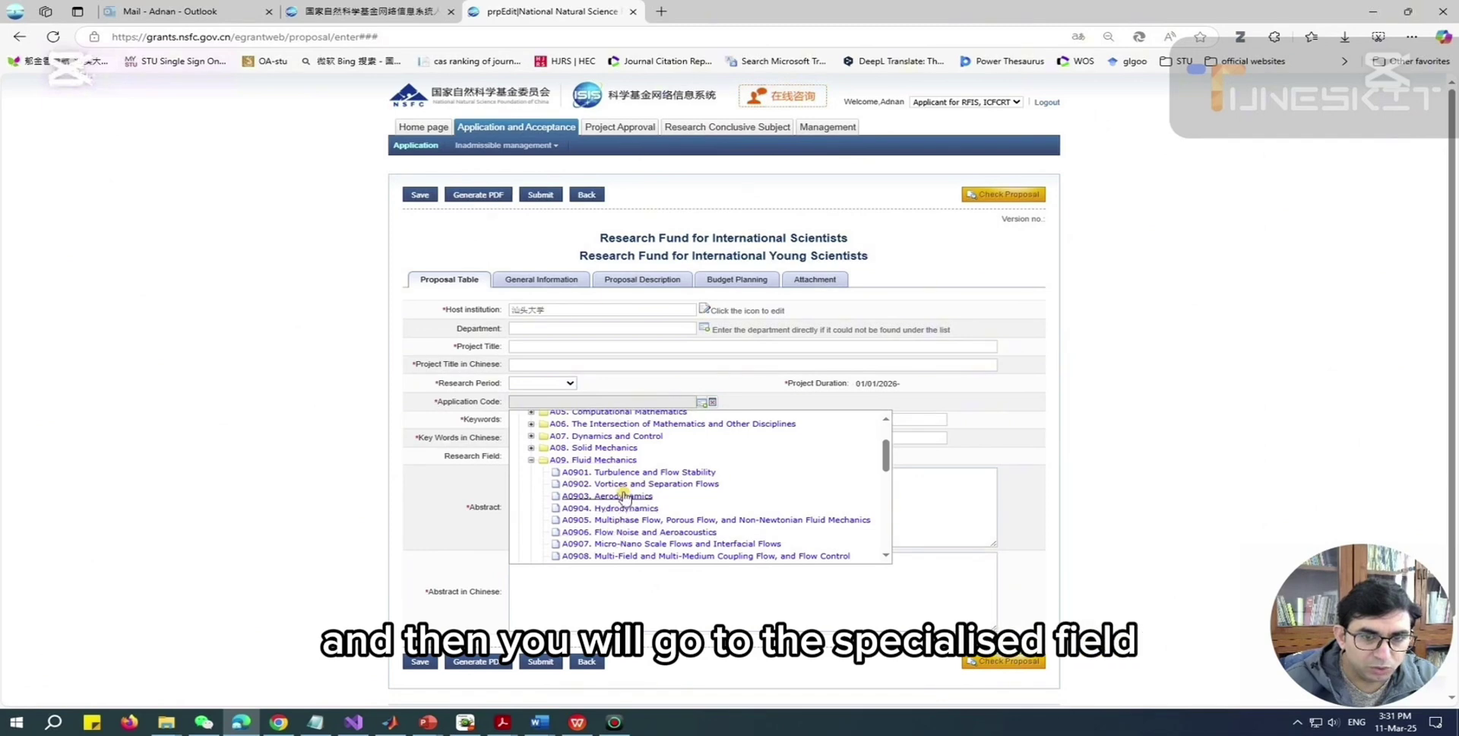
scroll(614, 494, down, 2)
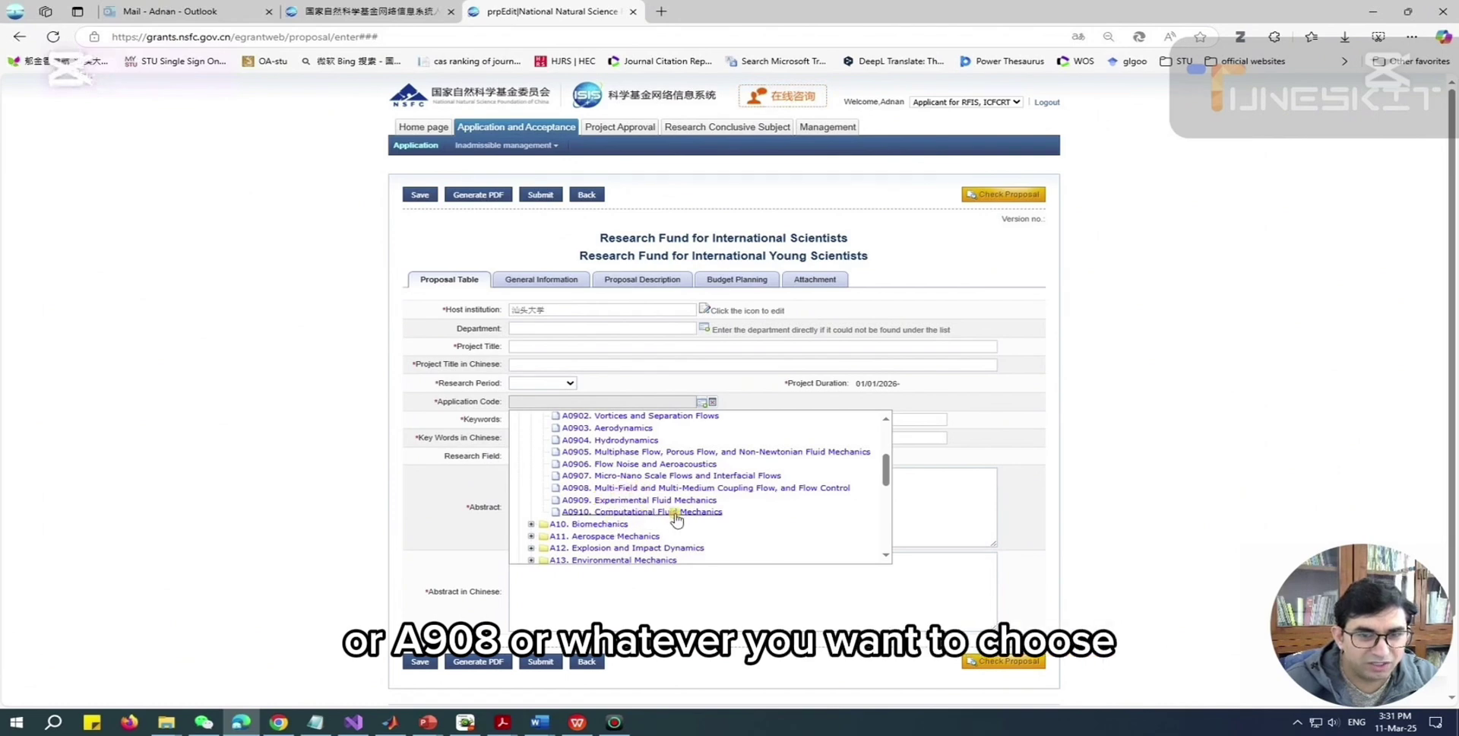
click(617, 452)
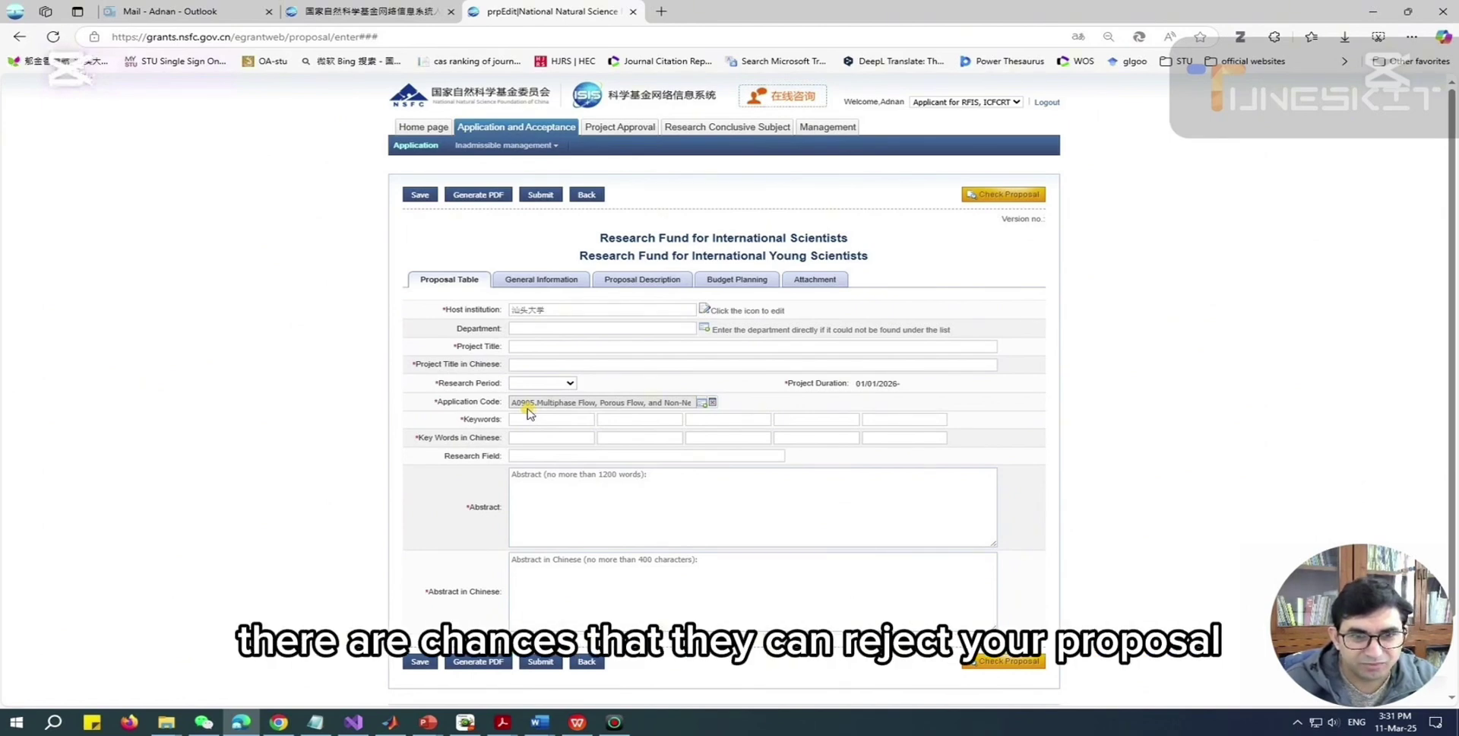
Step: Fill the first English keyword with "Gas-liquid-solid multiphase flow" and the second with the saved entry beginning "multiphase flow"
click(517, 420)
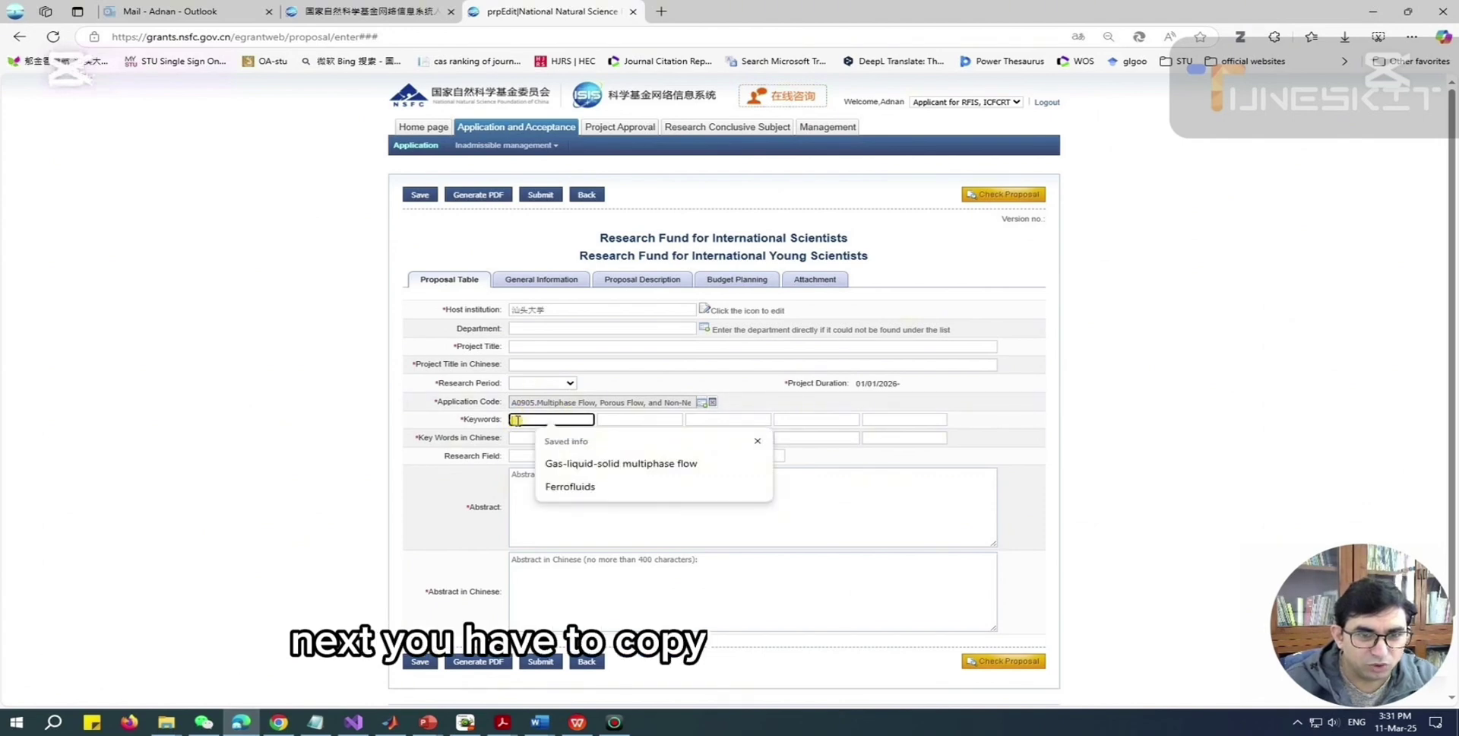
click(618, 465)
click(640, 421)
click(652, 463)
click(728, 421)
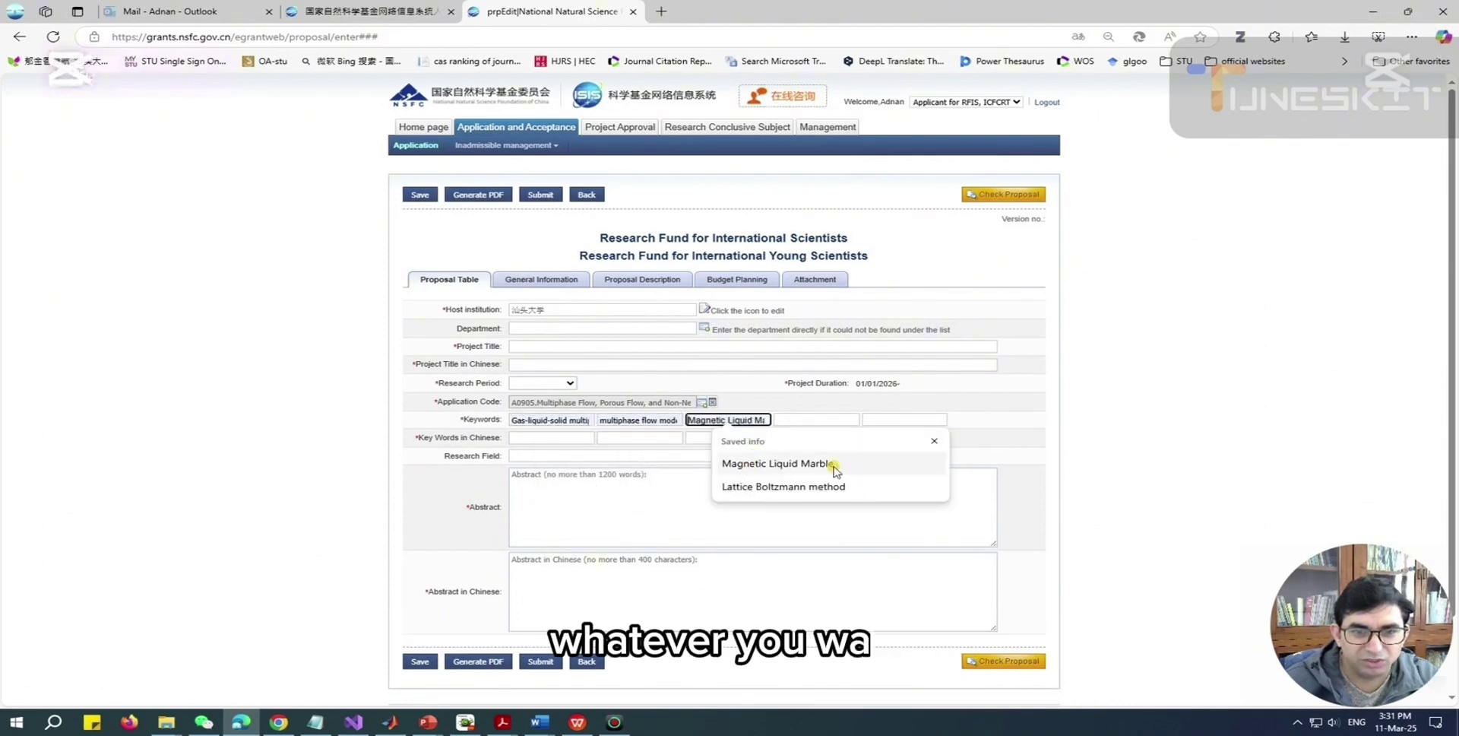
click(576, 420)
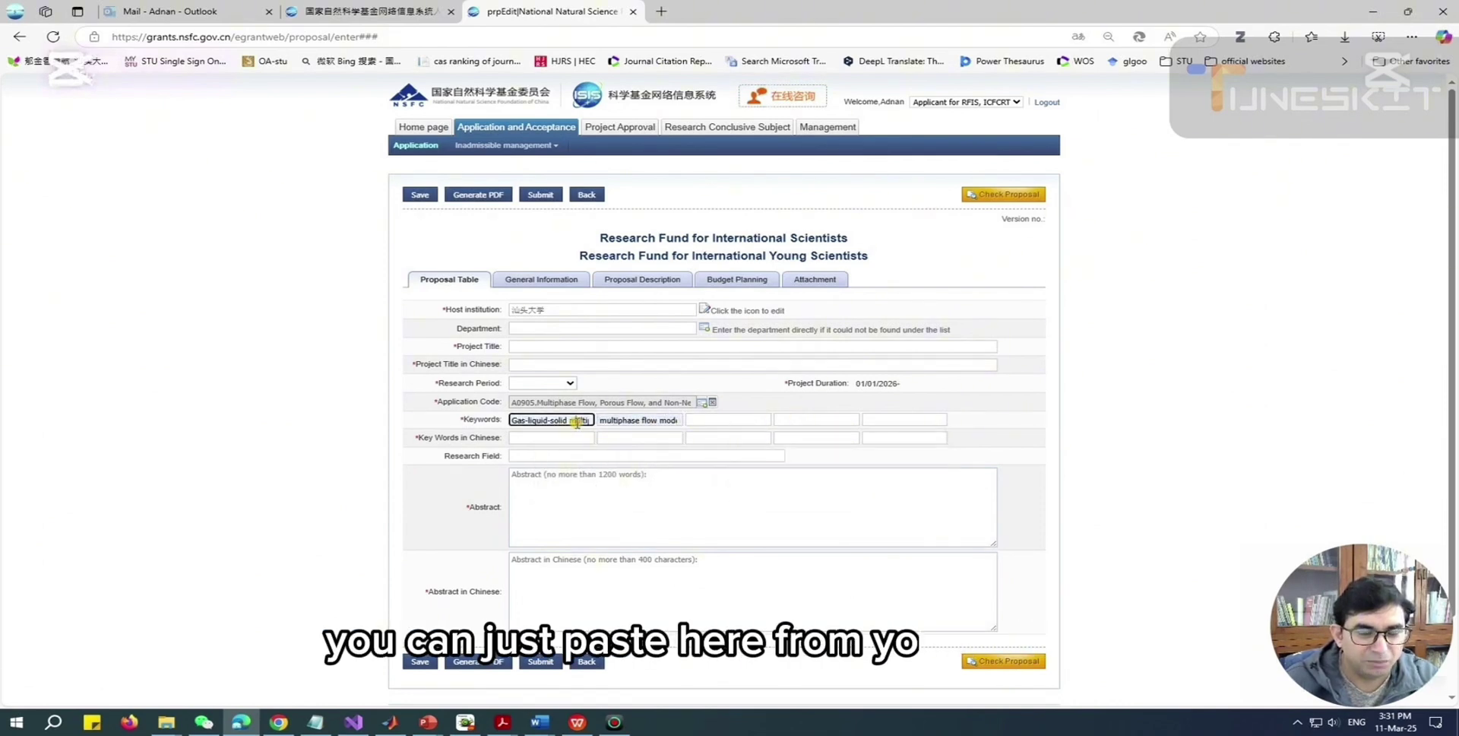
Step: Review the saved suggestion for the first Key Words in Chinese field
click(528, 439)
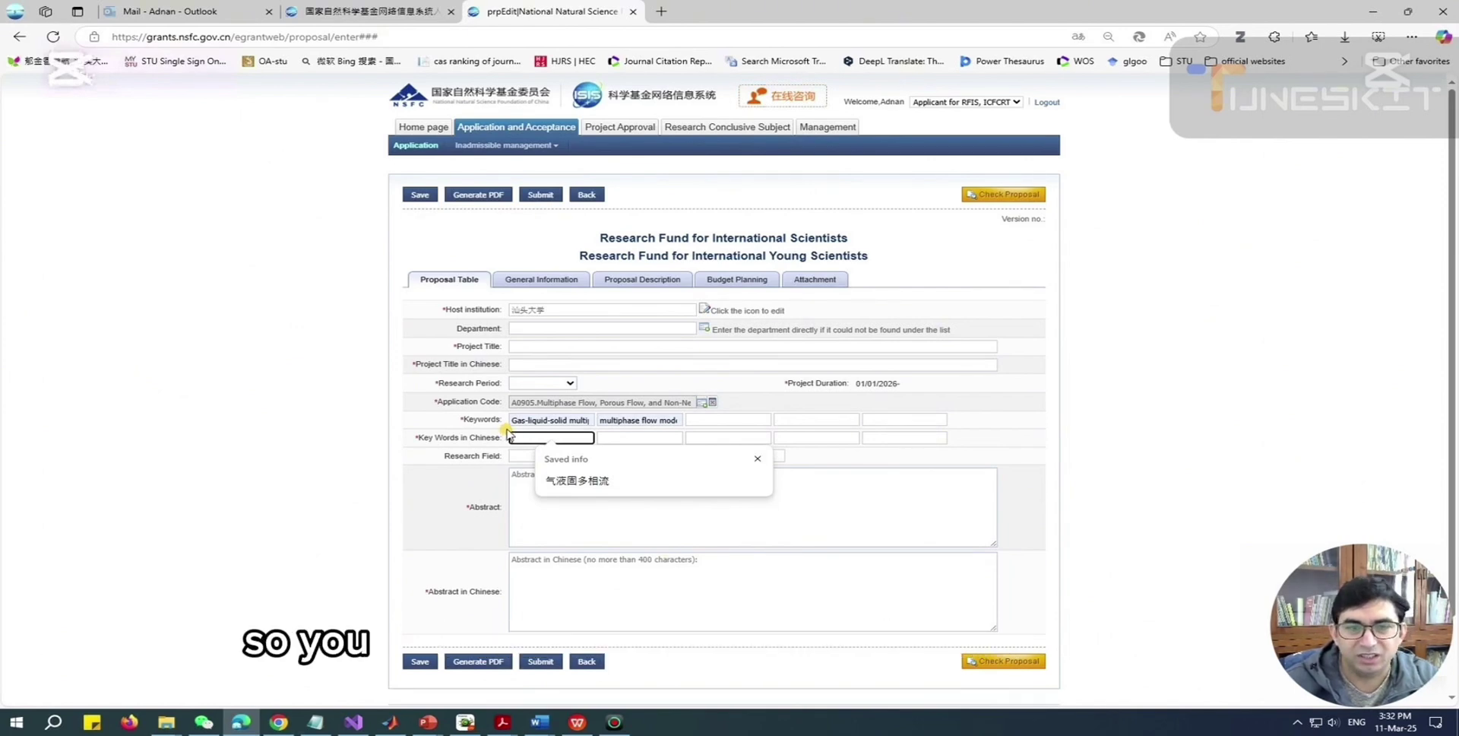
click(888, 469)
click(544, 437)
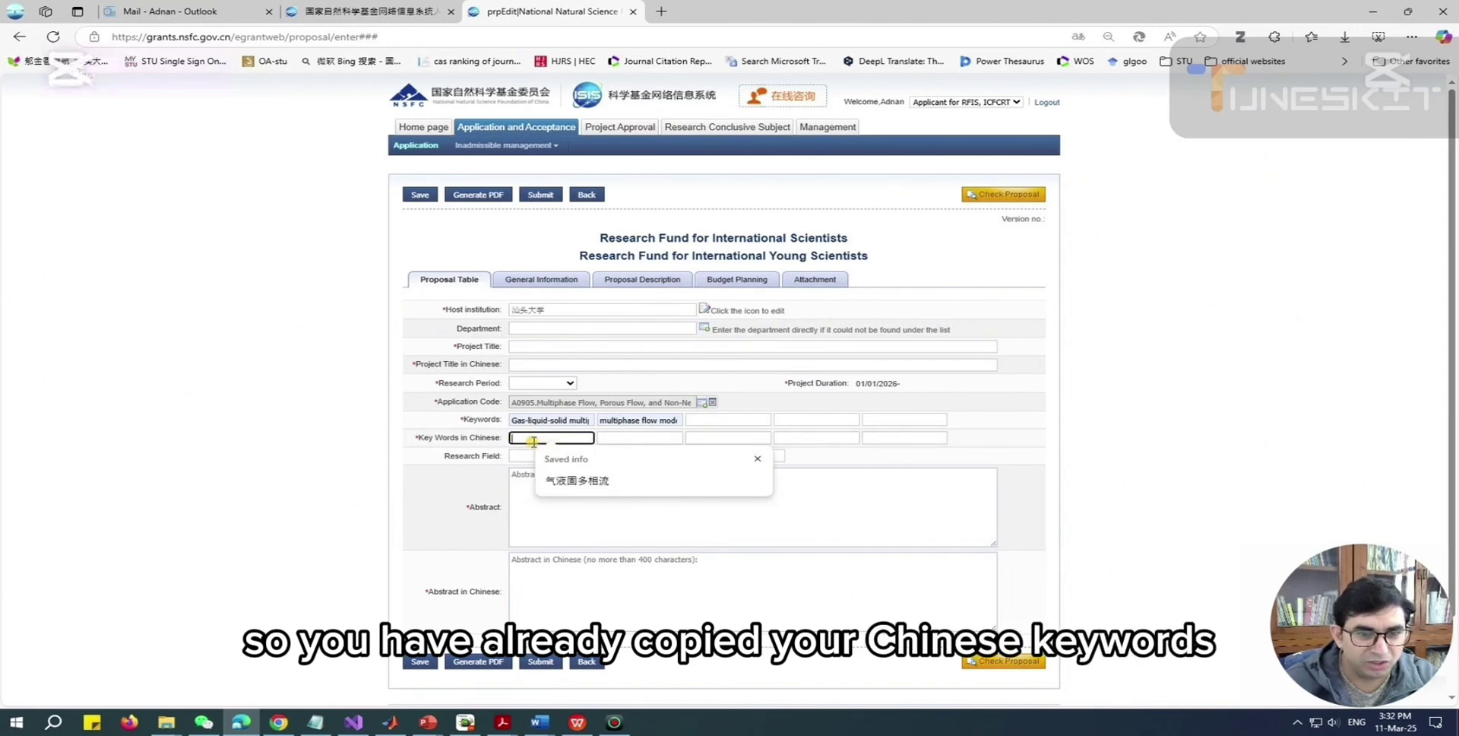
Step: In File Explorer, open the Final files folder inside 3. NSFC 2025 and try to open NSFC 2025.docx in WPS, declining read-only mode
mouse_move(163, 728)
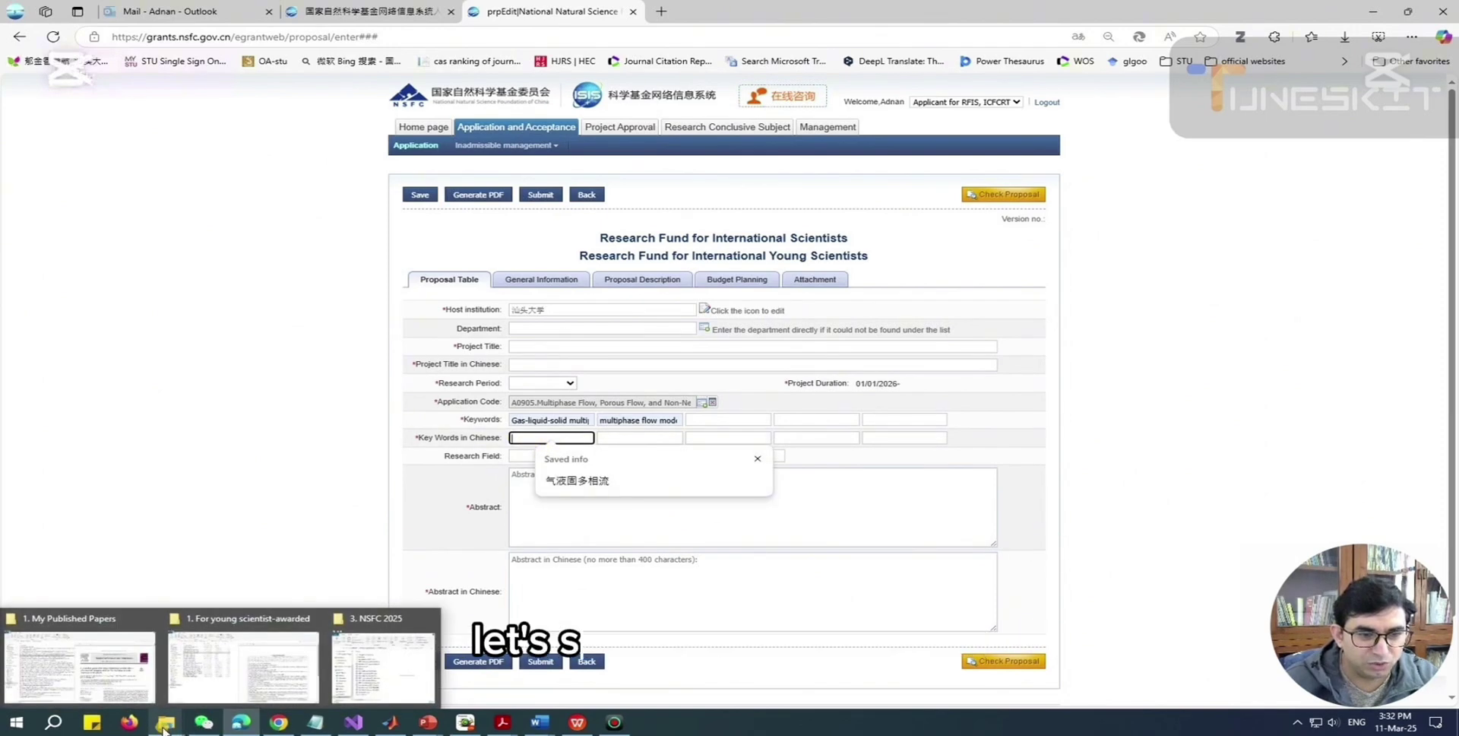
click(383, 665)
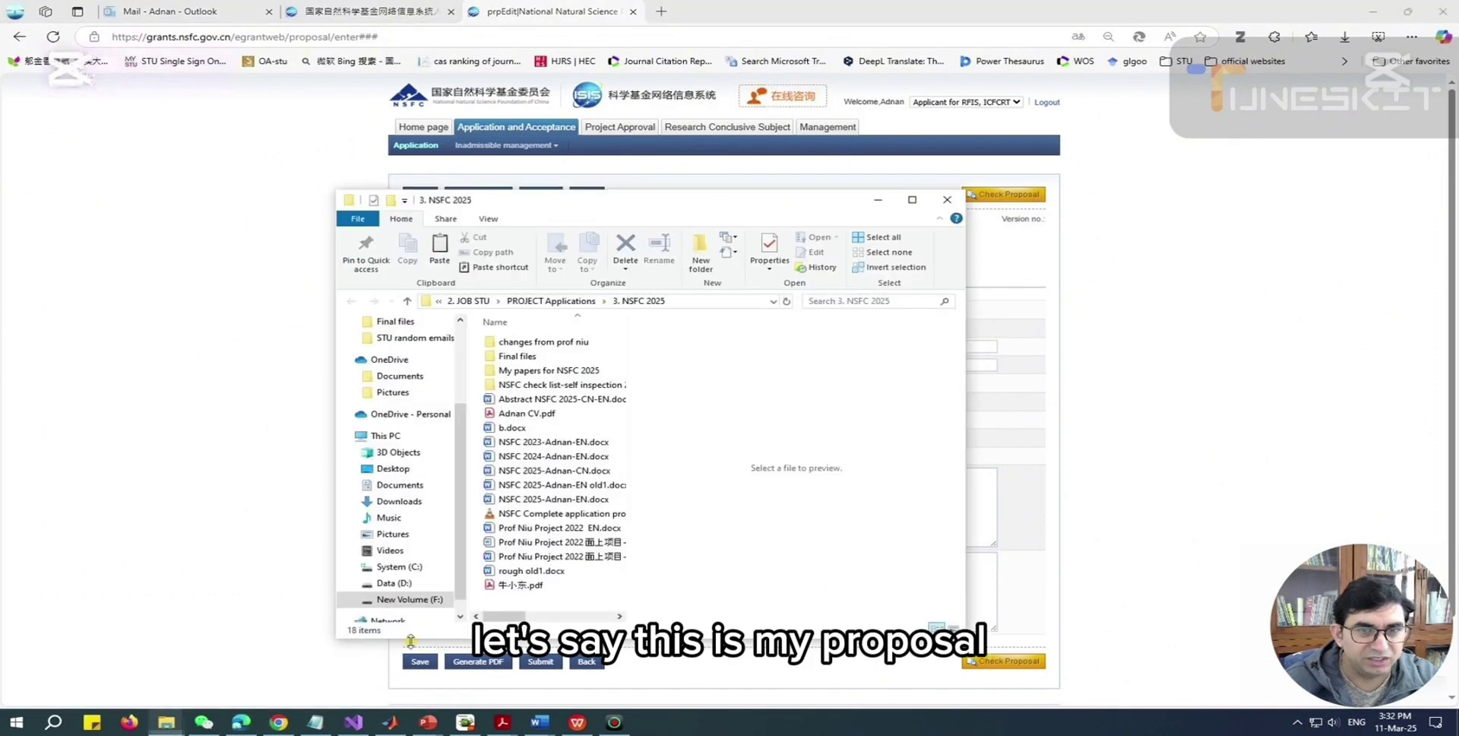
click(915, 200)
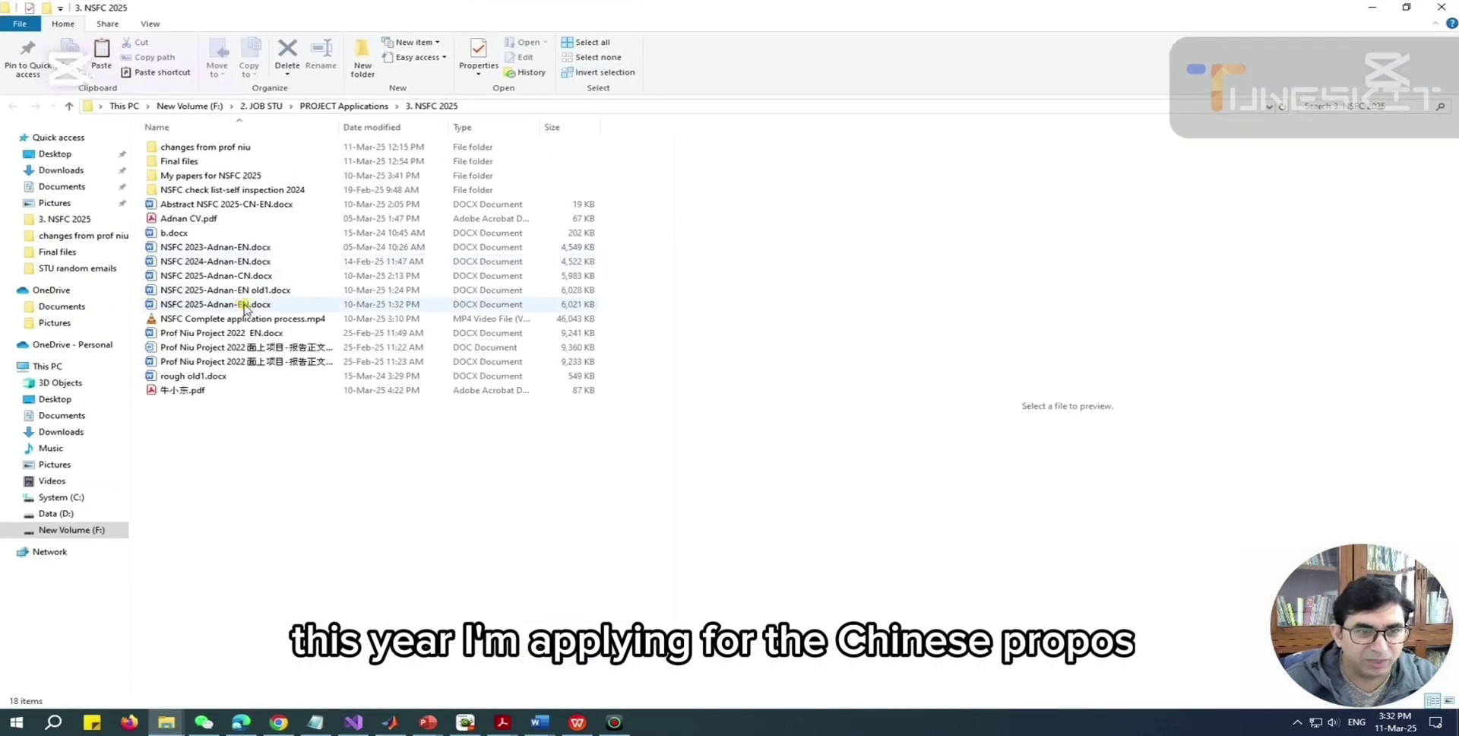
double_click(190, 162)
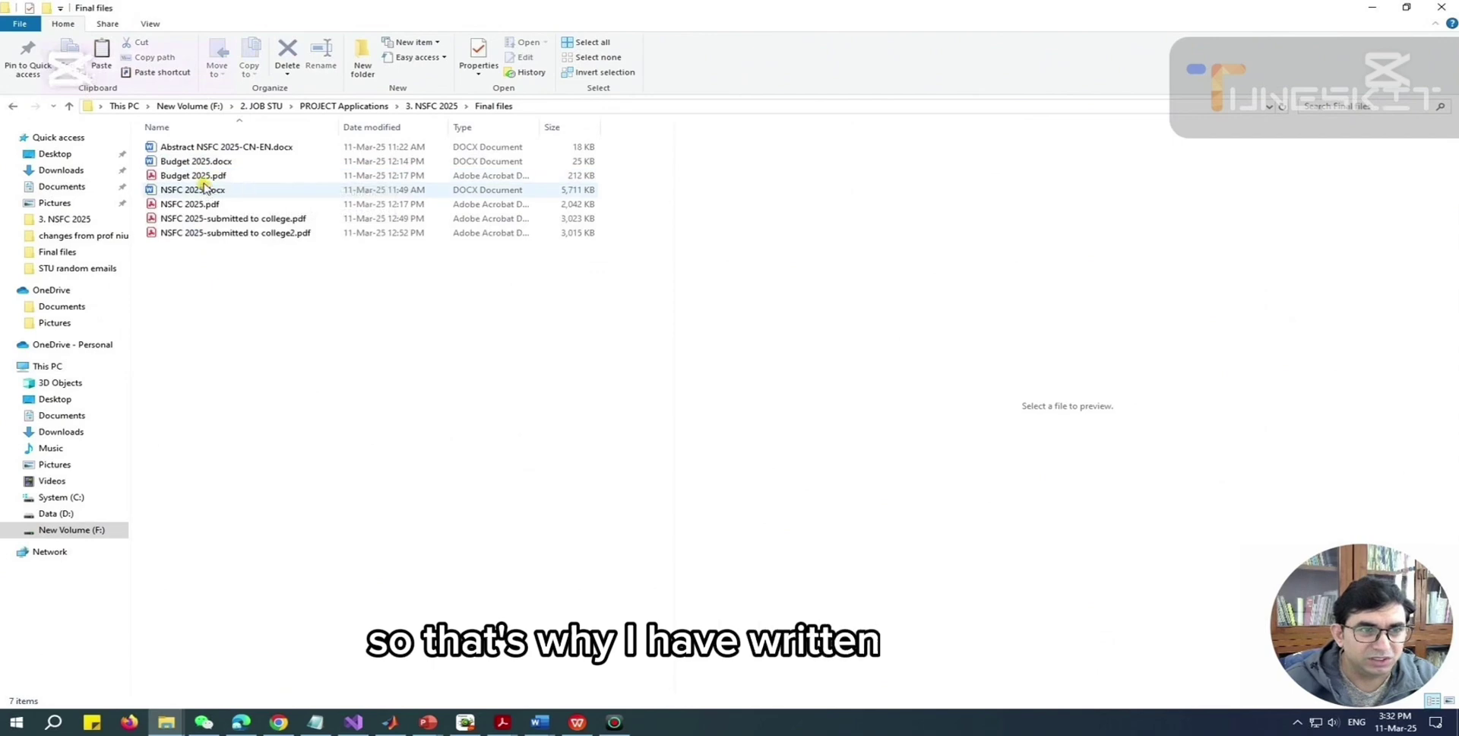
click(211, 205)
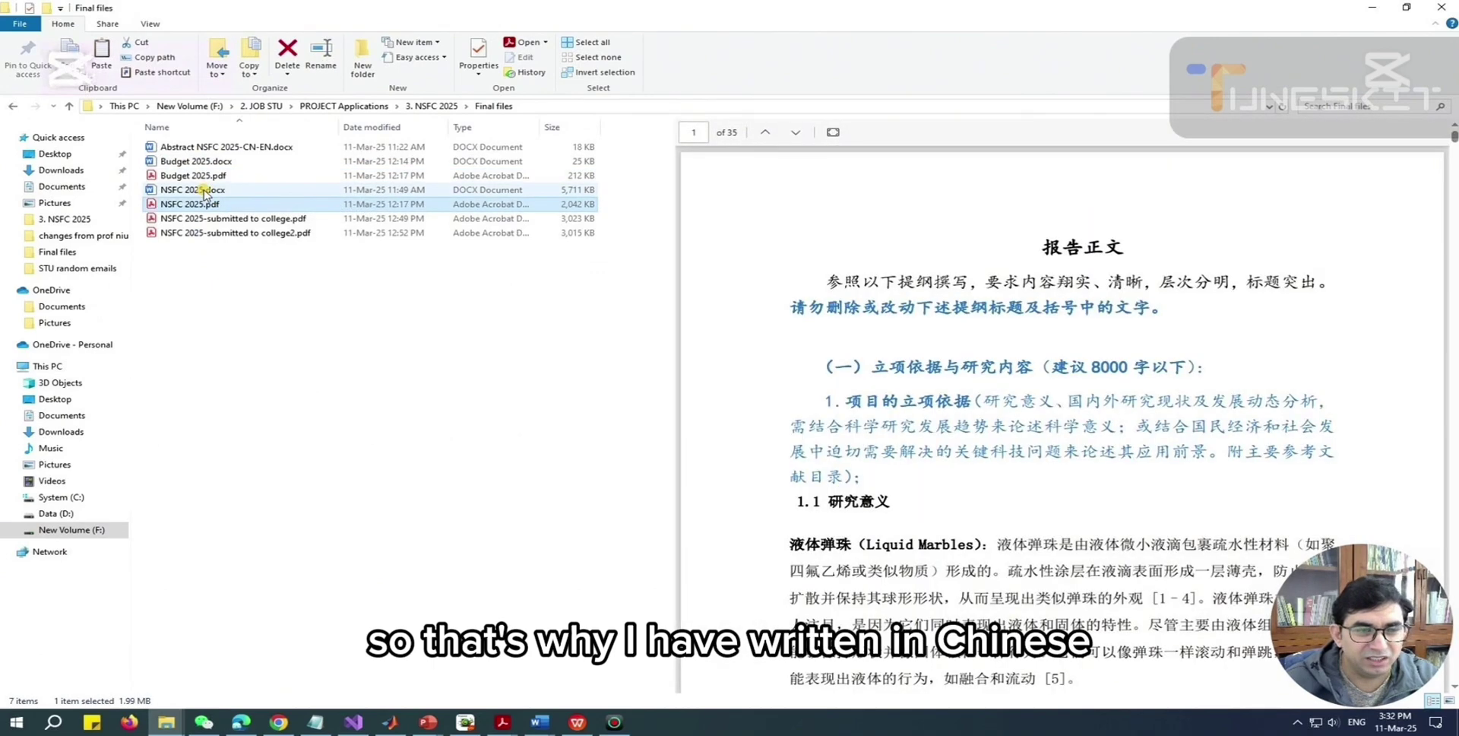
double_click(204, 191)
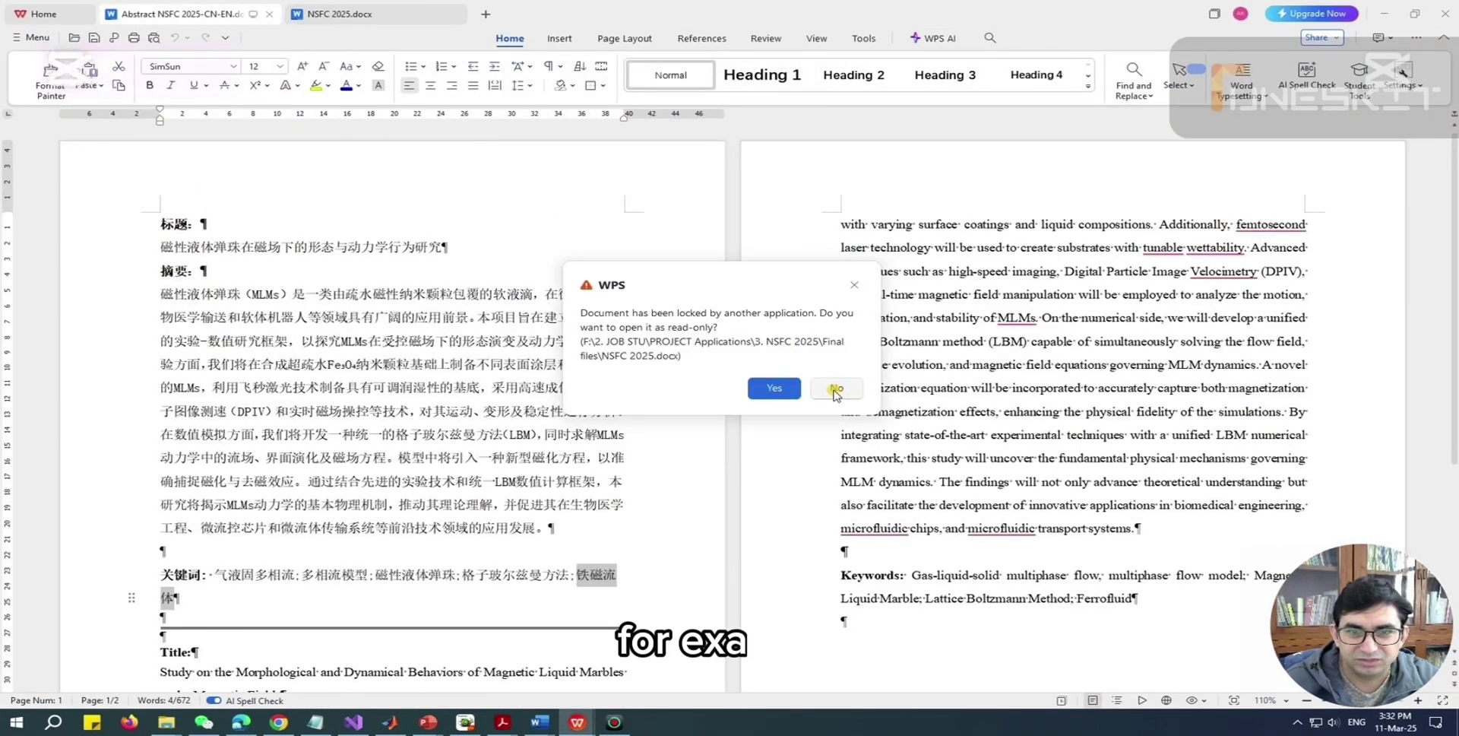
click(835, 389)
Step: Copy the Chinese keyword 气液固多相流 from the abstract document and paste it into the first Key Words in Chinese field in the browser
scroll(436, 466, down, 3)
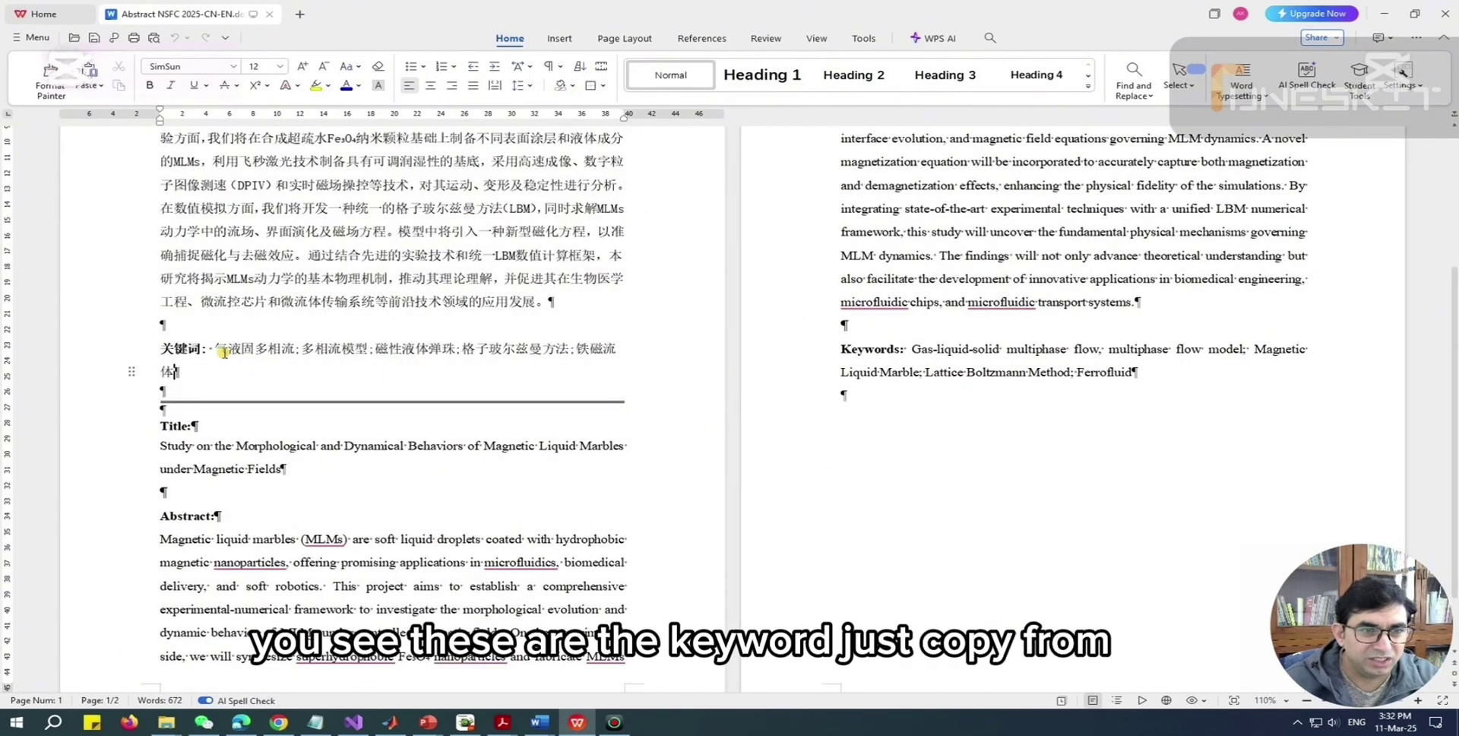
drag(241, 348, 287, 350)
right_click(283, 351)
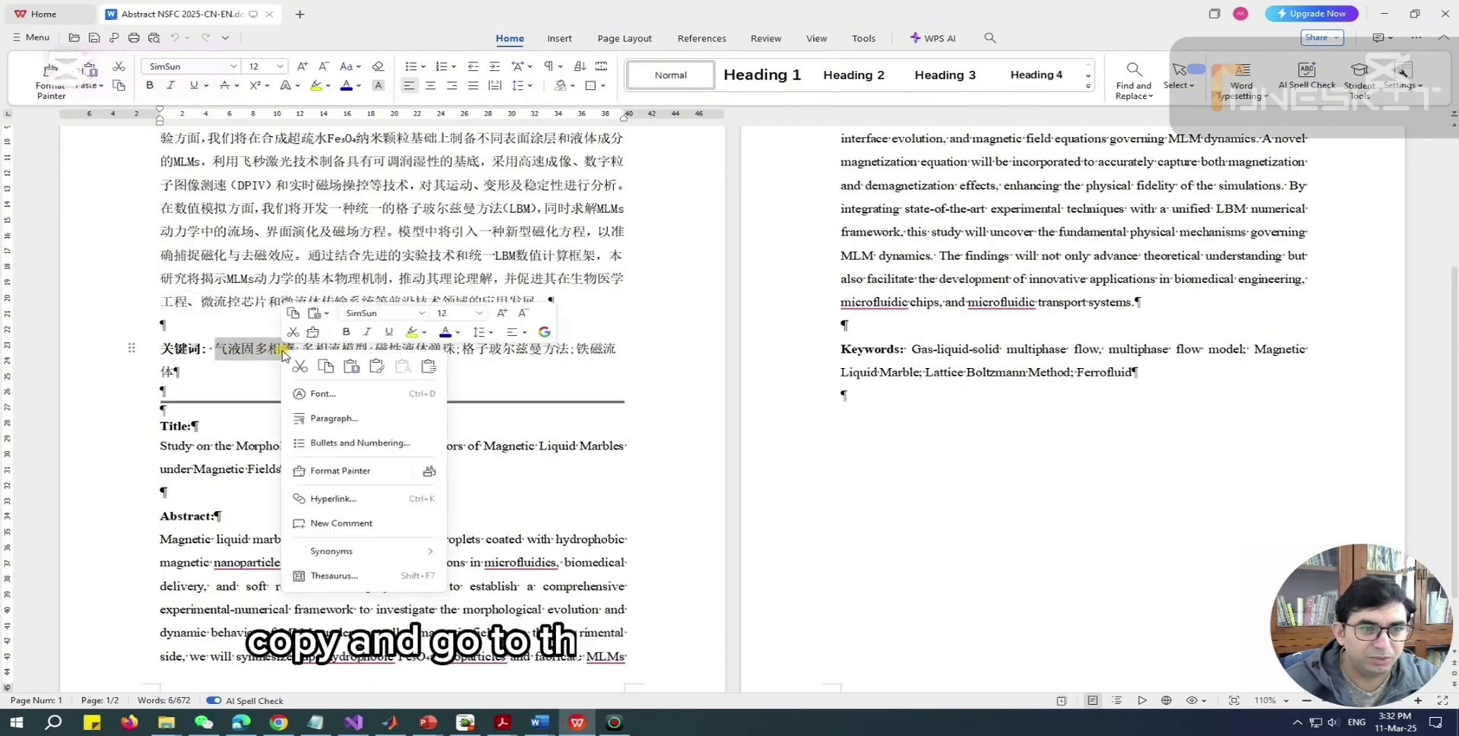
click(325, 366)
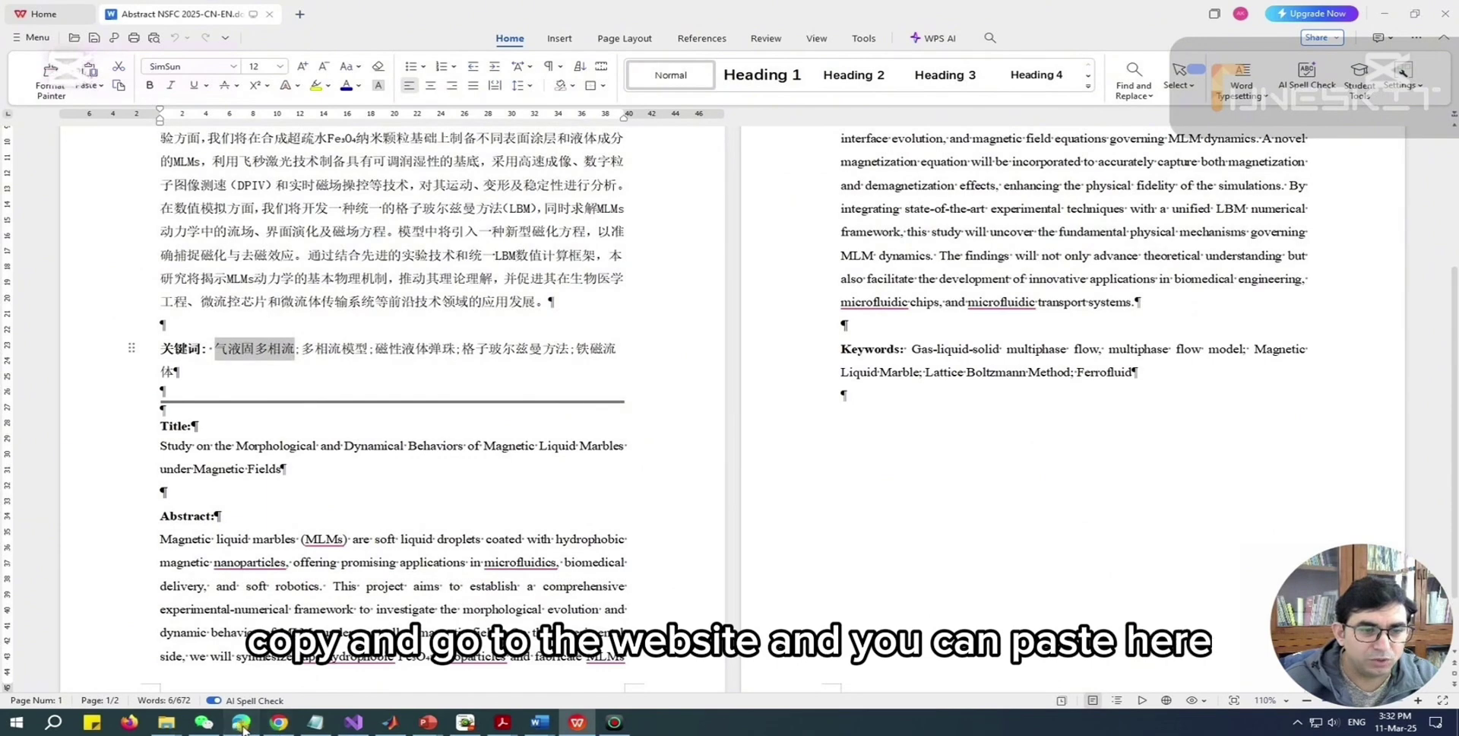
click(240, 722)
right_click(538, 438)
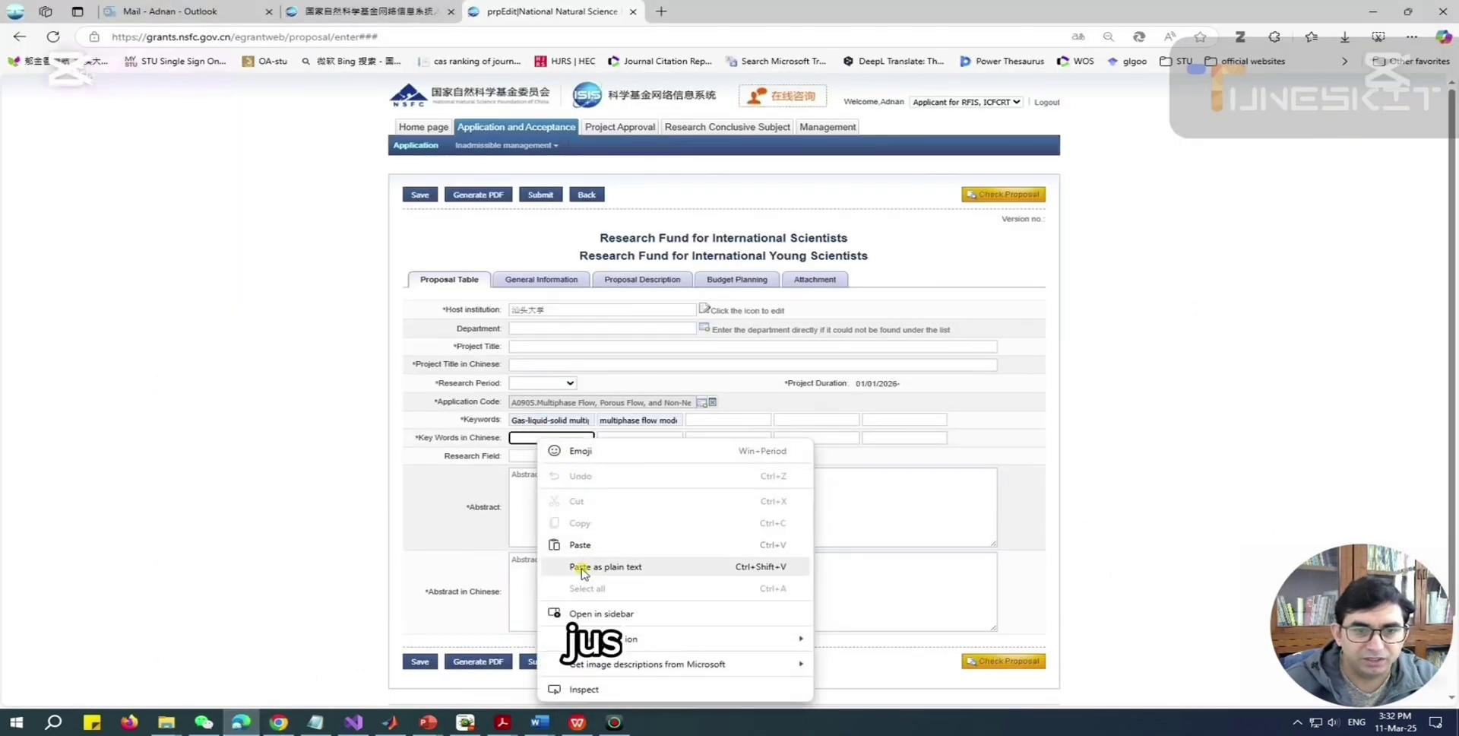
click(588, 542)
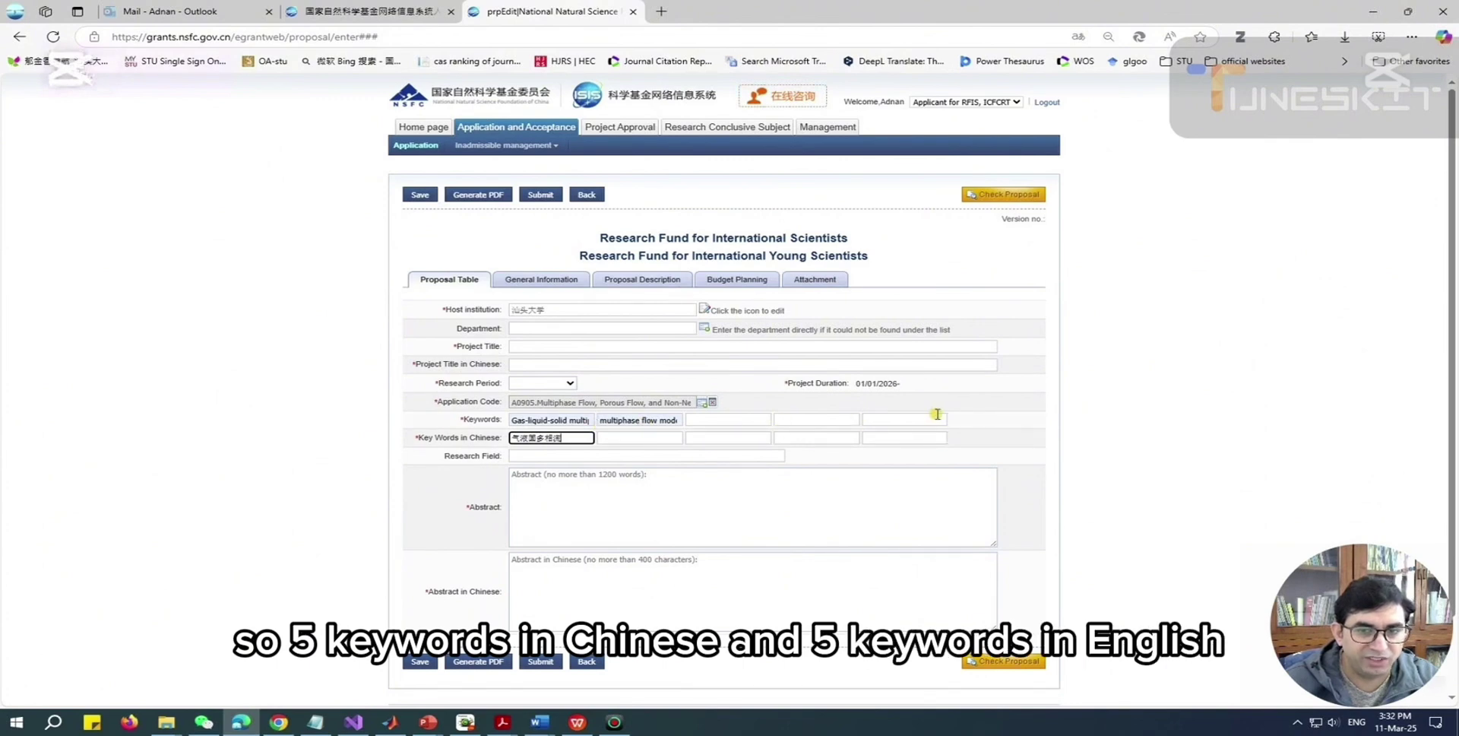
Step: Switch to WPS and copy the full English abstract text from the Abstract NSFC 2025-CN-EN document
click(556, 484)
scroll(555, 490, down, 1)
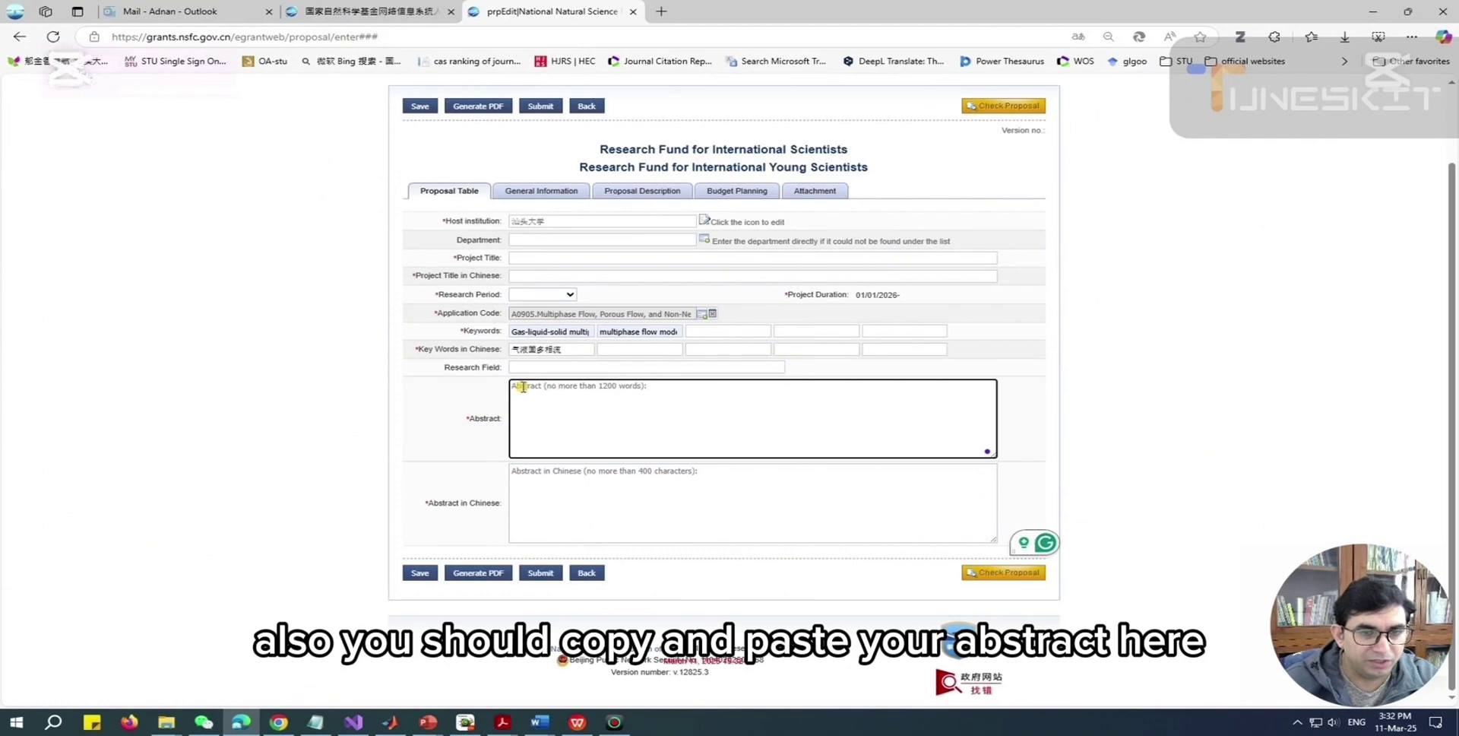
mouse_move(242, 725)
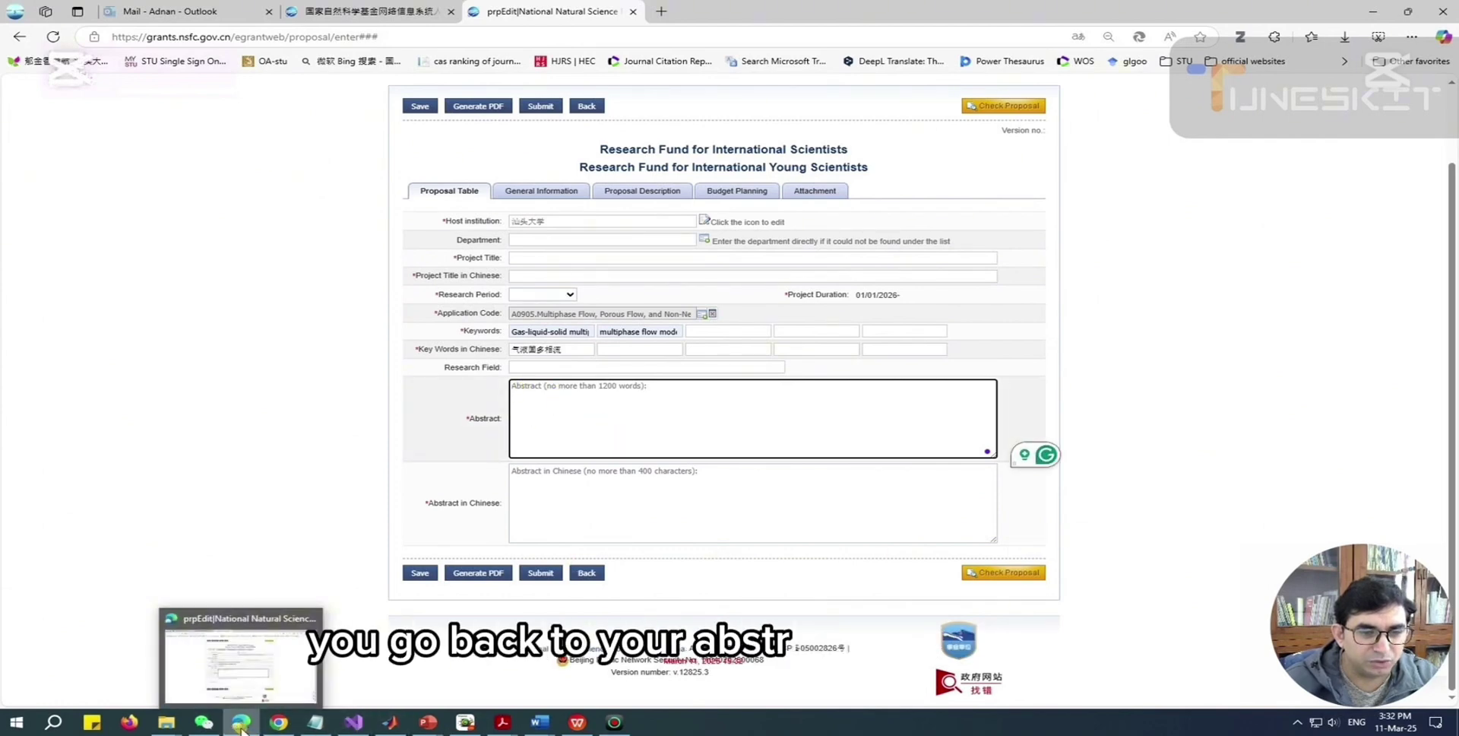
click(577, 722)
scroll(230, 472, down, 1)
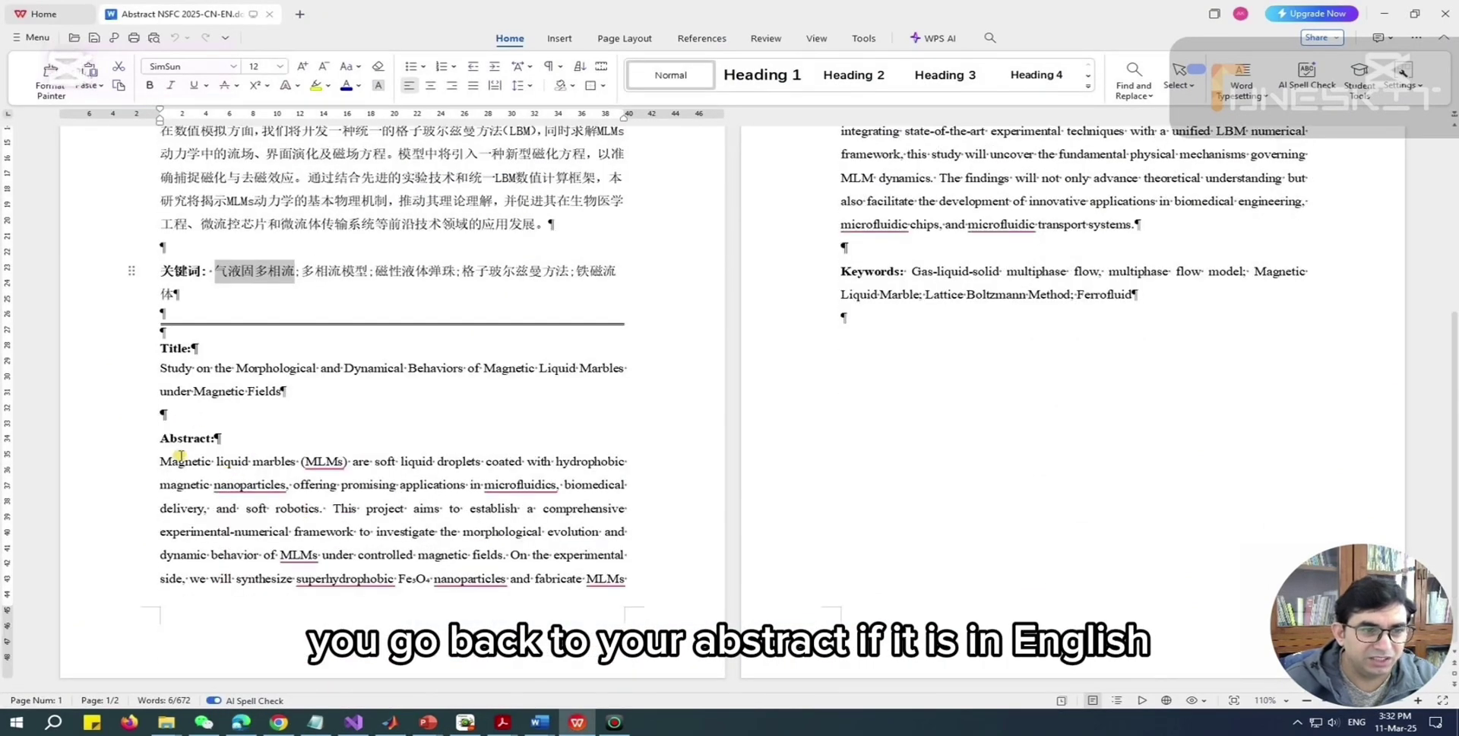
drag(160, 461, 1009, 194)
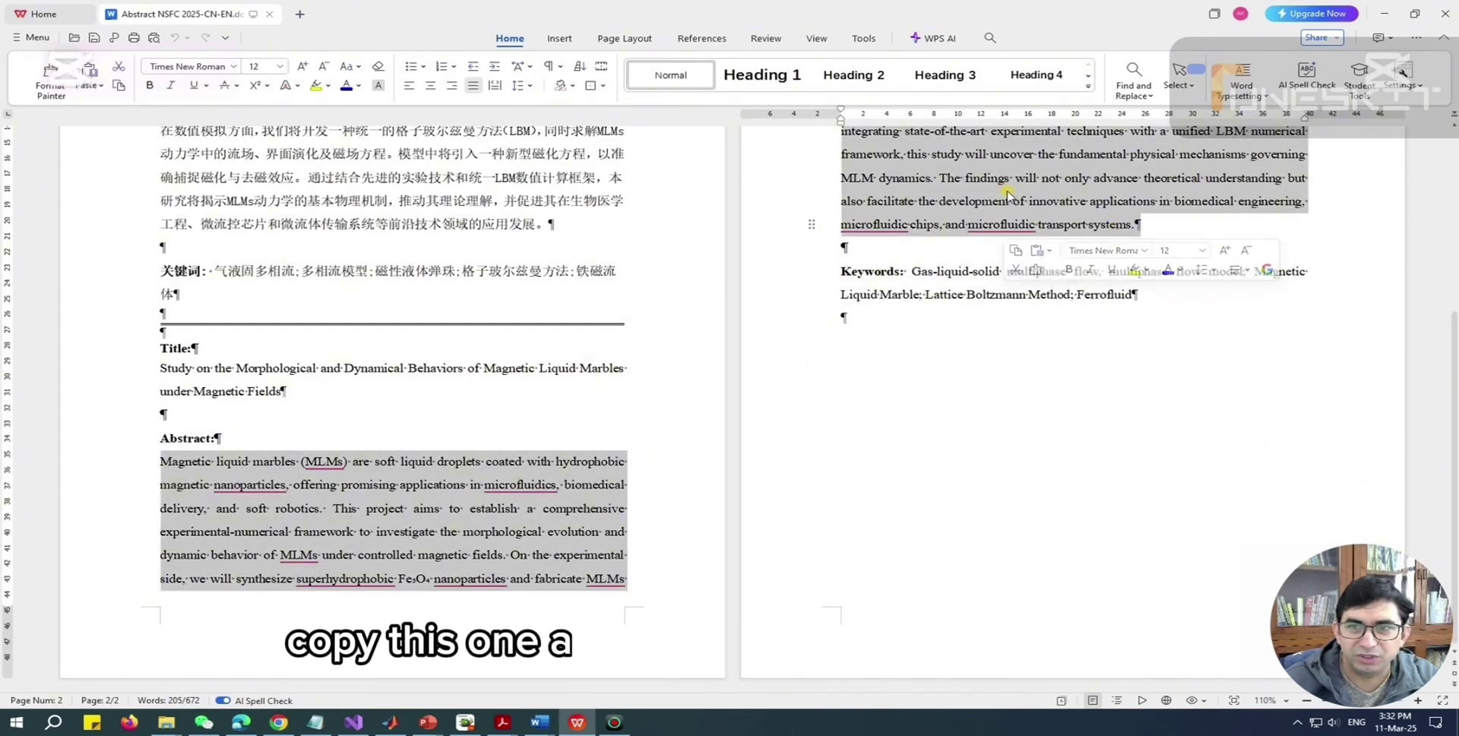
right_click(1009, 193)
click(1053, 230)
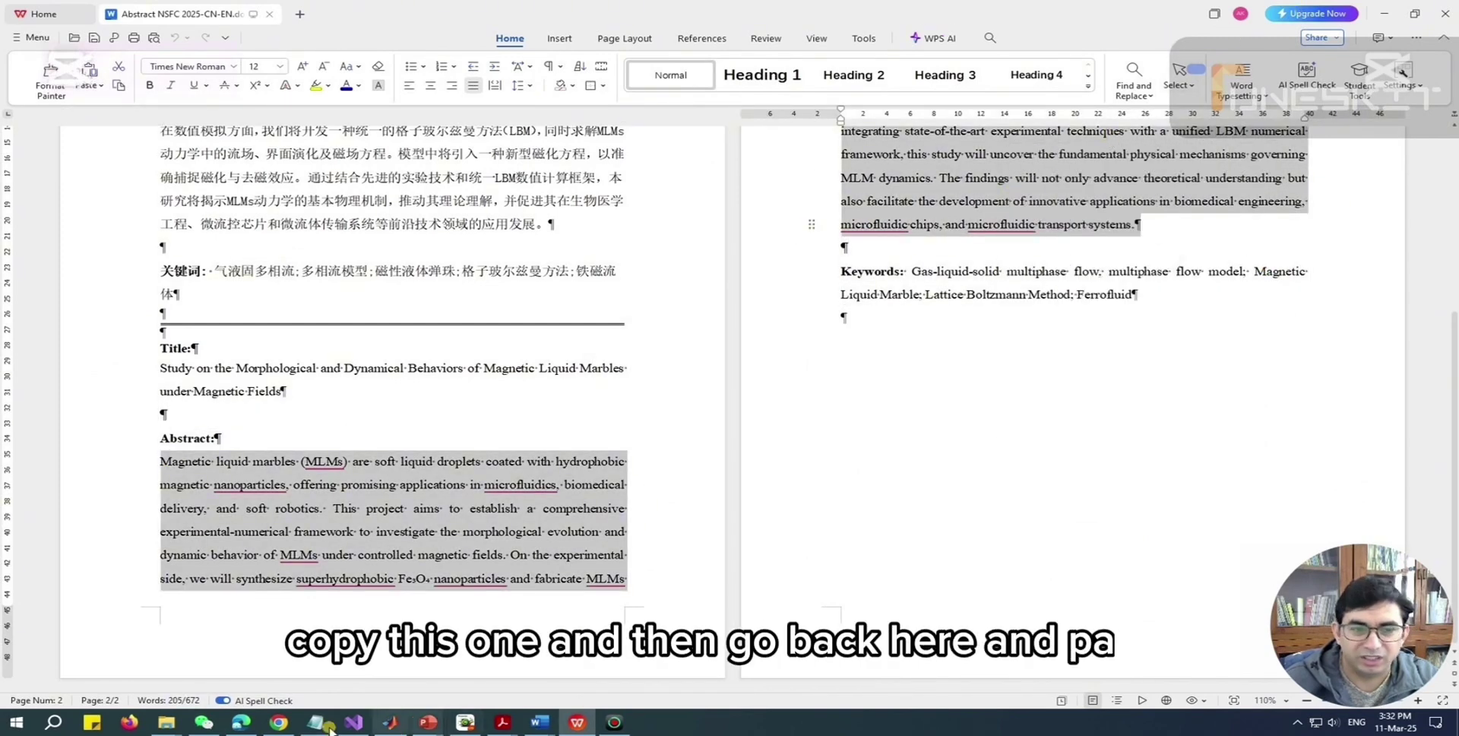
Step: Paste the copied English abstract into the proposal's Abstract field in the browser and clear the field again
click(241, 722)
right_click(564, 401)
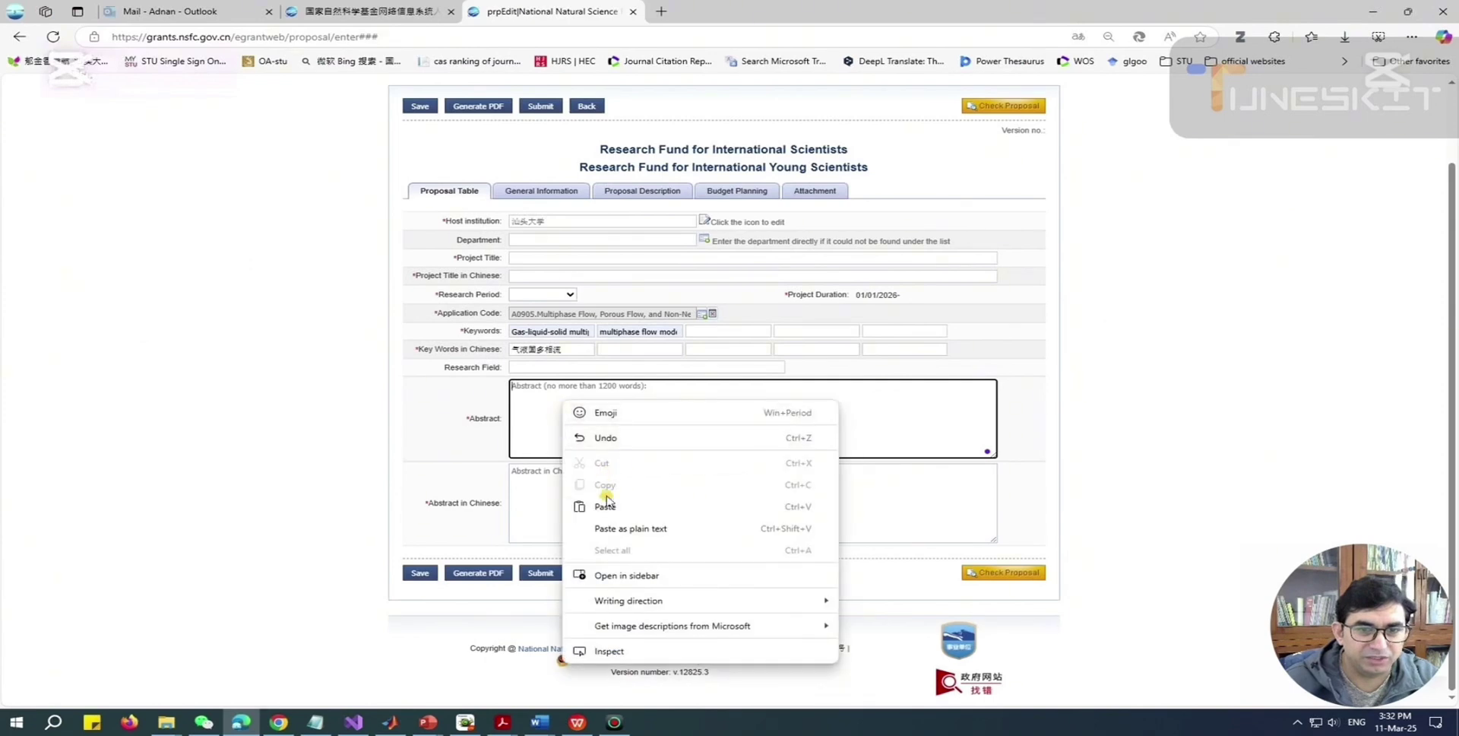
click(605, 506)
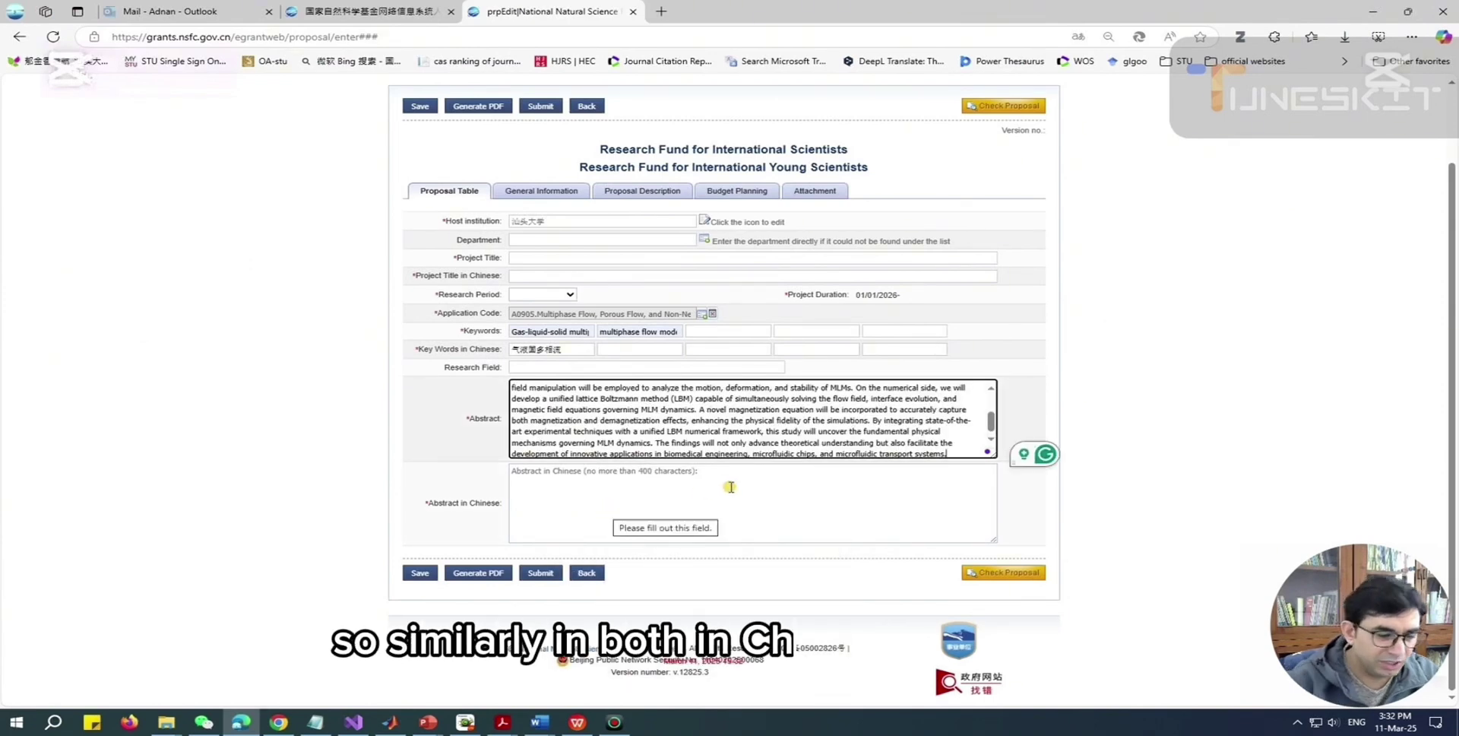
key(ctrl+a)
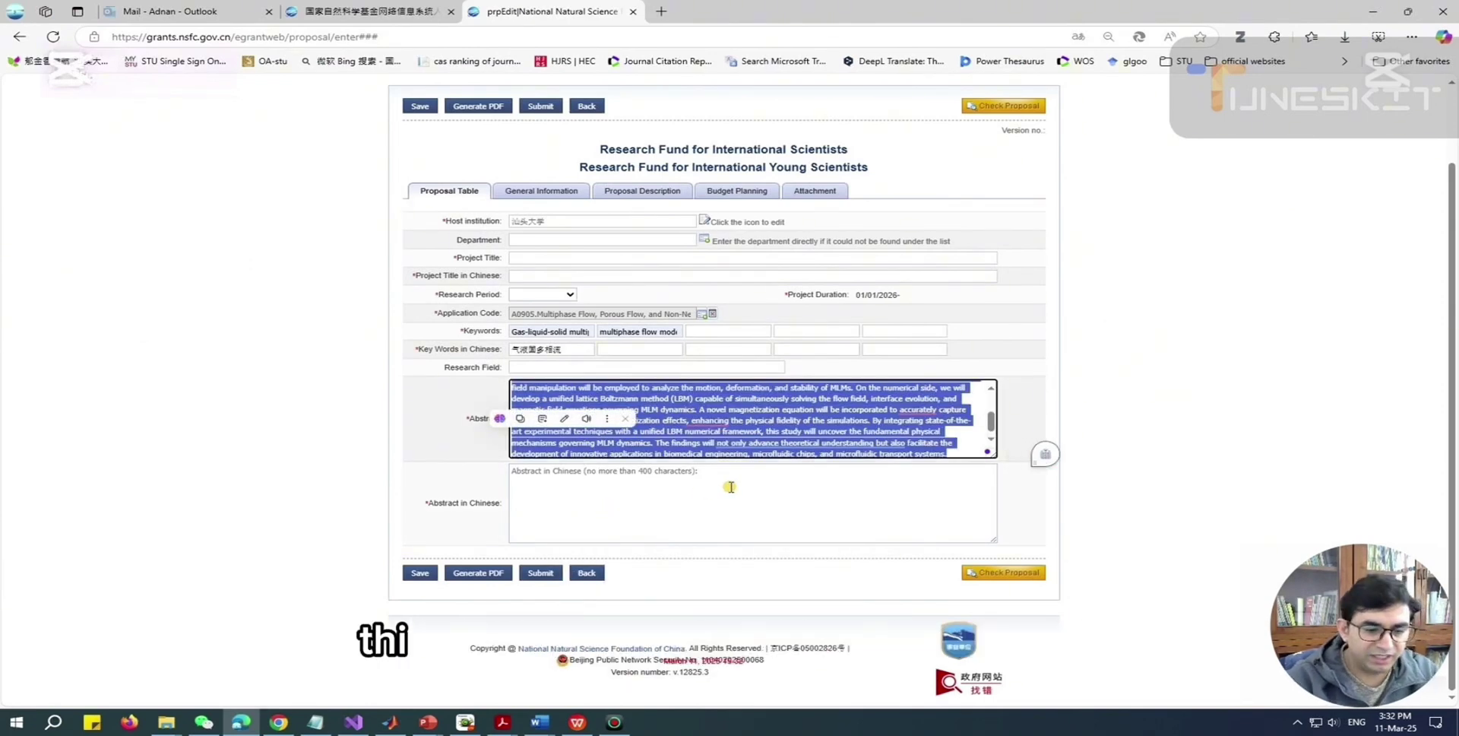
key(BackSpace)
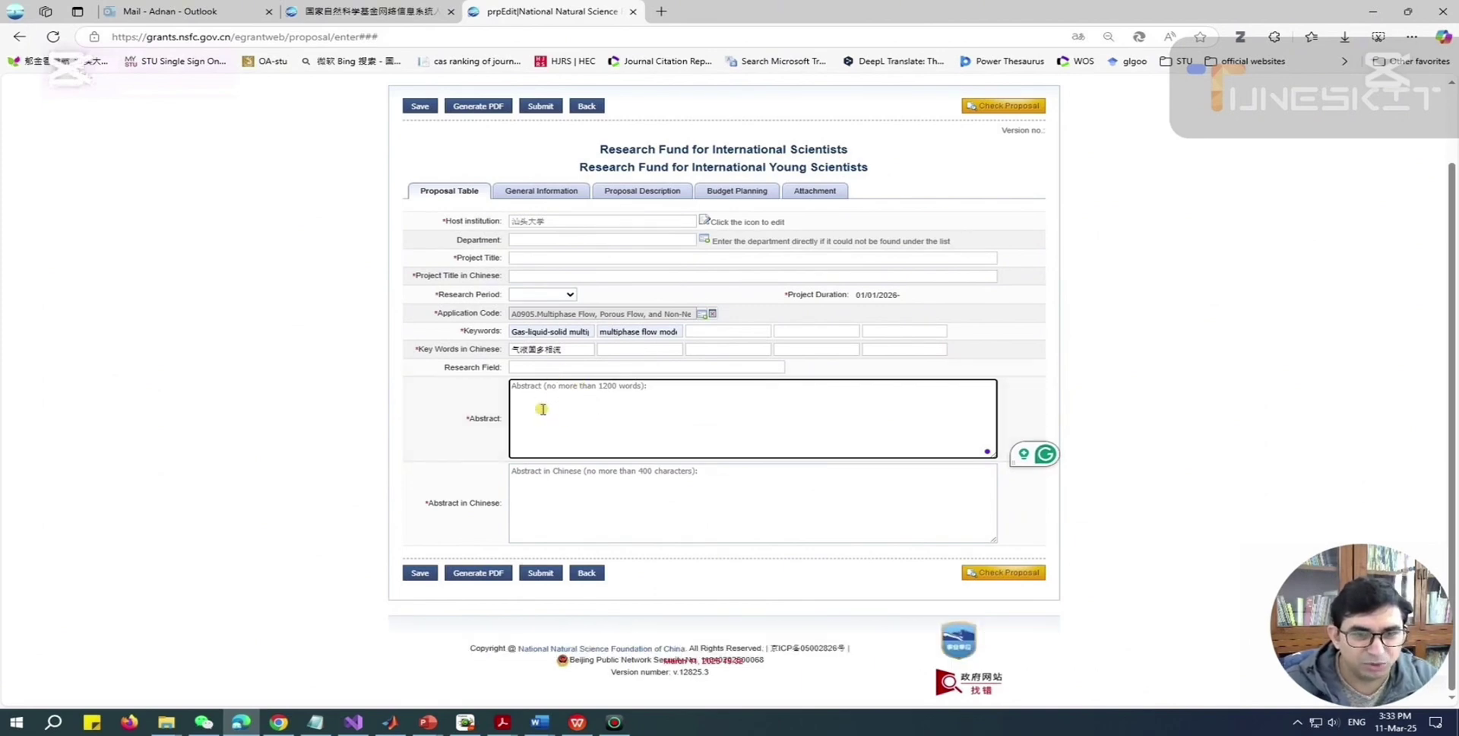
Step: Save the Proposal Table entries and open the General Information section of the proposal
click(563, 476)
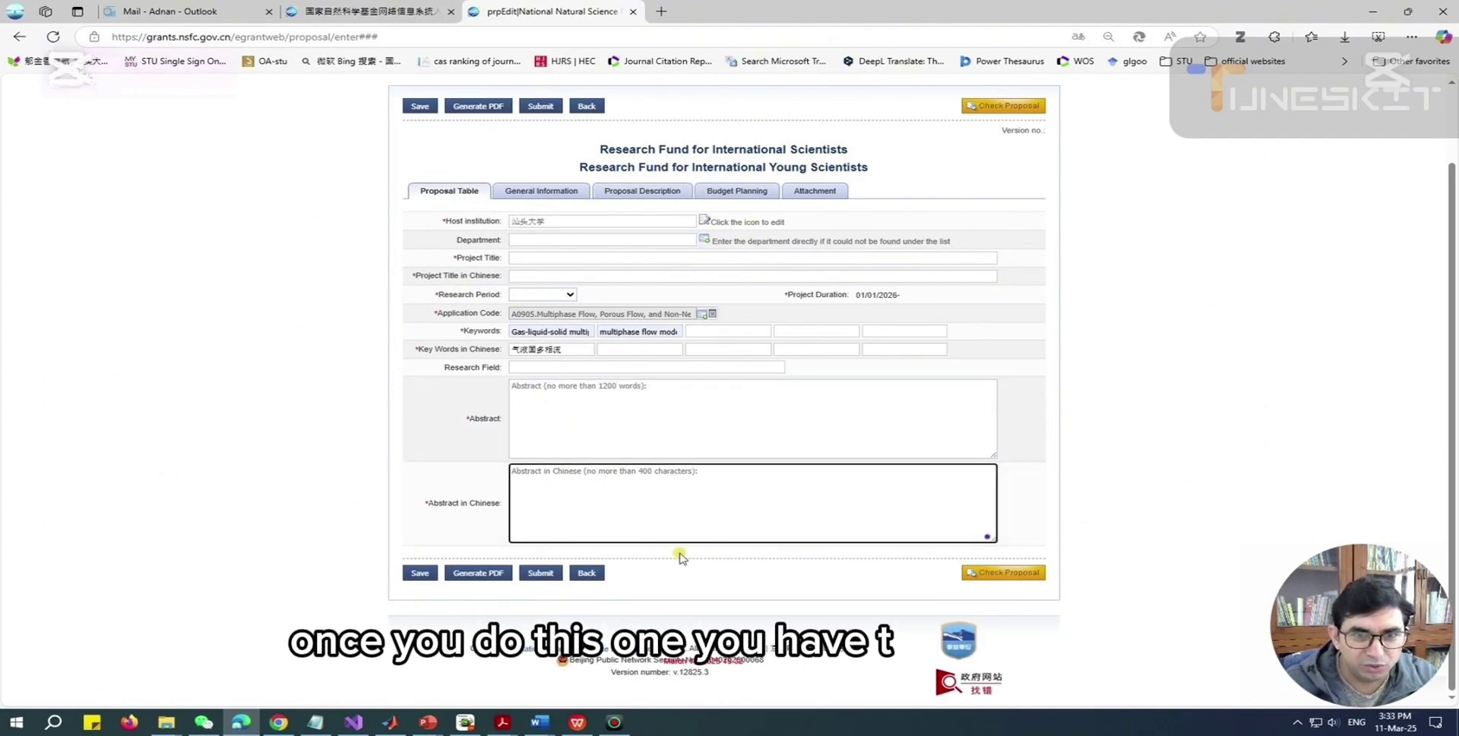
click(420, 572)
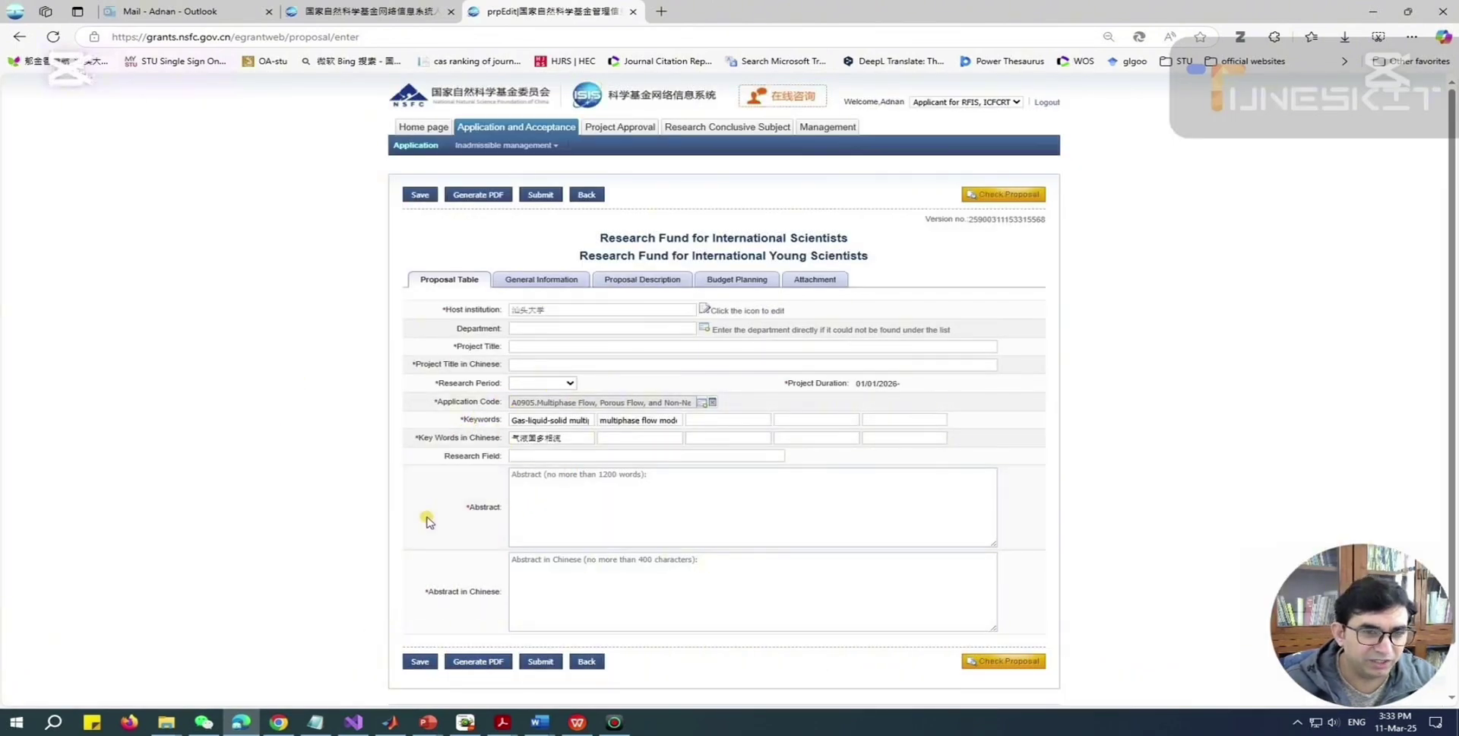
scroll(456, 532, down, 1)
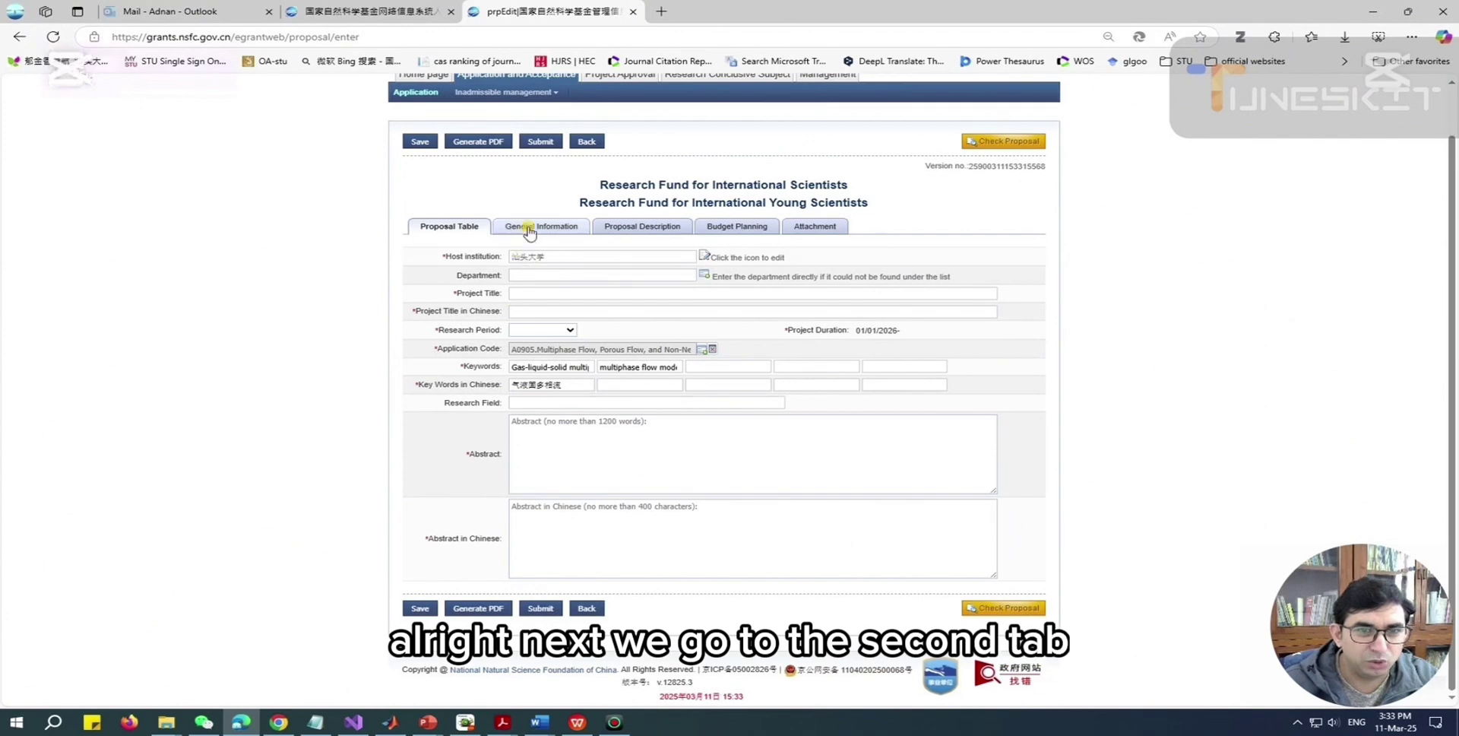
click(530, 230)
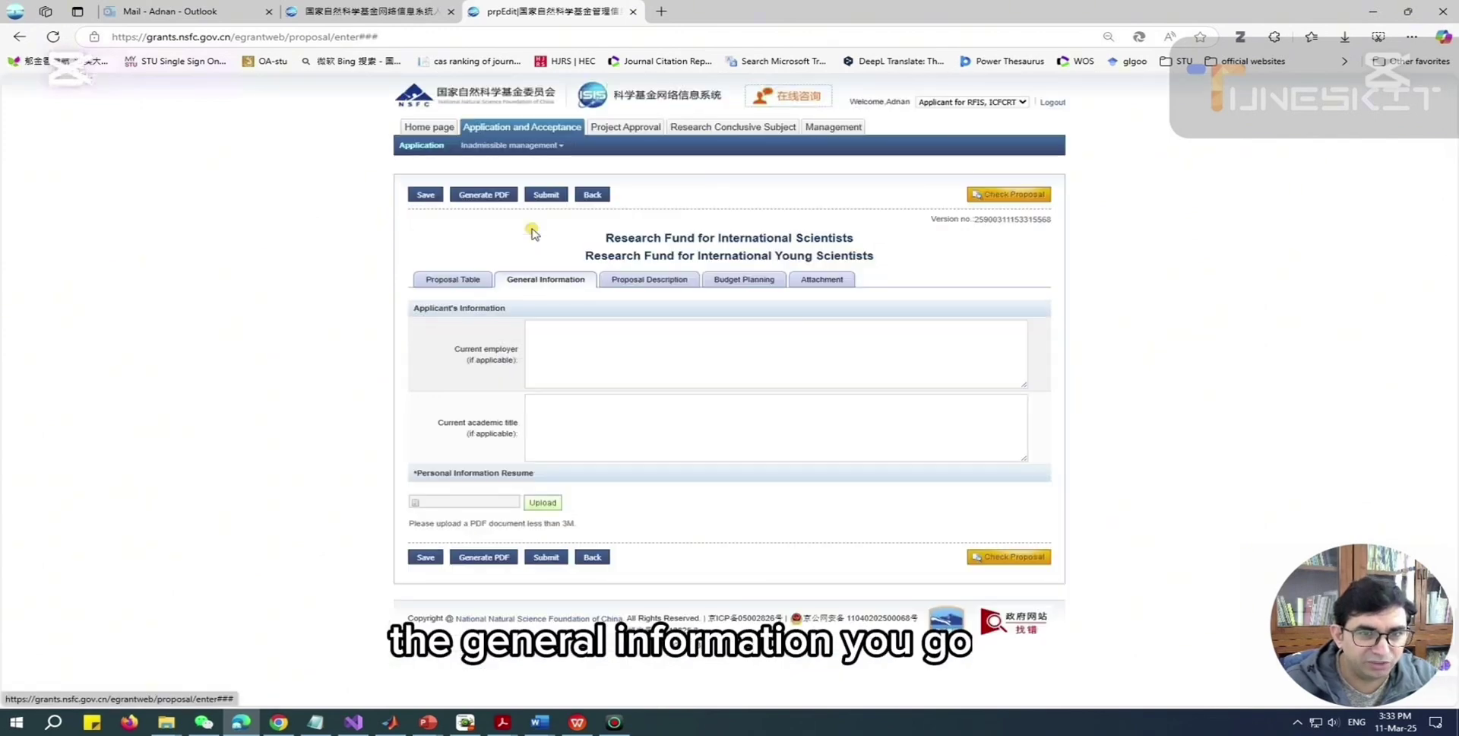
Step: Review the Current employer and Current academic title fields and the Personal Information Resume upload requirement
click(549, 345)
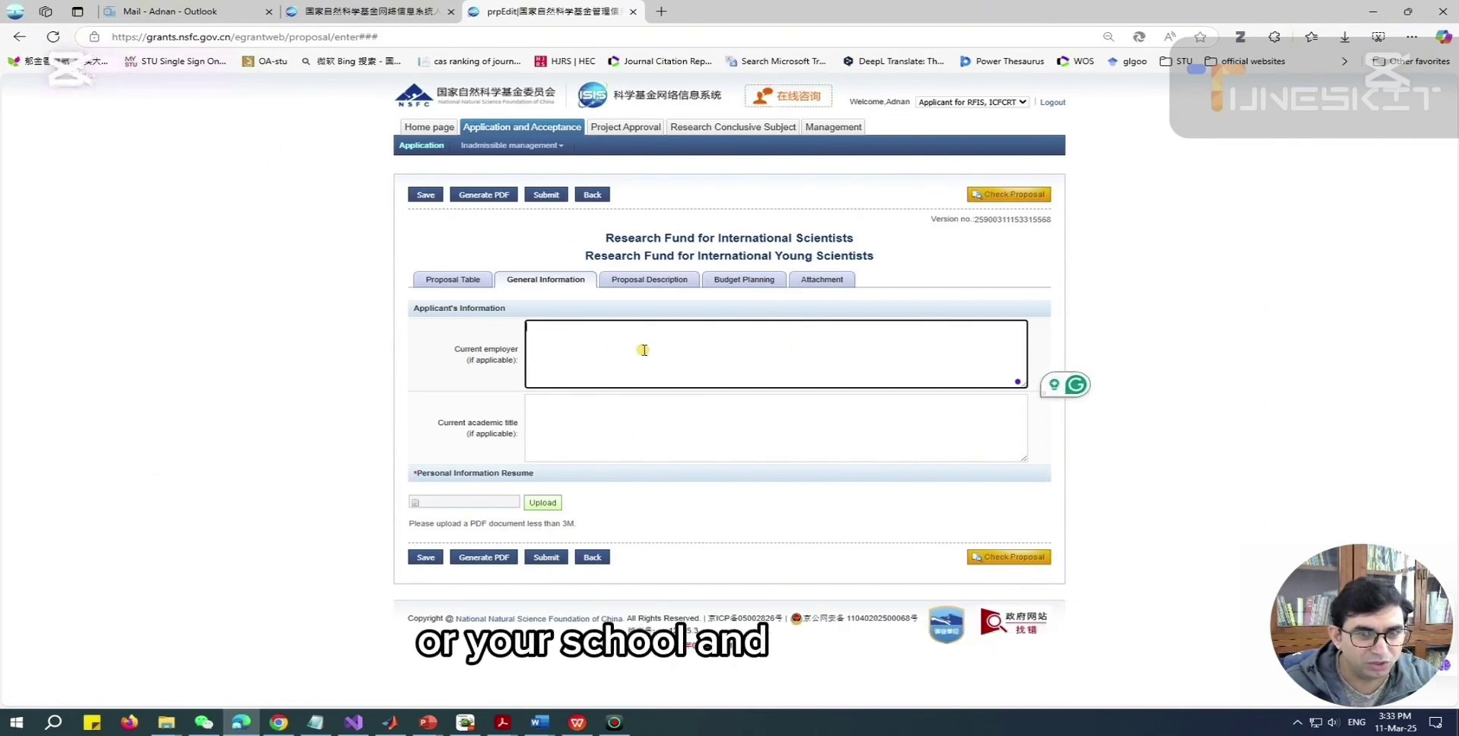
click(599, 419)
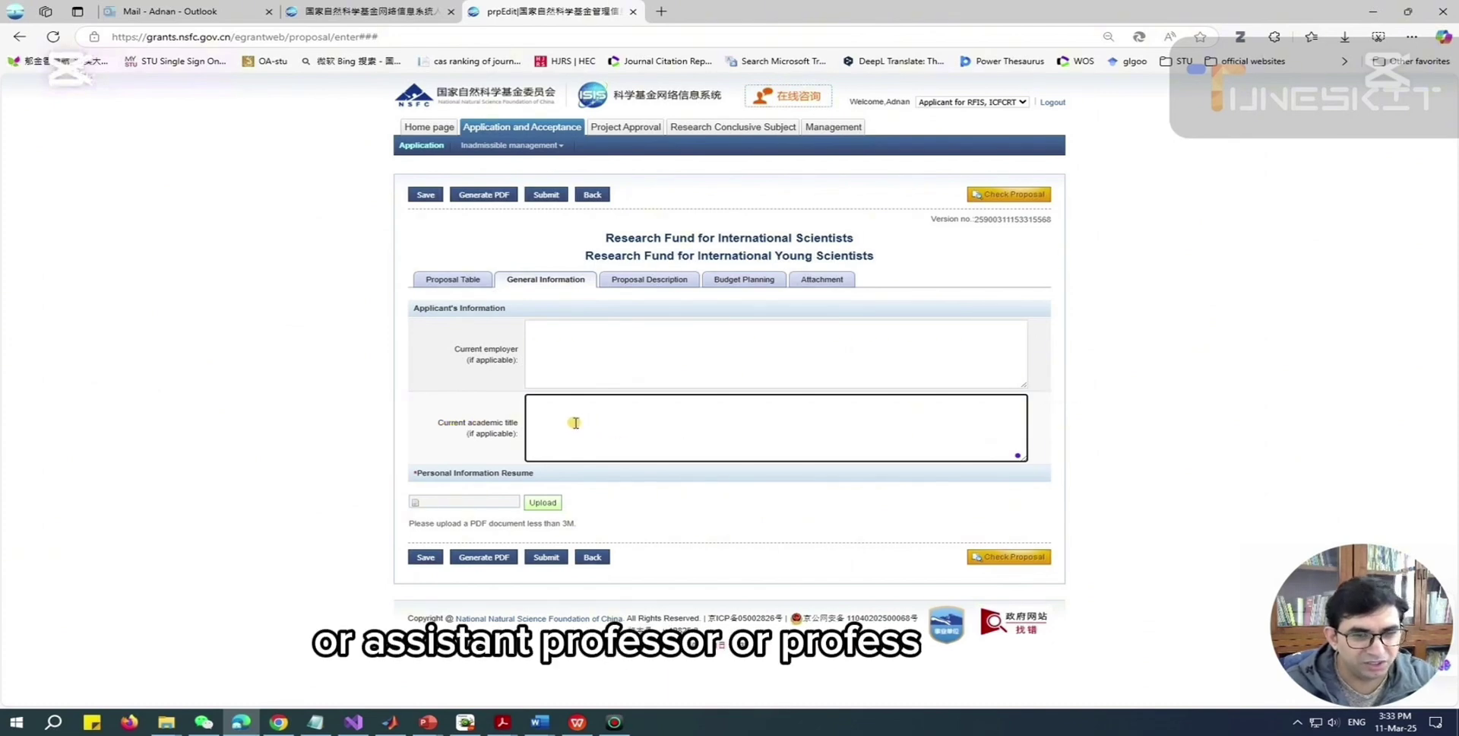
click(677, 512)
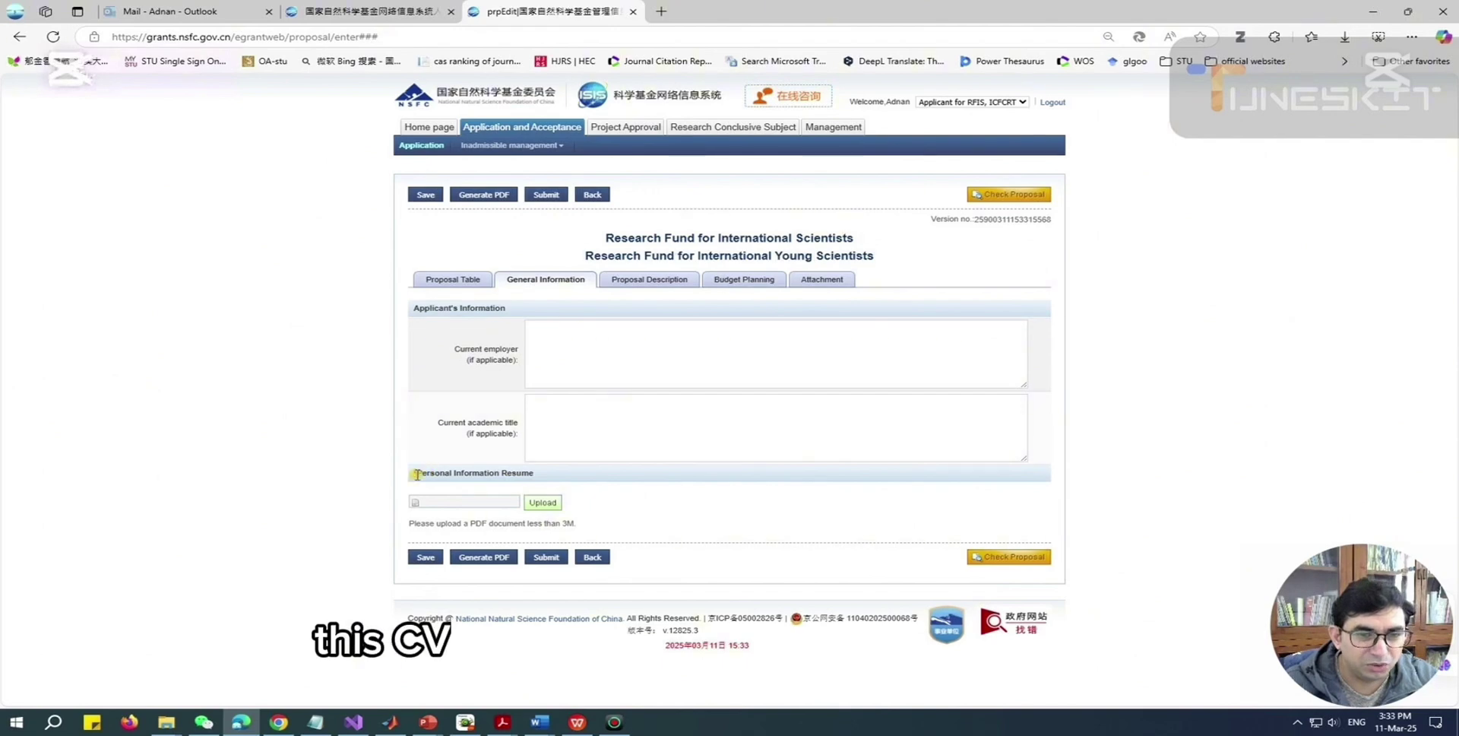
Step: From the NSFC account homepage, look through the Basic Information form, return to the homepage and postpone the suggested password change
click(389, 15)
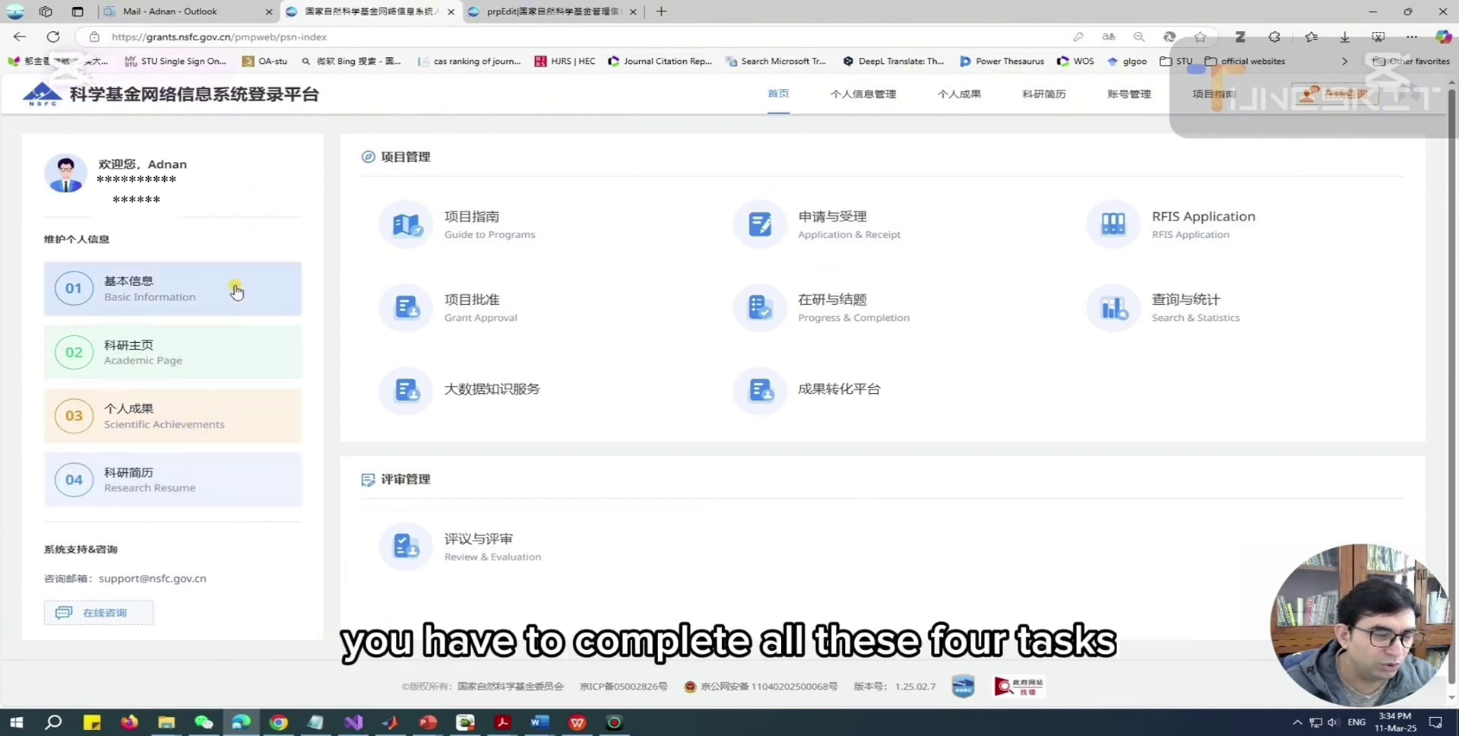
click(216, 307)
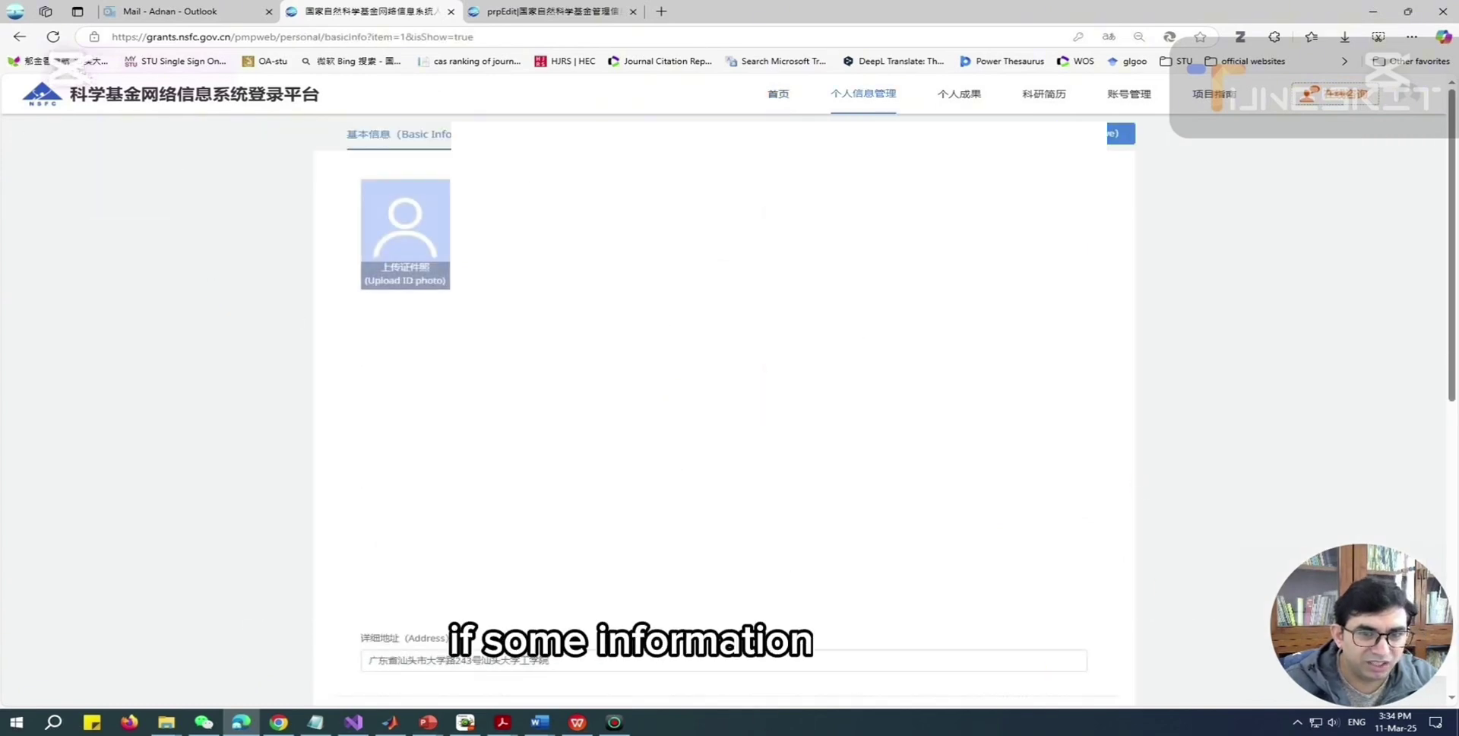
scroll(536, 665, down, 10)
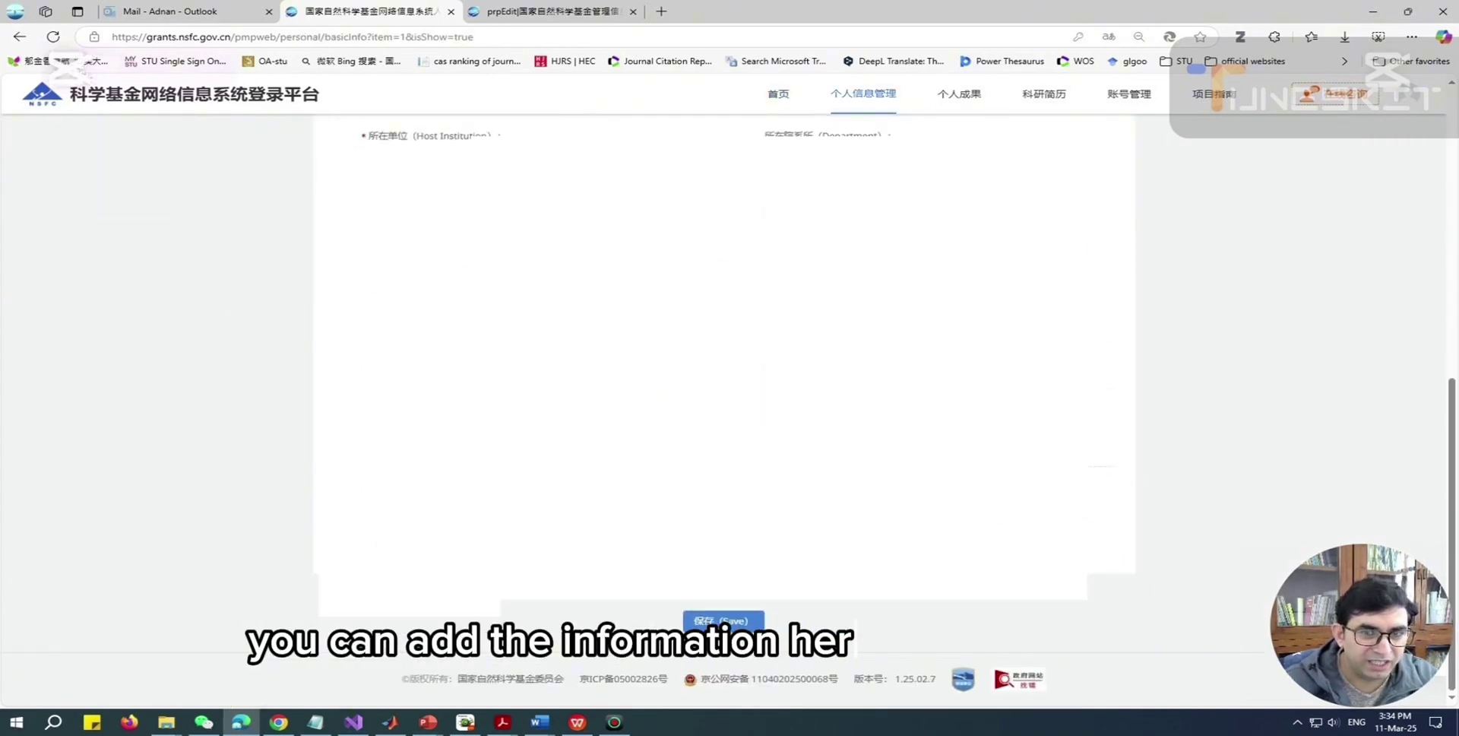
scroll(723, 380, up, 10)
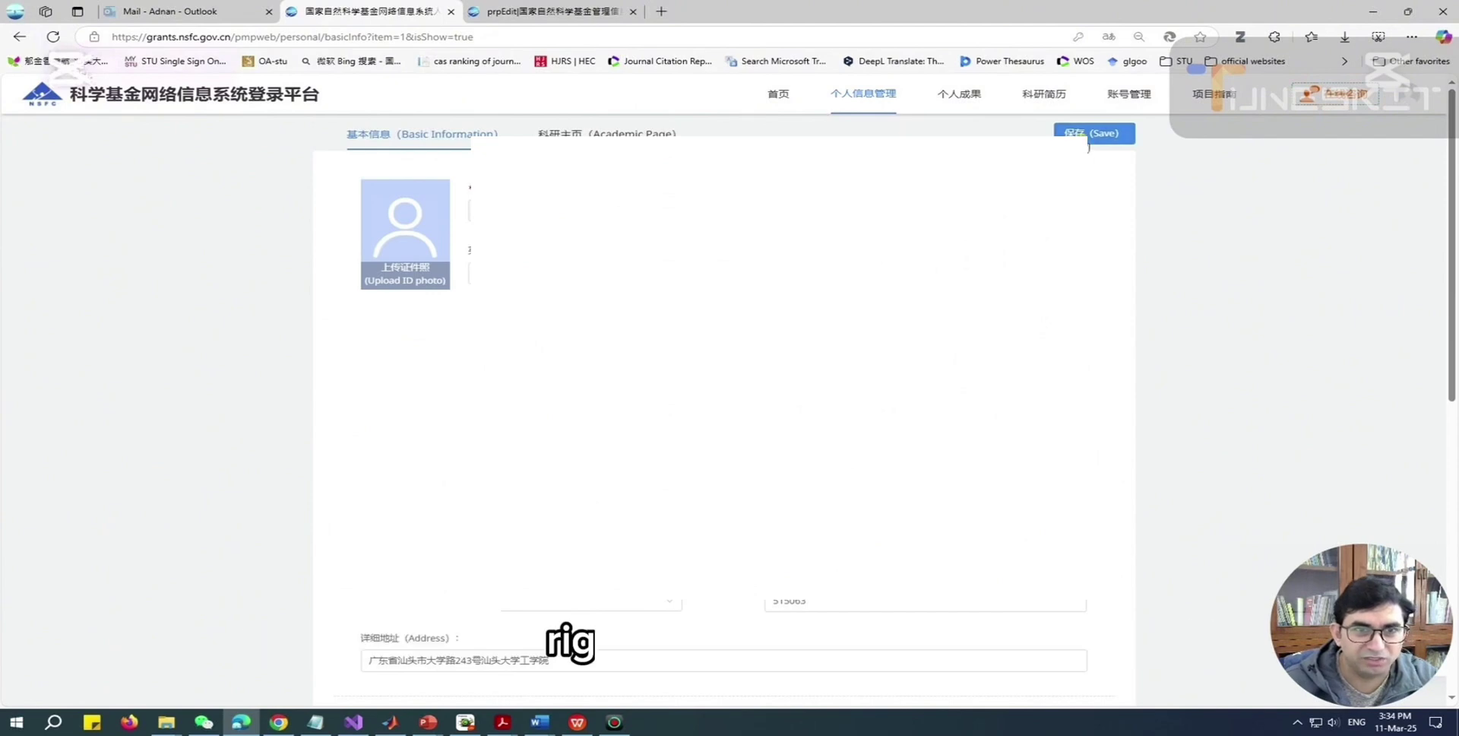
click(779, 93)
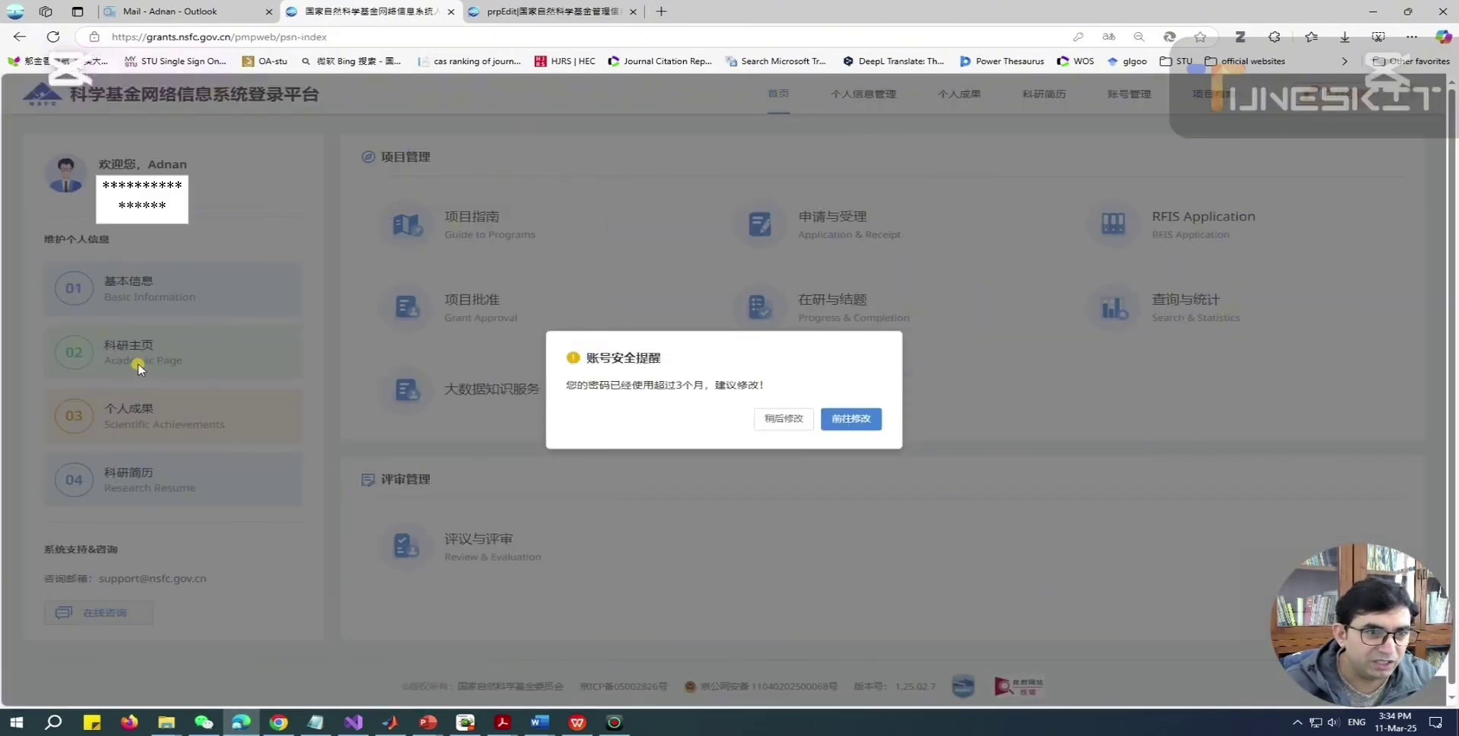
click(781, 418)
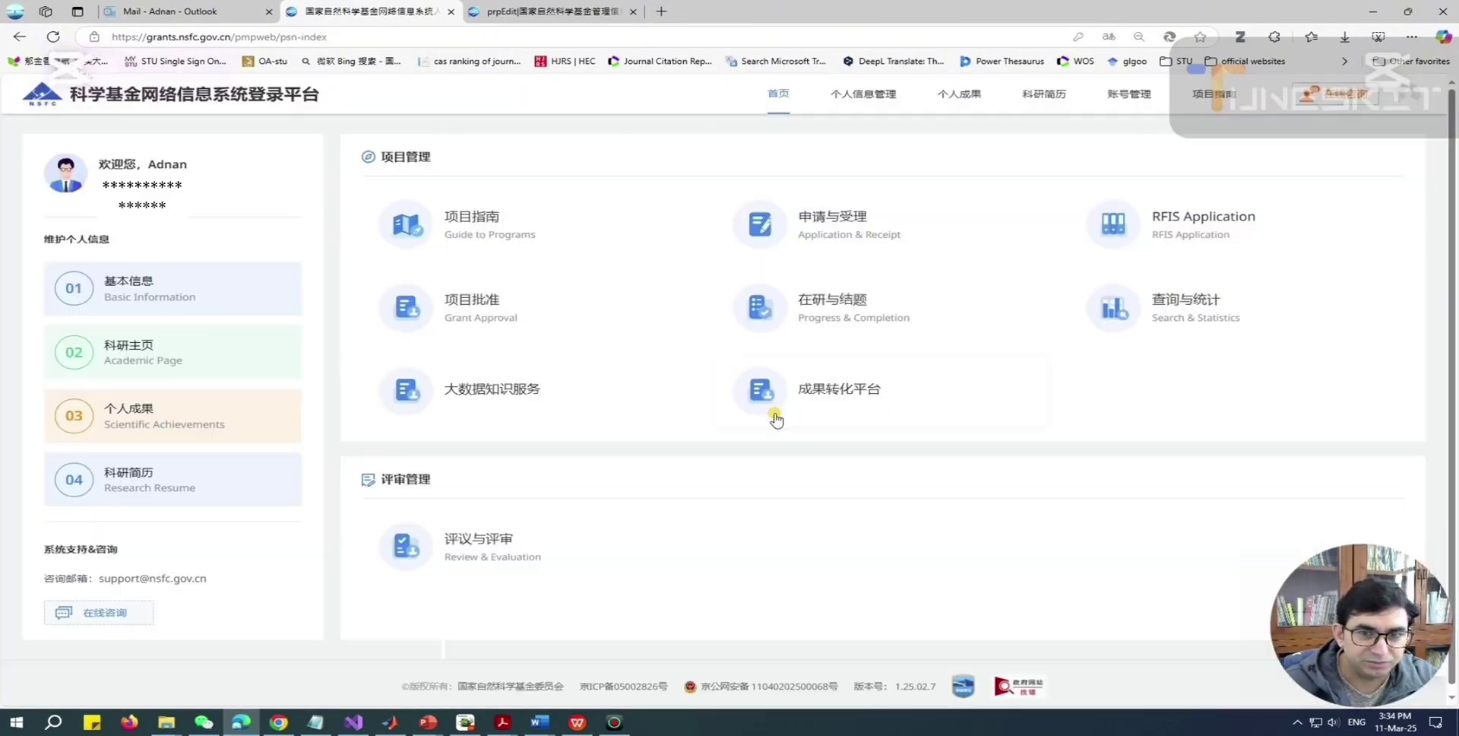
Step: Look through the Academic Page's keywords, education, work experience and research project sections, return to the homepage and postpone the suggested password change
click(166, 367)
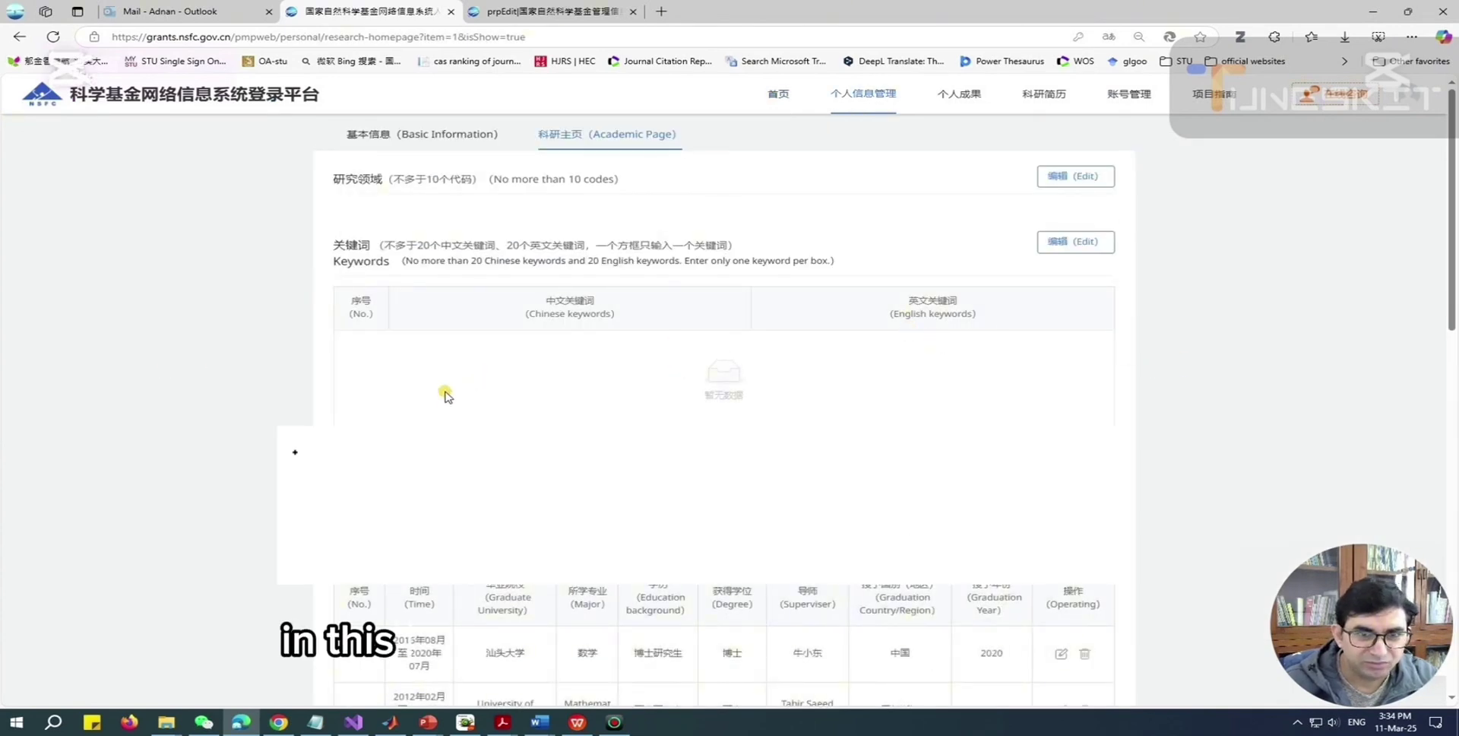
scroll(430, 419, down, 1)
scroll(430, 419, down, 3)
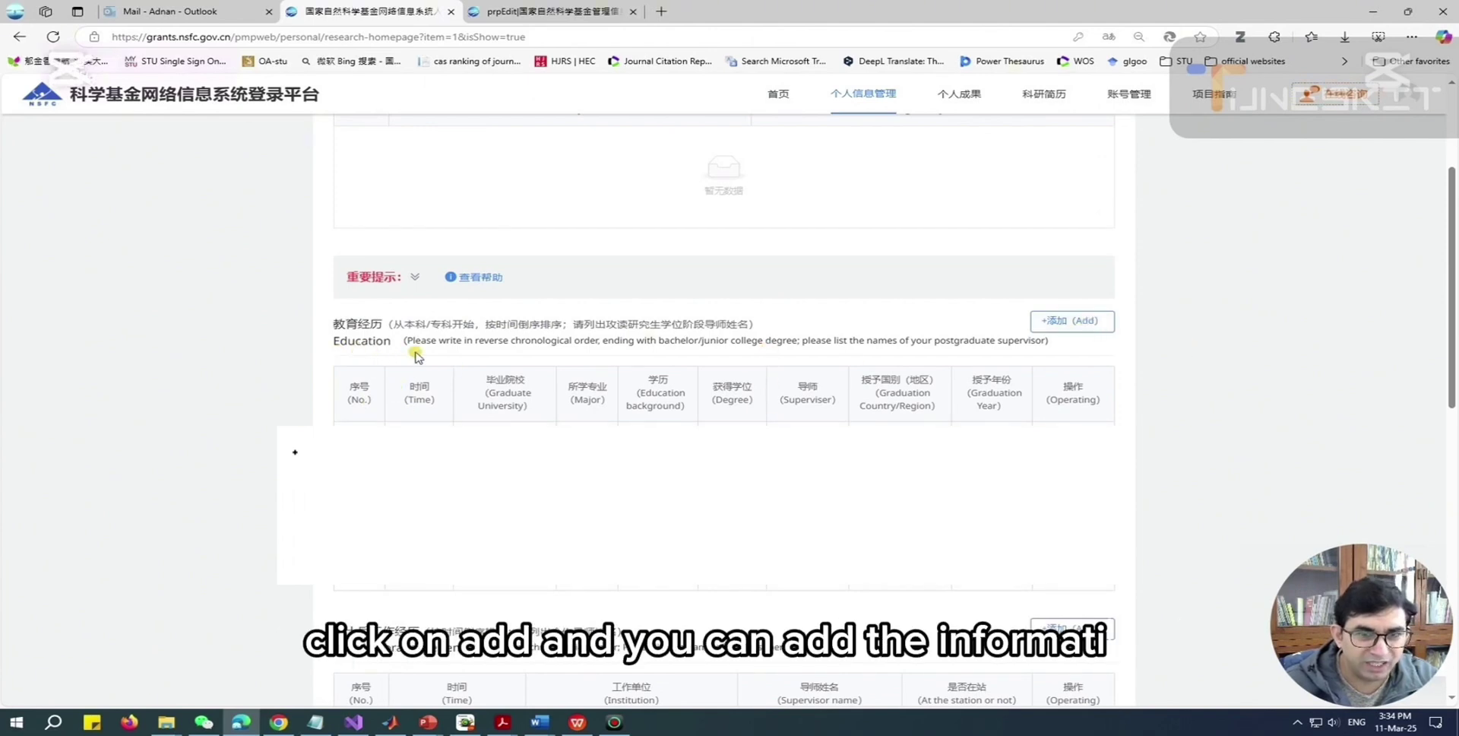
scroll(295, 452, down, 2)
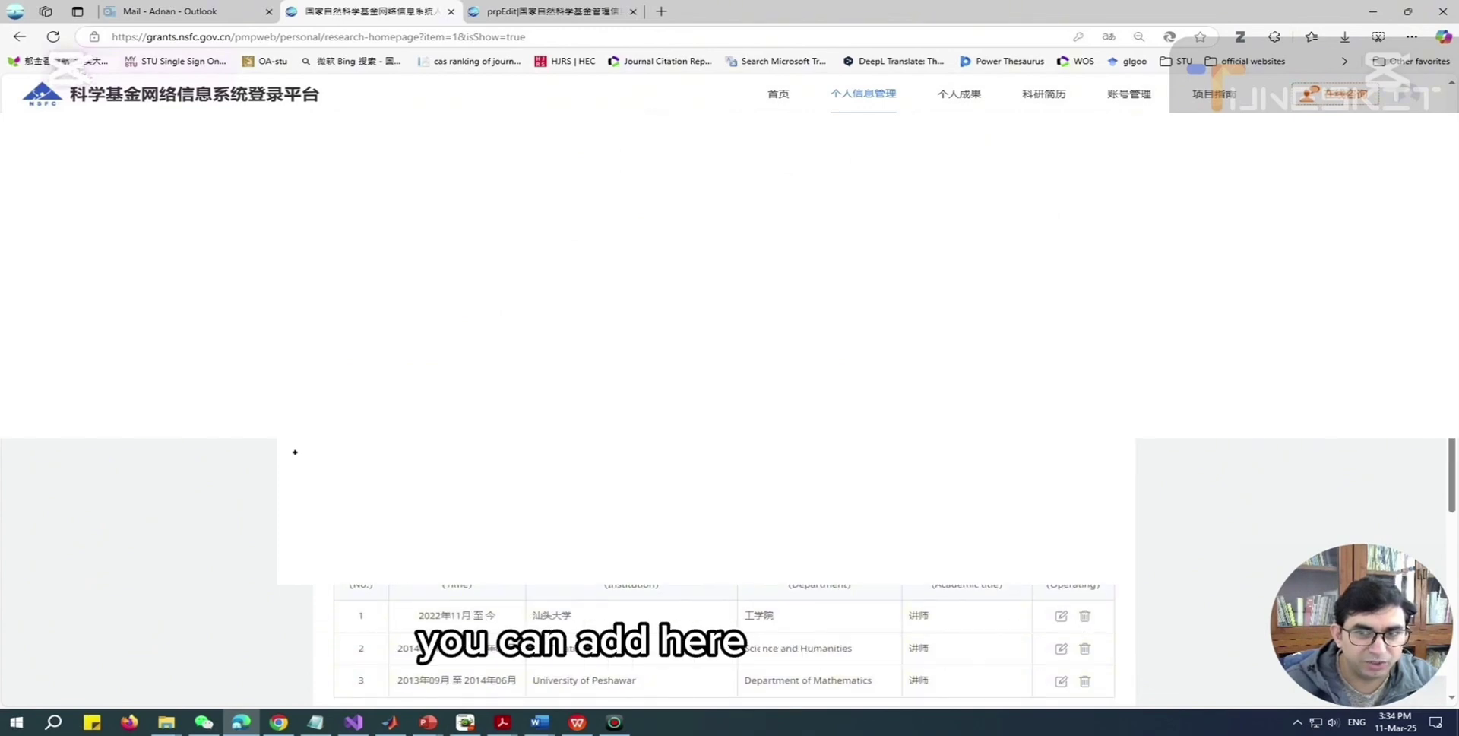
scroll(295, 451, down, 2)
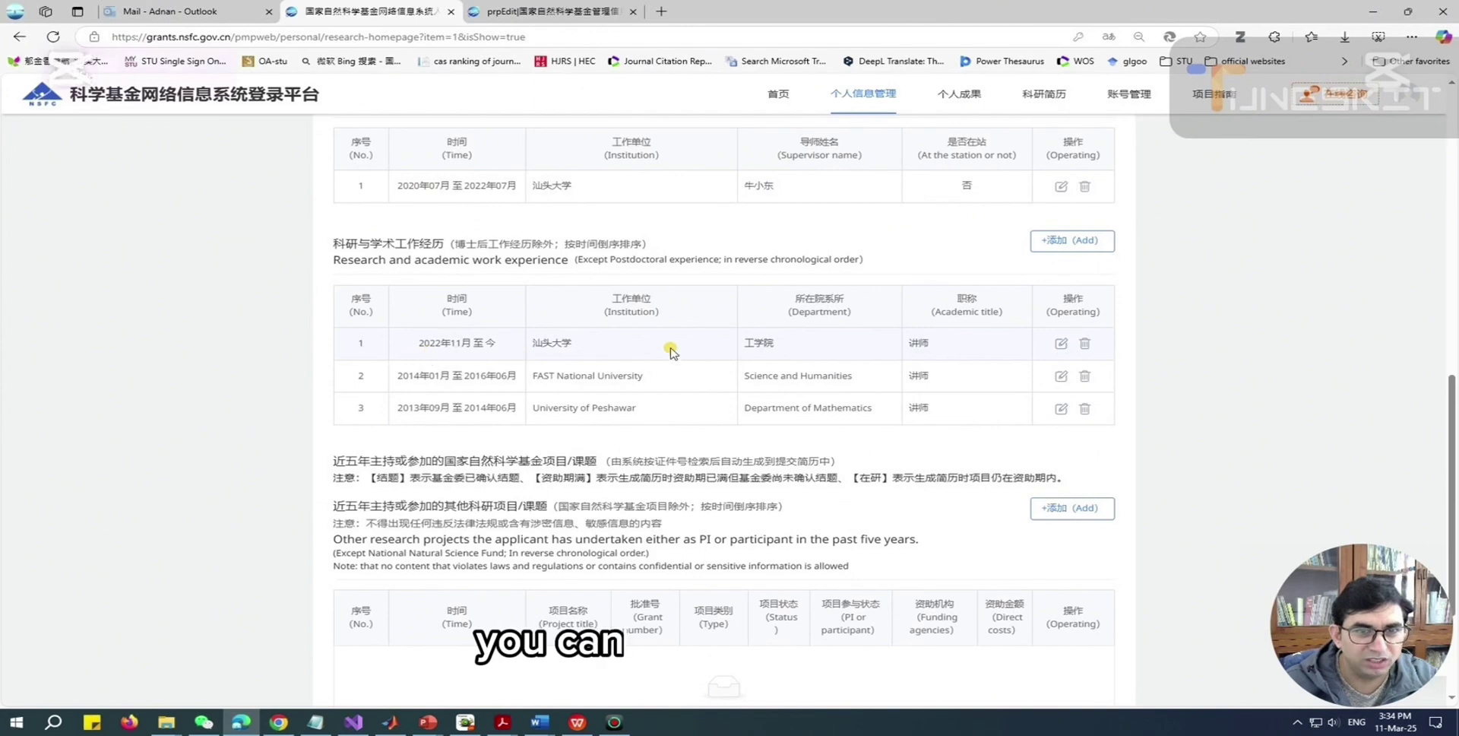
scroll(552, 477, down, 3)
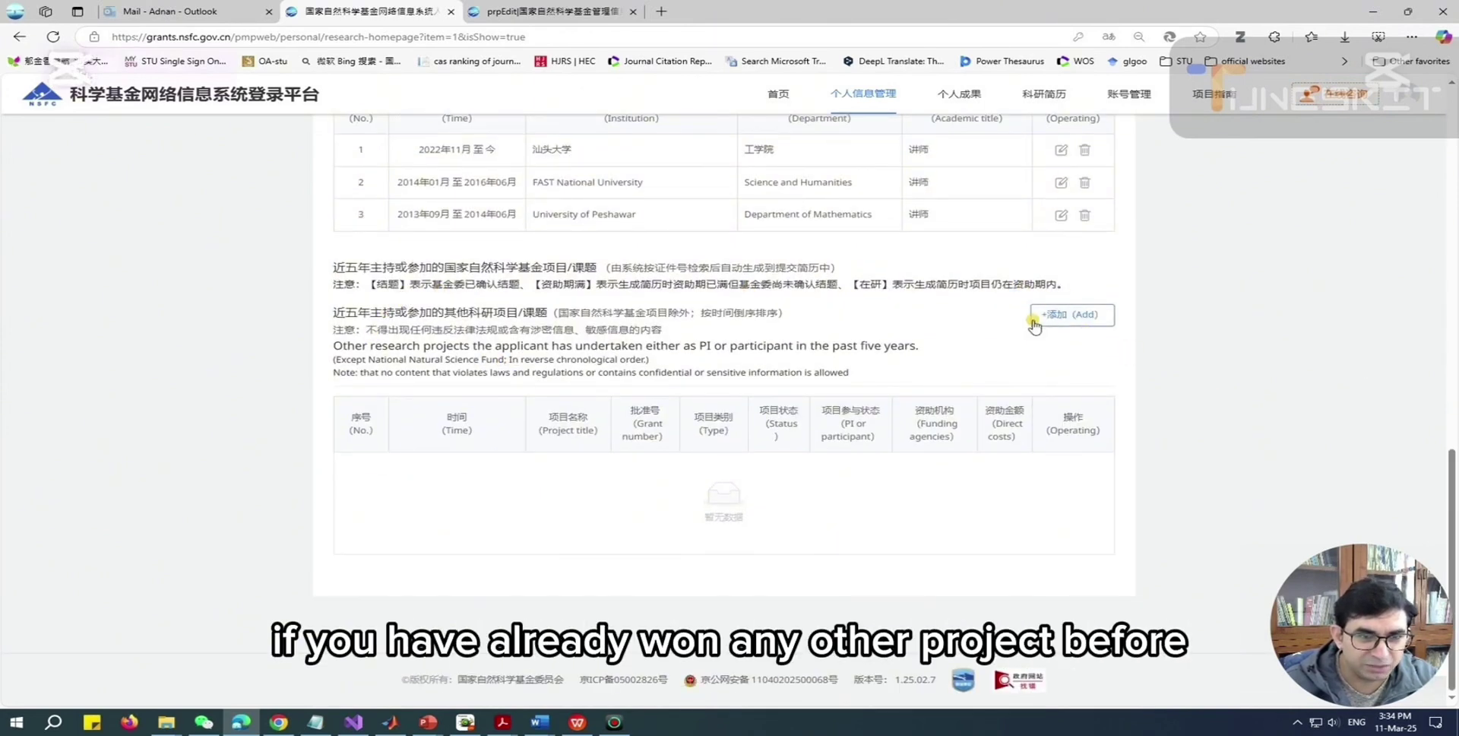
scroll(664, 500, up, 2)
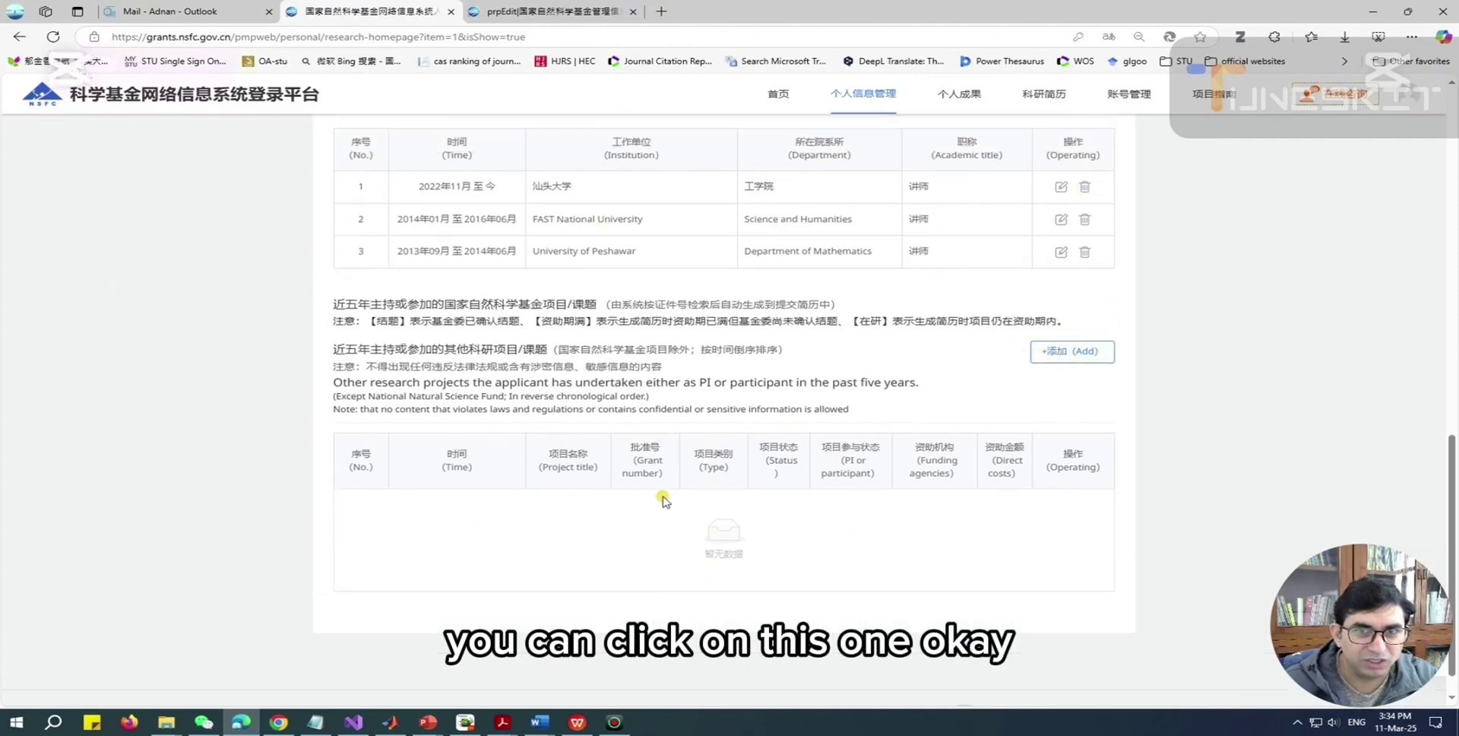
scroll(663, 500, up, 10)
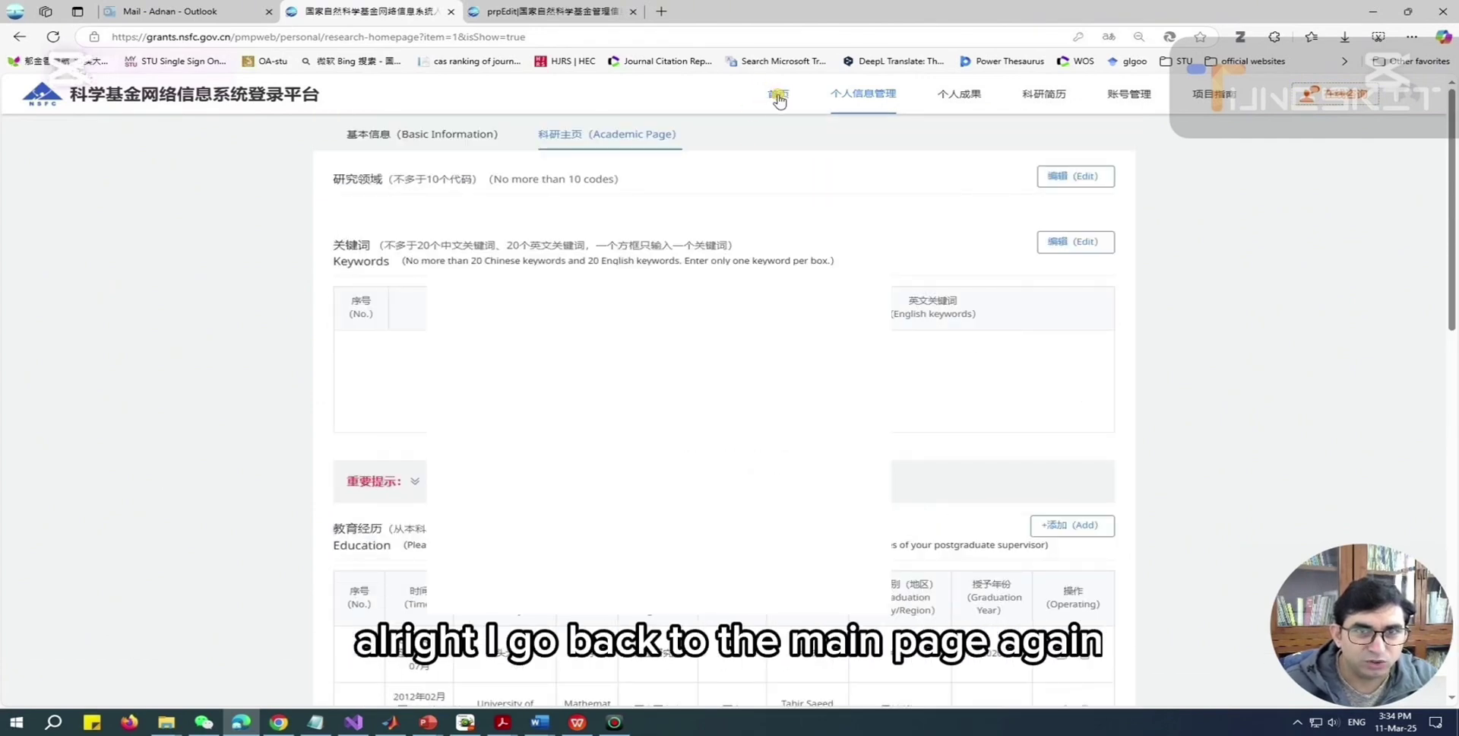
click(778, 97)
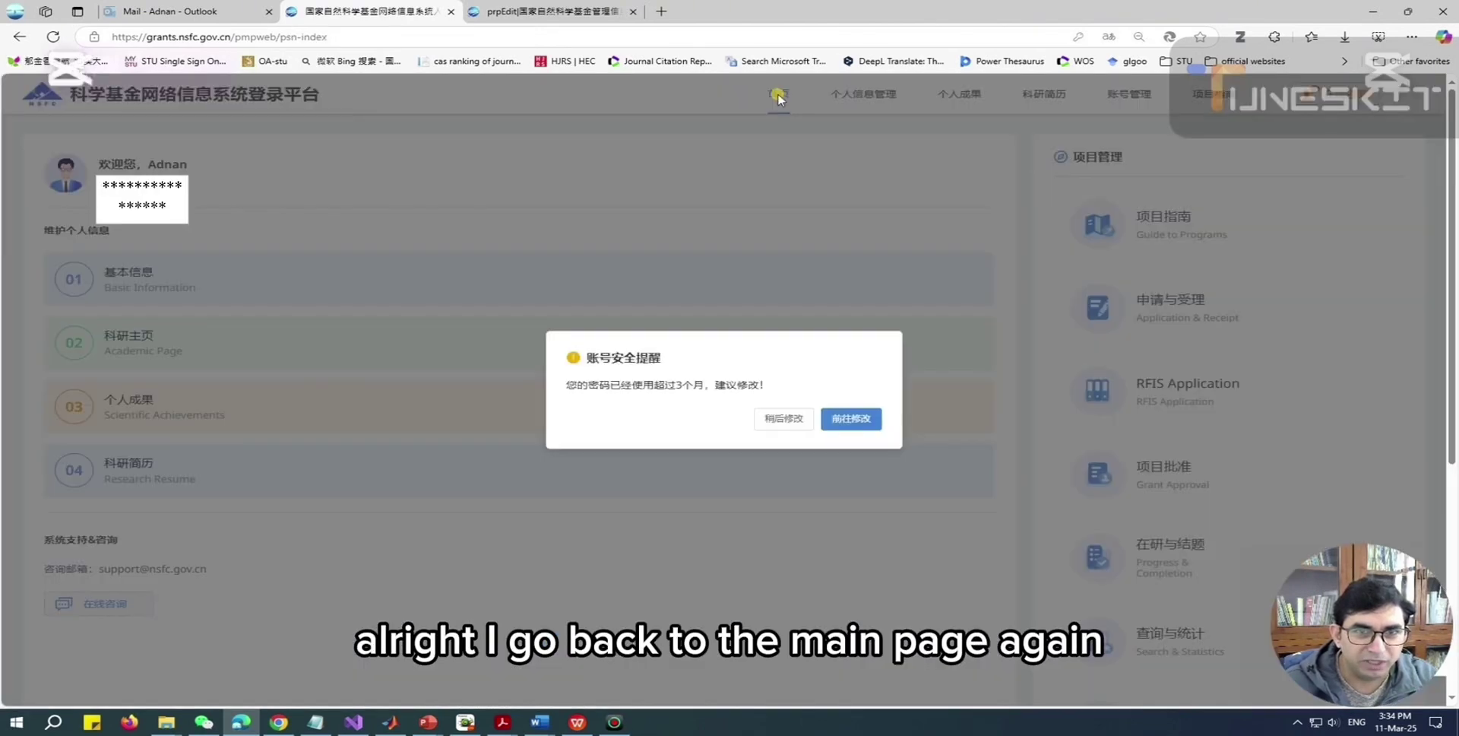
click(785, 420)
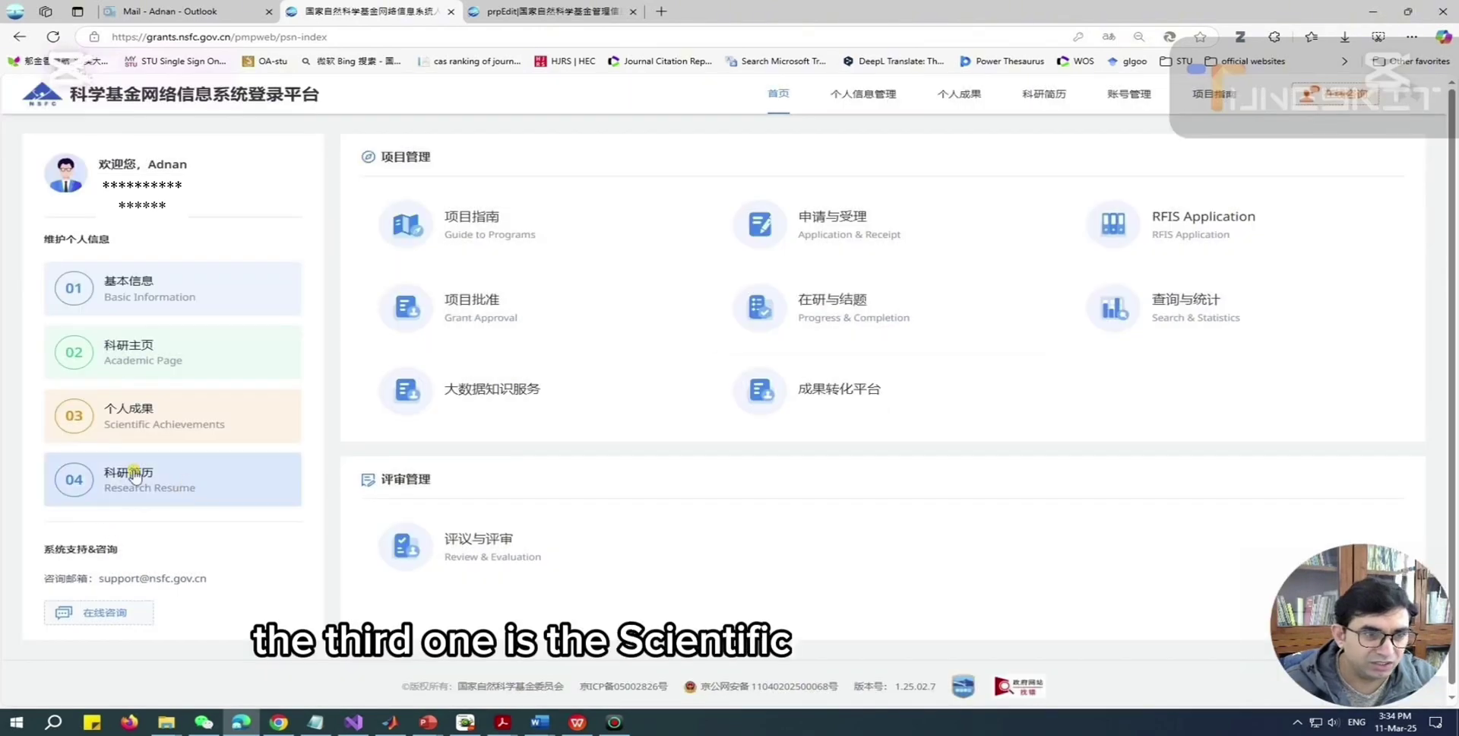
Step: Open the choices for adding an outcome in Scientific Achievements and translate the page into English
click(176, 428)
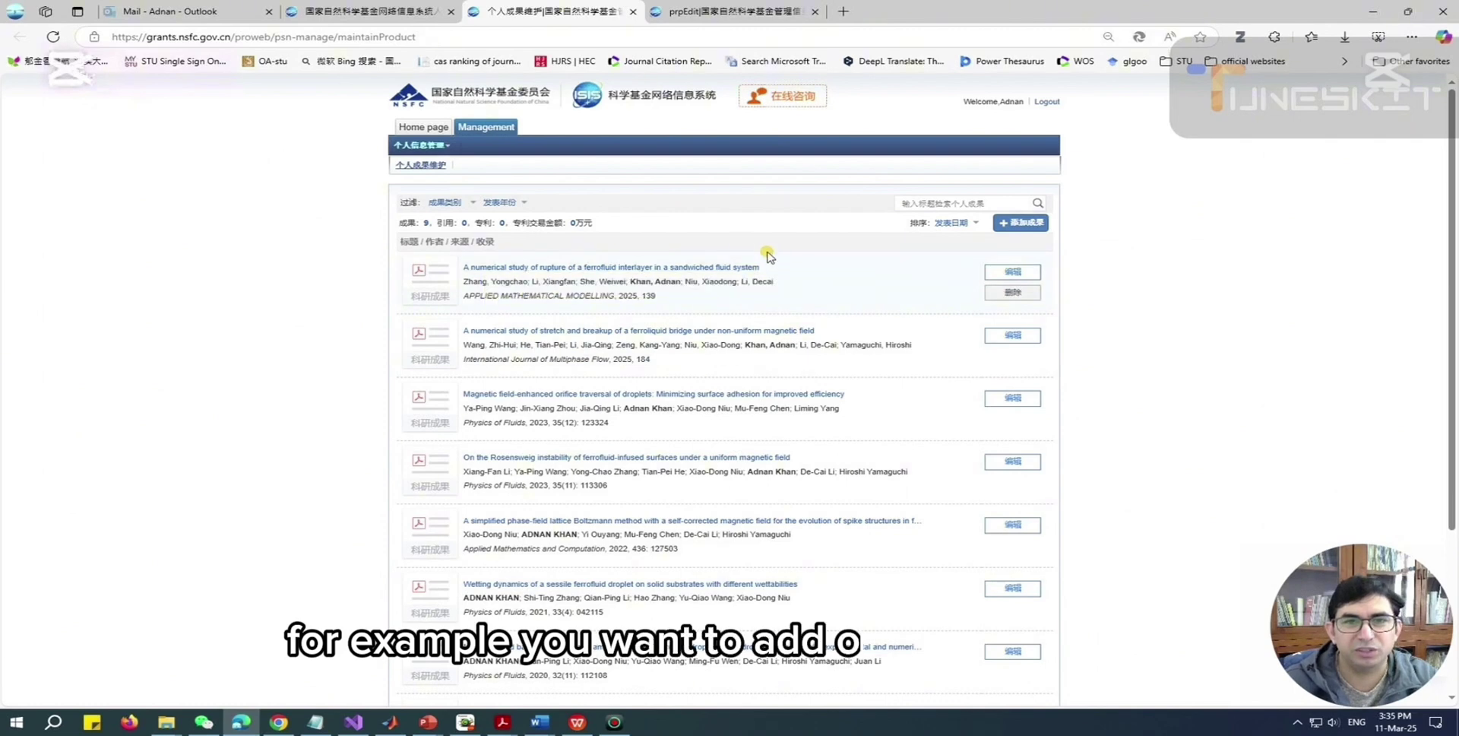
click(1022, 224)
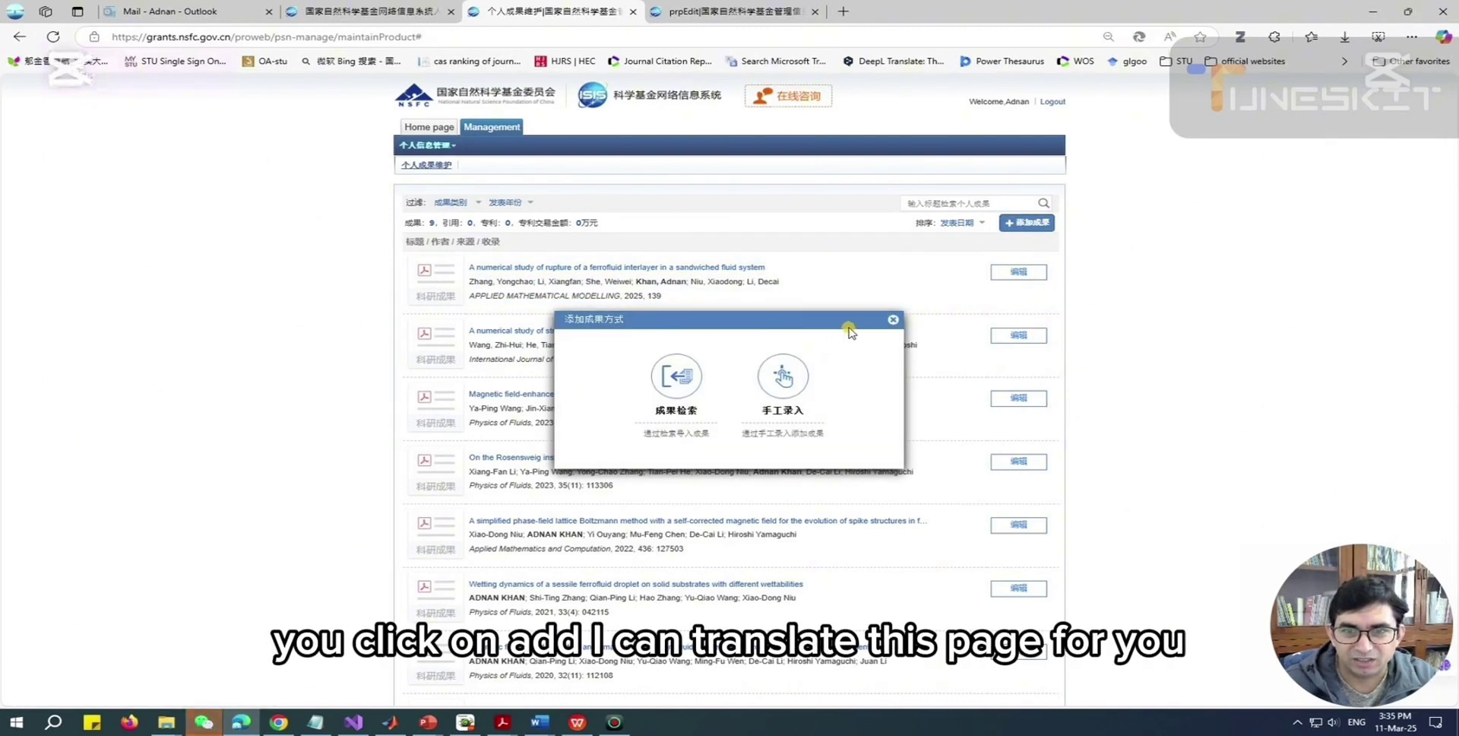
right_click(852, 280)
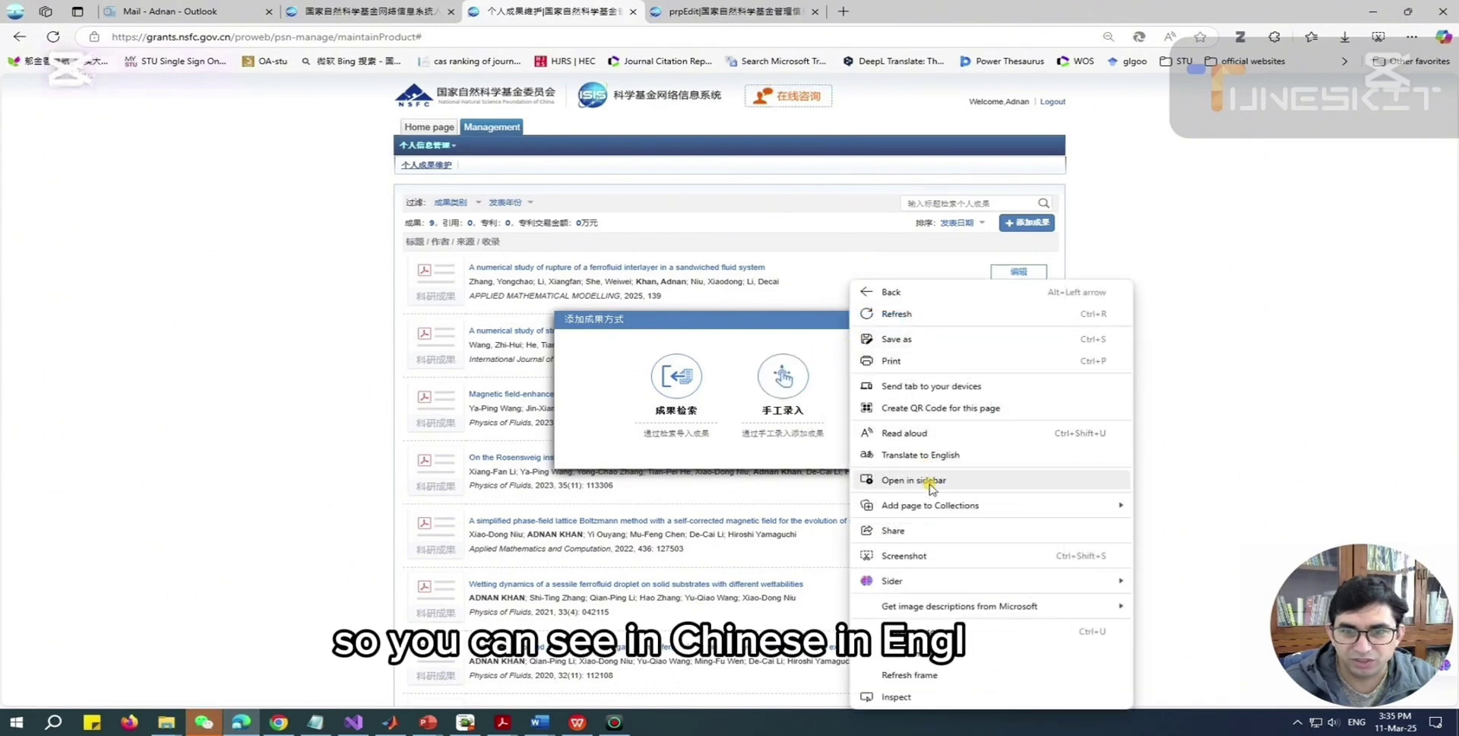
click(942, 456)
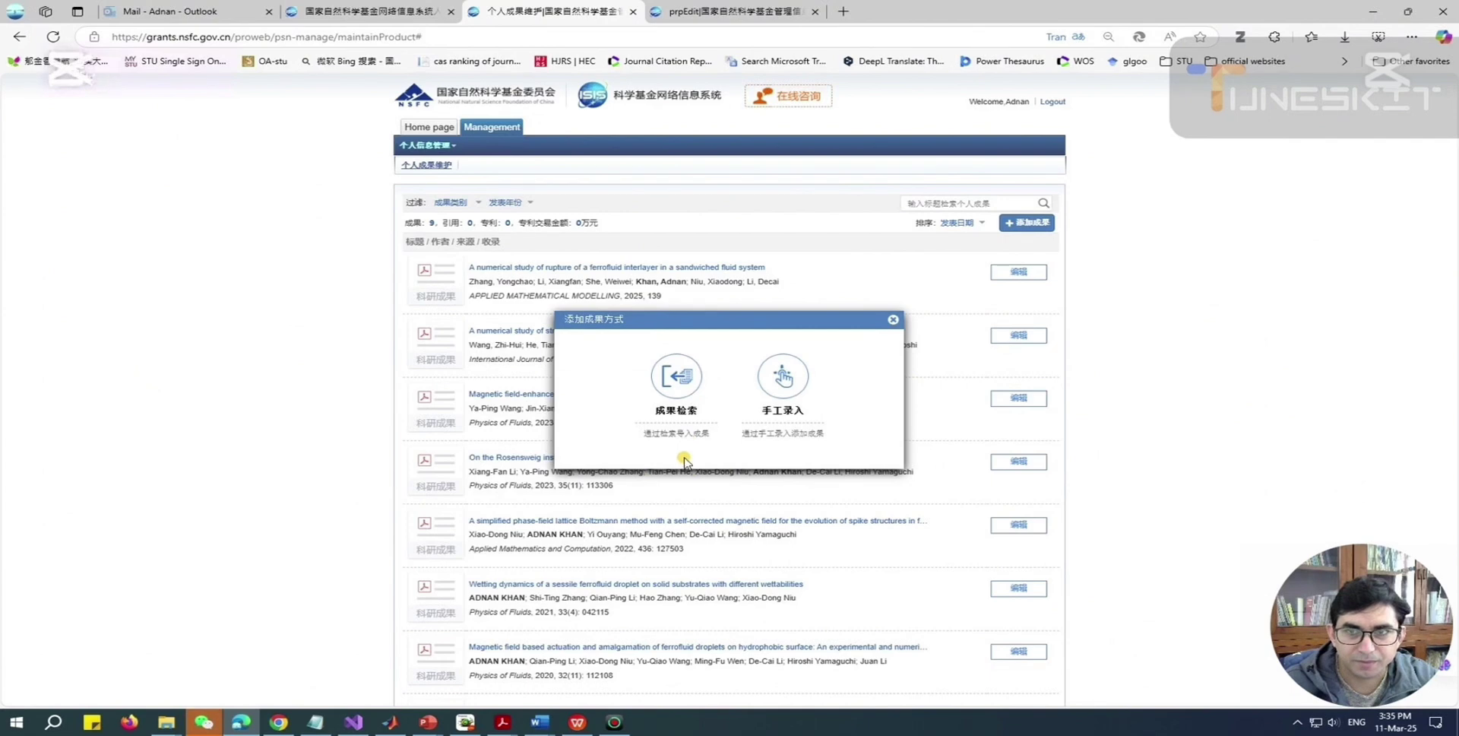
click(1075, 38)
click(1042, 169)
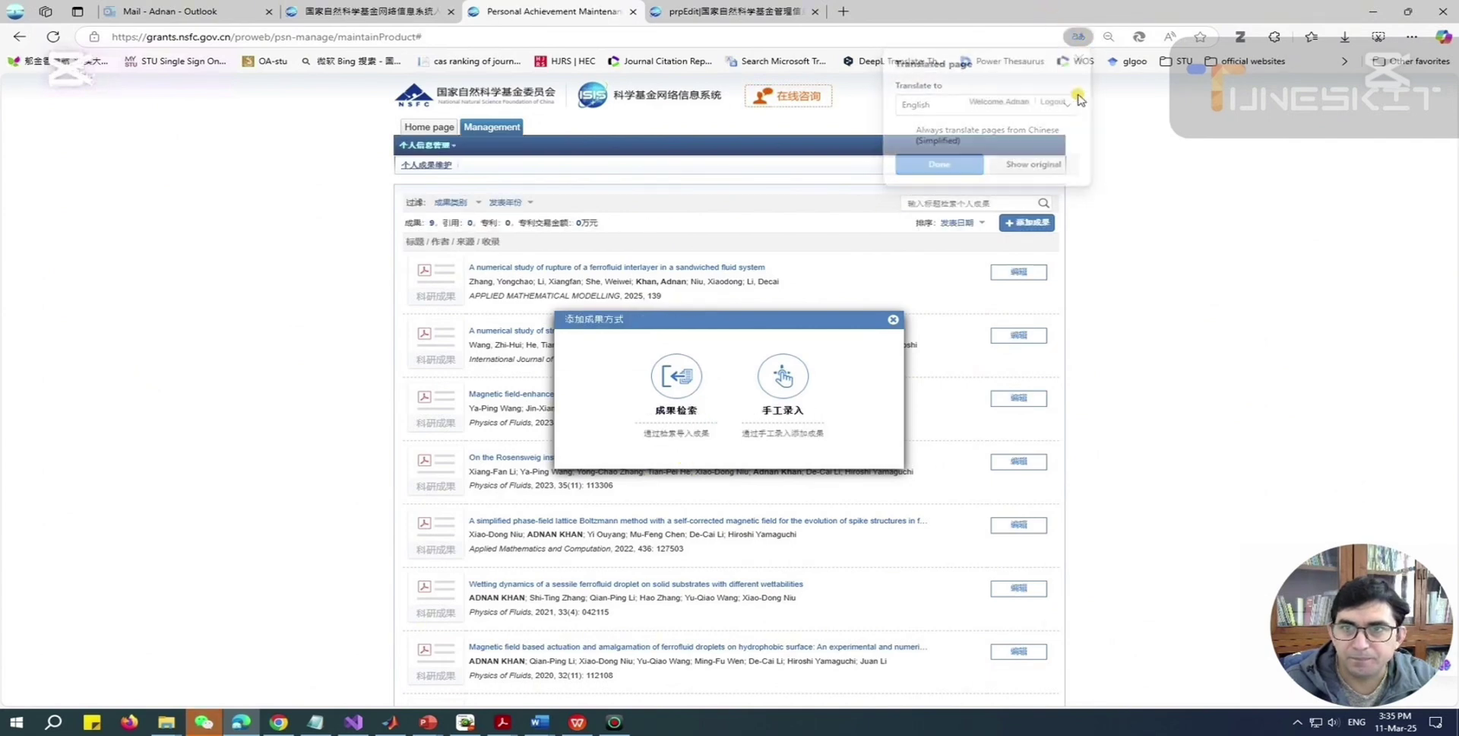
click(1078, 38)
click(951, 174)
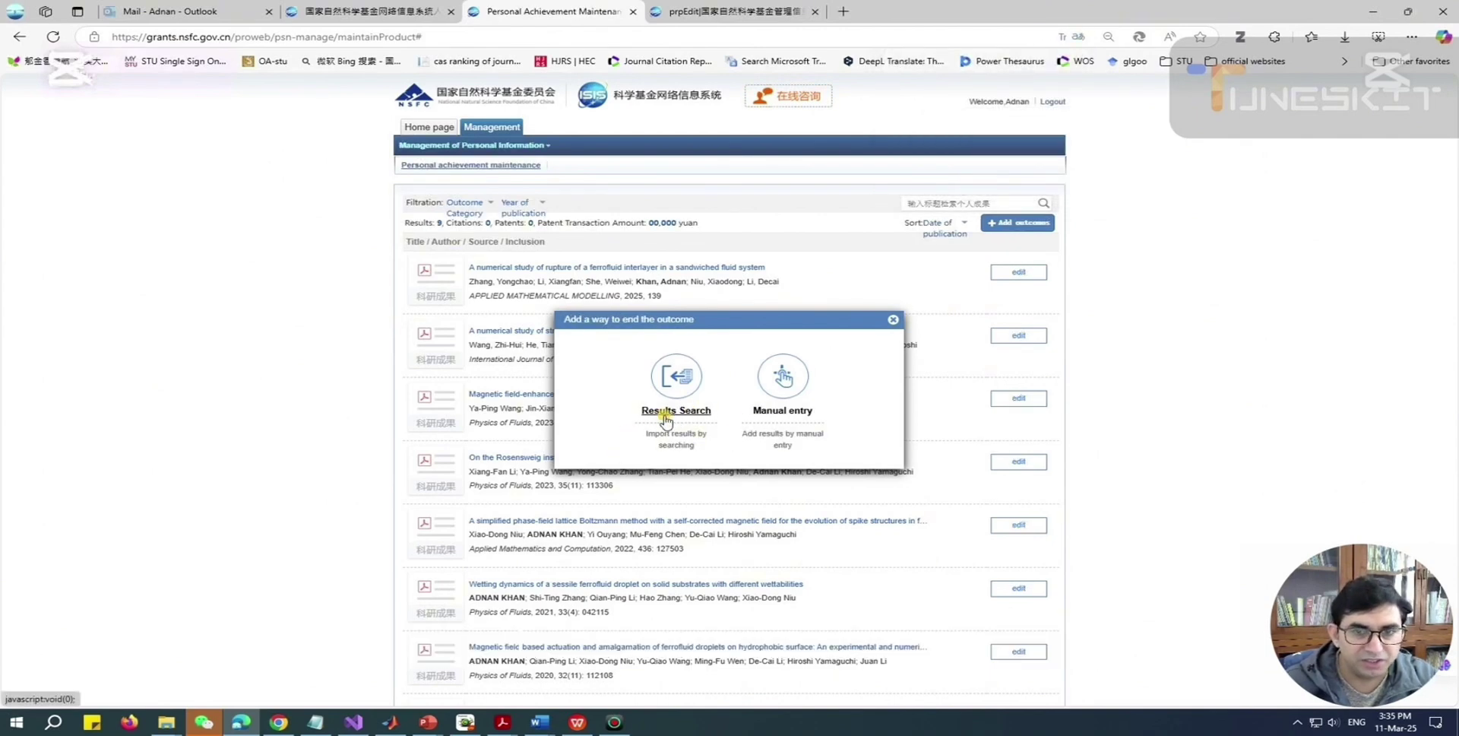
Step: Open Results Search for importing outcomes and copy the title from the published PDF "5. 2022a1 A simplified phase-field lattice Boltzmann method"
click(677, 377)
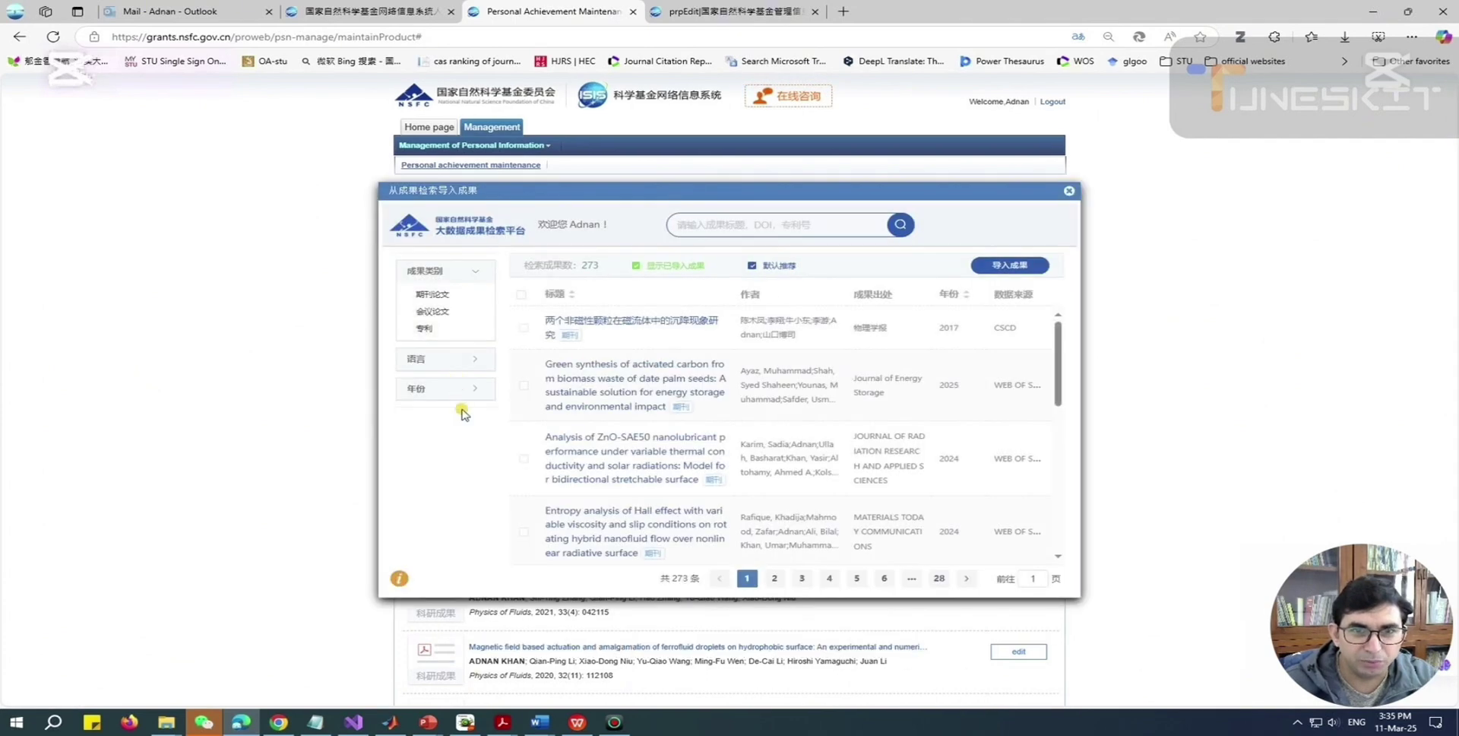
click(751, 224)
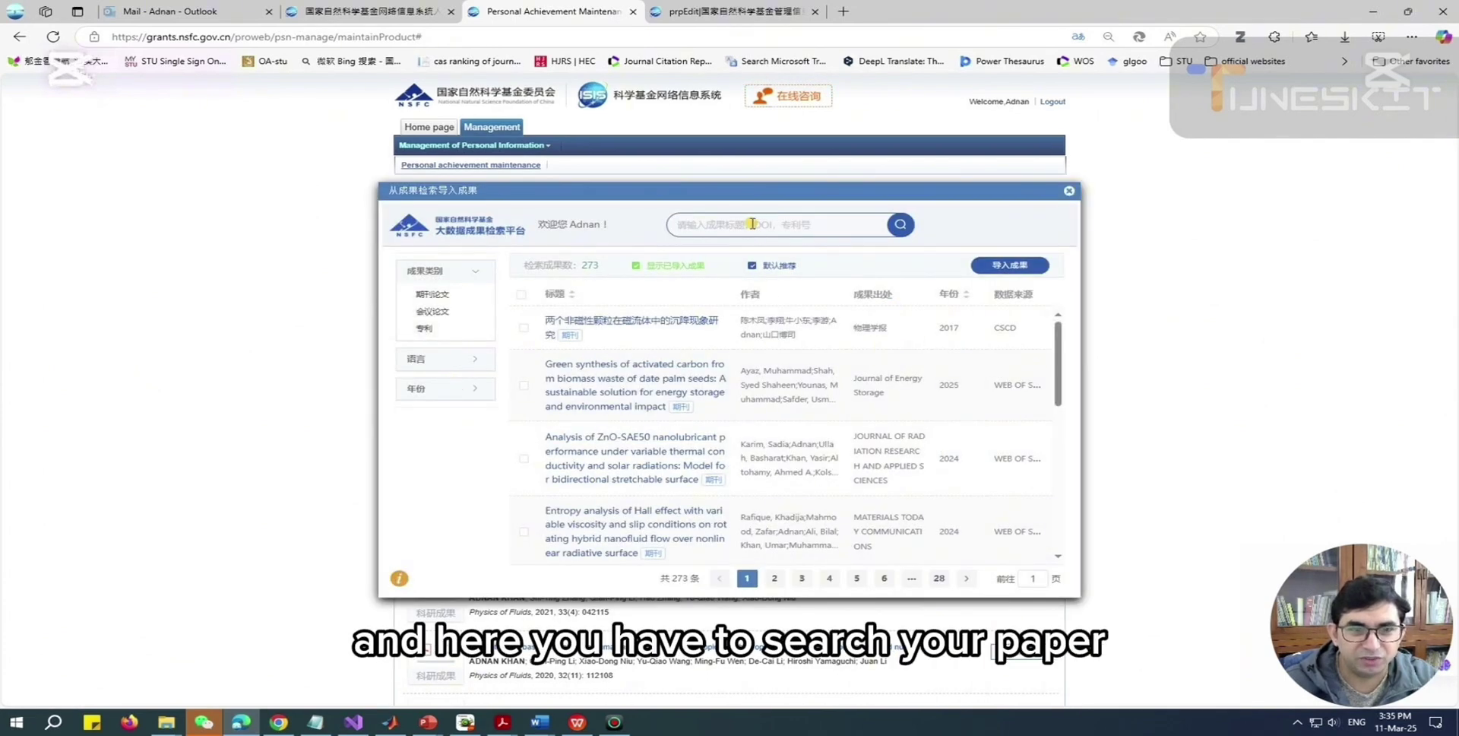
mouse_move(167, 721)
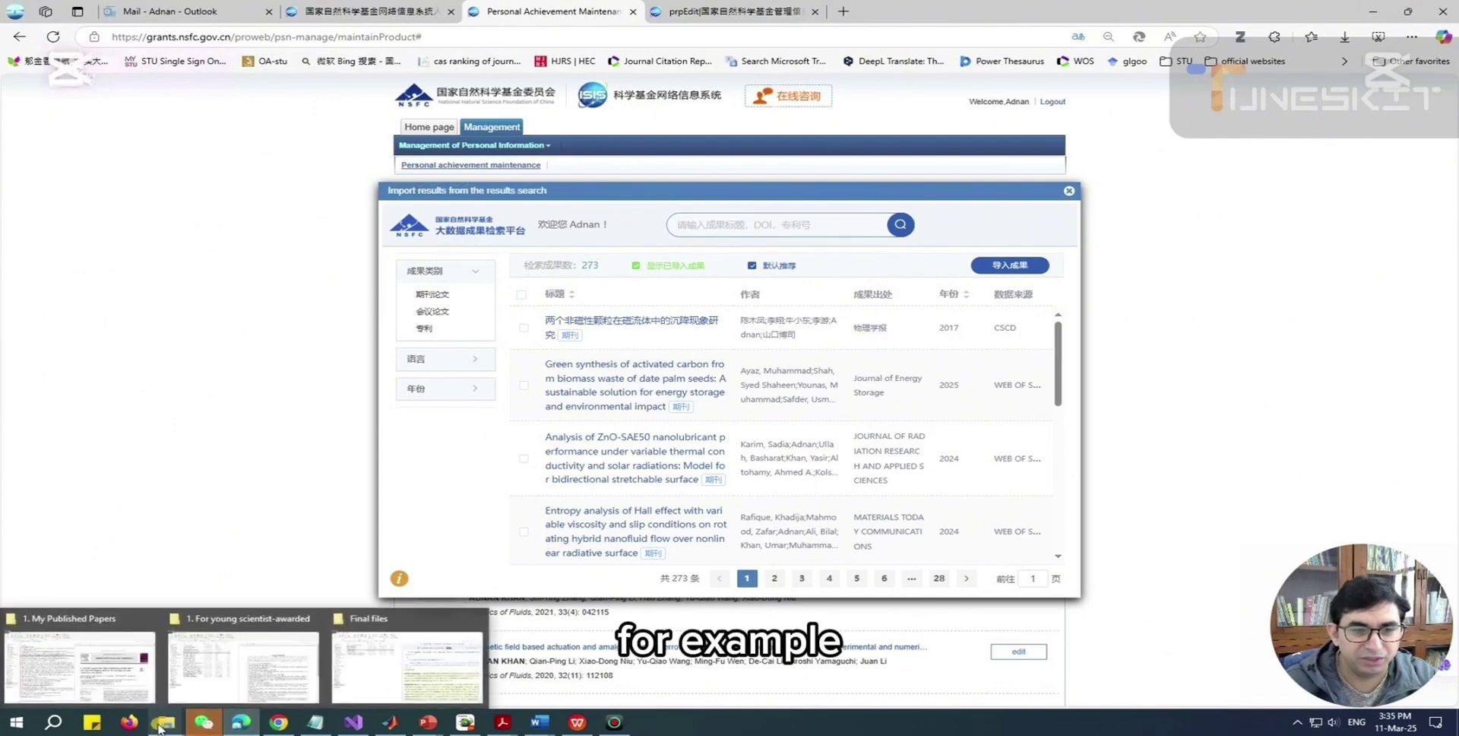
click(109, 669)
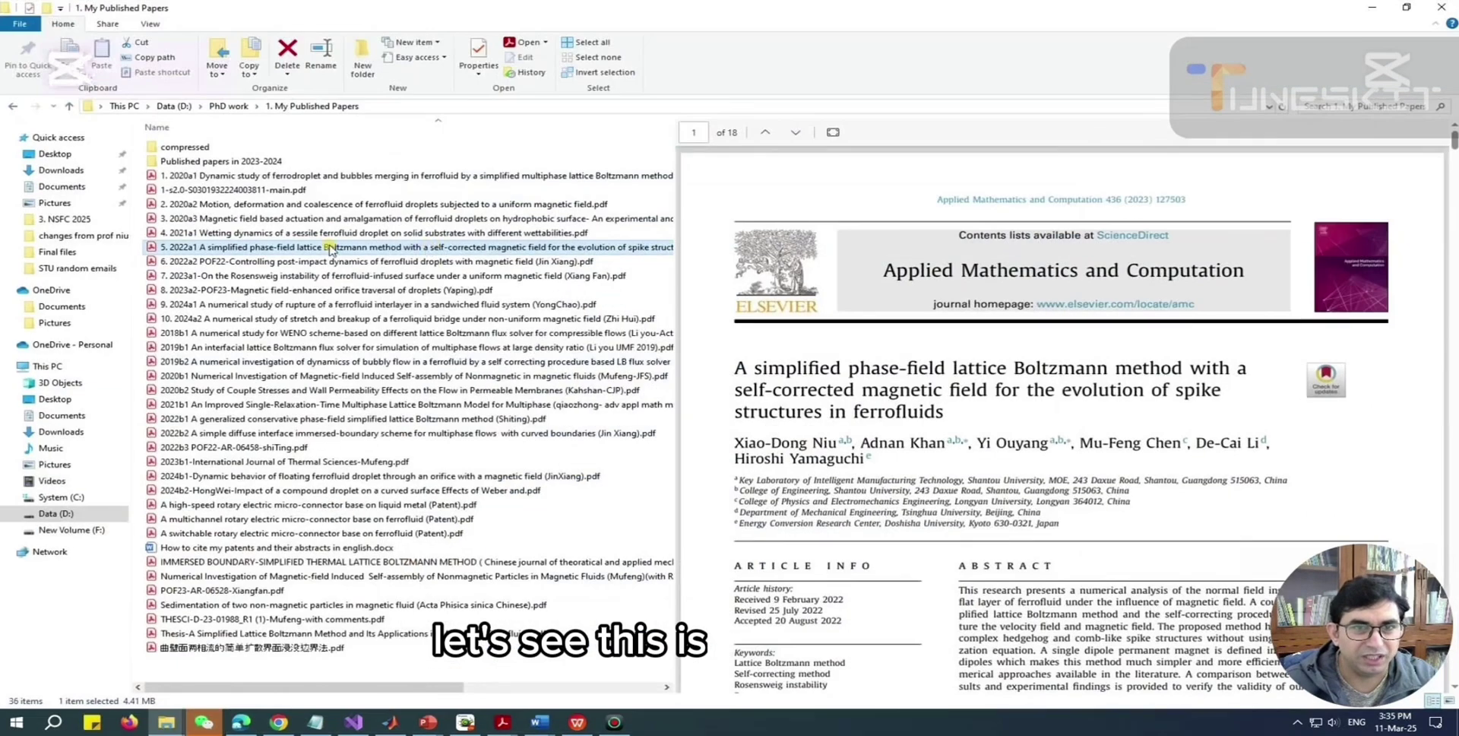
double_click(266, 246)
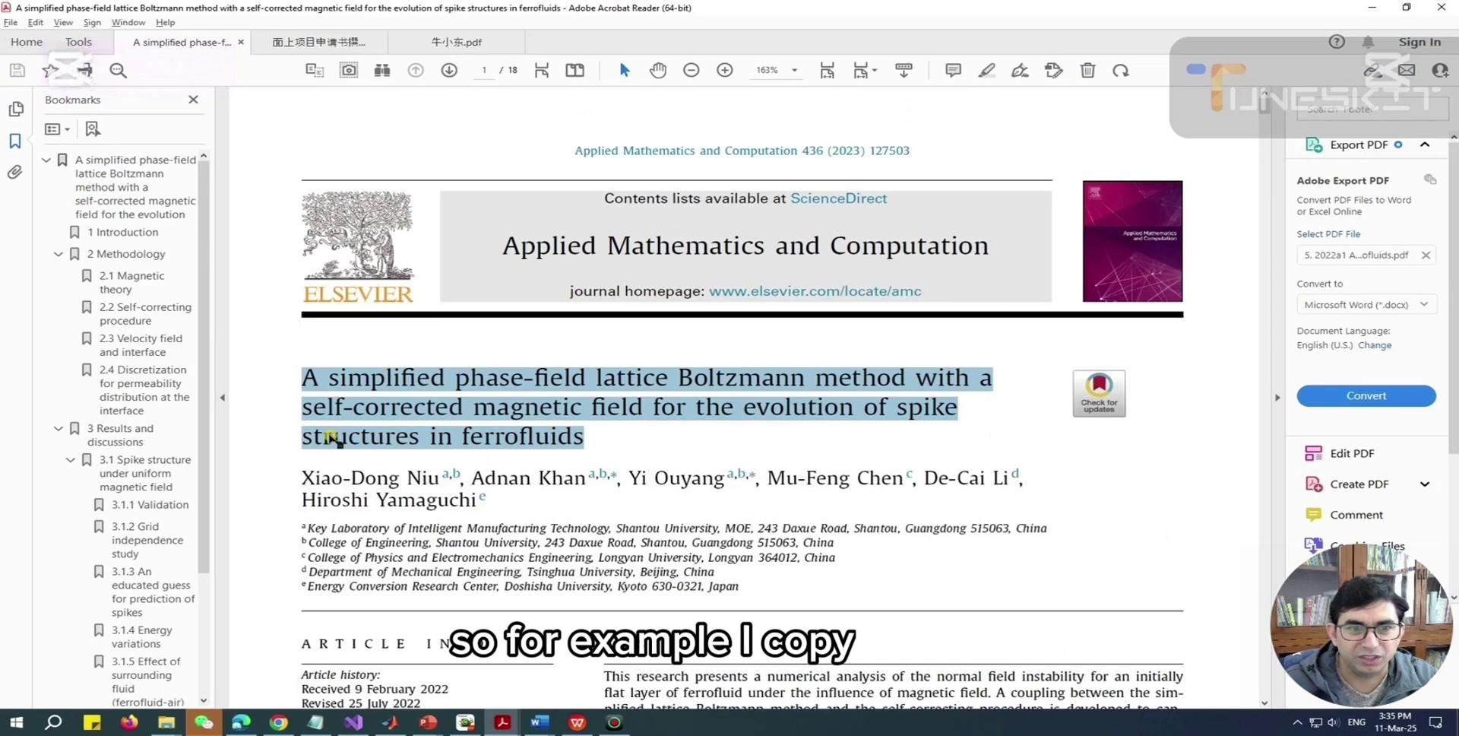
right_click(397, 379)
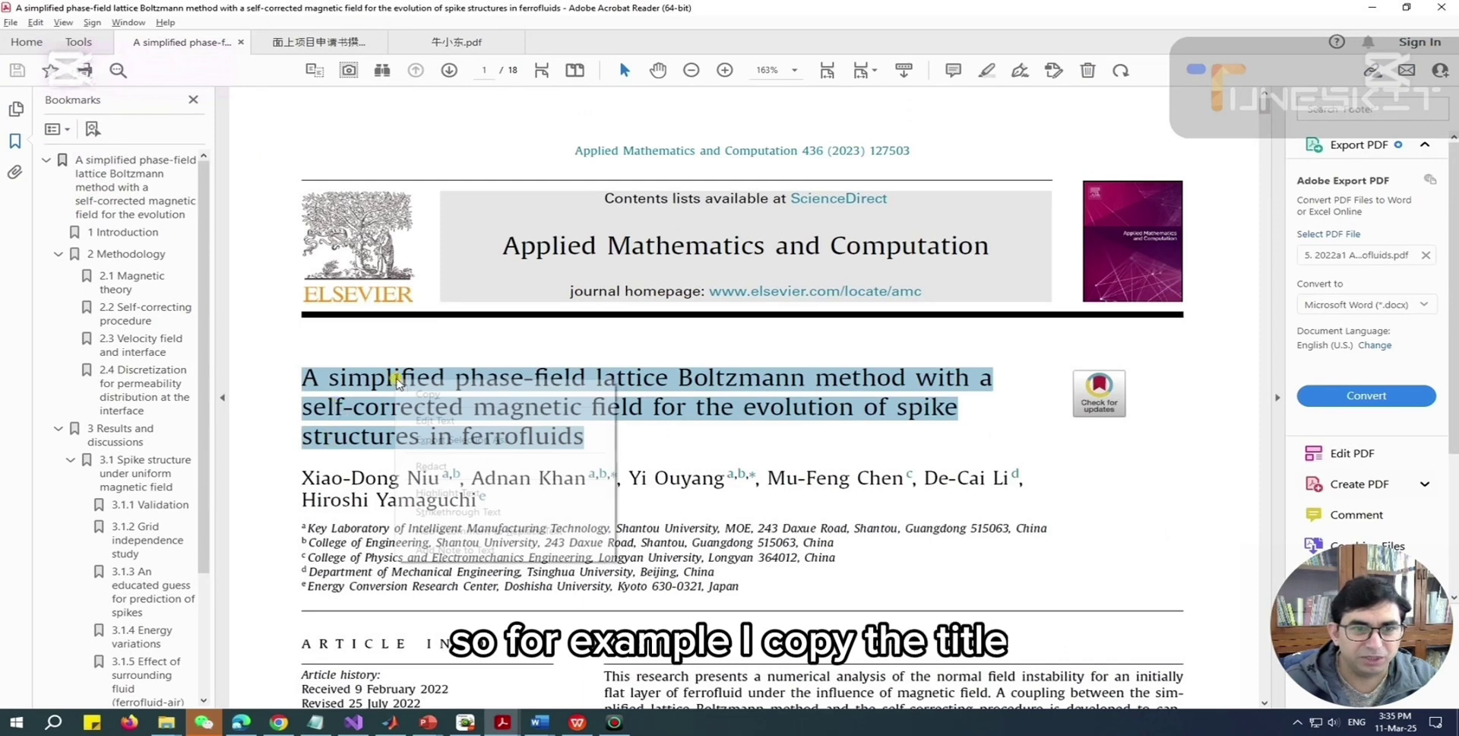
click(428, 394)
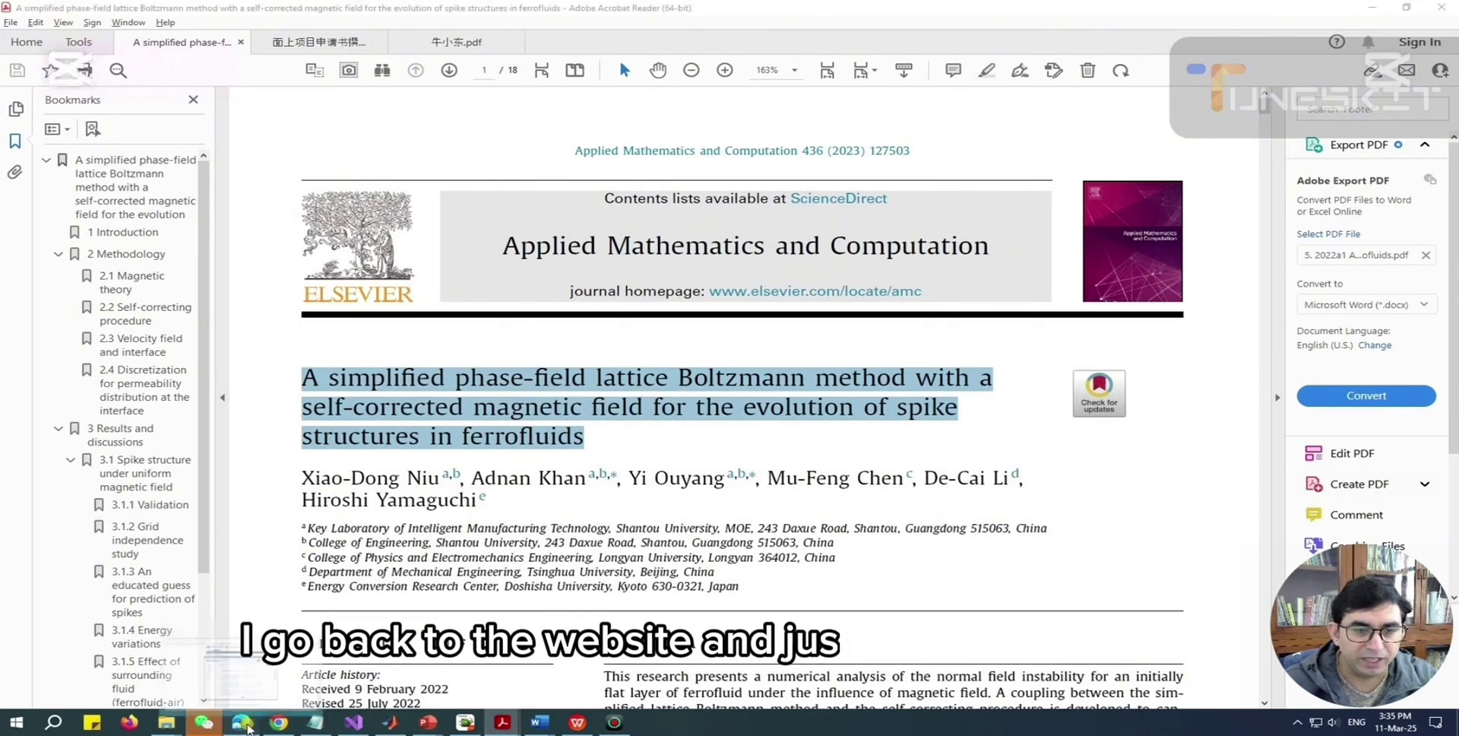
Step: Search the browser's results import for the copied paper title, tick the first matching record and close the search without importing
click(247, 723)
click(755, 228)
right_click(755, 228)
click(798, 333)
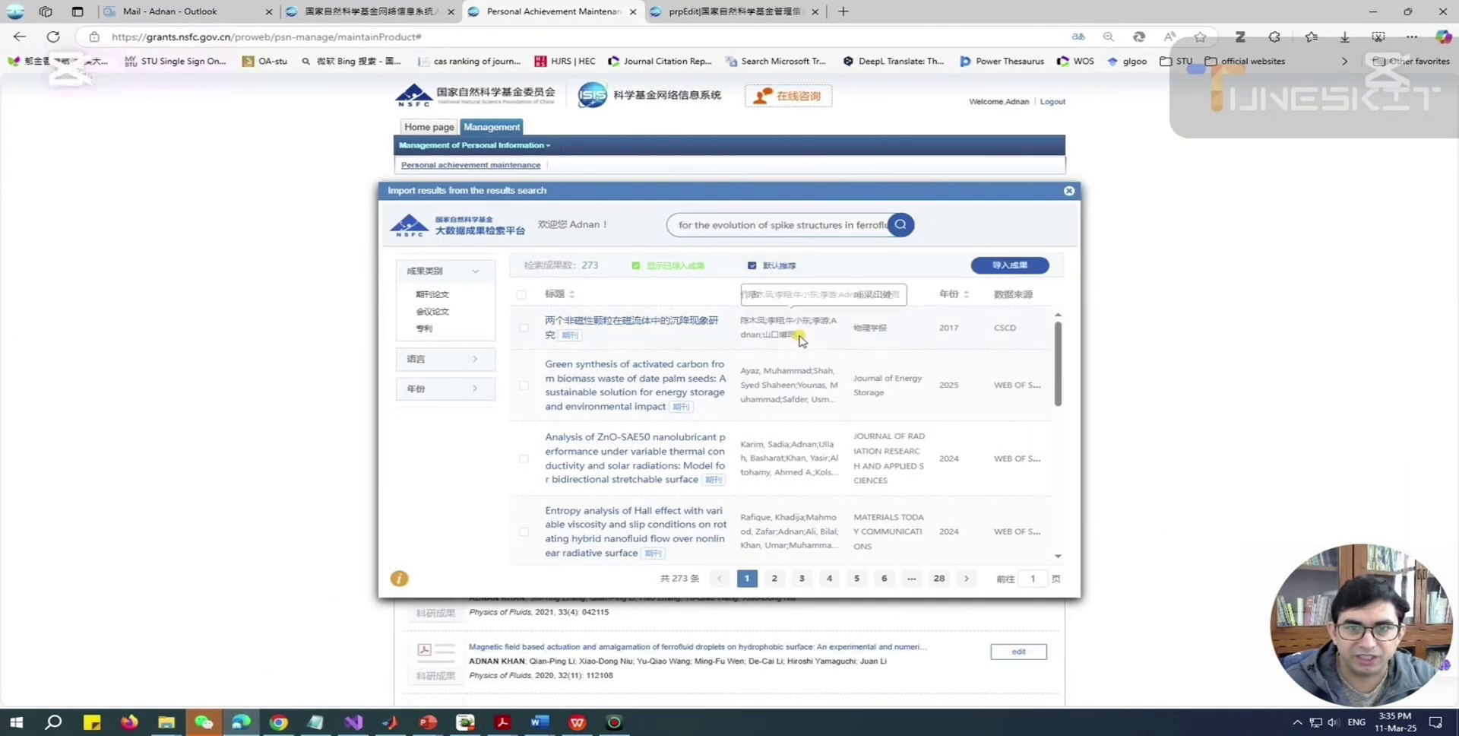
click(900, 225)
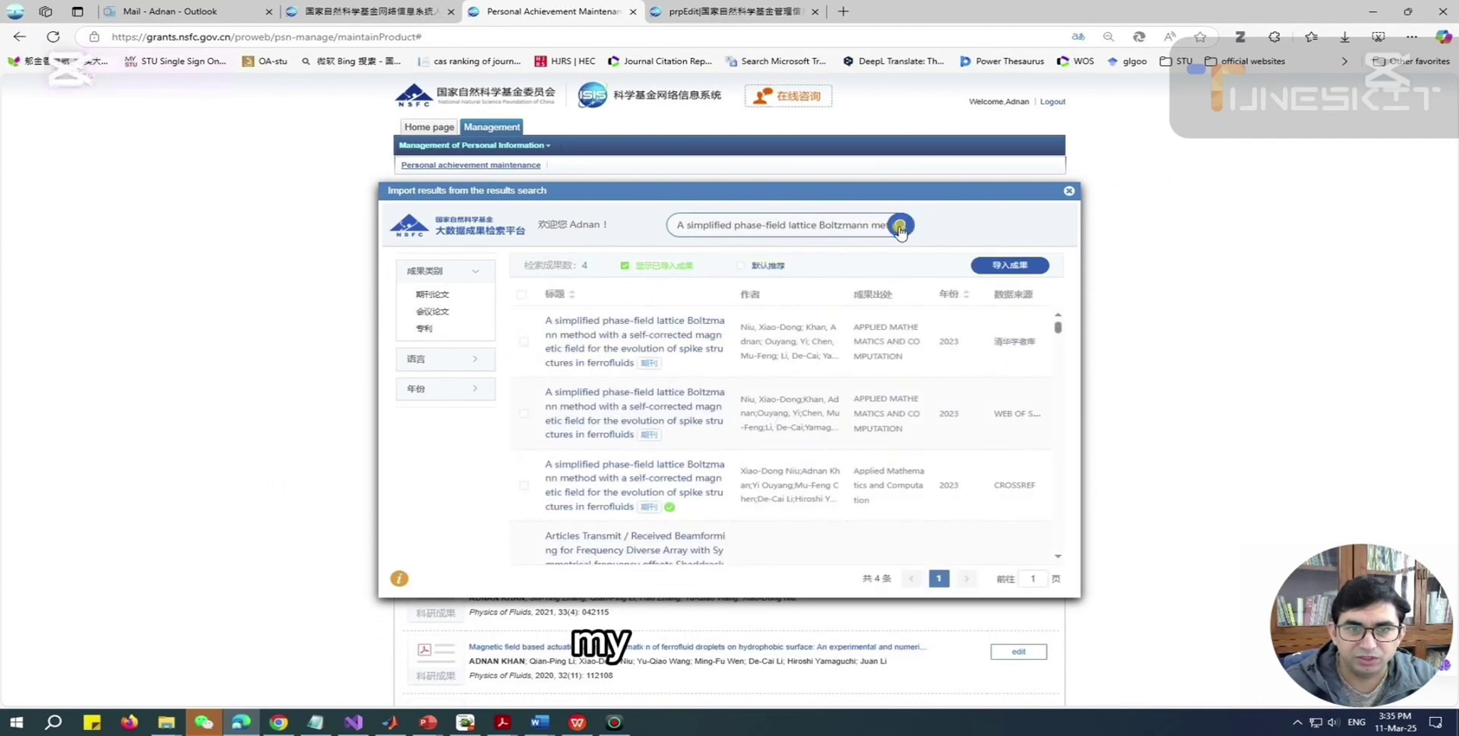
click(523, 343)
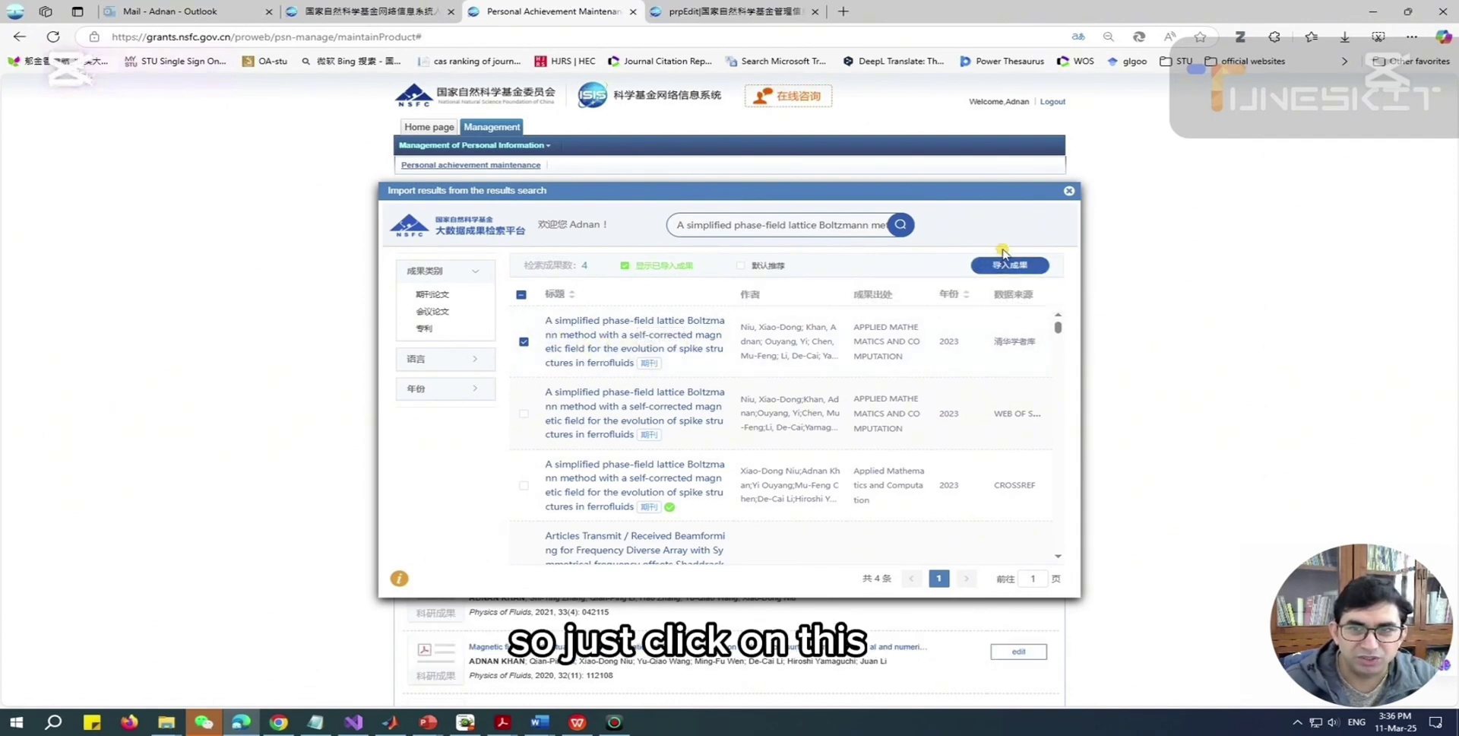
click(1069, 192)
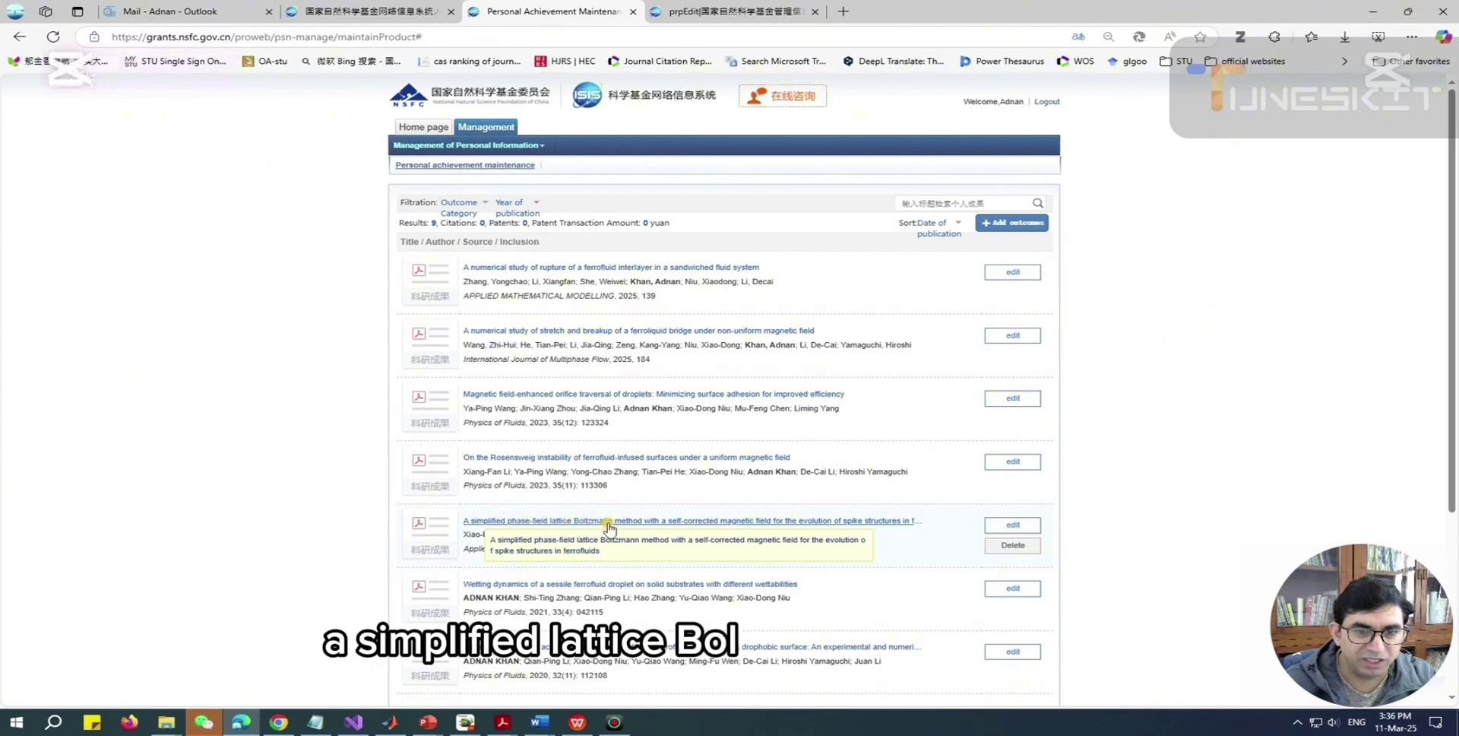
Step: Open the edit form of the existing "A simplified phase-field lattice Boltzmann method" paper and retranslate the page from Chinese into English
scroll(885, 527, down, 1)
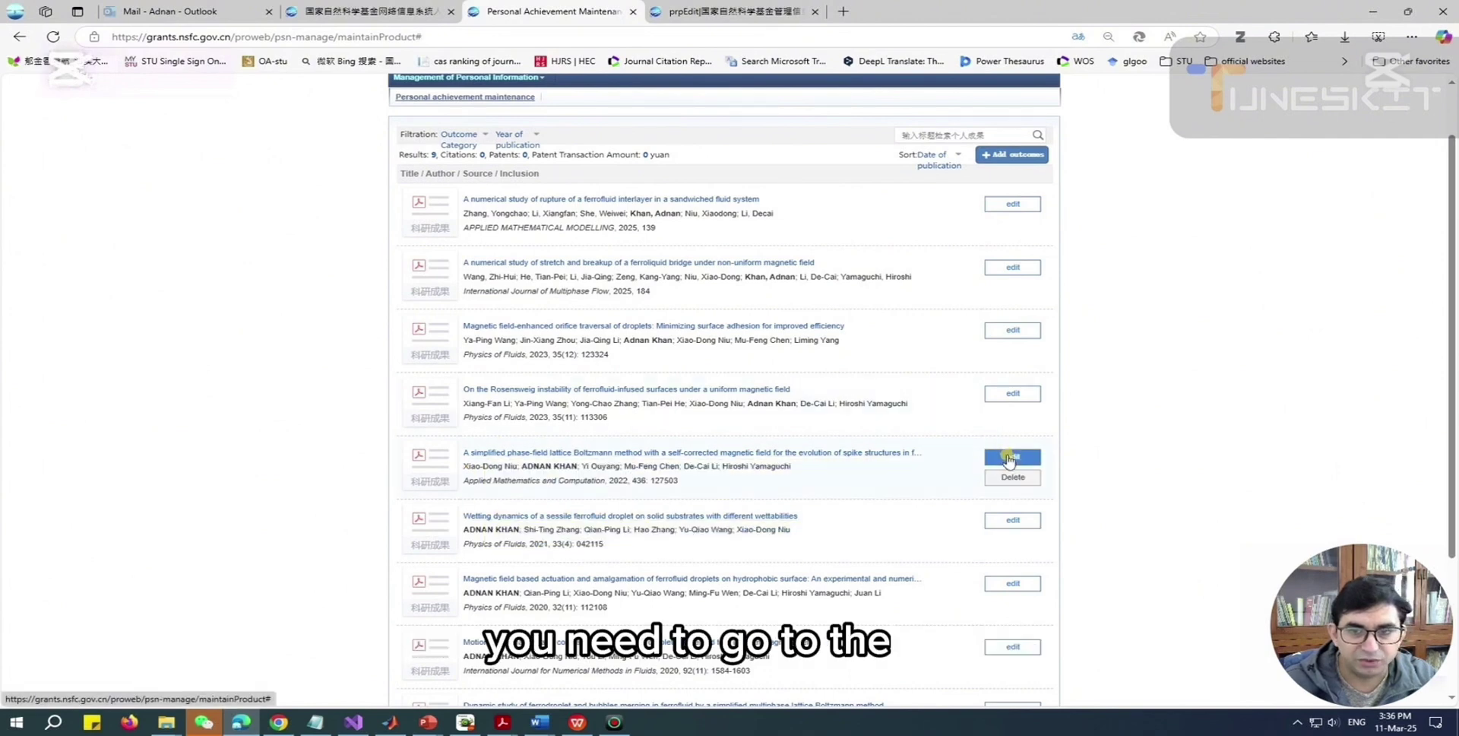
click(1014, 459)
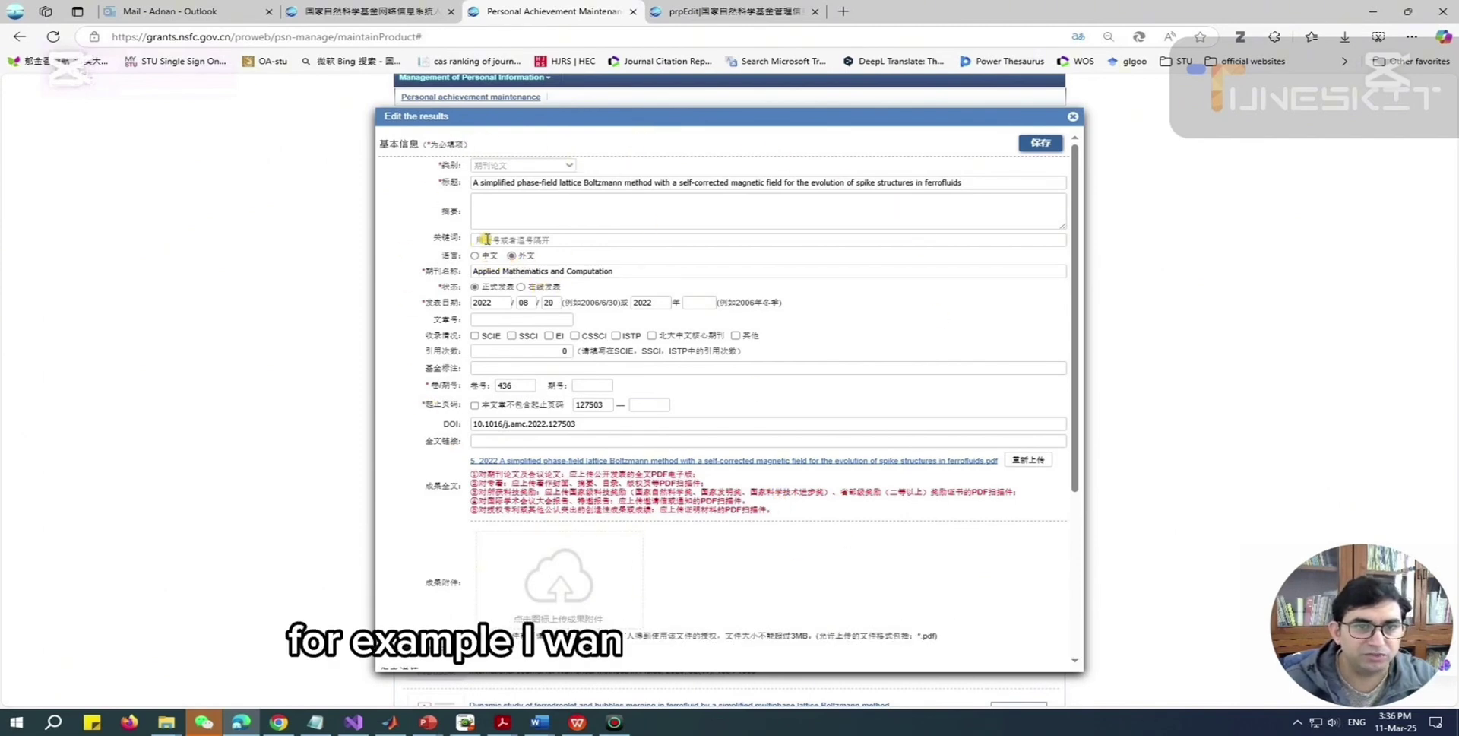
click(1077, 36)
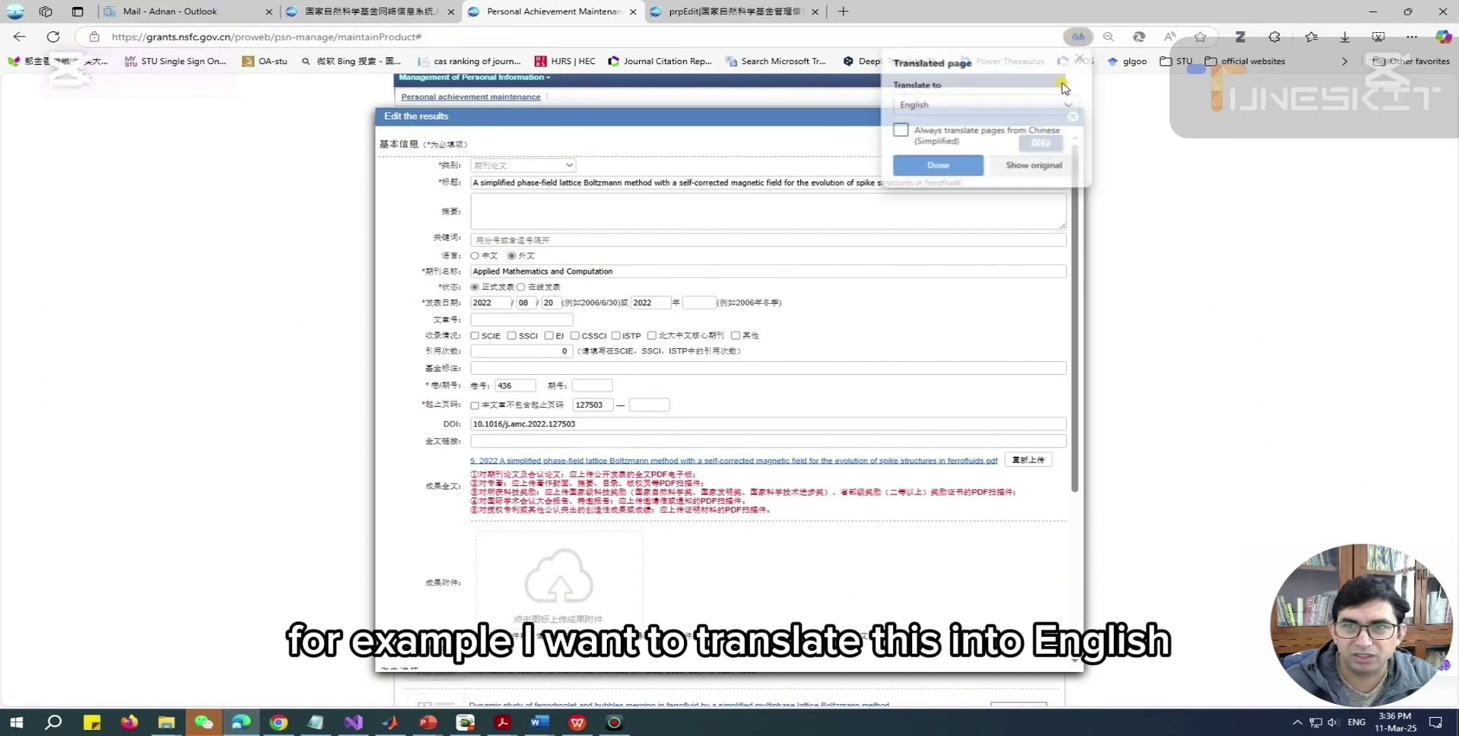
click(1048, 167)
click(1078, 37)
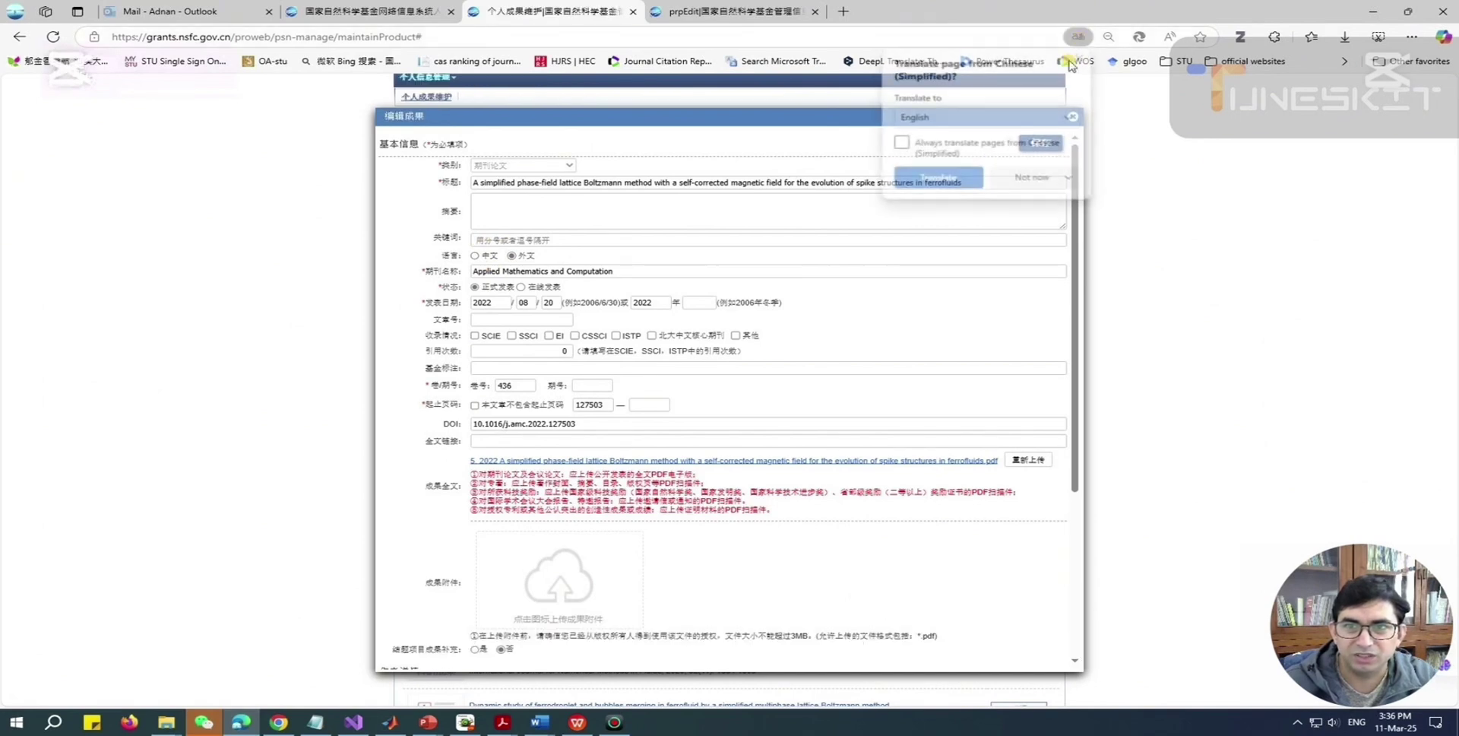
click(941, 179)
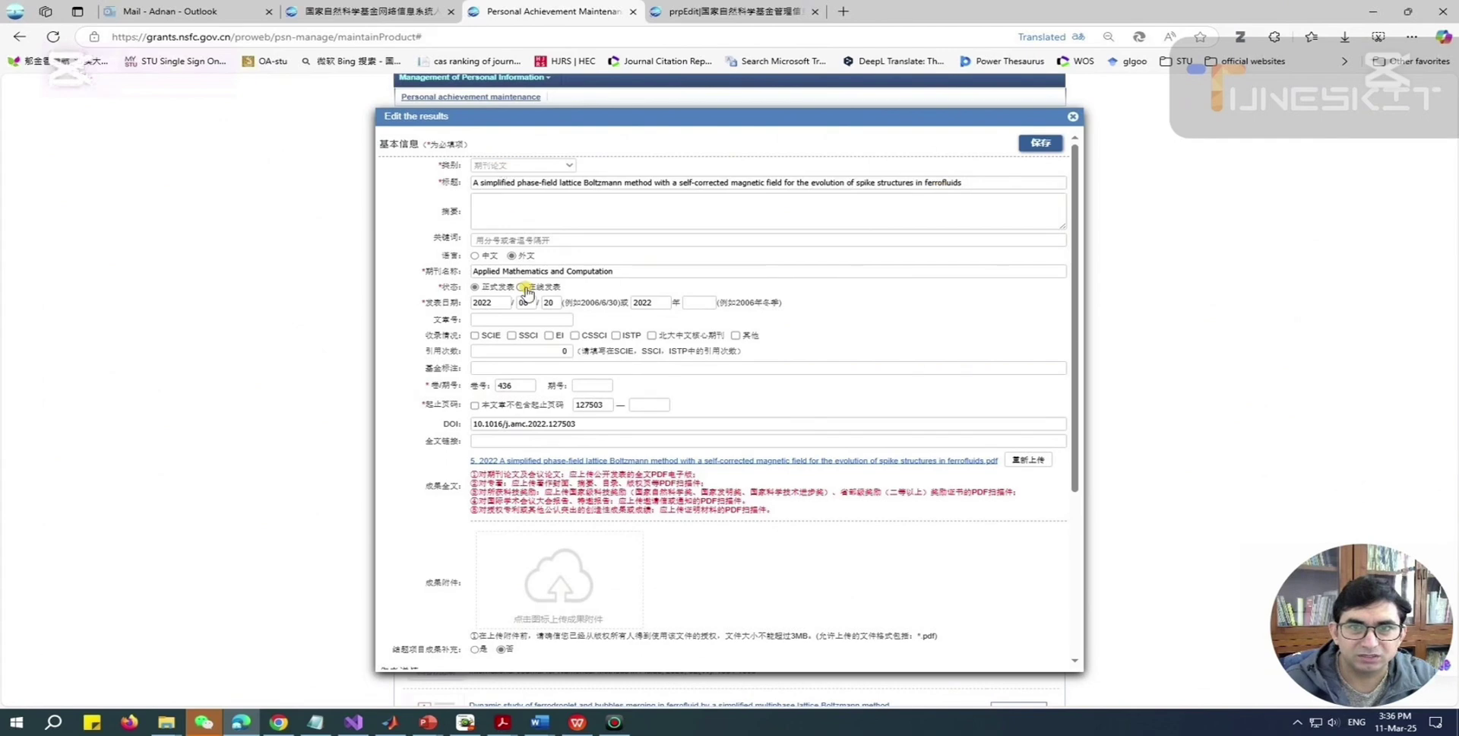
scroll(523, 290, down, 2)
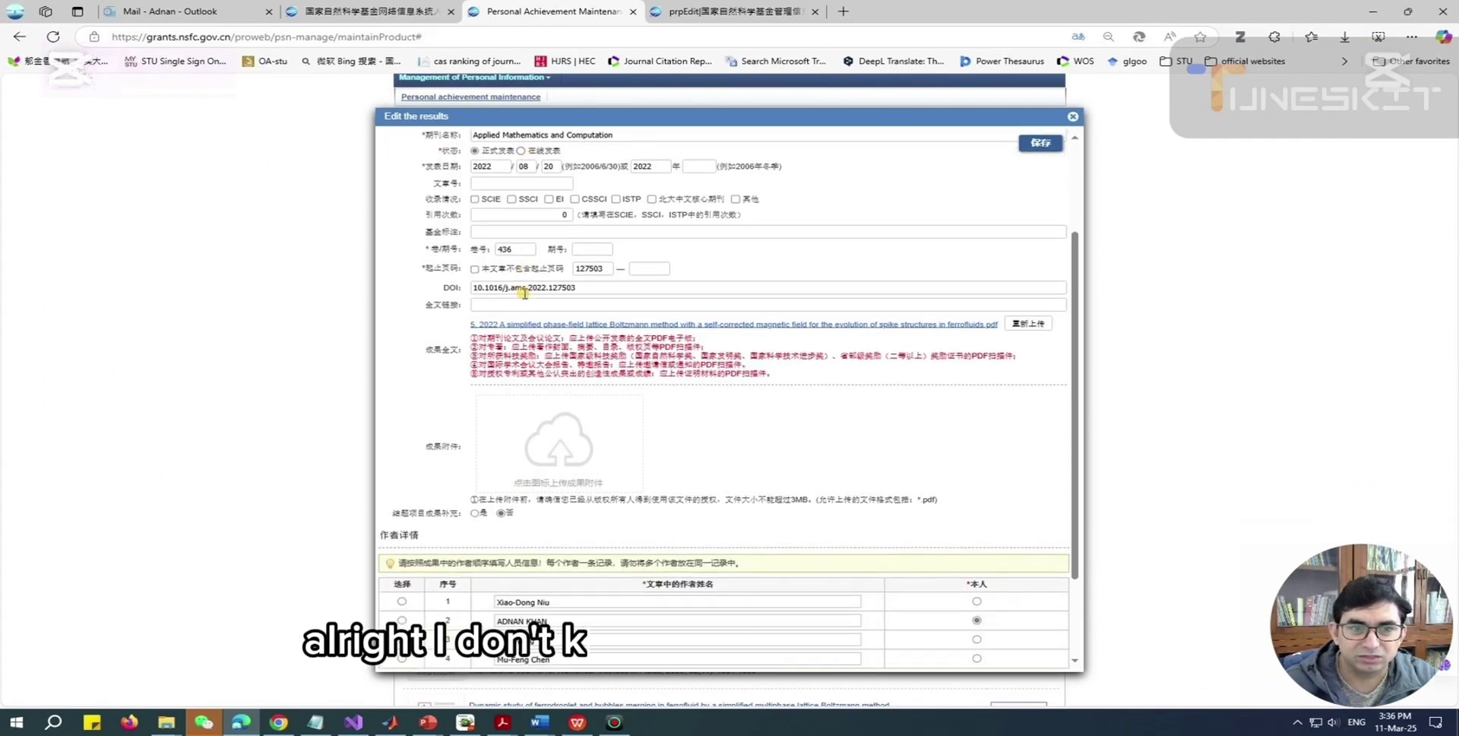
scroll(523, 290, up, 3)
right_click(926, 142)
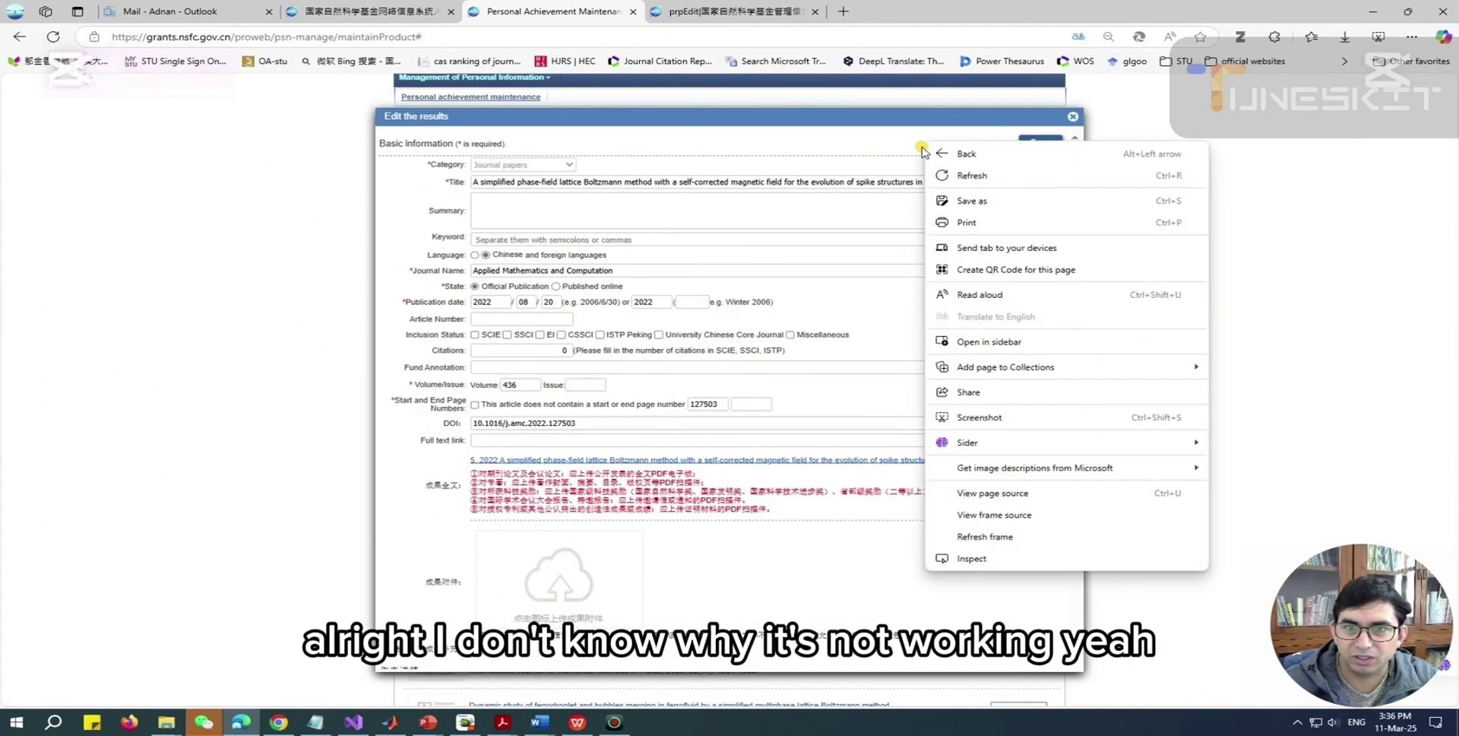
click(676, 138)
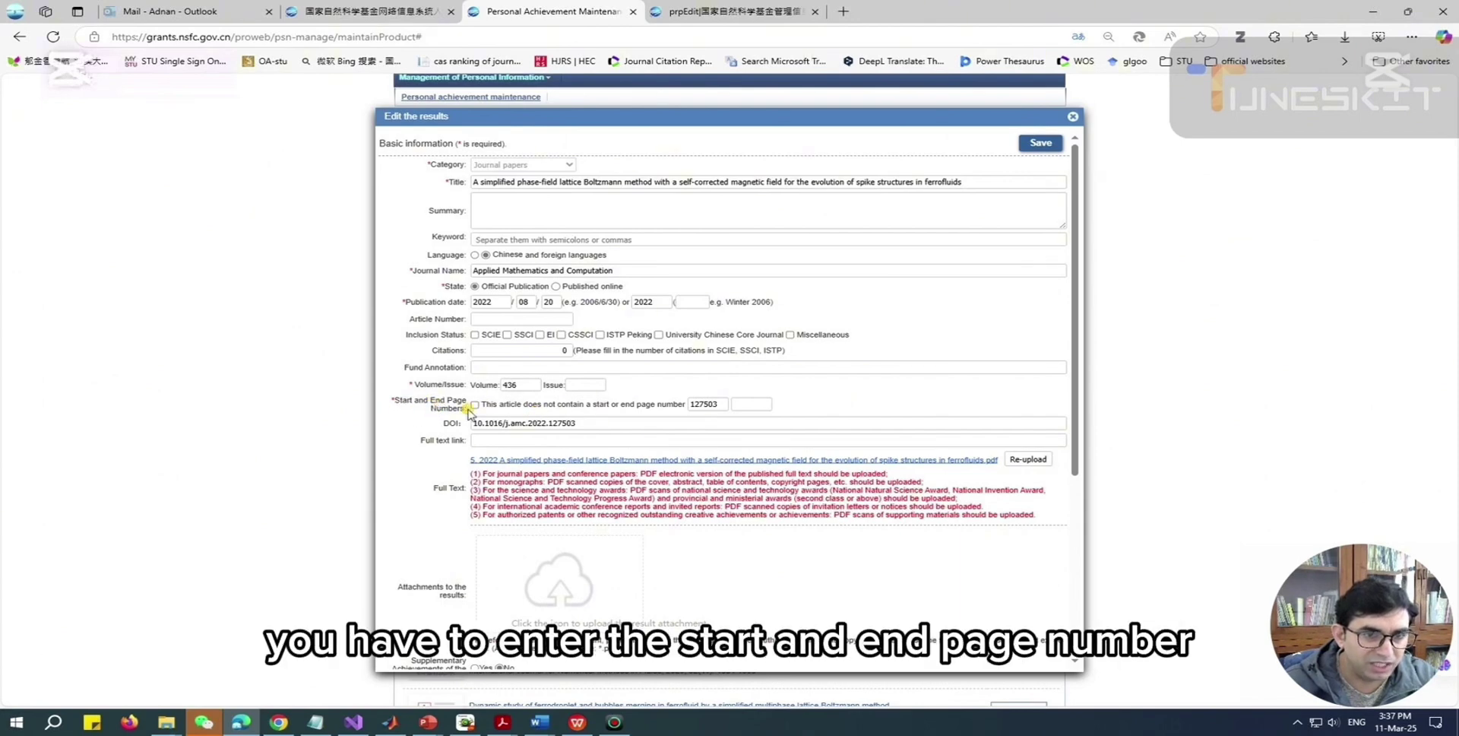
Step: Try the option stating that the article has no start or end page number in the paper's edit form
double_click(721, 405)
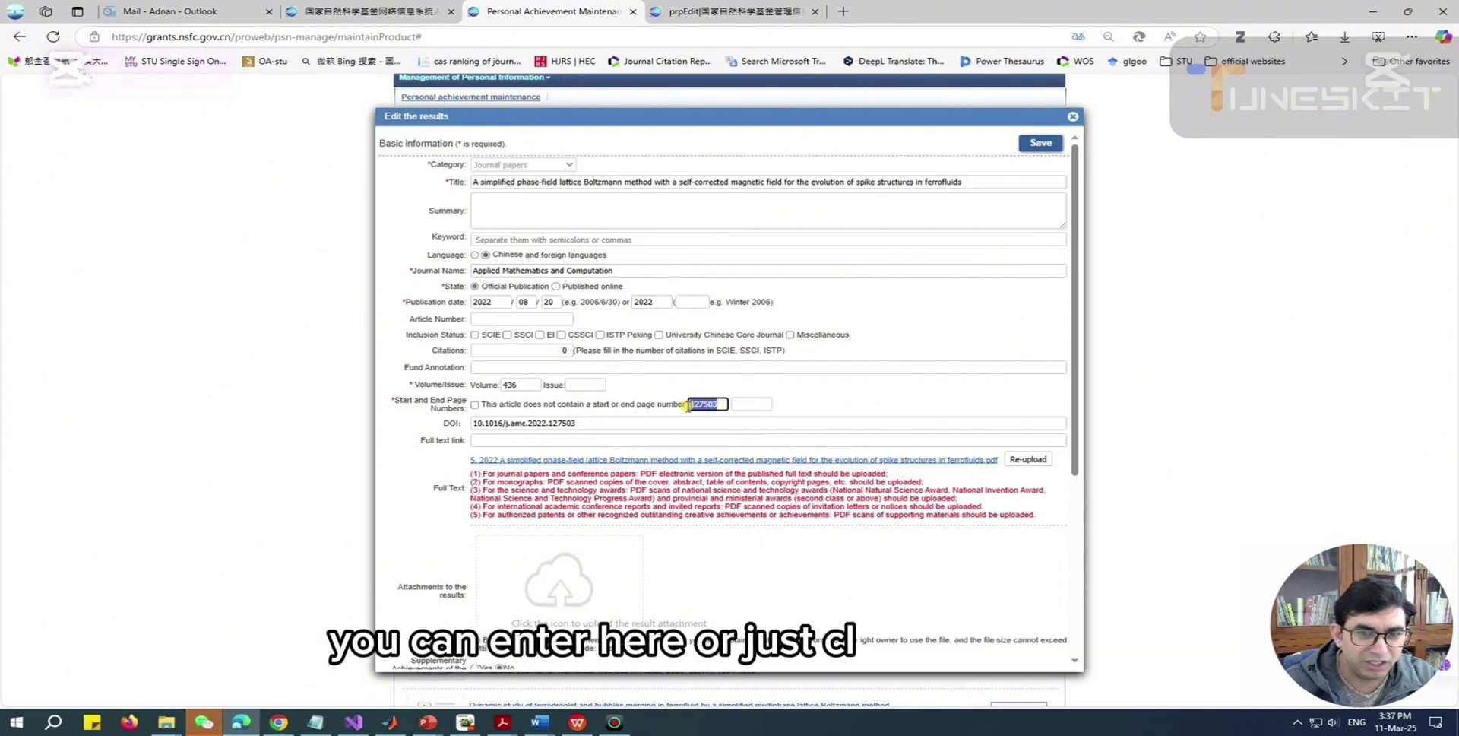
click(475, 405)
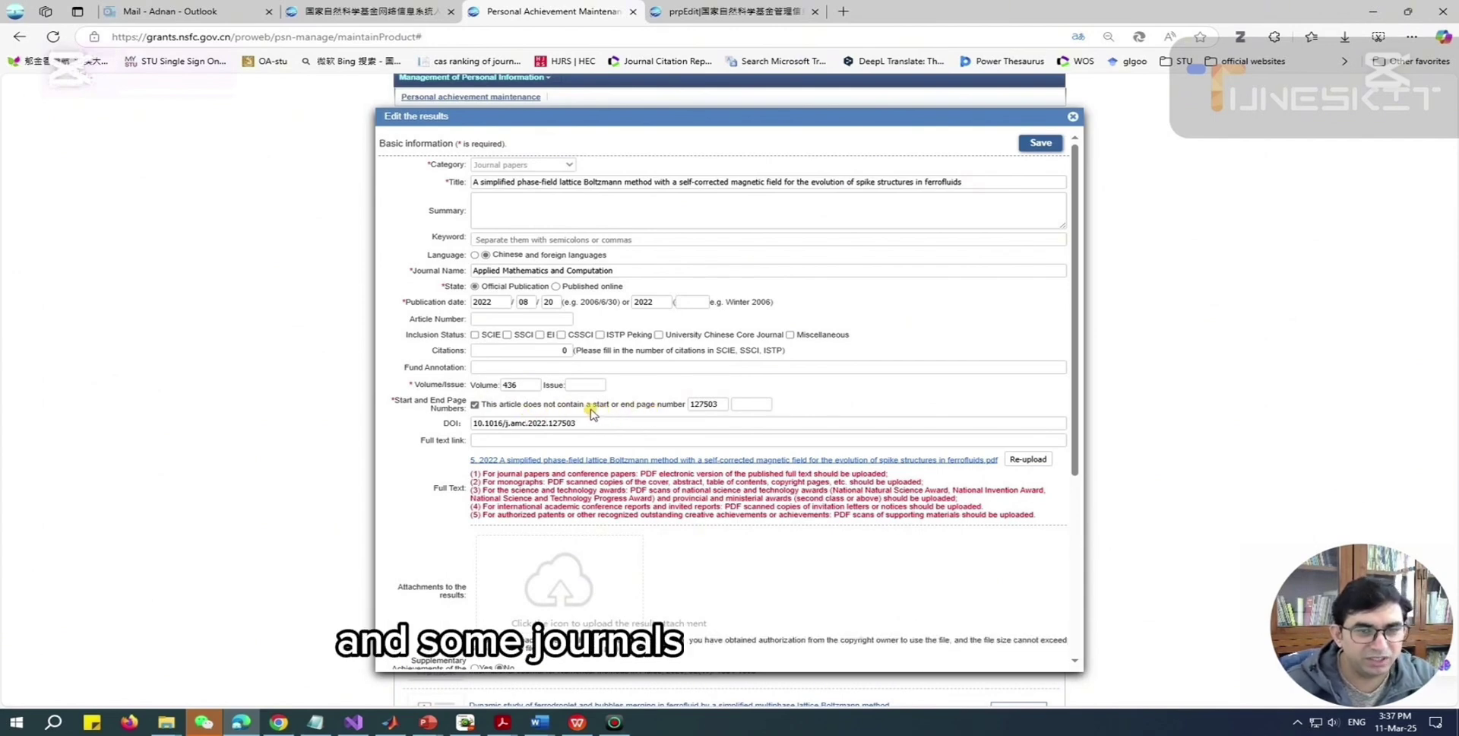
scroll(486, 426, down, 3)
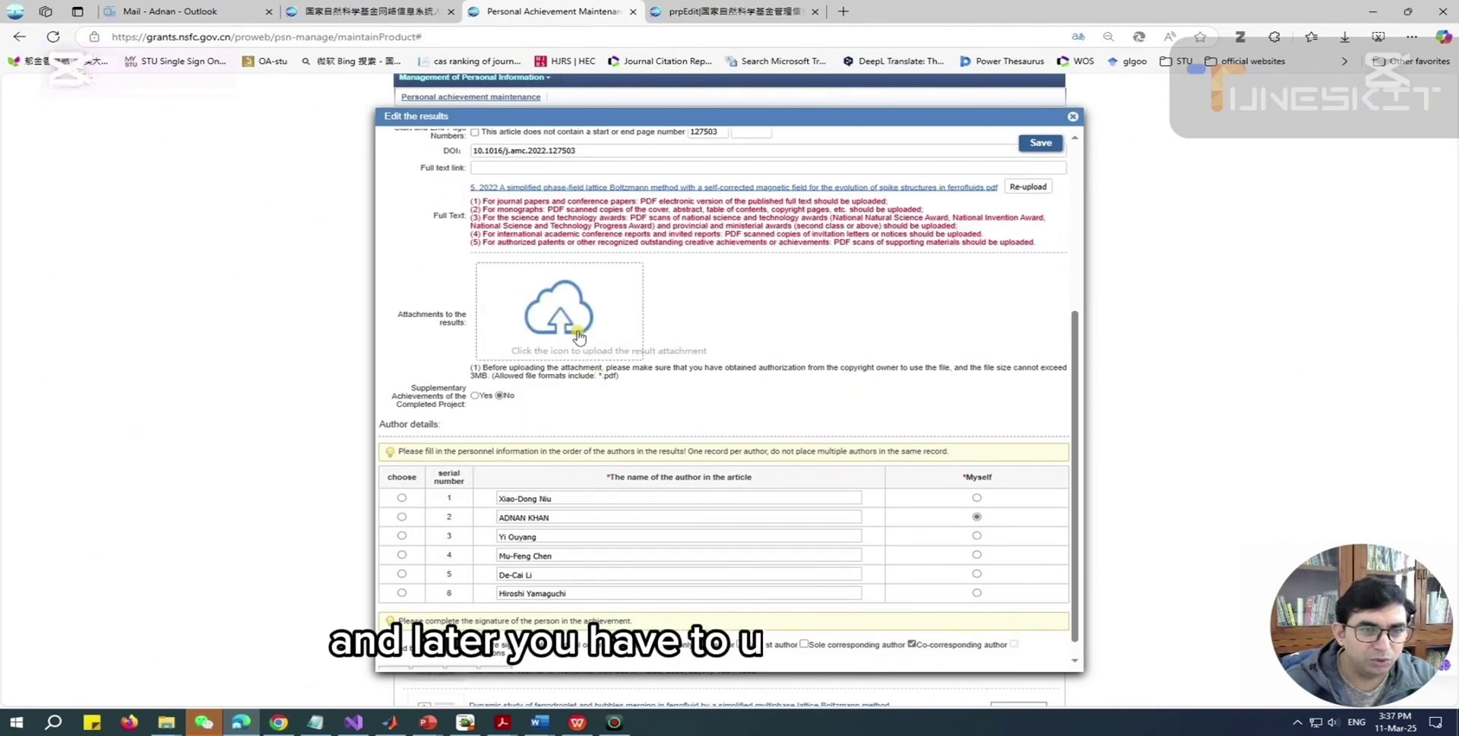
scroll(578, 342, up, 1)
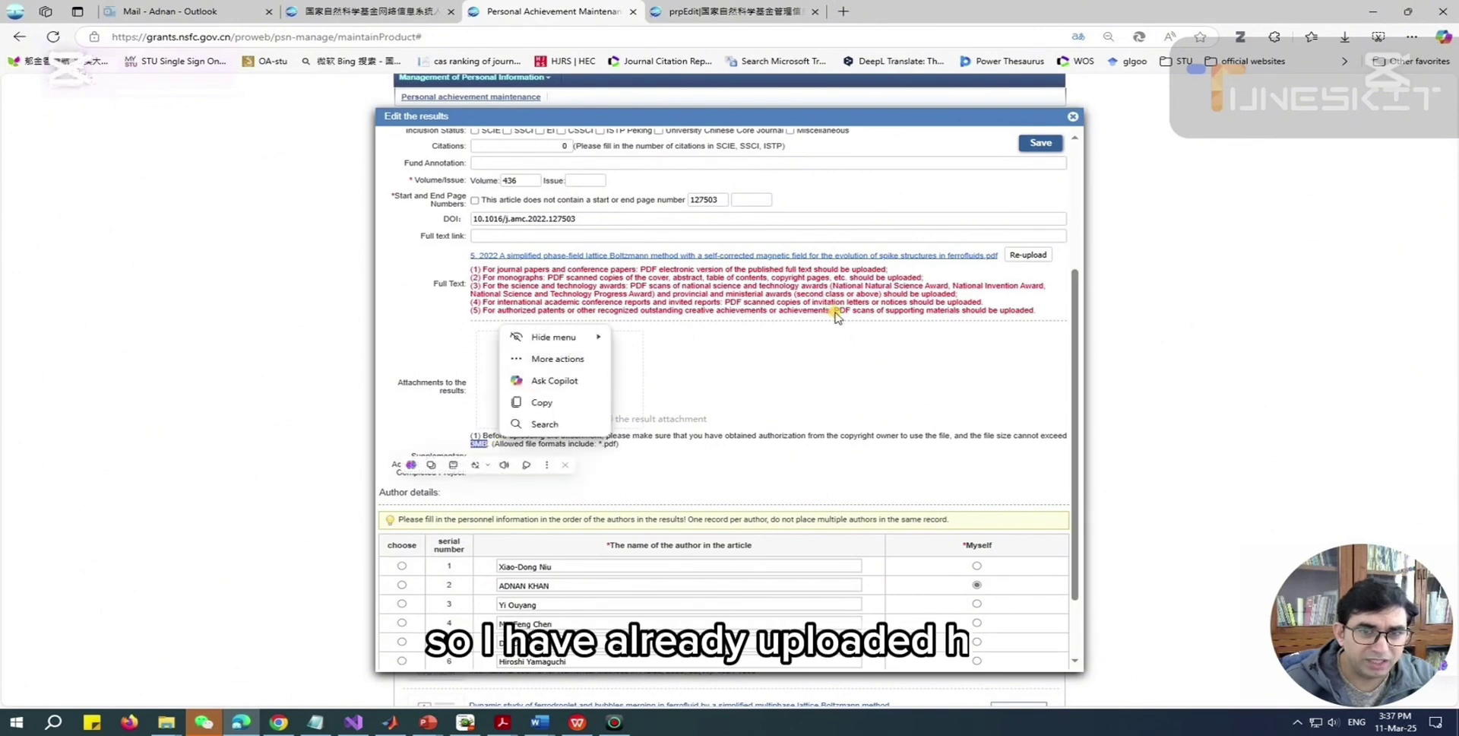
Step: Browse to the "My papers for NSFC 2025" folder for the result attachment, select "Manuscript 1.pdf" and cancel the upload
click(953, 286)
click(559, 380)
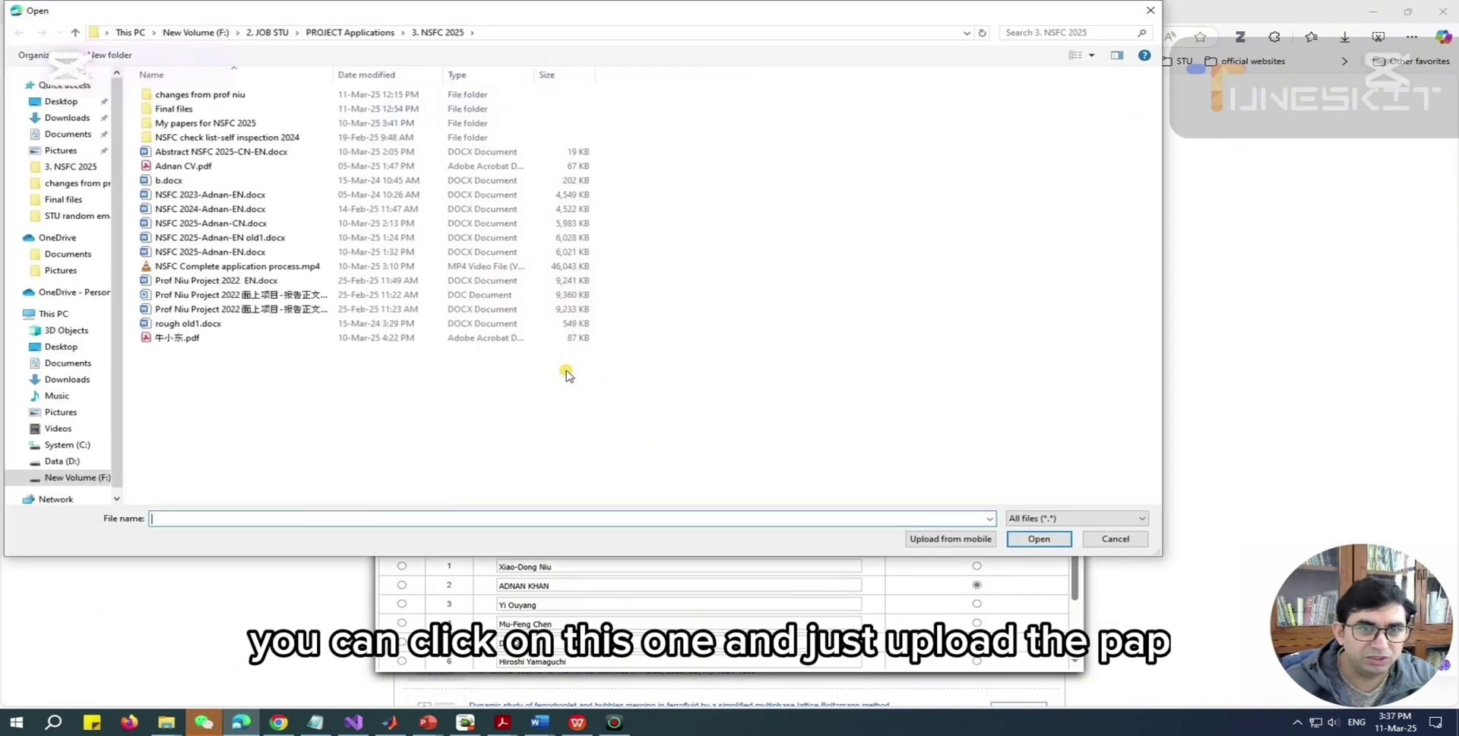
click(209, 126)
double_click(209, 125)
click(266, 114)
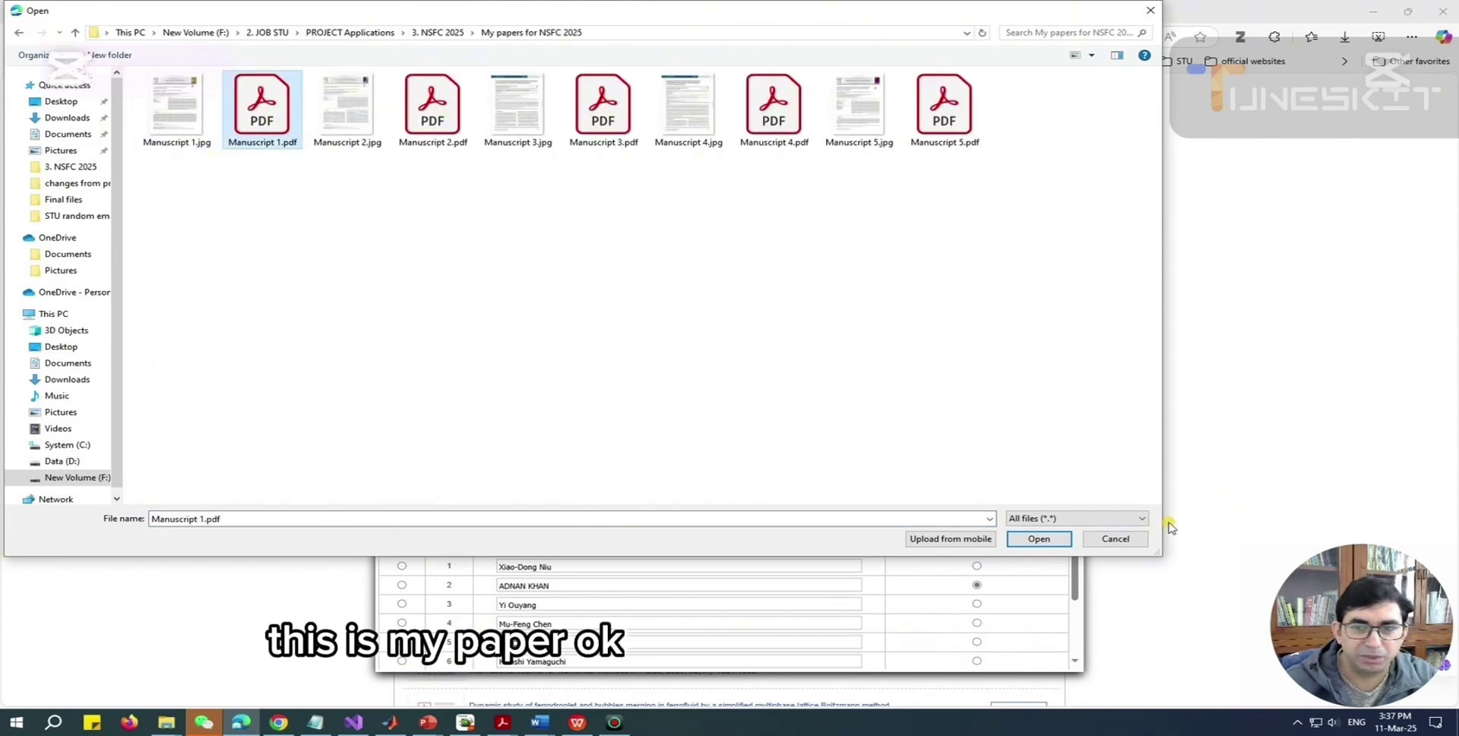
click(1107, 540)
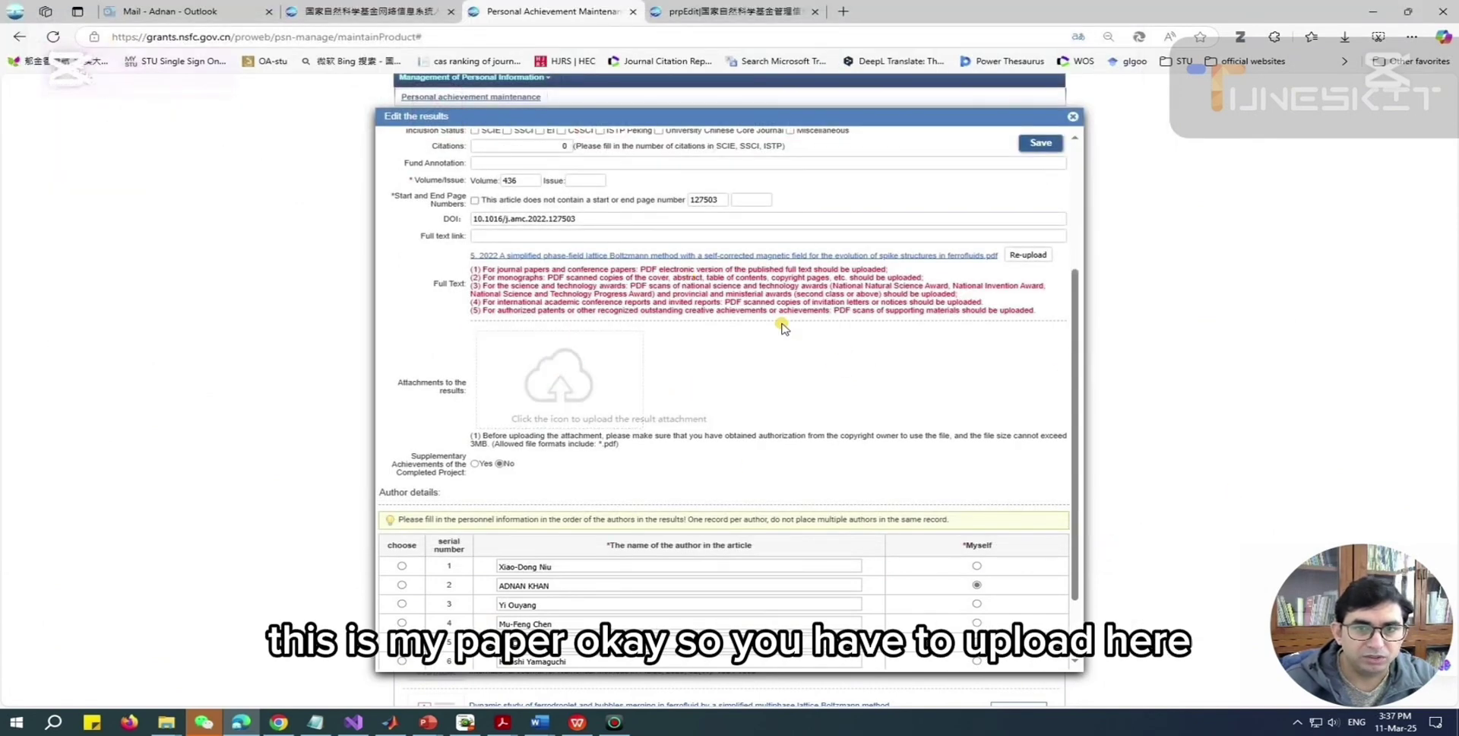
Step: Choose the second author's row in the author details, save the paper's record and close its edit form
scroll(652, 375, down, 1)
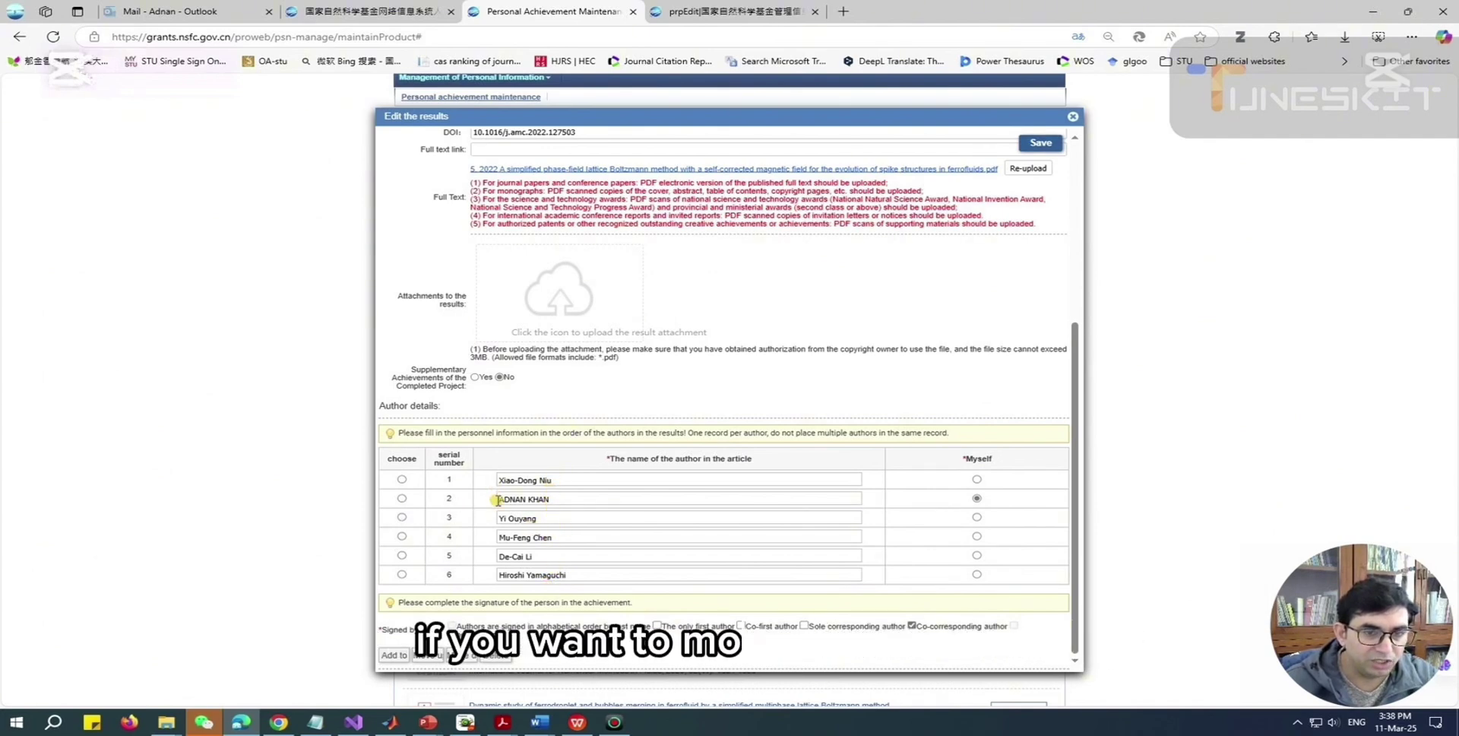
click(402, 499)
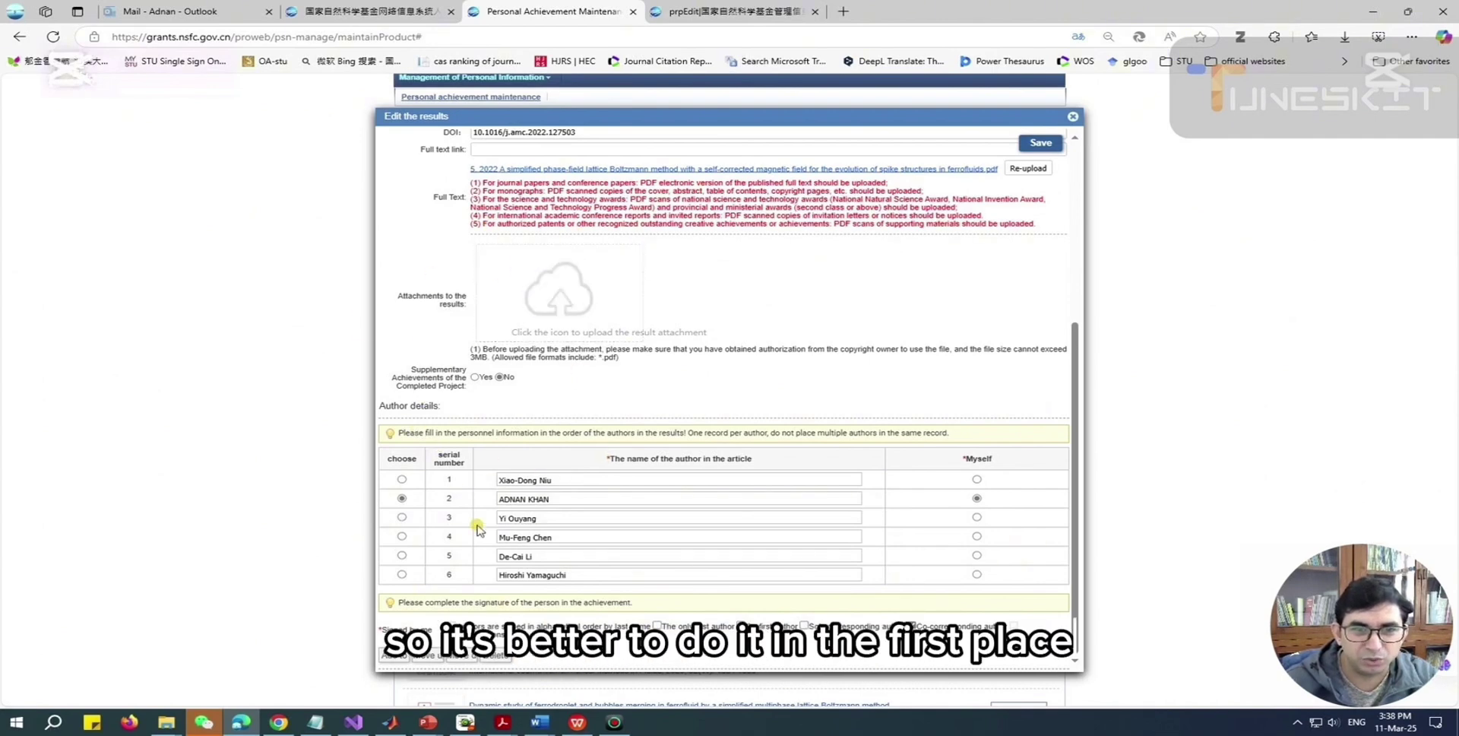
click(1041, 143)
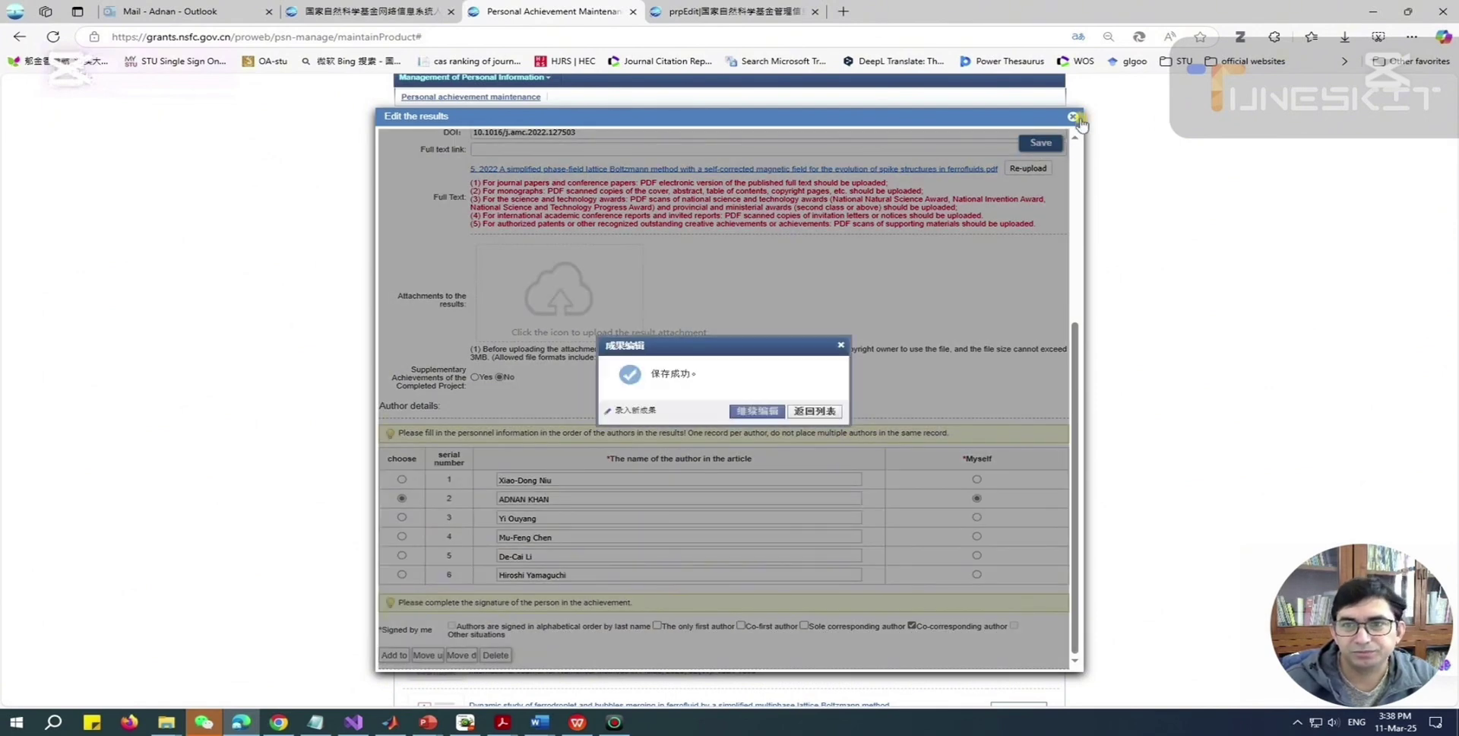
click(841, 345)
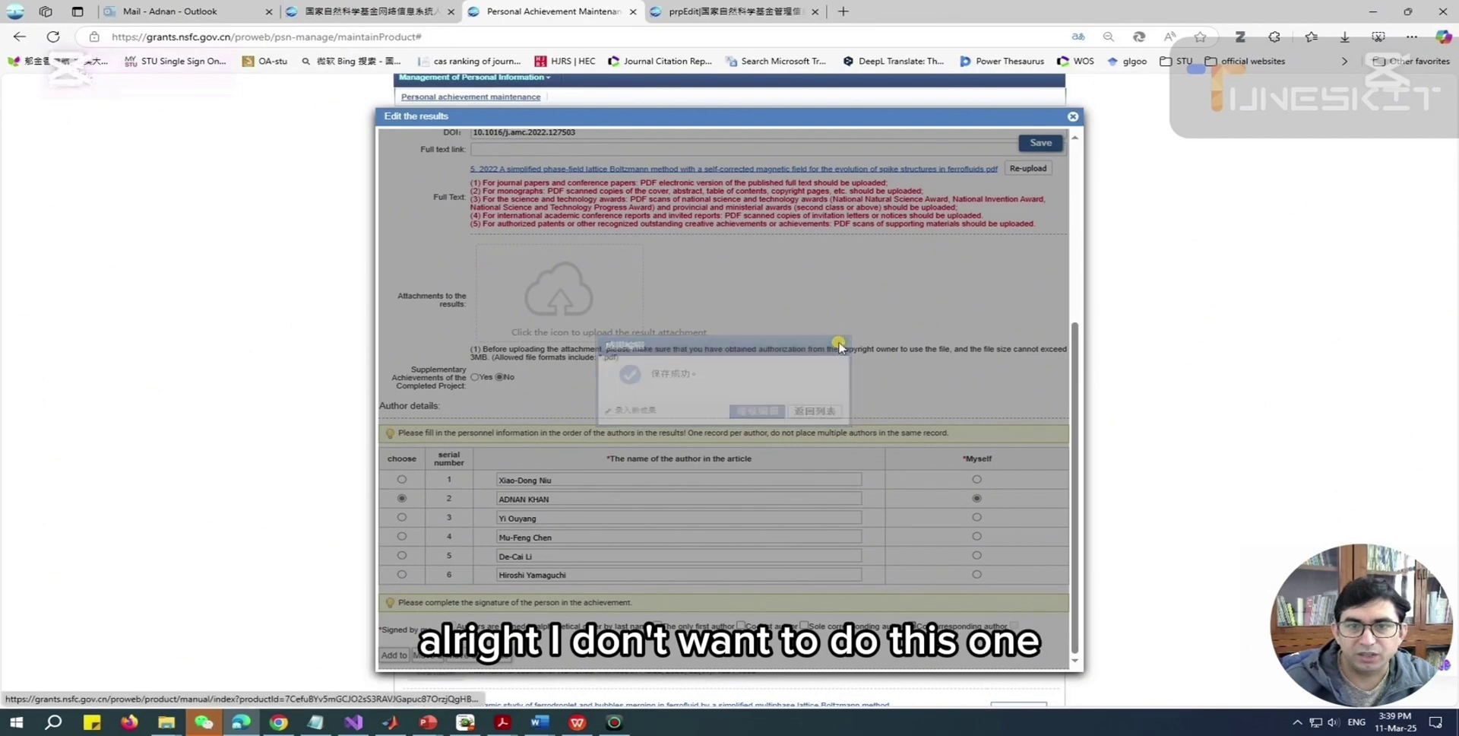
click(1073, 119)
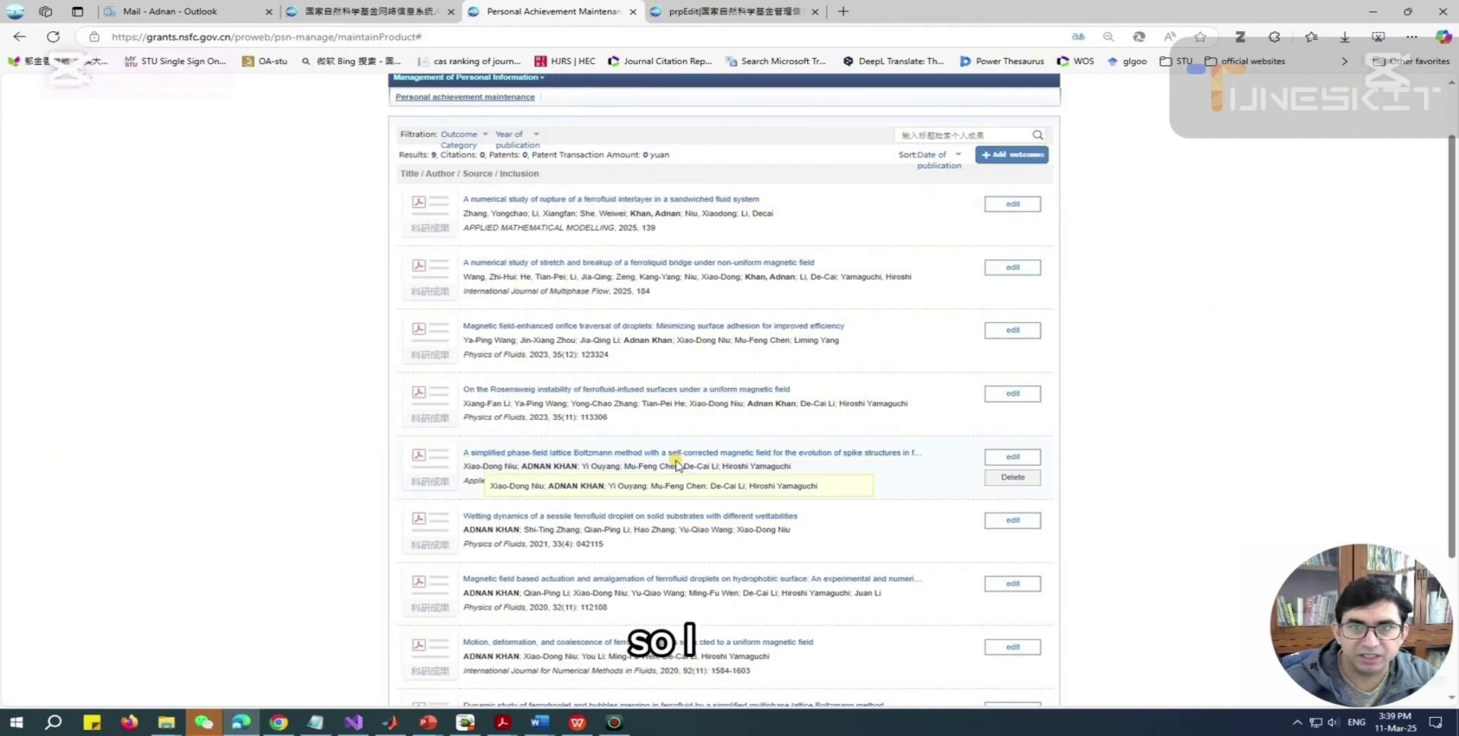
Step: Review the list of recorded achievements and the number of results in Personal Achievement Maintenance
scroll(673, 464, down, 3)
scroll(684, 480, up, 3)
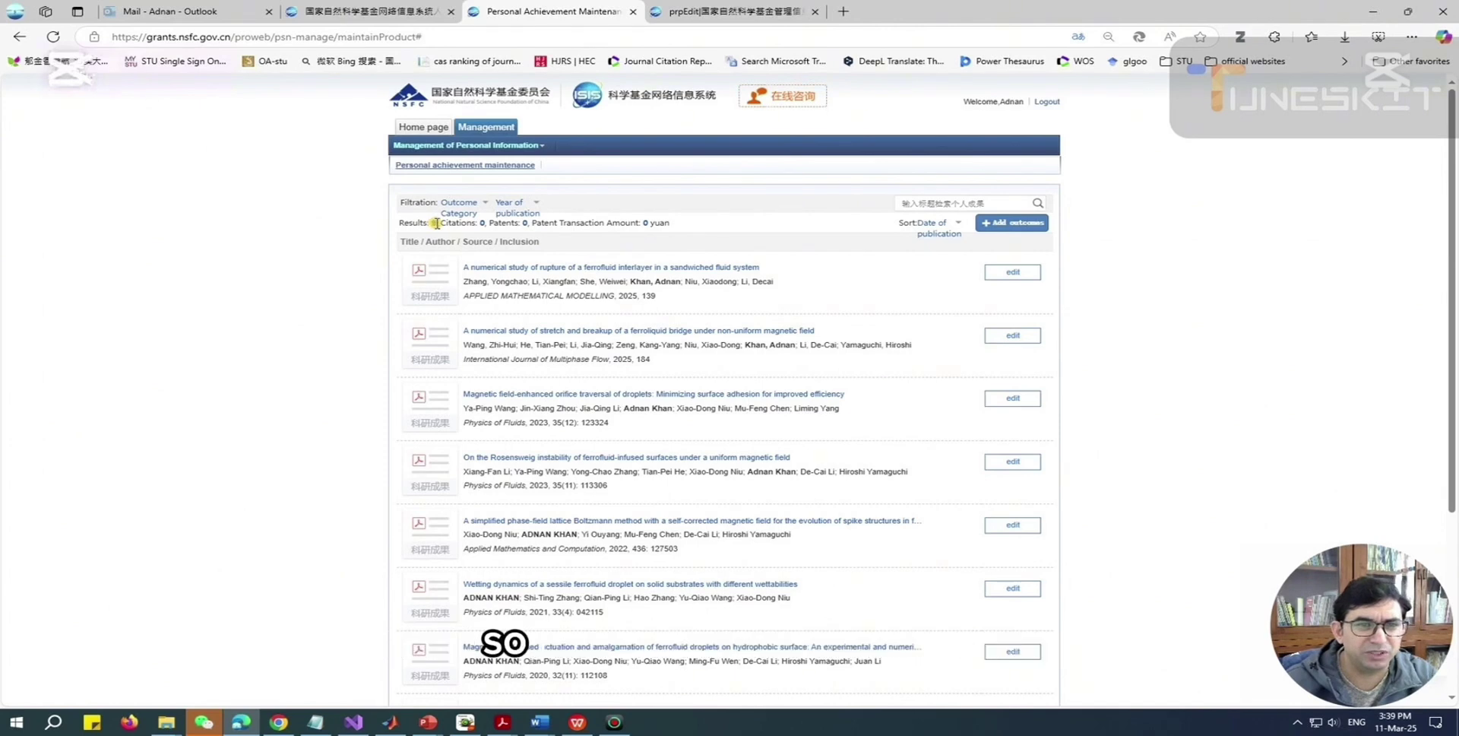
drag(437, 222, 397, 222)
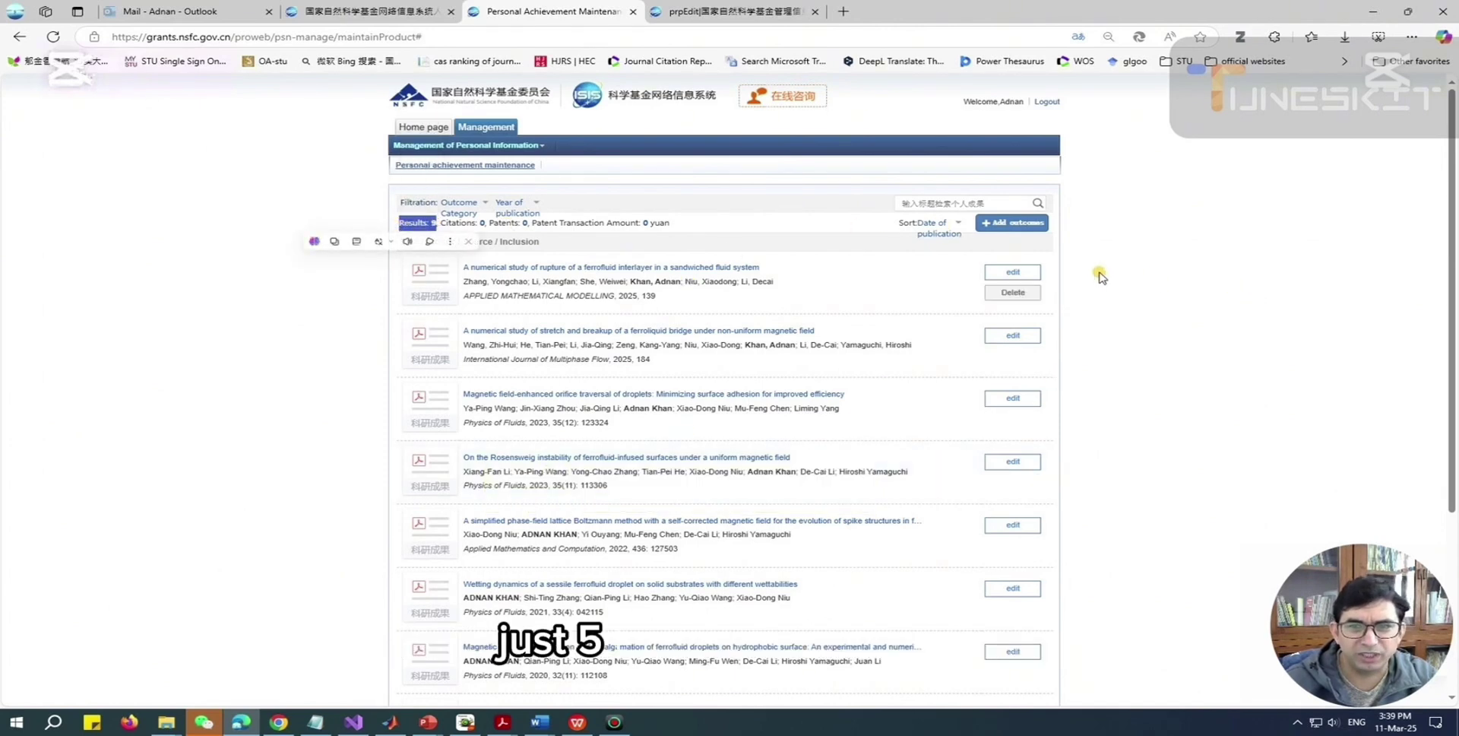
click(1069, 275)
scroll(859, 256, down, 4)
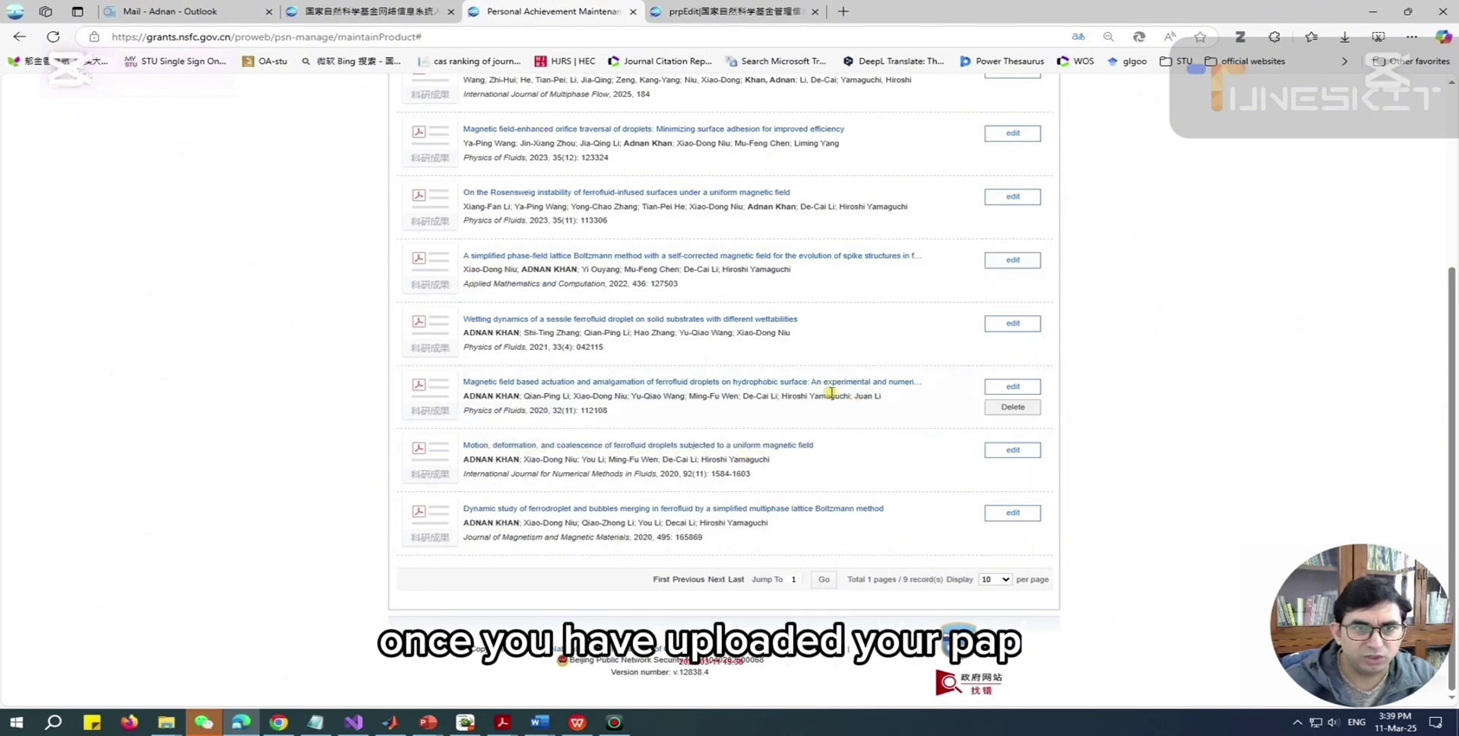
scroll(829, 392, up, 4)
Step: Create a new Research Resume of the YSF-B, YSF-A, CRGF, BSCP, RFIS-II, RFIS-III, ICFCRT type, titled with the applicant's first name
click(395, 12)
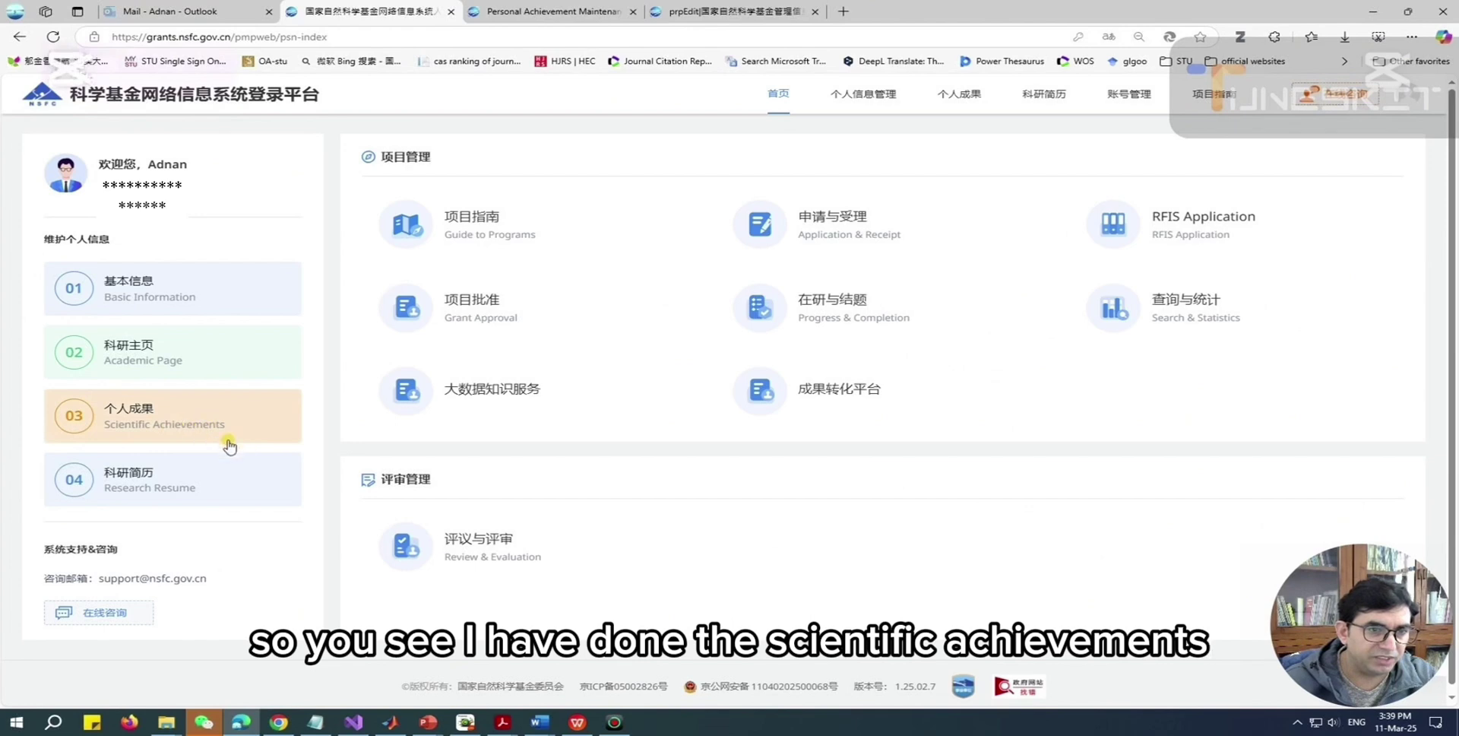
click(148, 498)
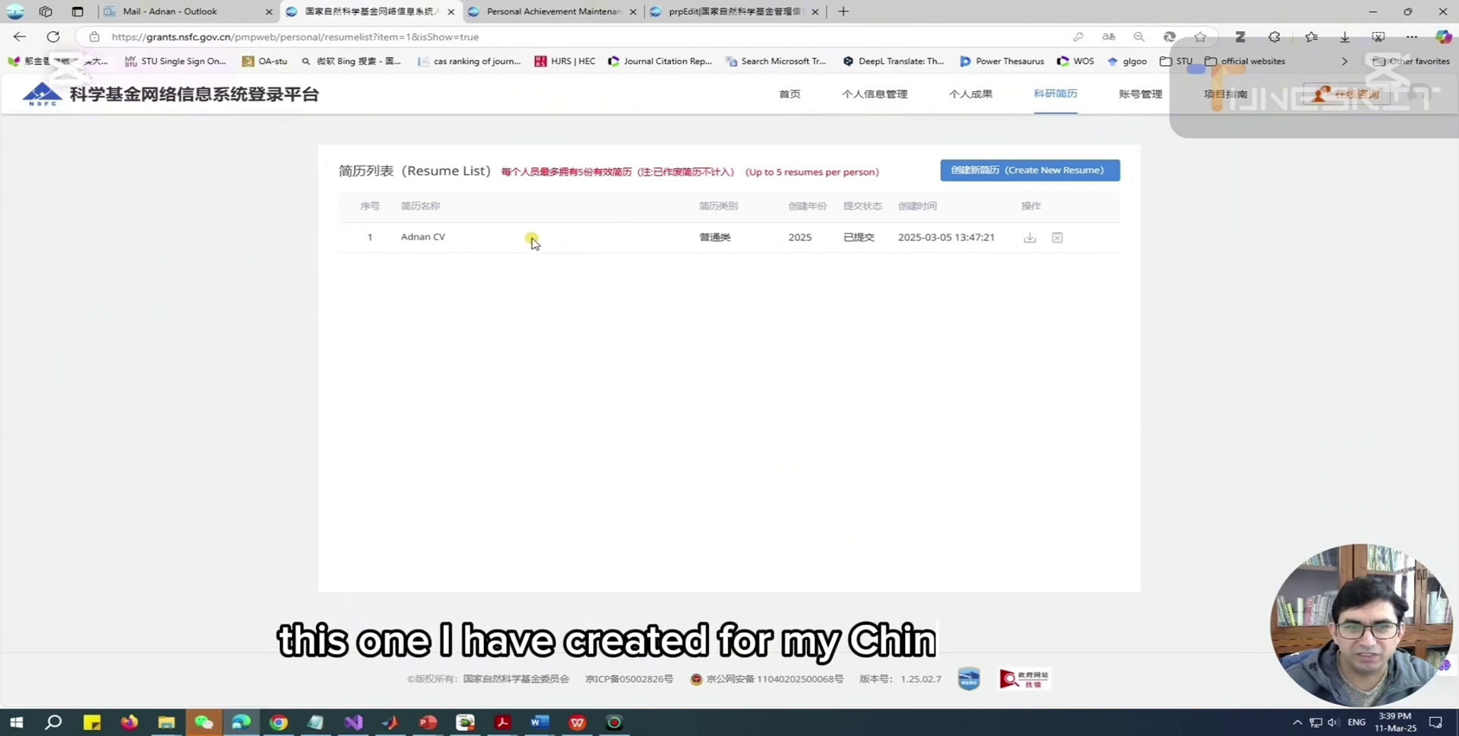
click(1028, 173)
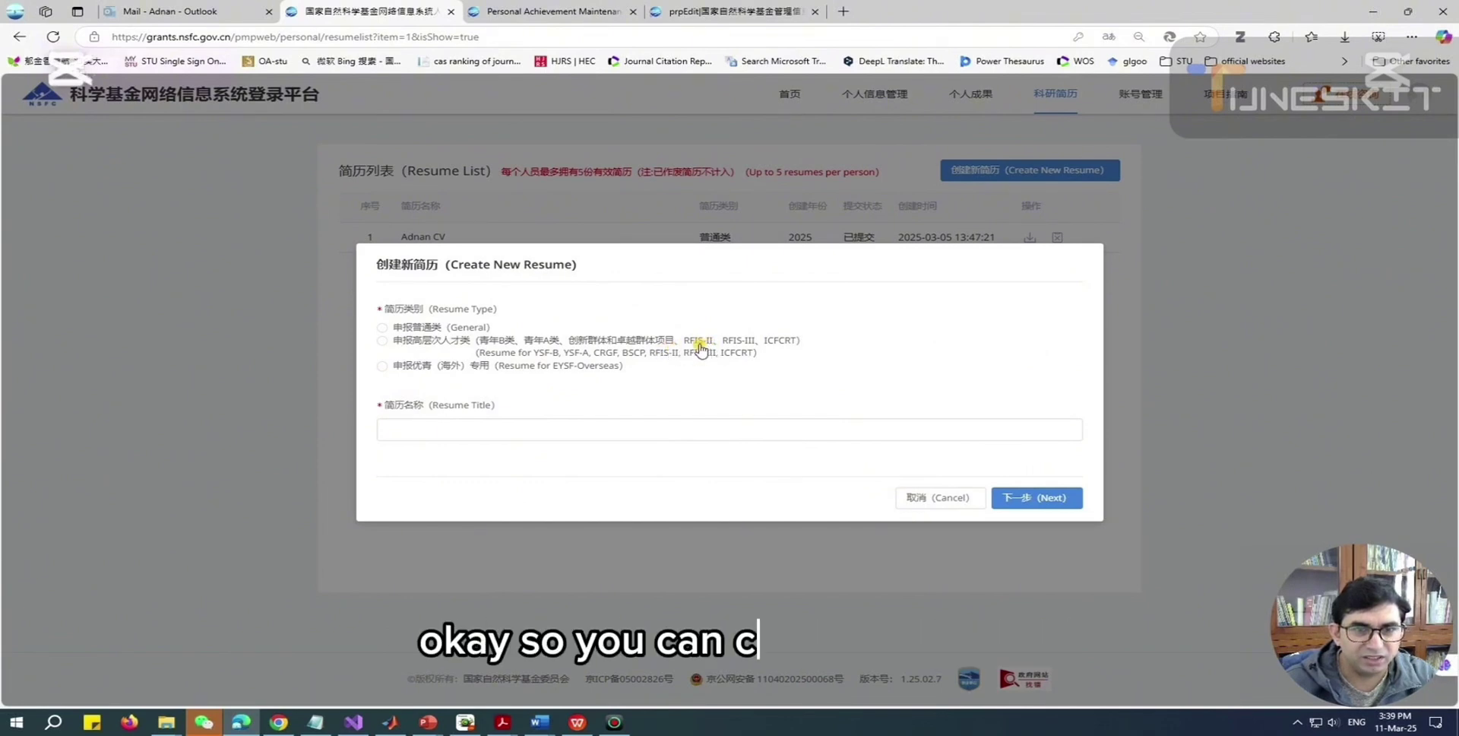
click(382, 342)
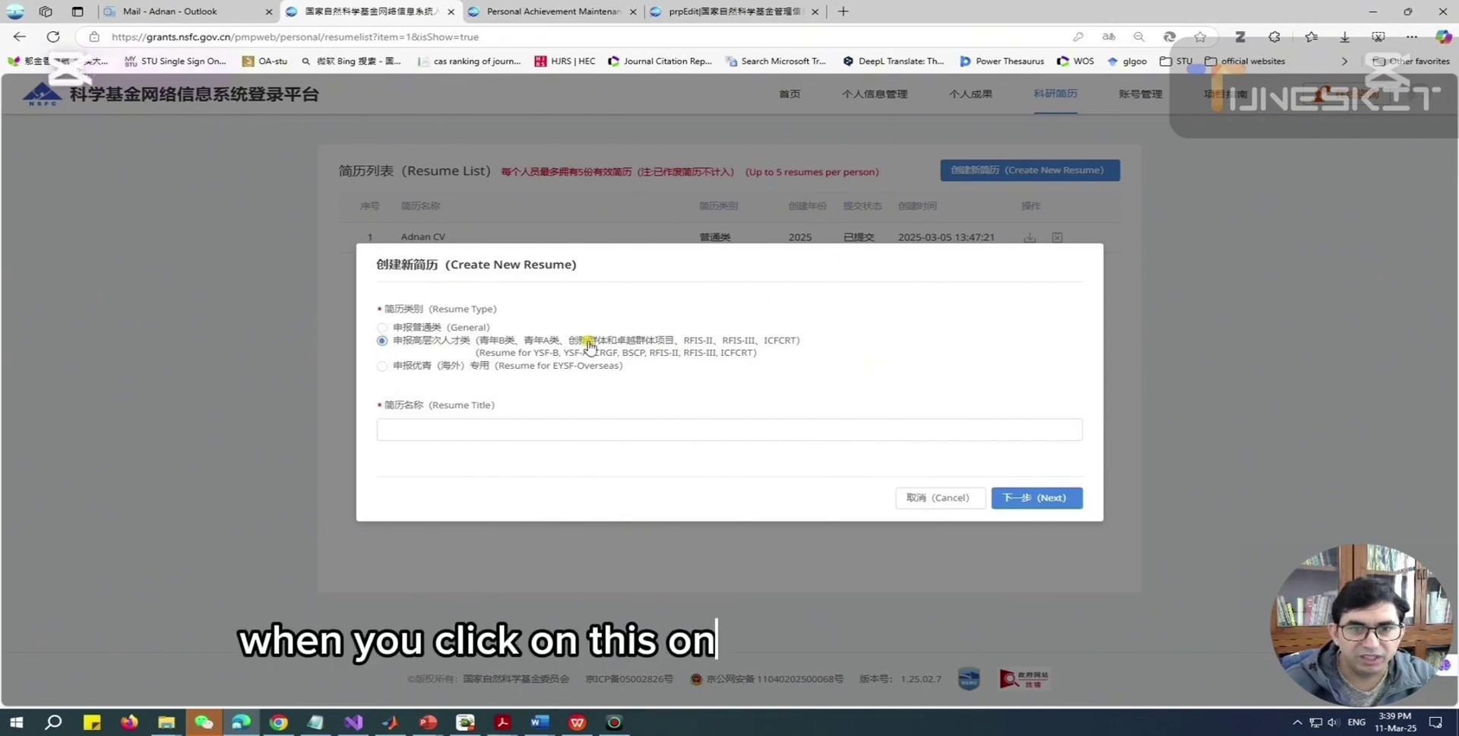
click(451, 422)
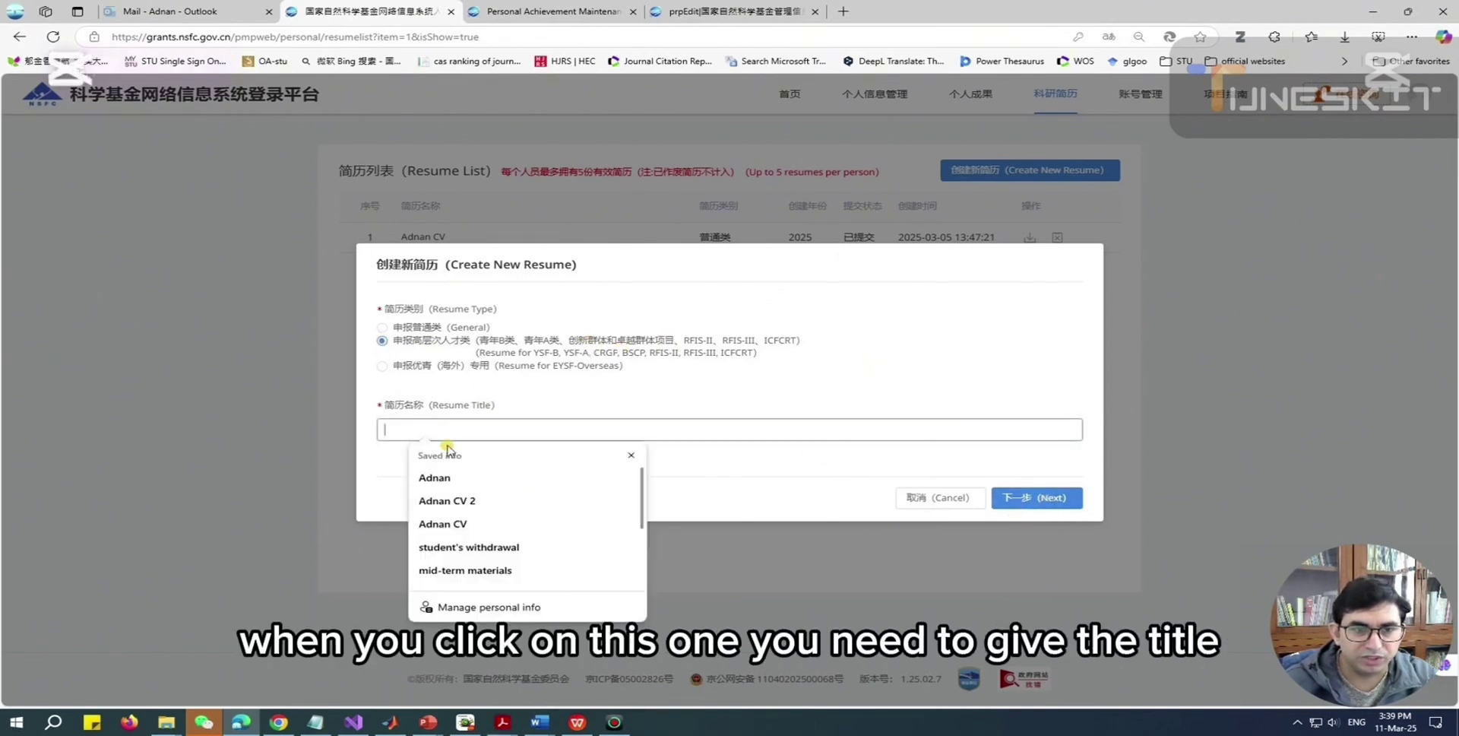
click(424, 480)
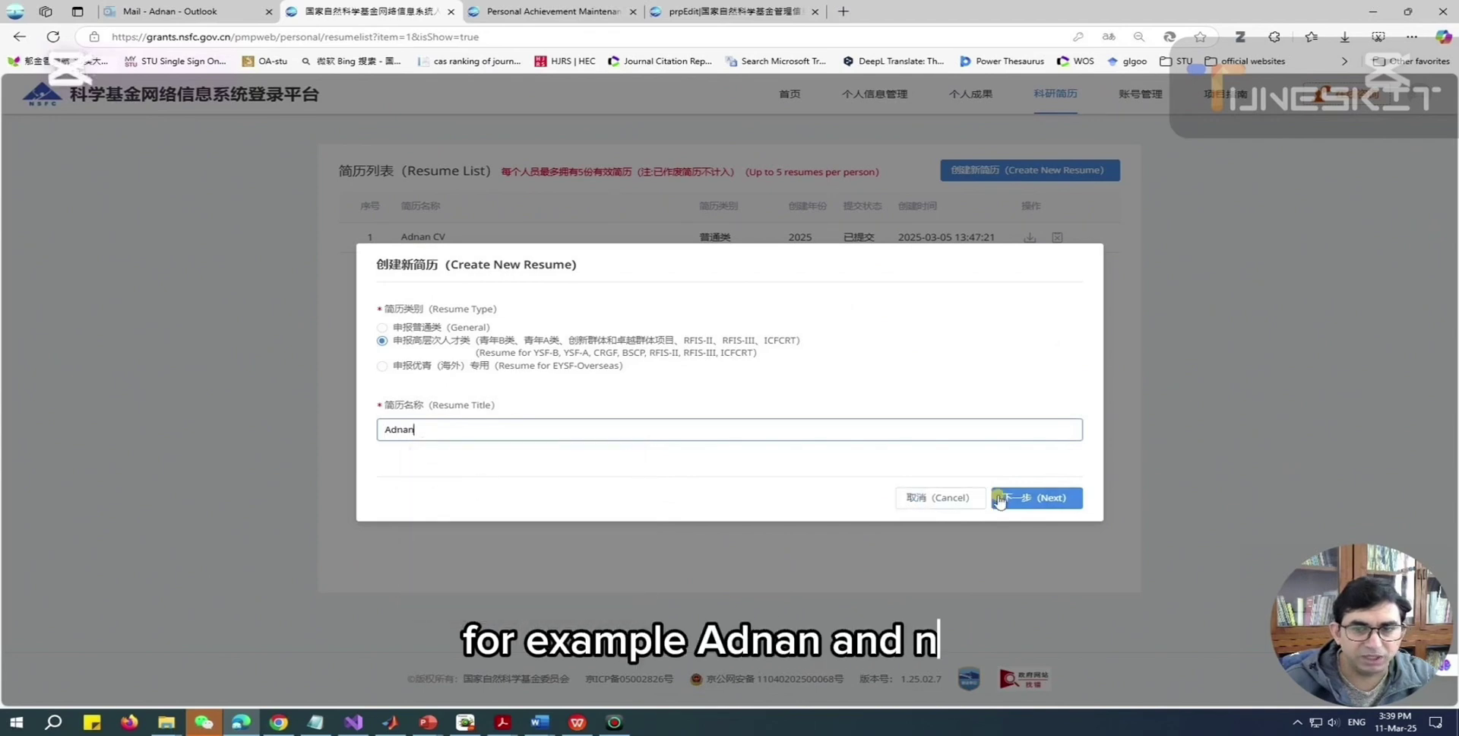
click(1043, 499)
Step: Examine the new resume's education, postdoctoral, work experience and NSFC project sections filled in by the system
scroll(474, 255, down, 2)
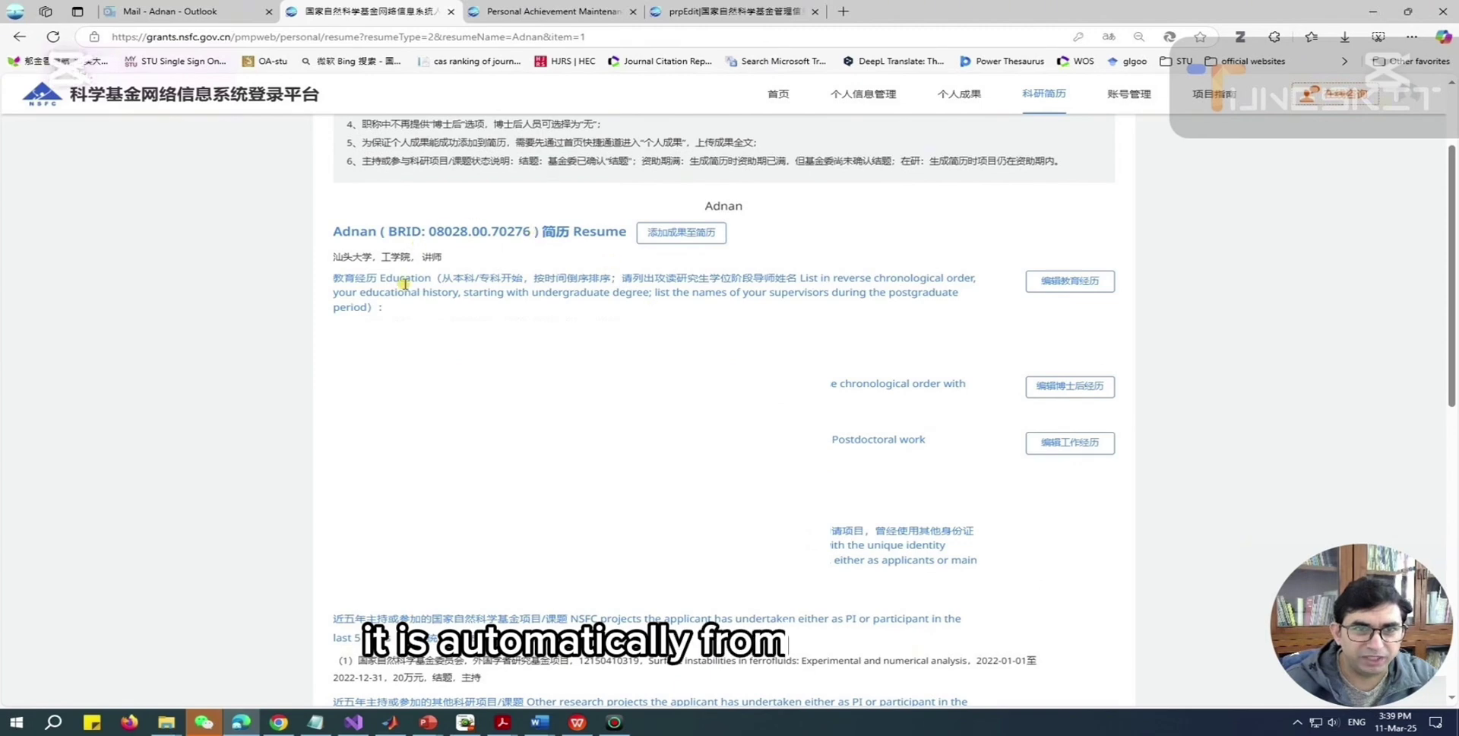
scroll(755, 274, up, 1)
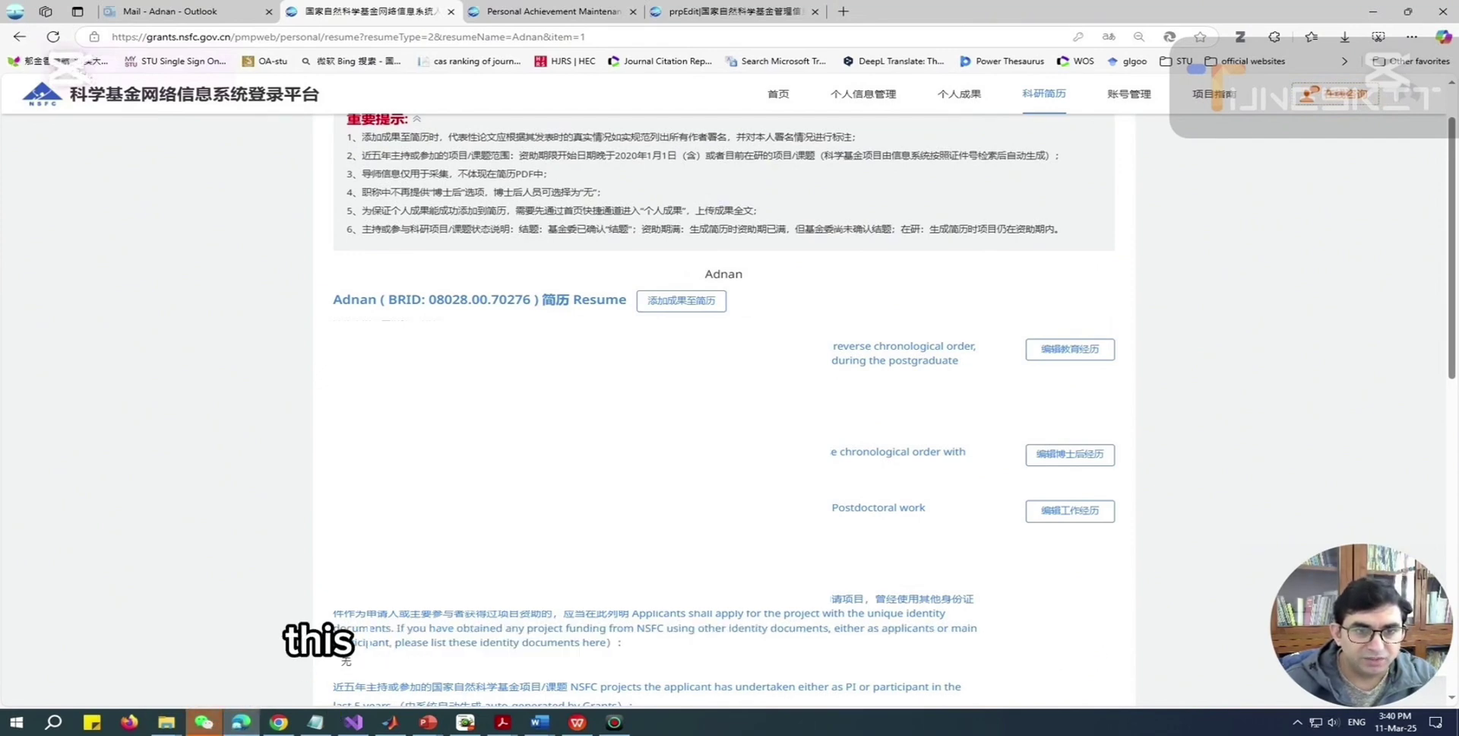
click(417, 119)
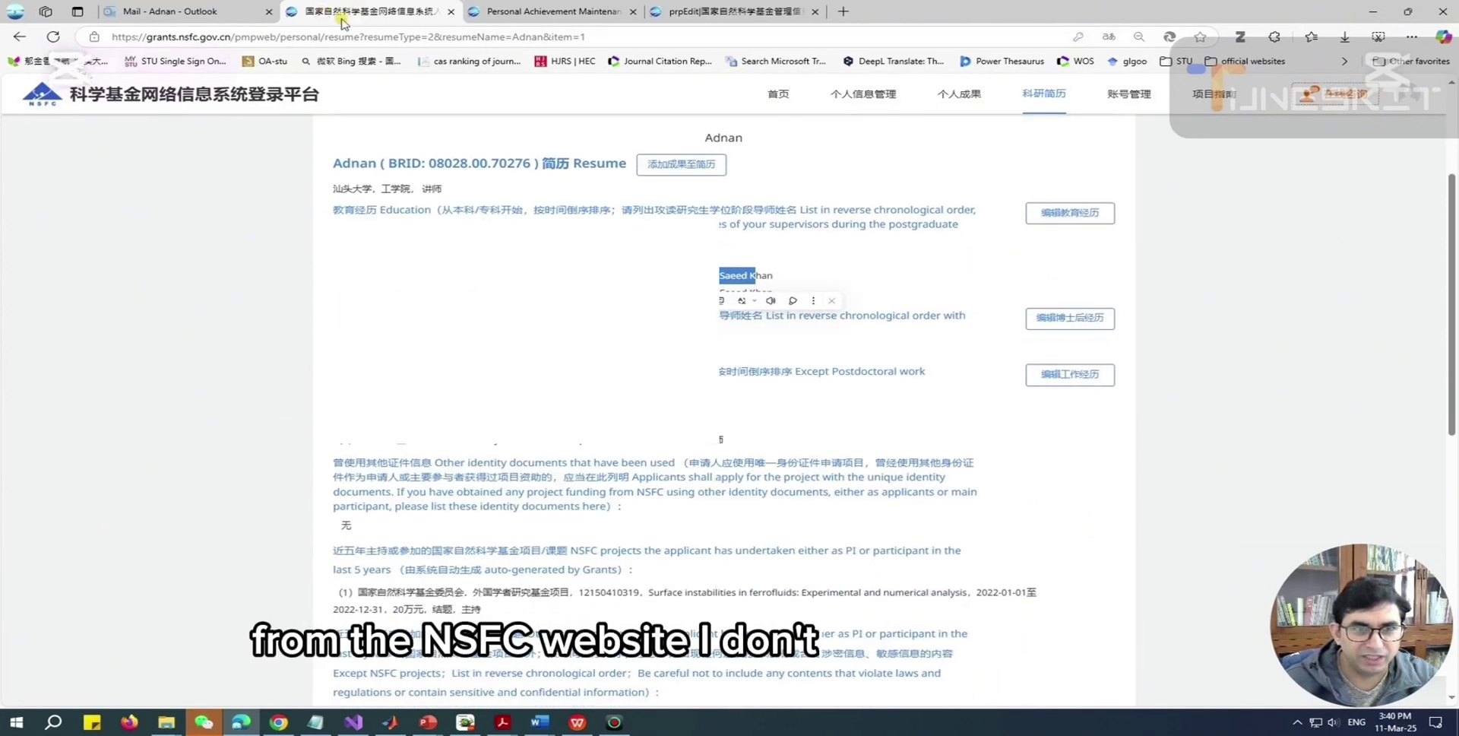
scroll(492, 430, down, 1)
scroll(493, 431, down, 5)
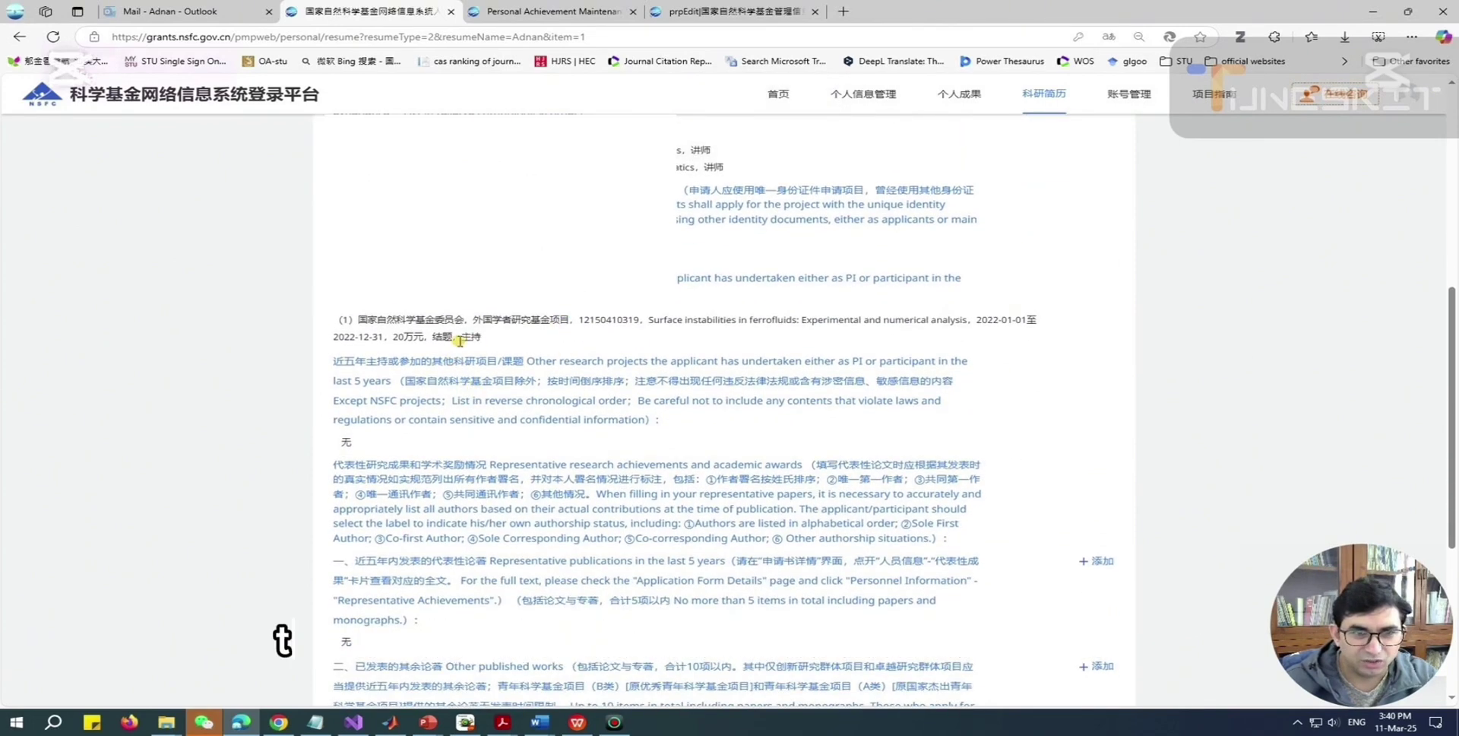
mouse_move(484, 339)
mouse_down()
mouse_move(335, 333)
mouse_move(330, 320)
mouse_move(498, 330)
mouse_up()
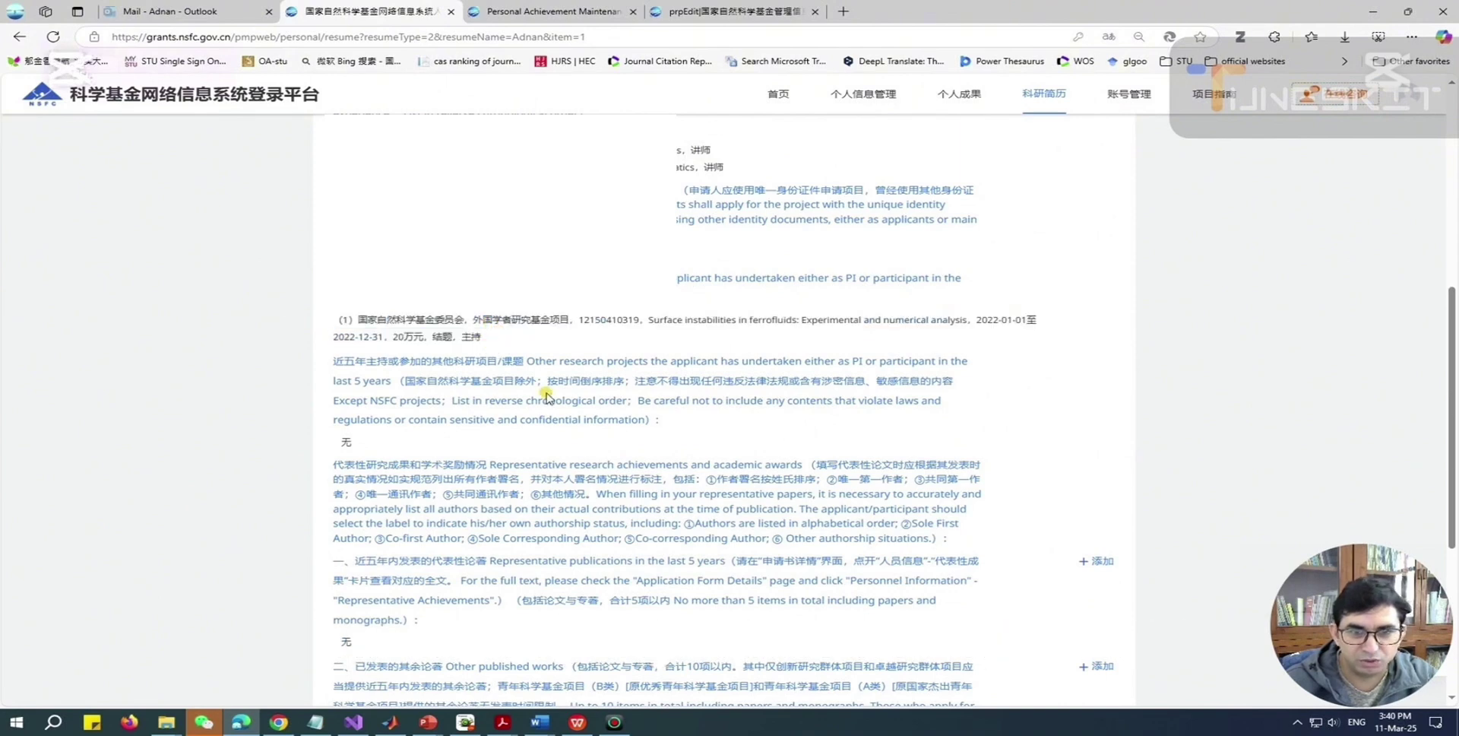
scroll(544, 392, down, 1)
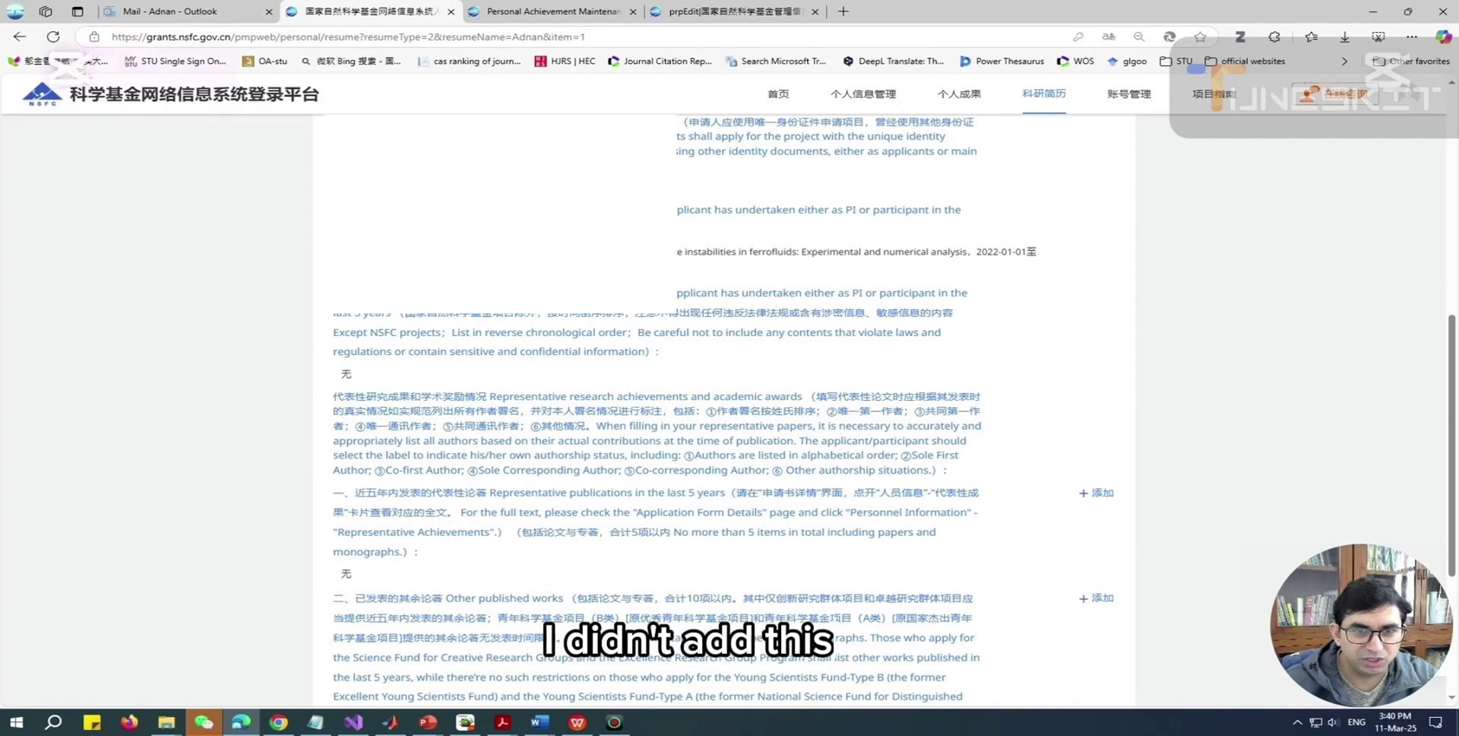
triple_click(324, 253)
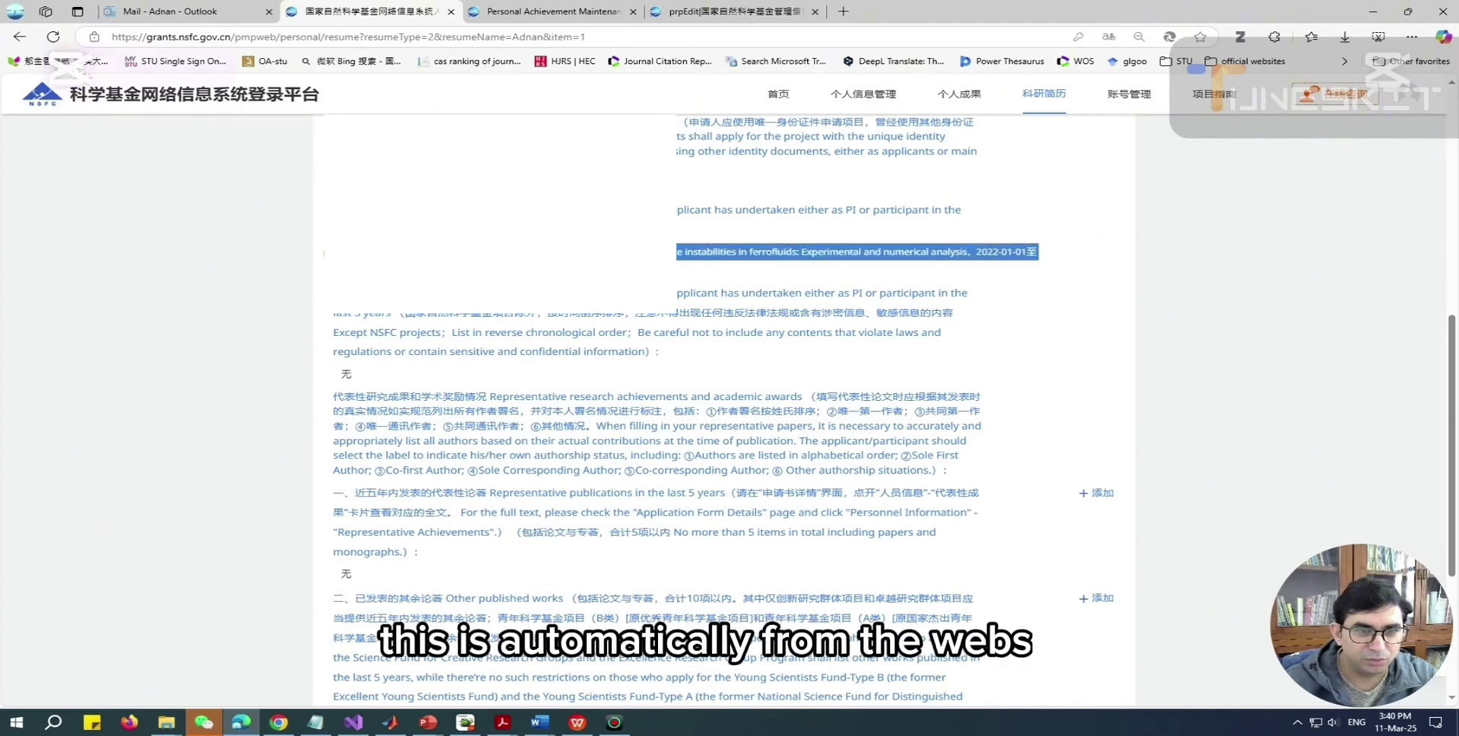
Step: Import the first five listed papers into the resume's representative publications of the last 5 years and close the import dialog
scroll(556, 359, down, 3)
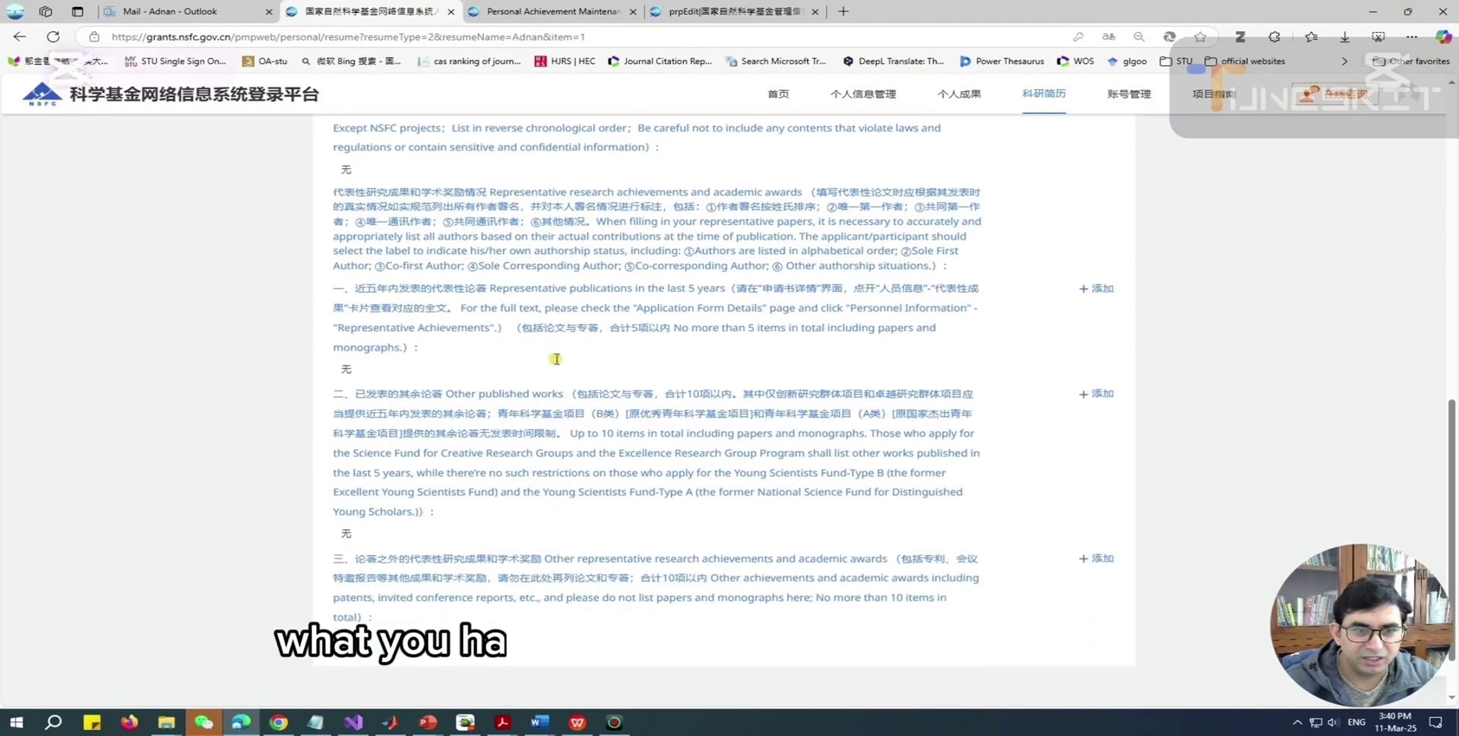
scroll(434, 372, down, 1)
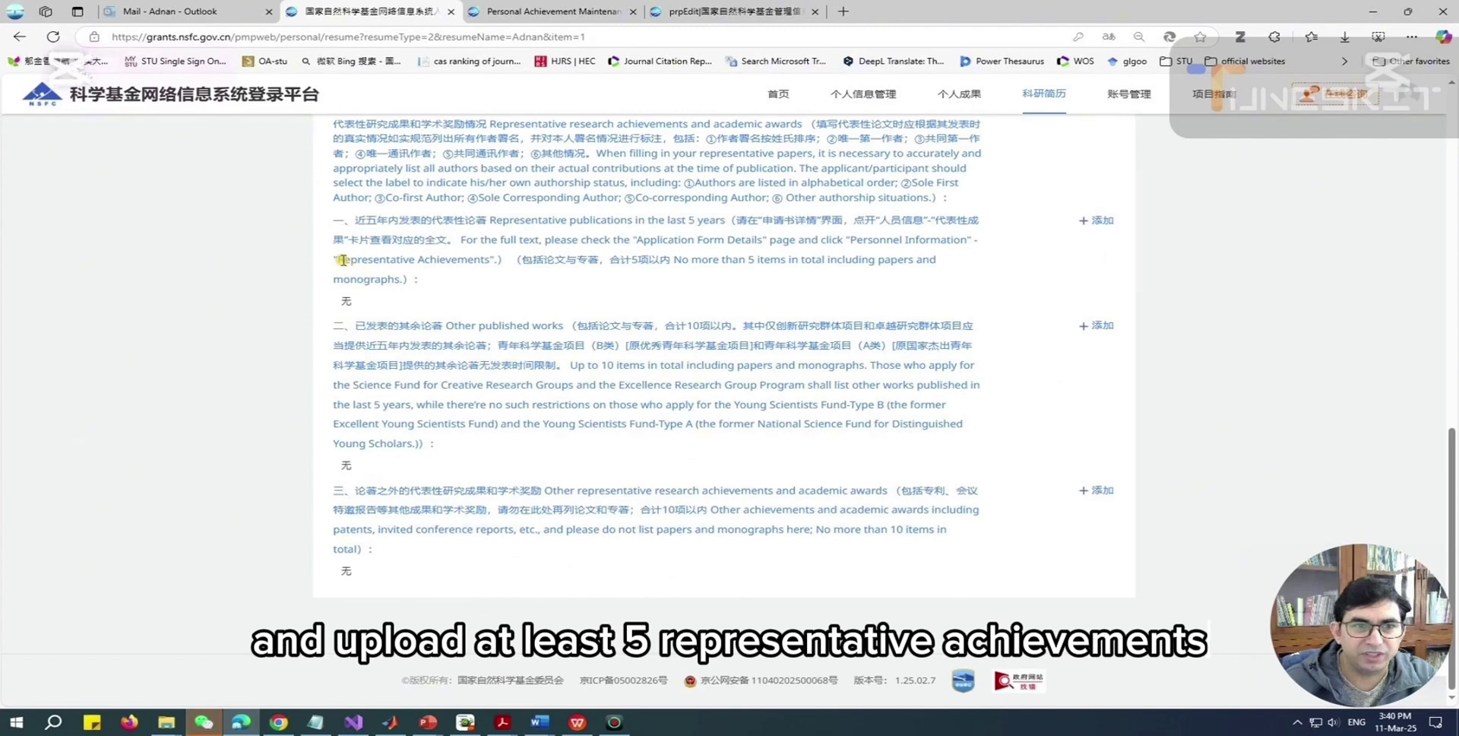
drag(343, 259, 496, 261)
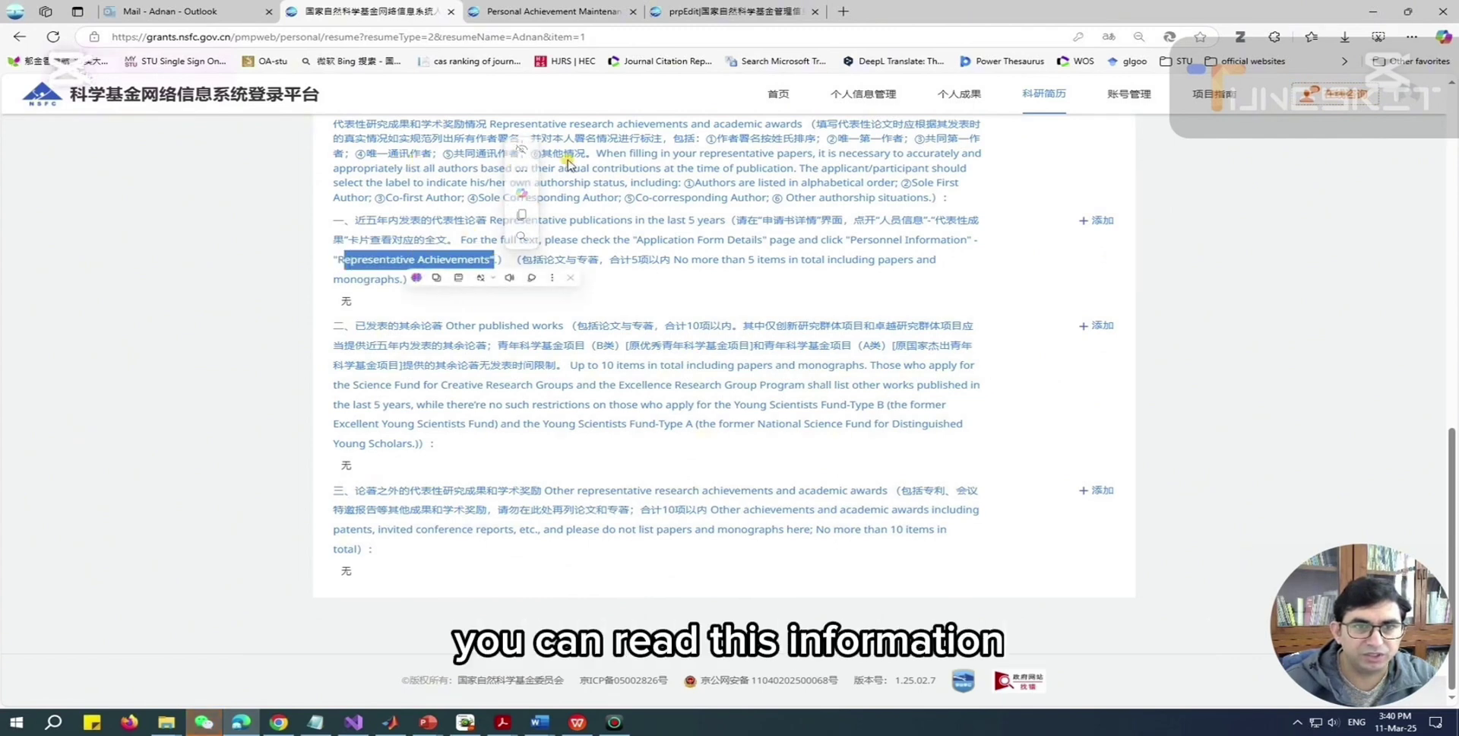
click(689, 265)
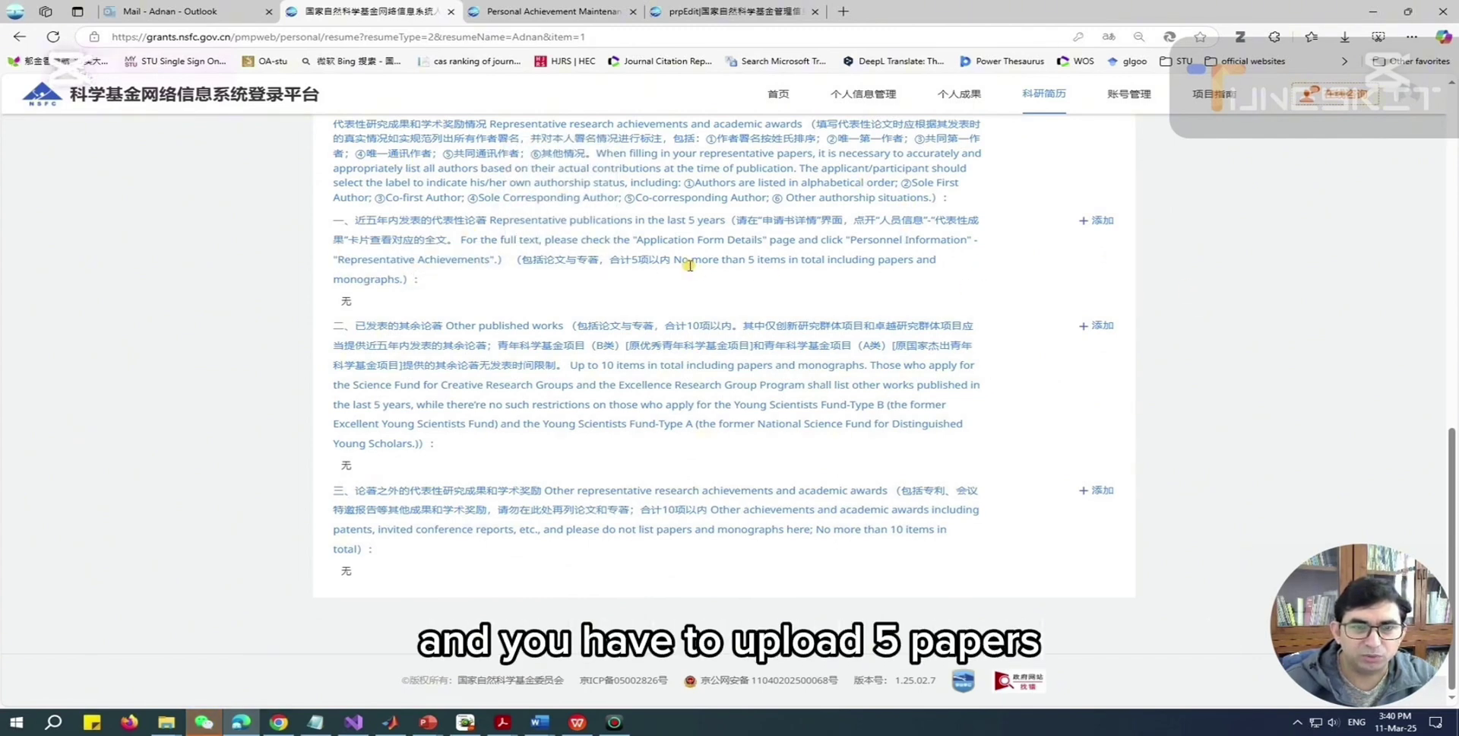
click(1088, 221)
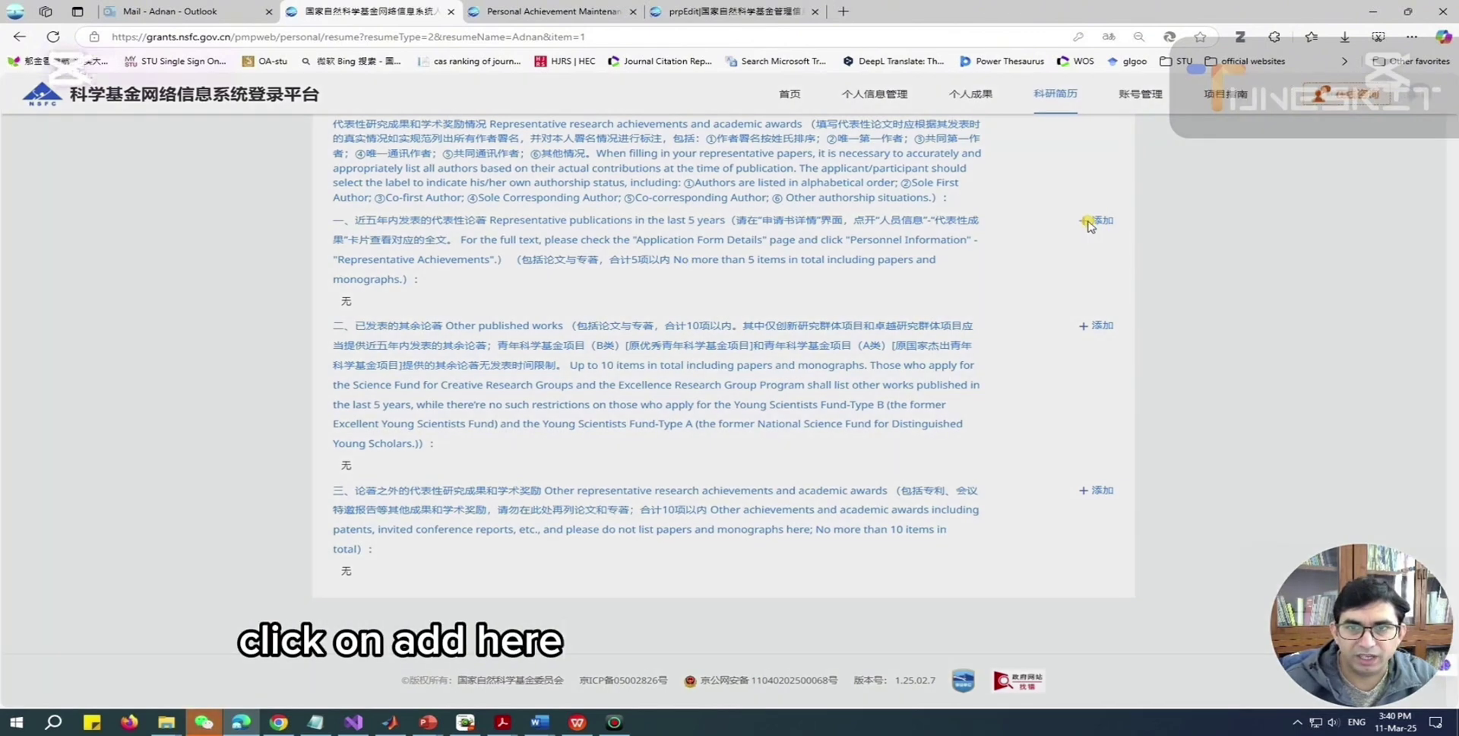
double_click(903, 154)
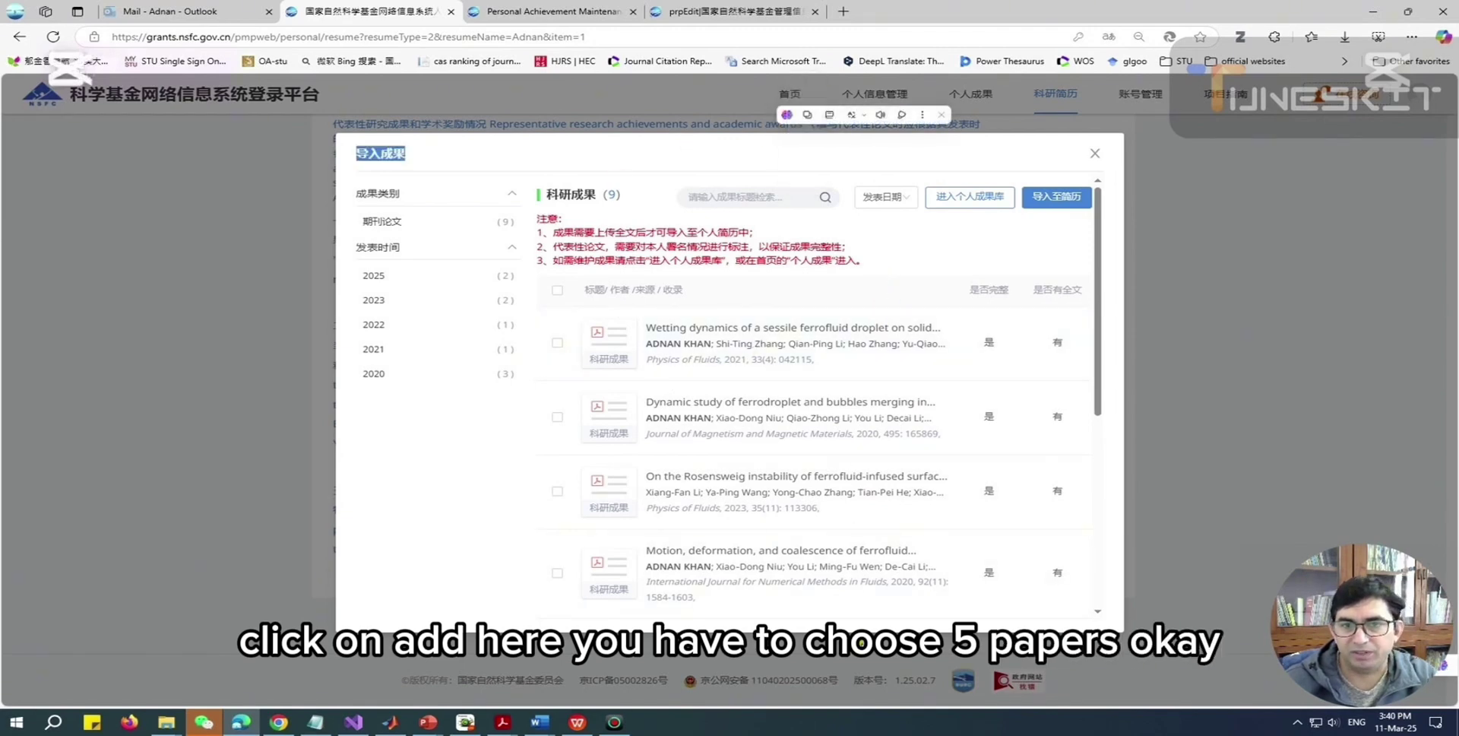
click(558, 344)
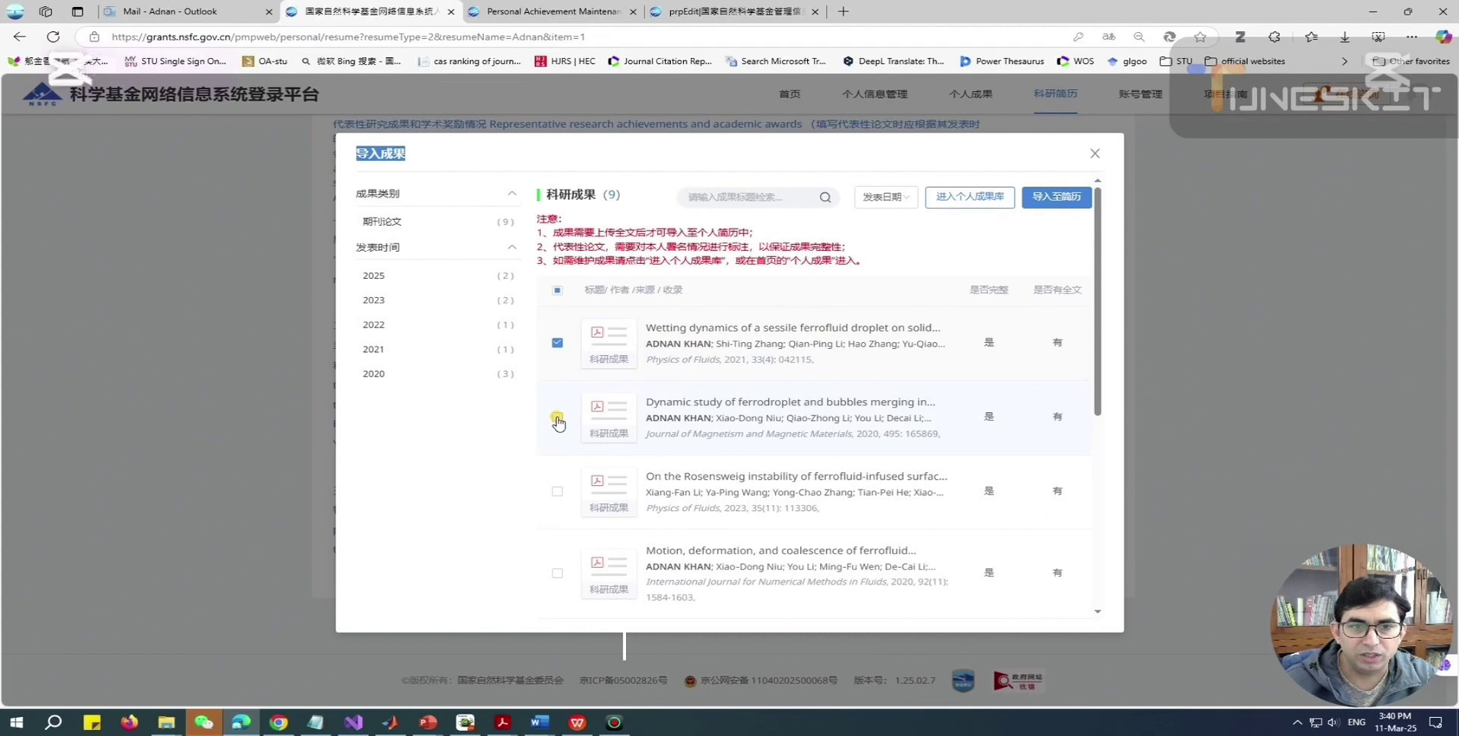
click(558, 575)
scroll(558, 532, down, 3)
click(557, 450)
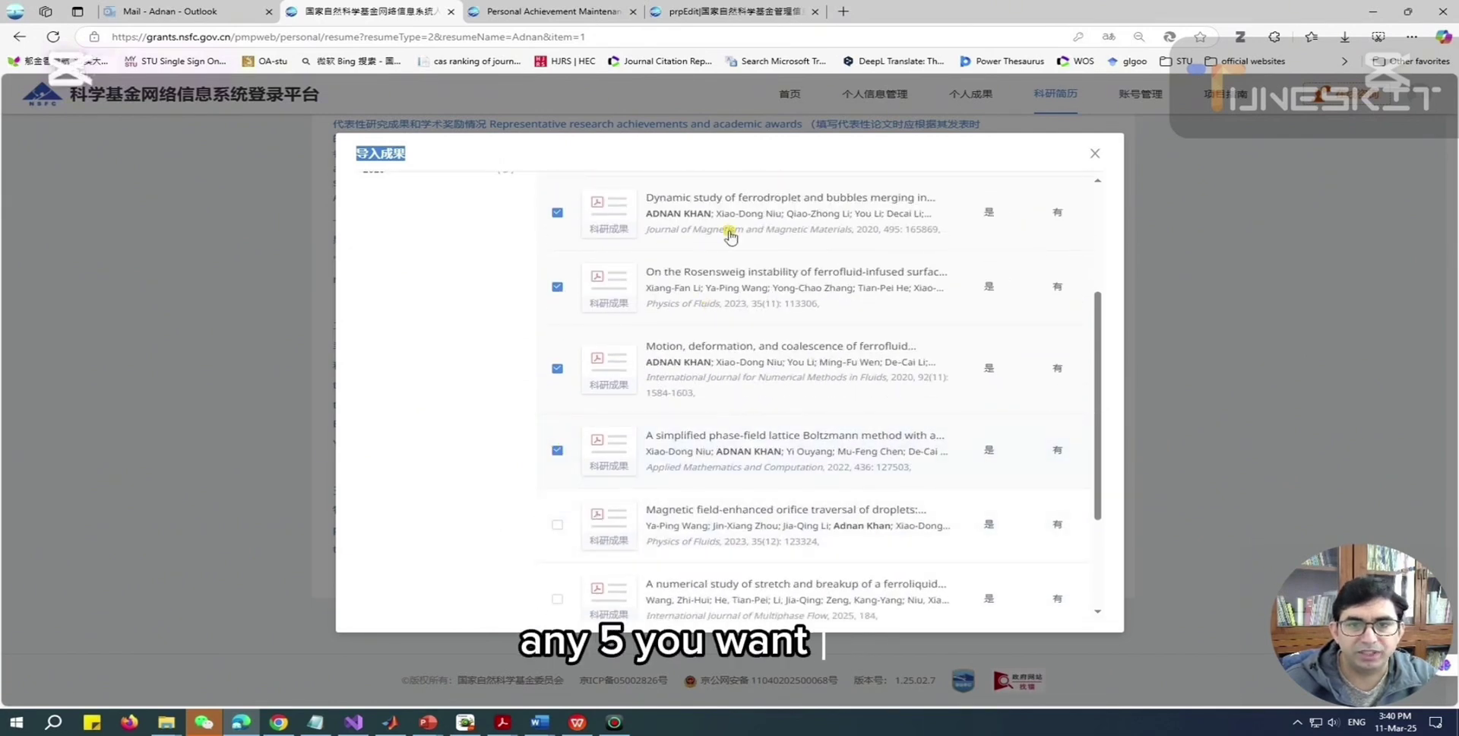
scroll(793, 439, up, 3)
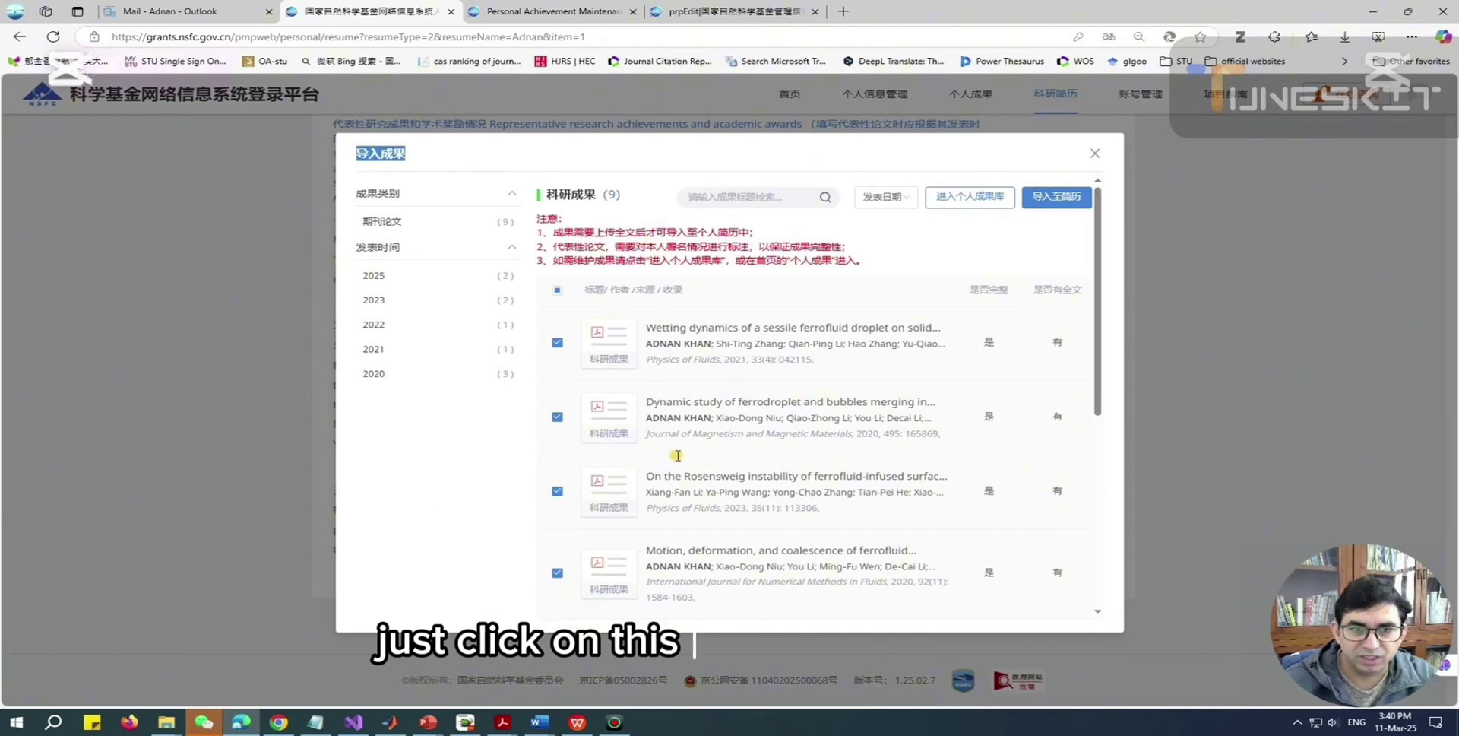
click(1057, 199)
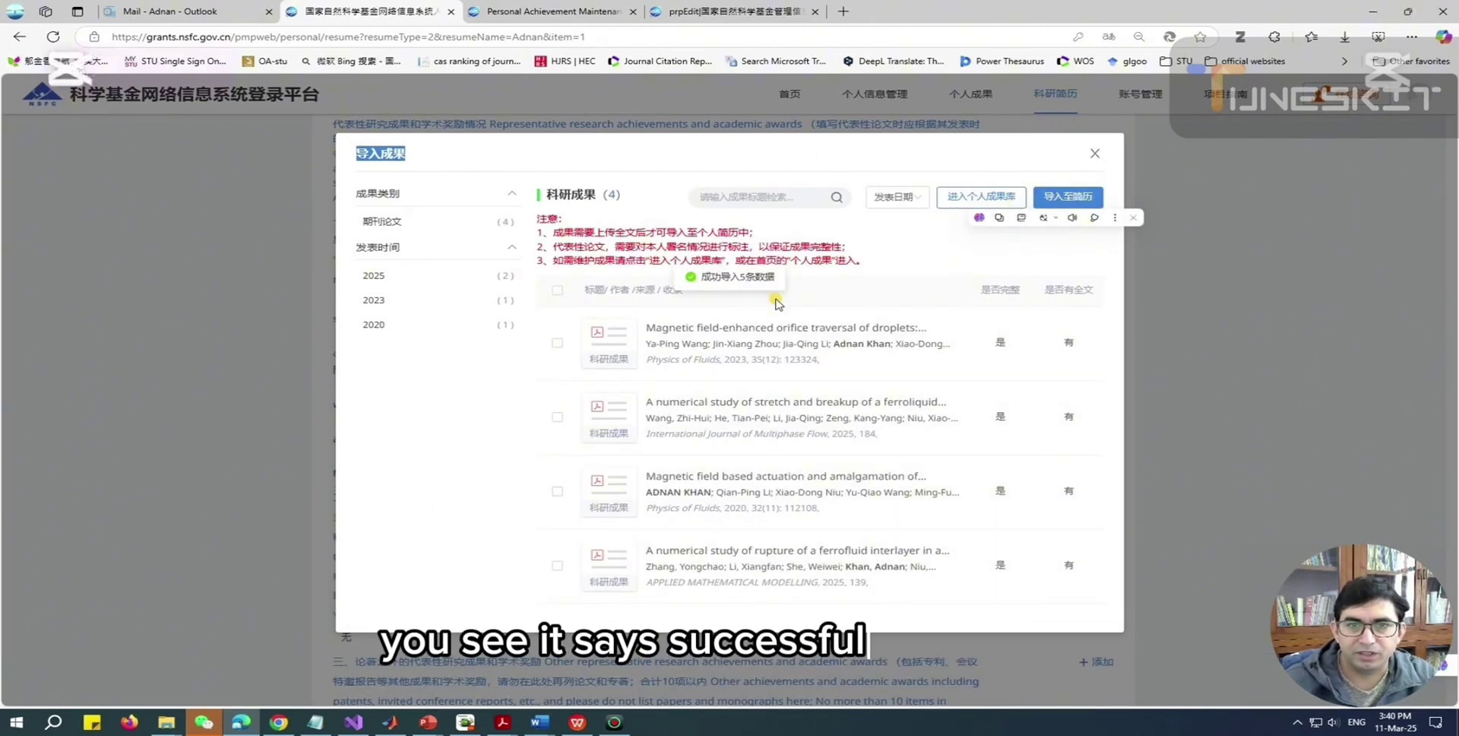
click(1095, 153)
Step: Reorder the representative publications by moving the first paper and the fourth paper down one place each
scroll(849, 413, down, 1)
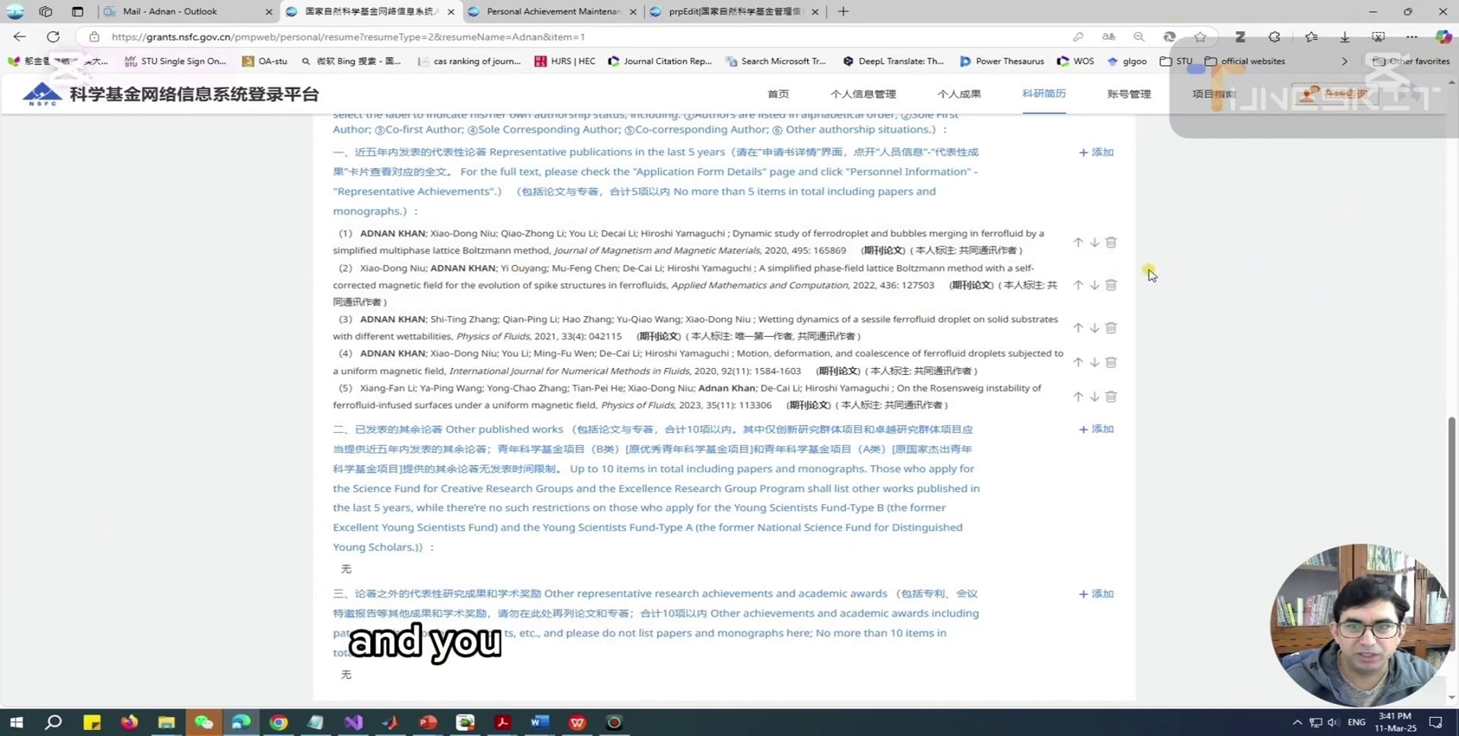
click(1094, 242)
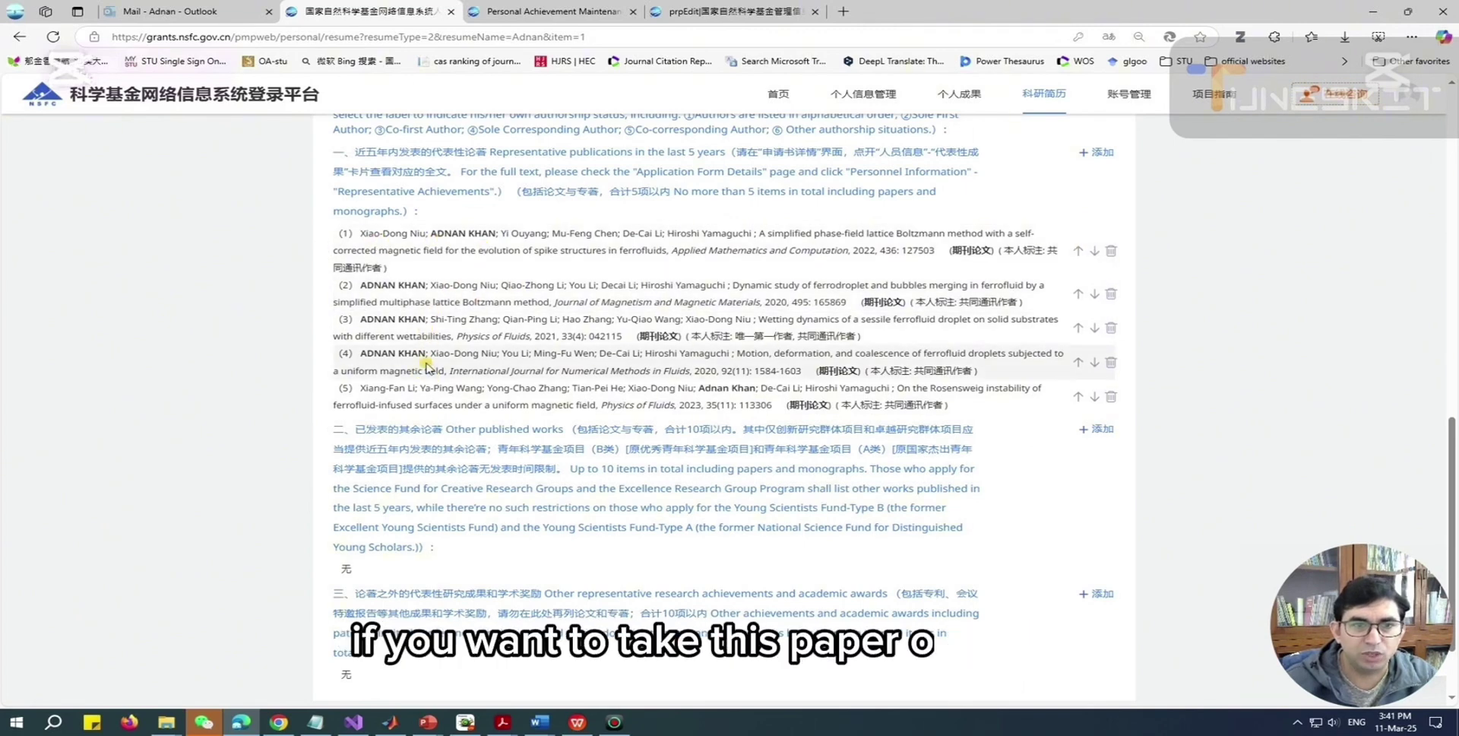
click(1094, 363)
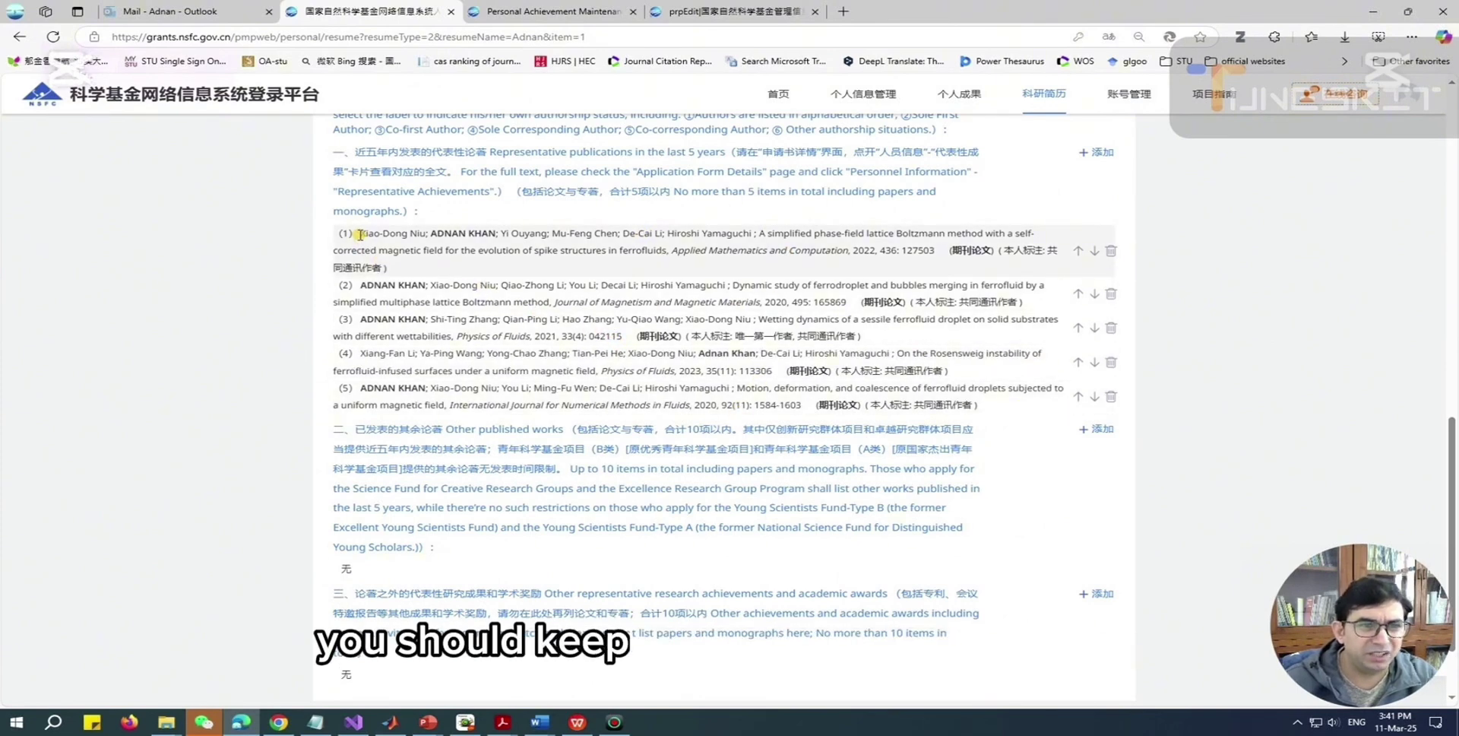
drag(360, 233, 398, 270)
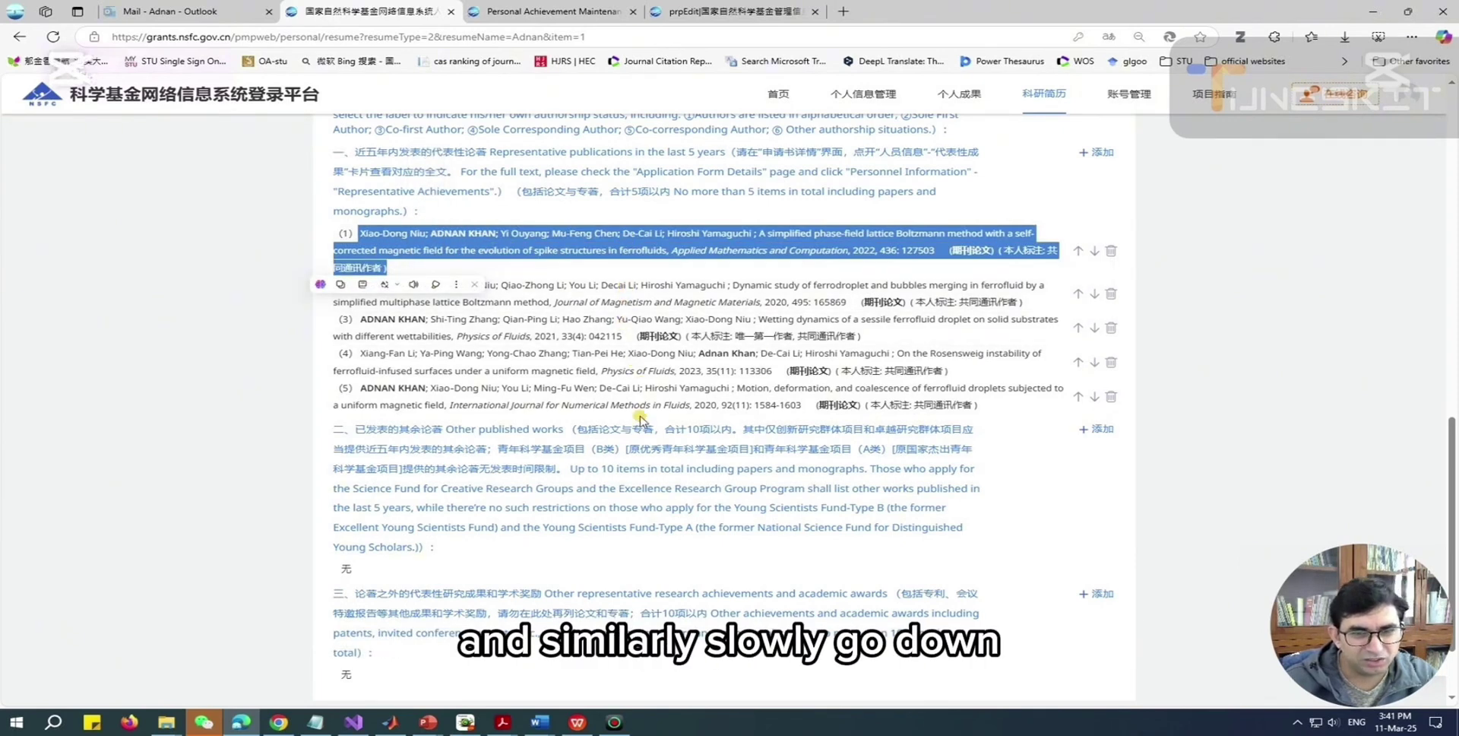
scroll(678, 323, up, 2)
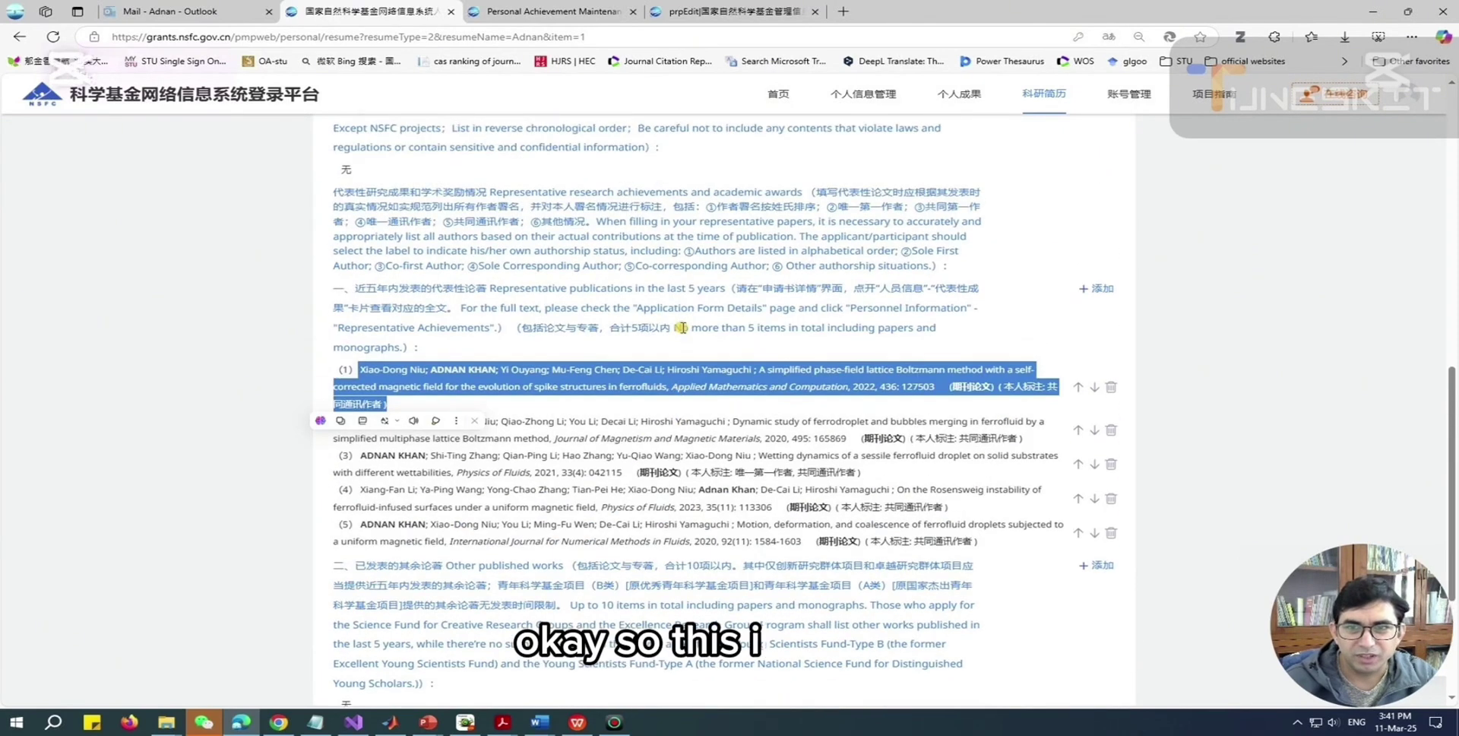
scroll(519, 178, down, 3)
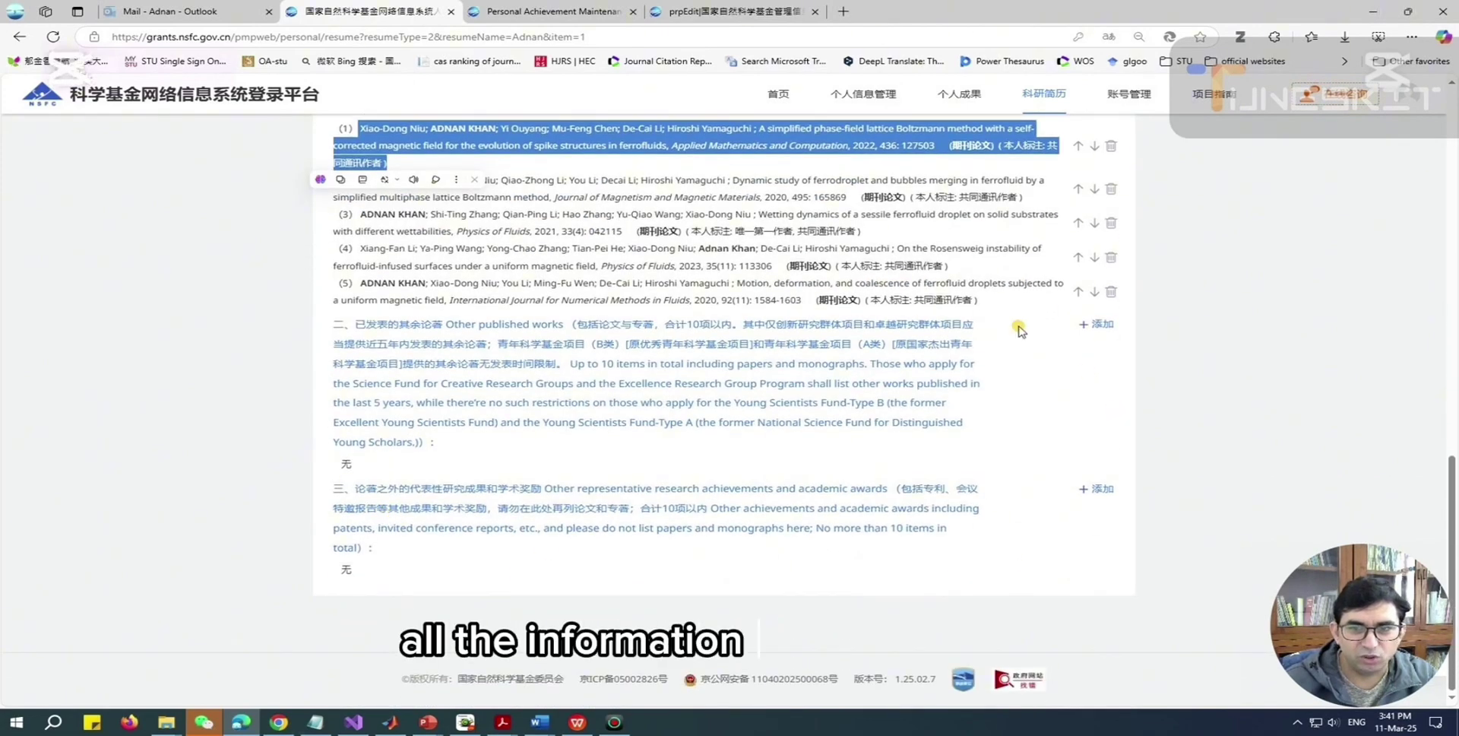
Step: Translate the research resume page into English
scroll(800, 587, up, 15)
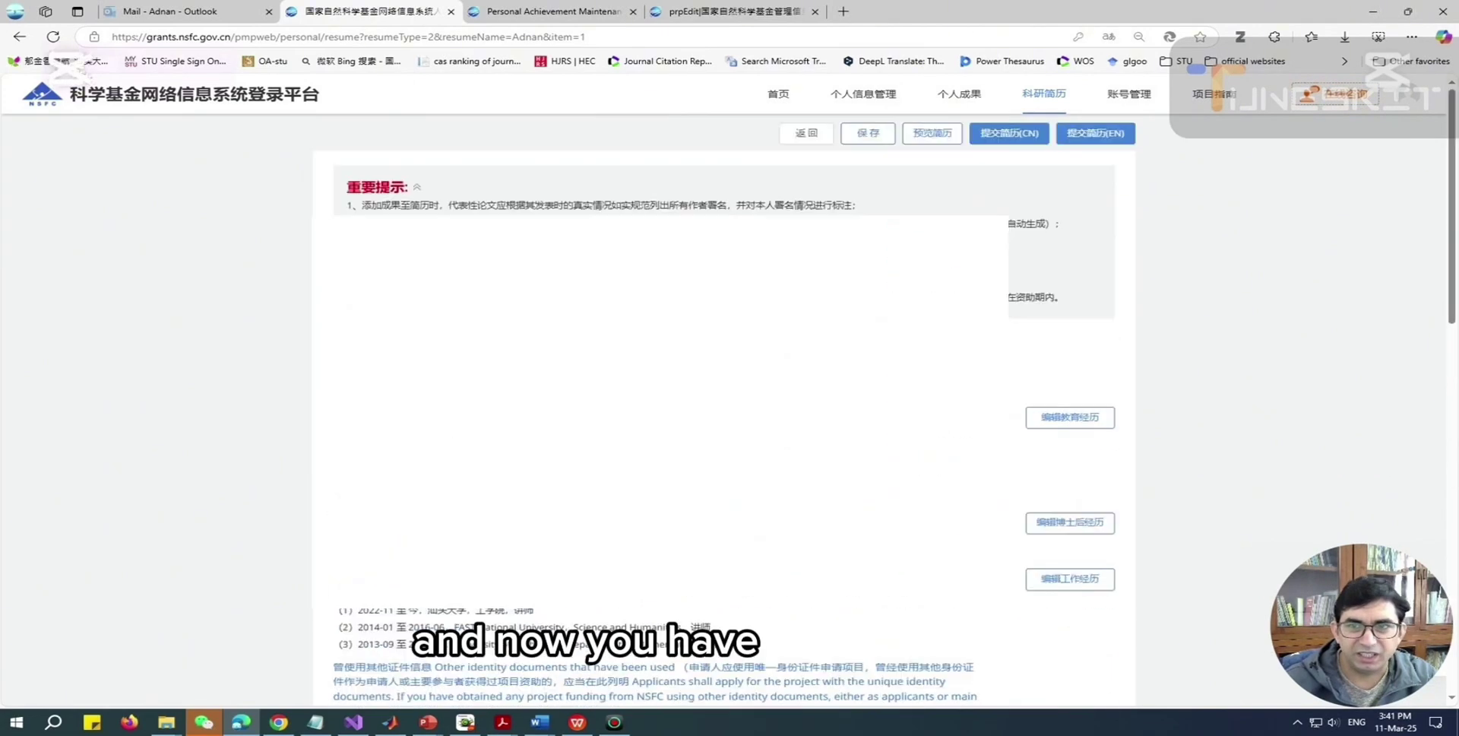
click(1109, 37)
click(1071, 153)
click(1108, 38)
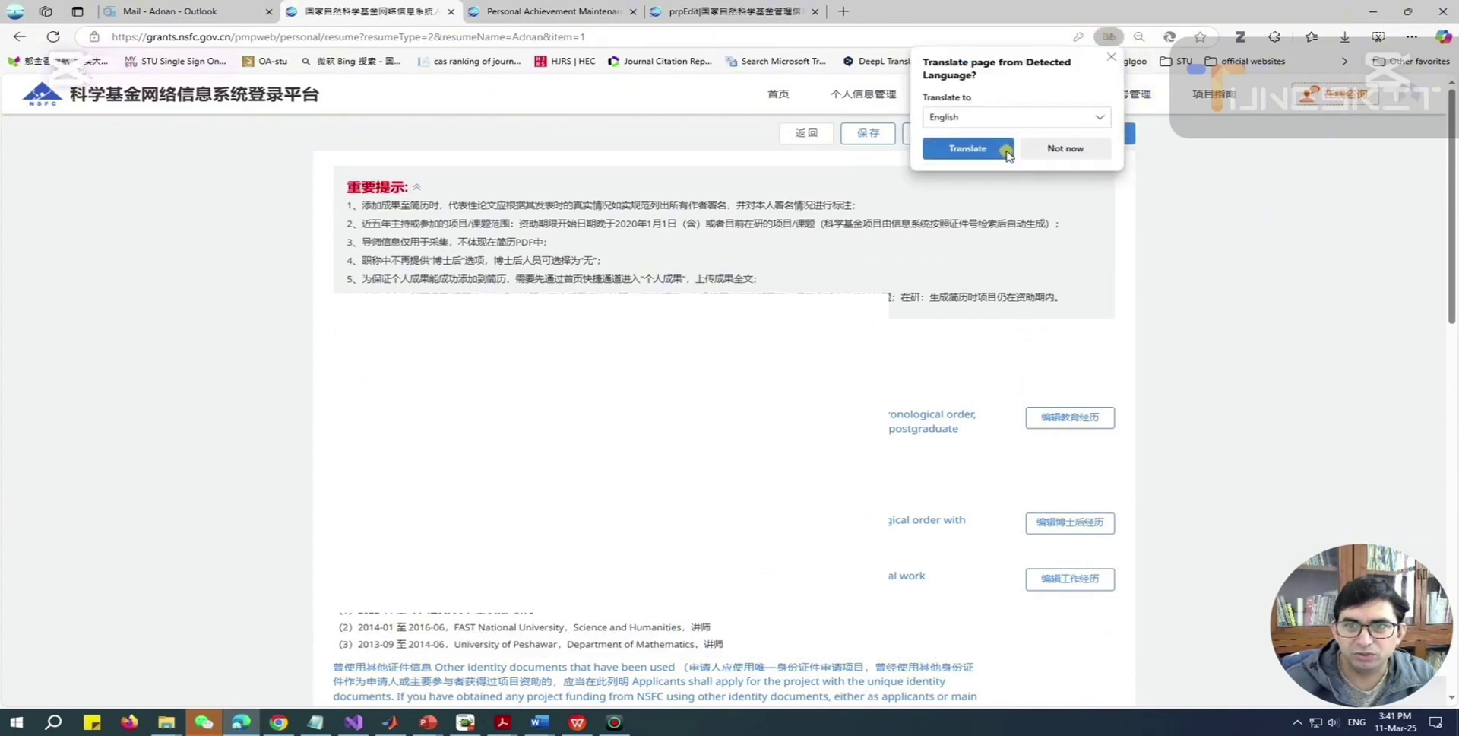
click(967, 150)
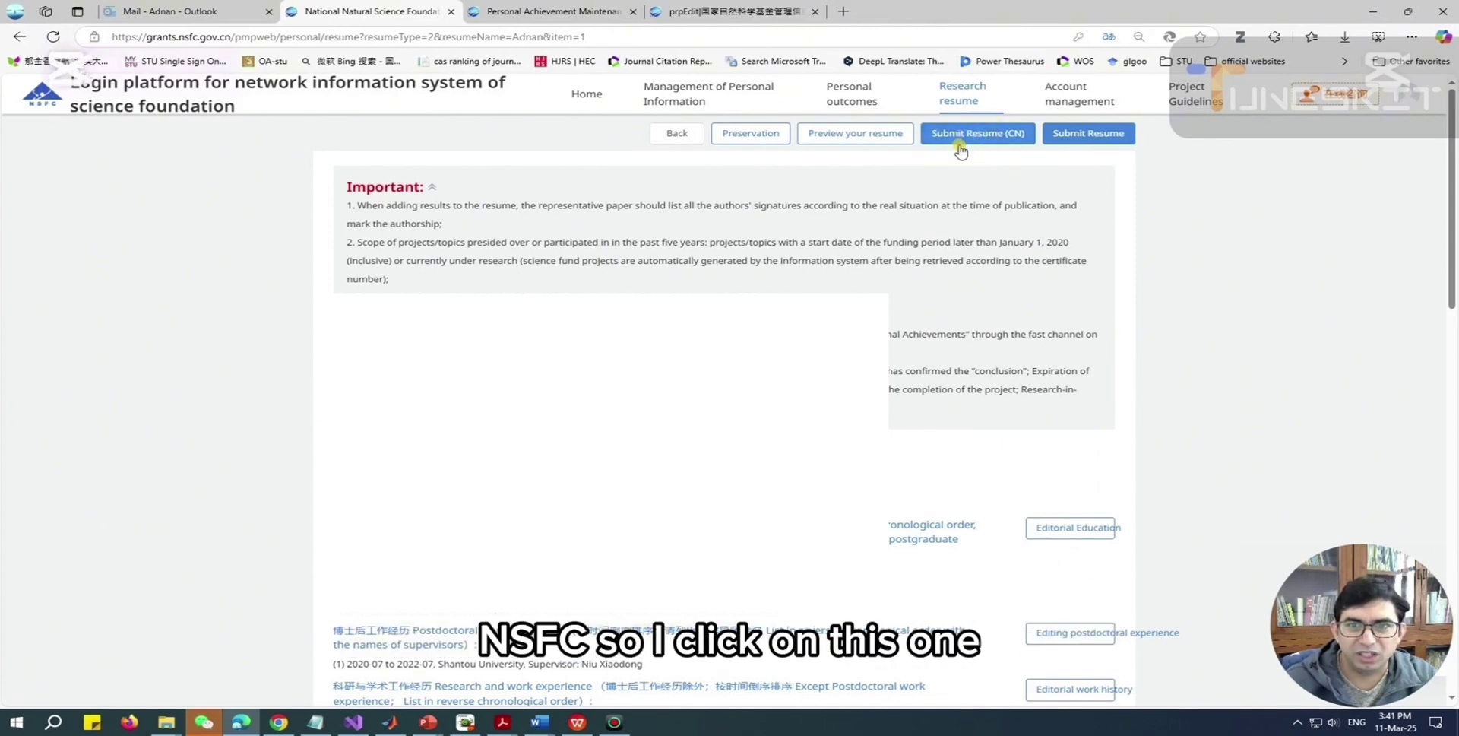
Step: Open the English resume submission and cancel it, leave the resume editor and open the Research Resume list
click(1080, 137)
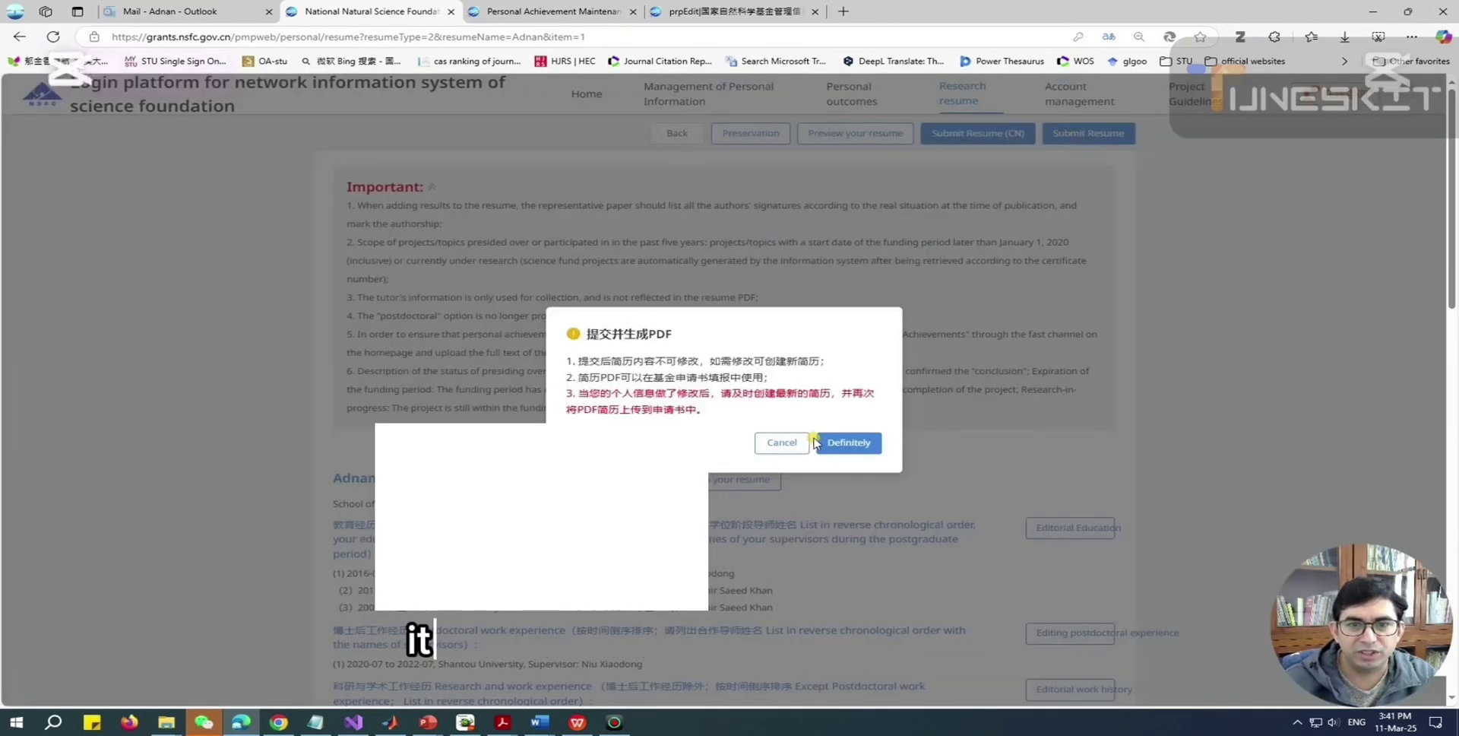
click(775, 452)
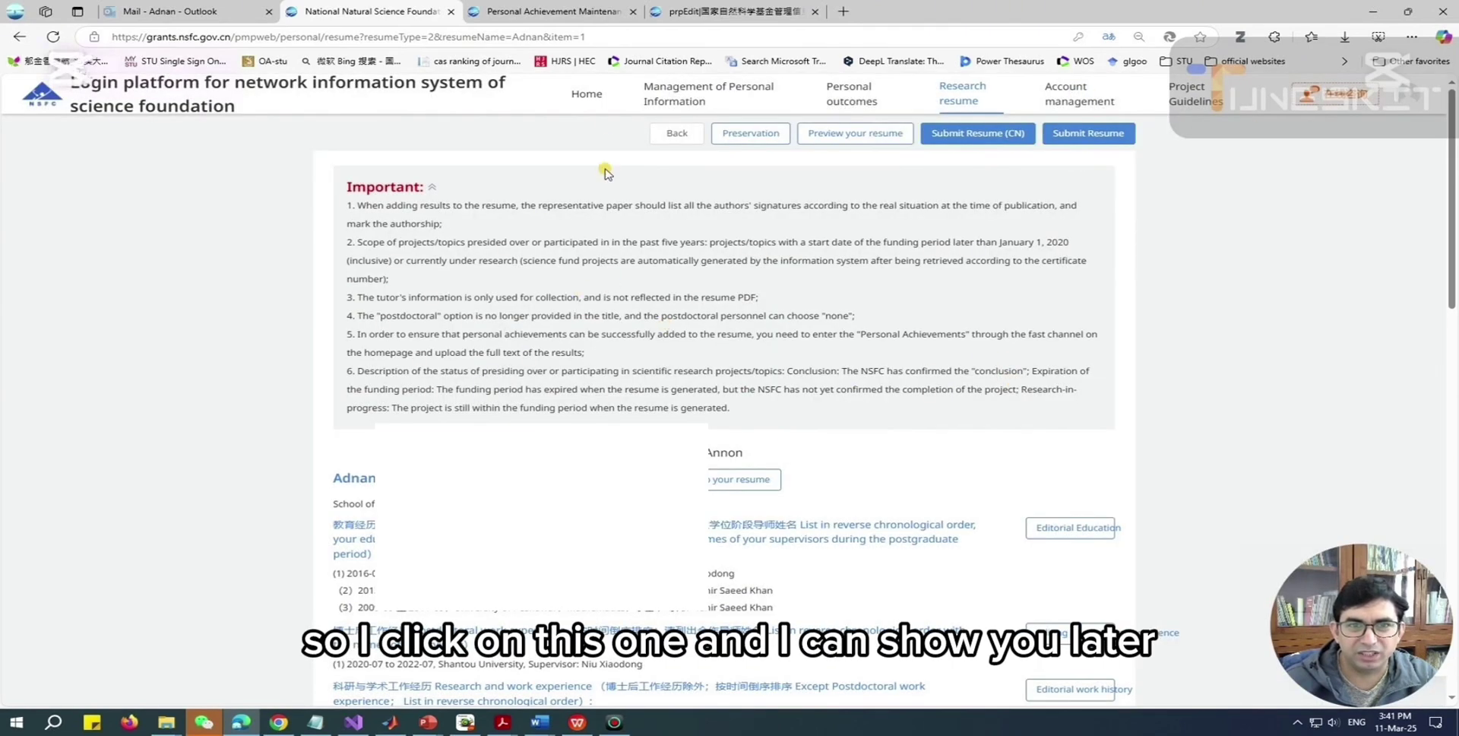
click(588, 97)
click(760, 430)
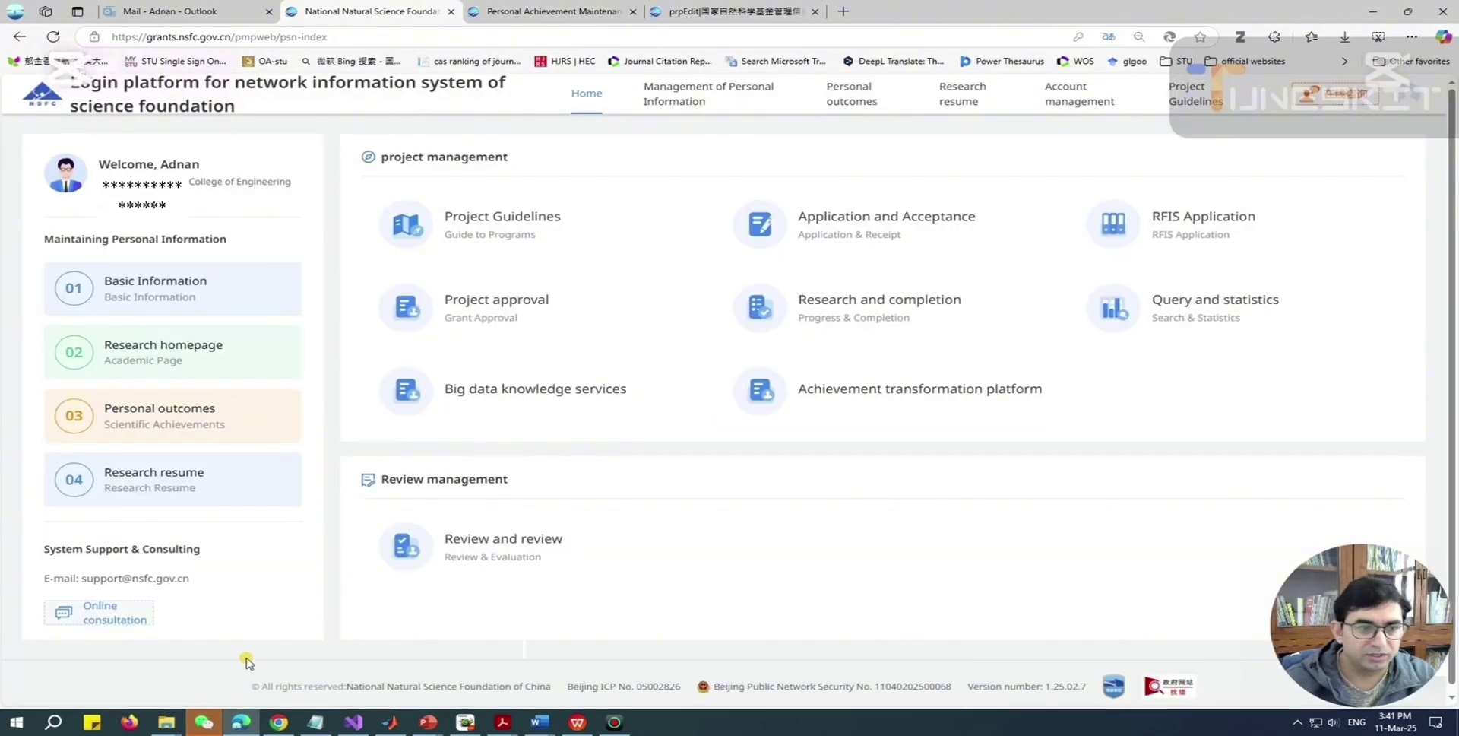
click(171, 477)
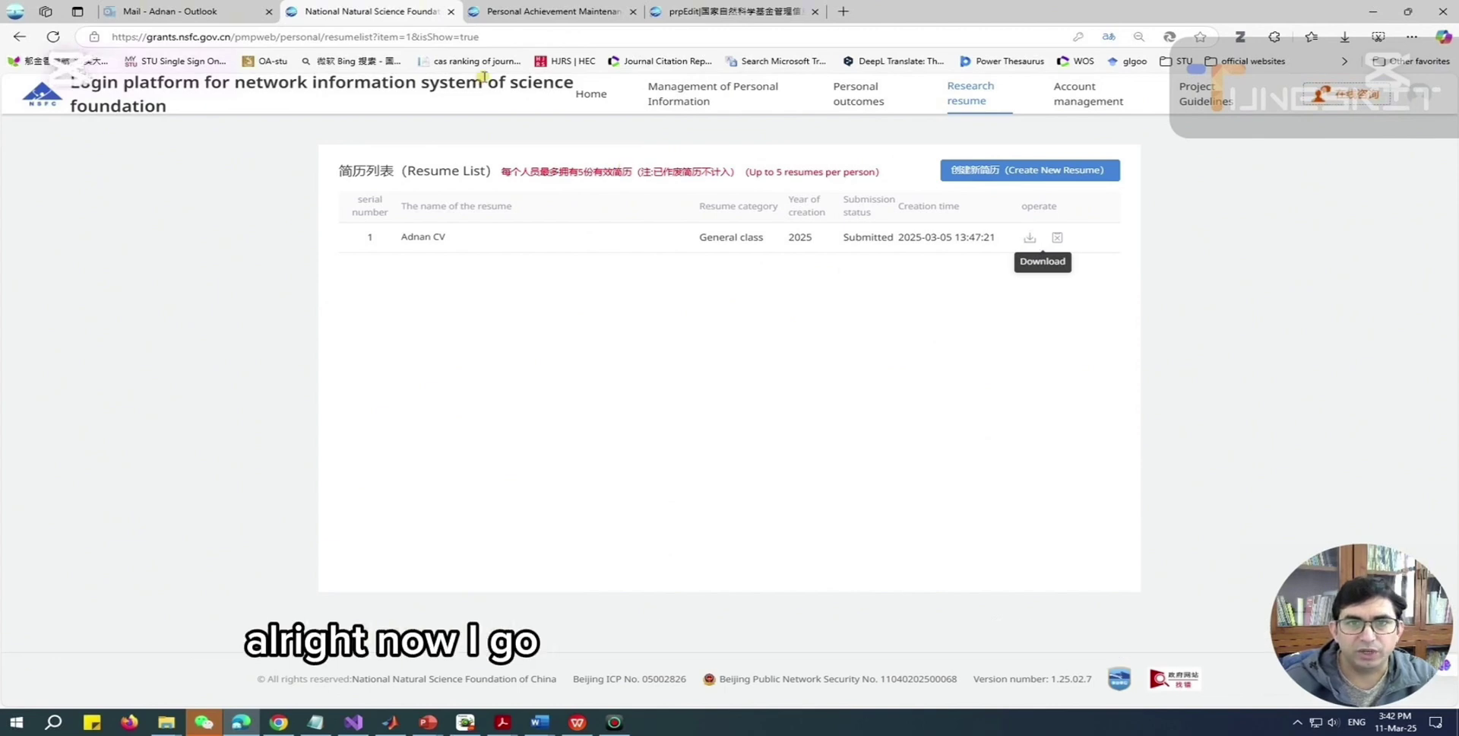
Step: Try to upload the applicant's CV PDF as the Personal Information Resume in the proposal's General Information
click(544, 14)
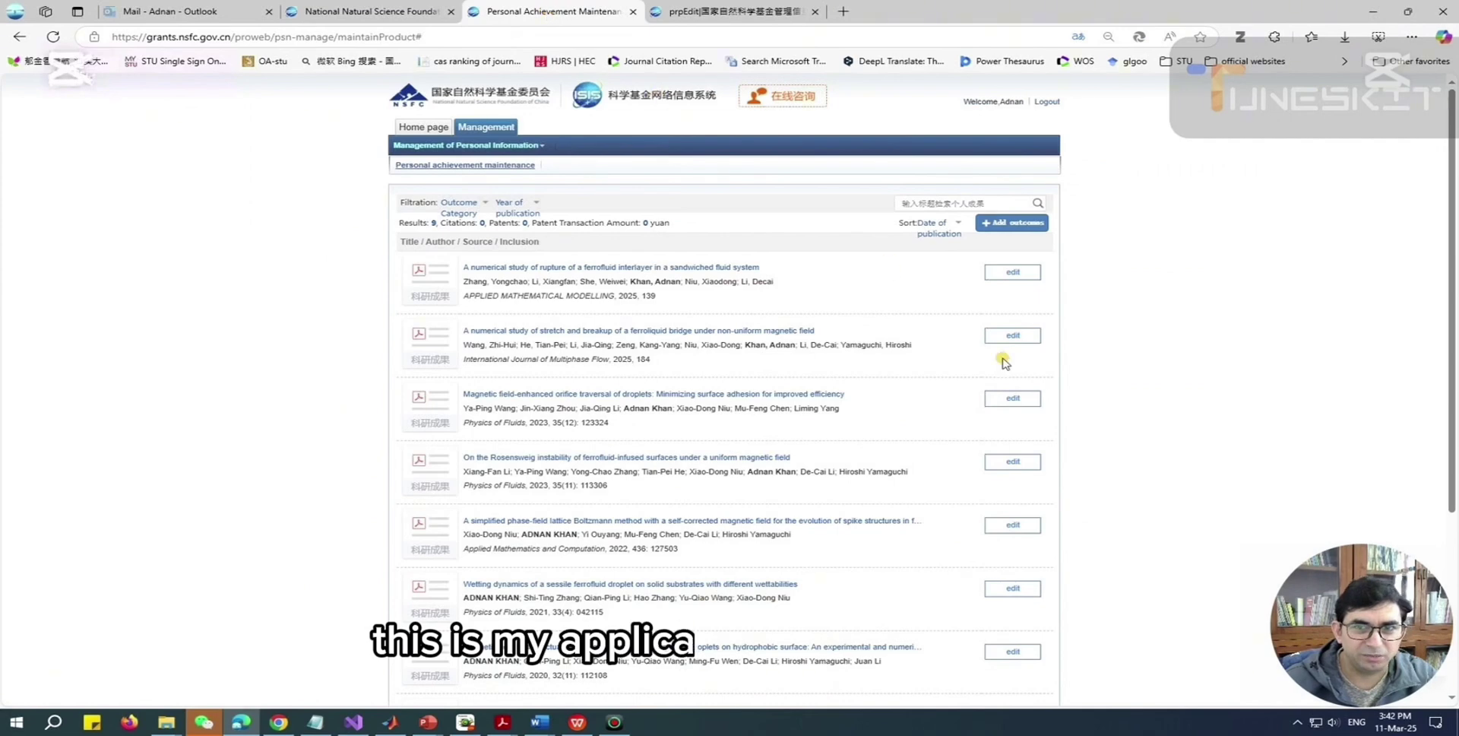
click(728, 14)
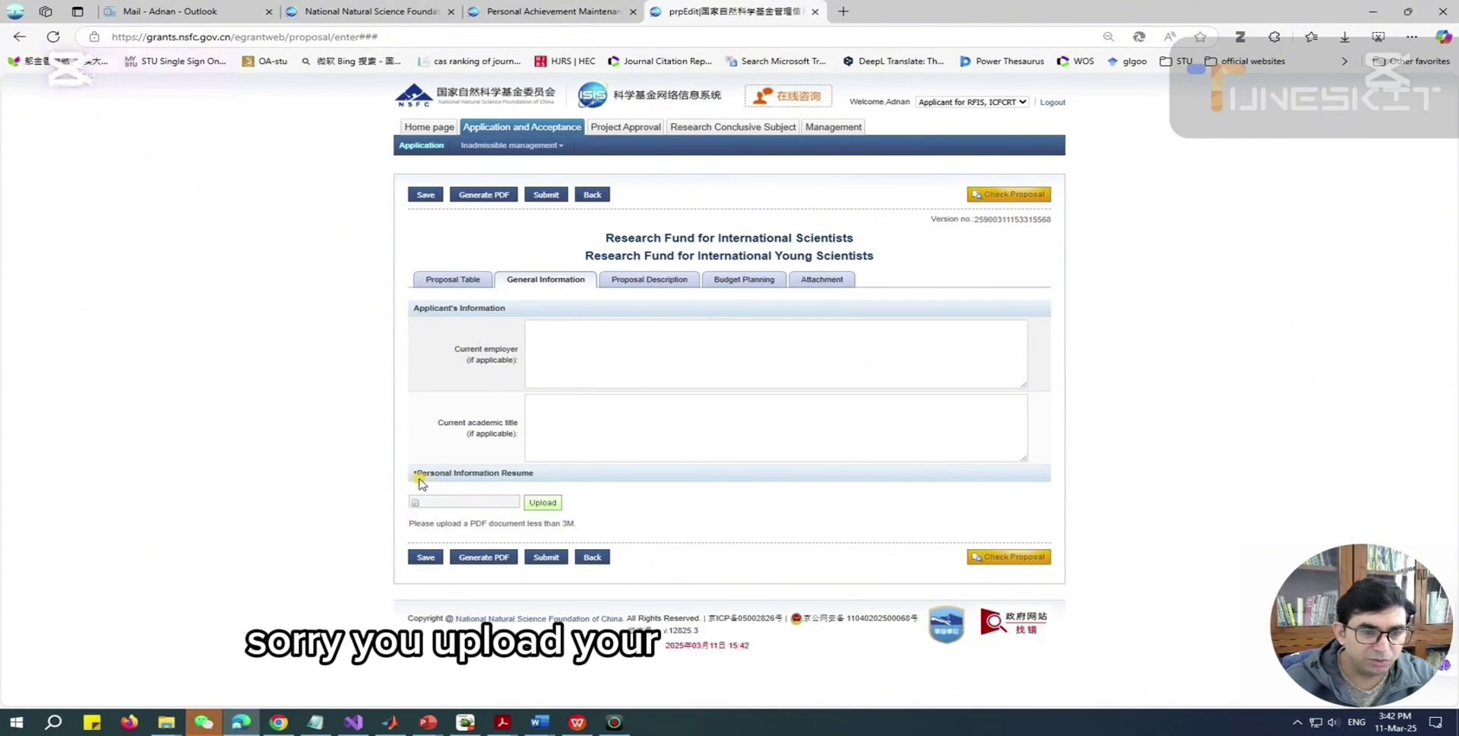
click(543, 504)
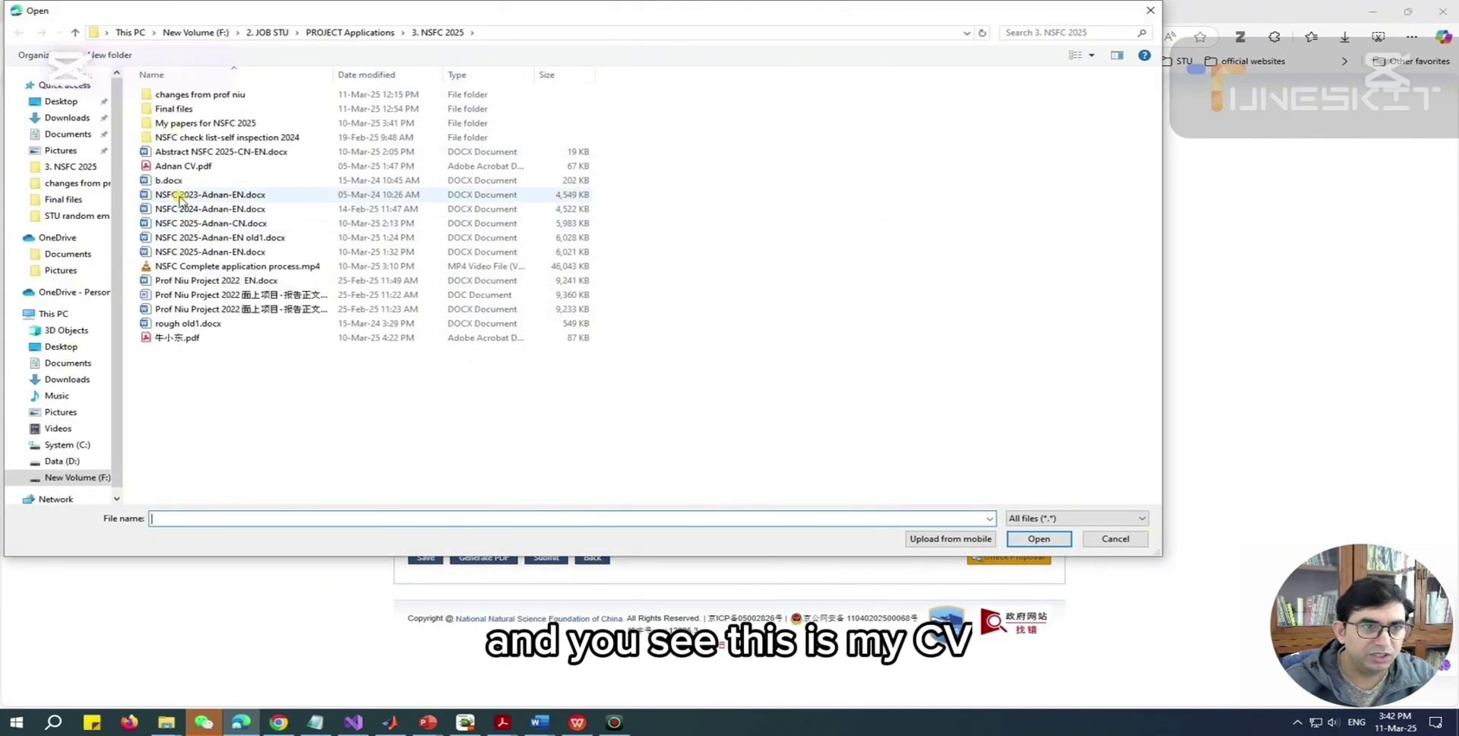
click(198, 168)
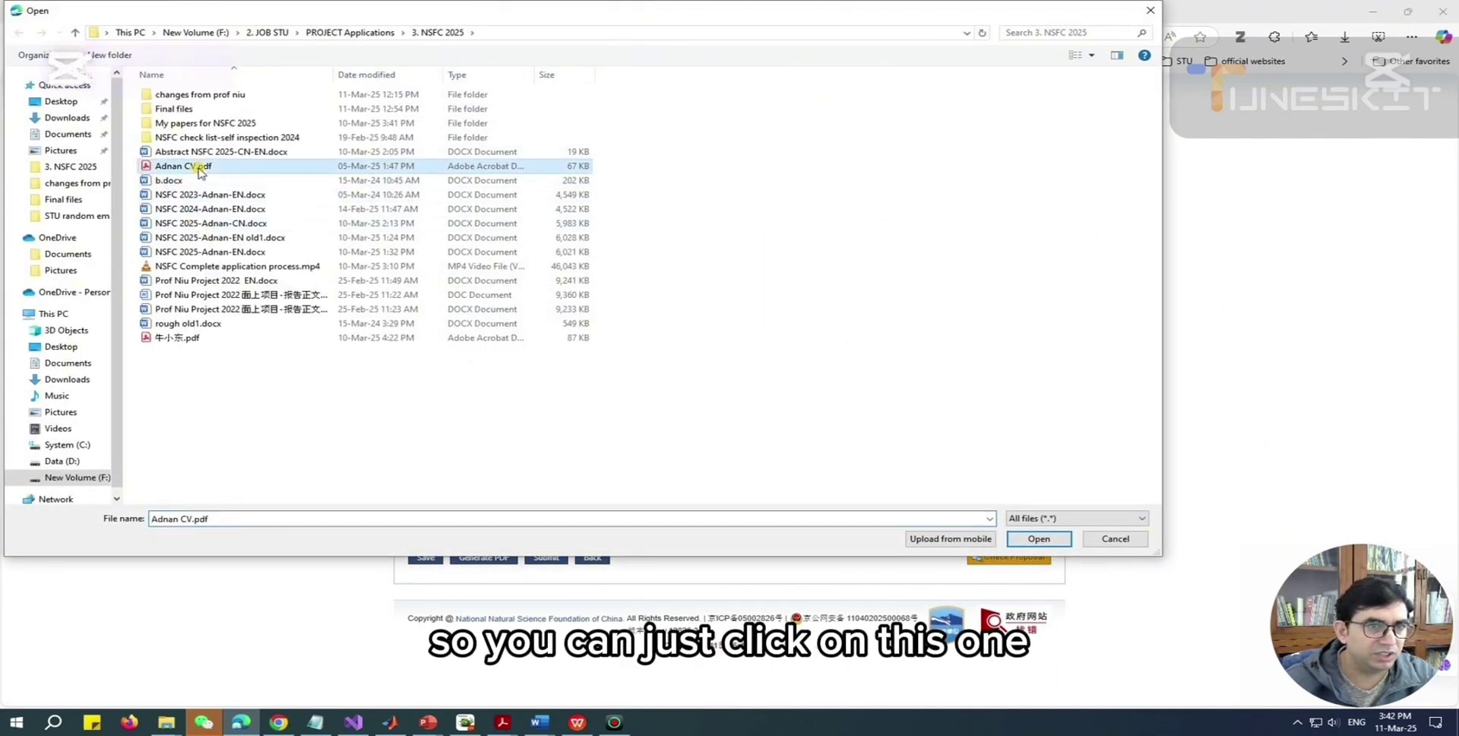
click(1039, 541)
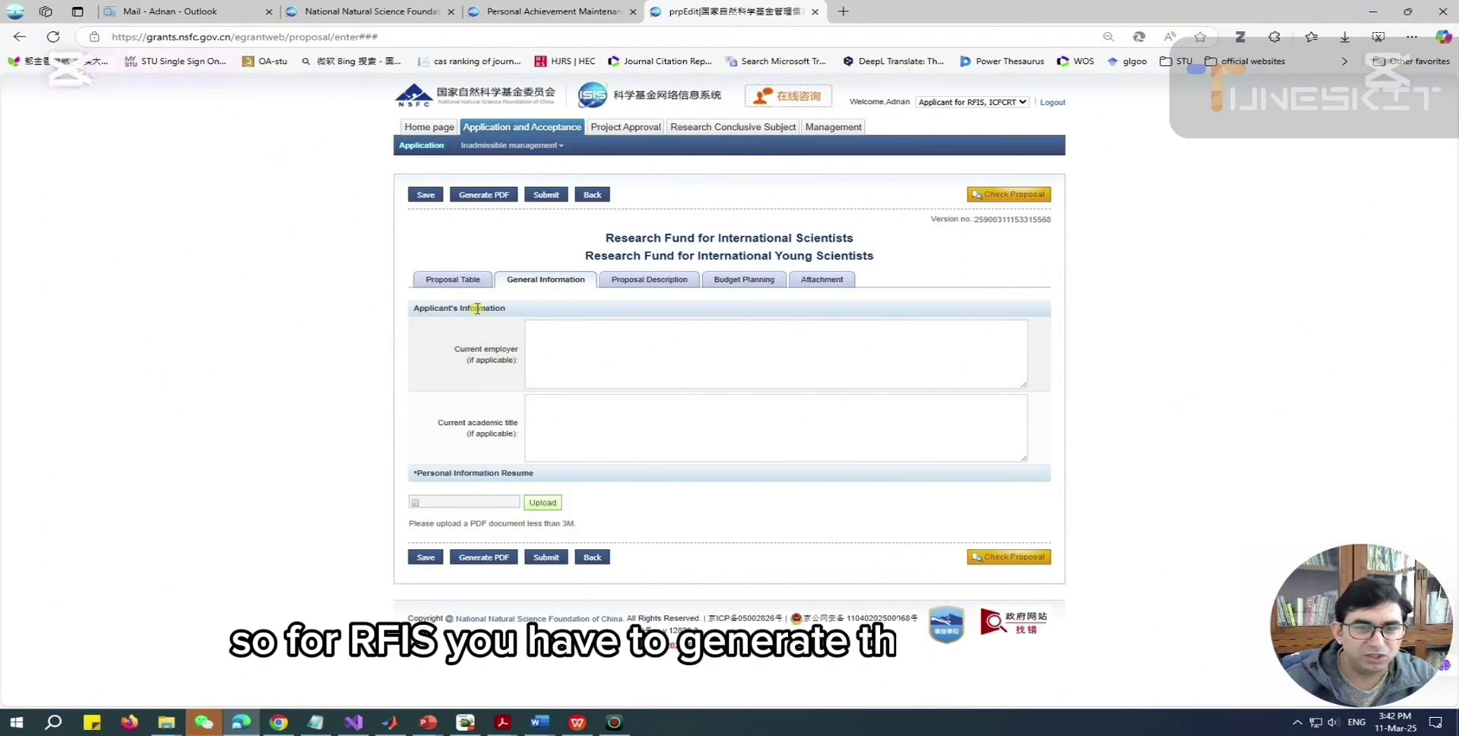
Step: Check the resume types offered when creating a new research resume and cancel the creation
click(362, 10)
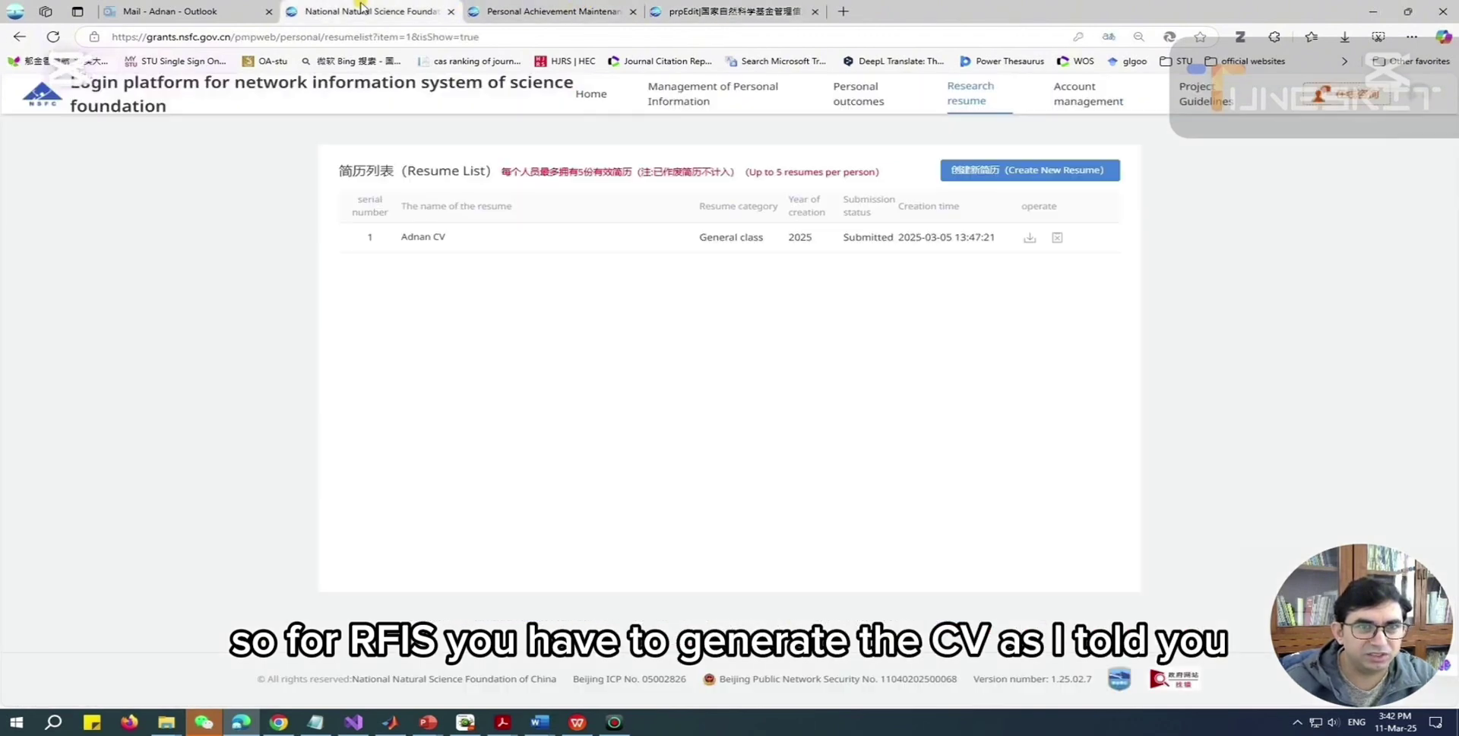
click(1005, 172)
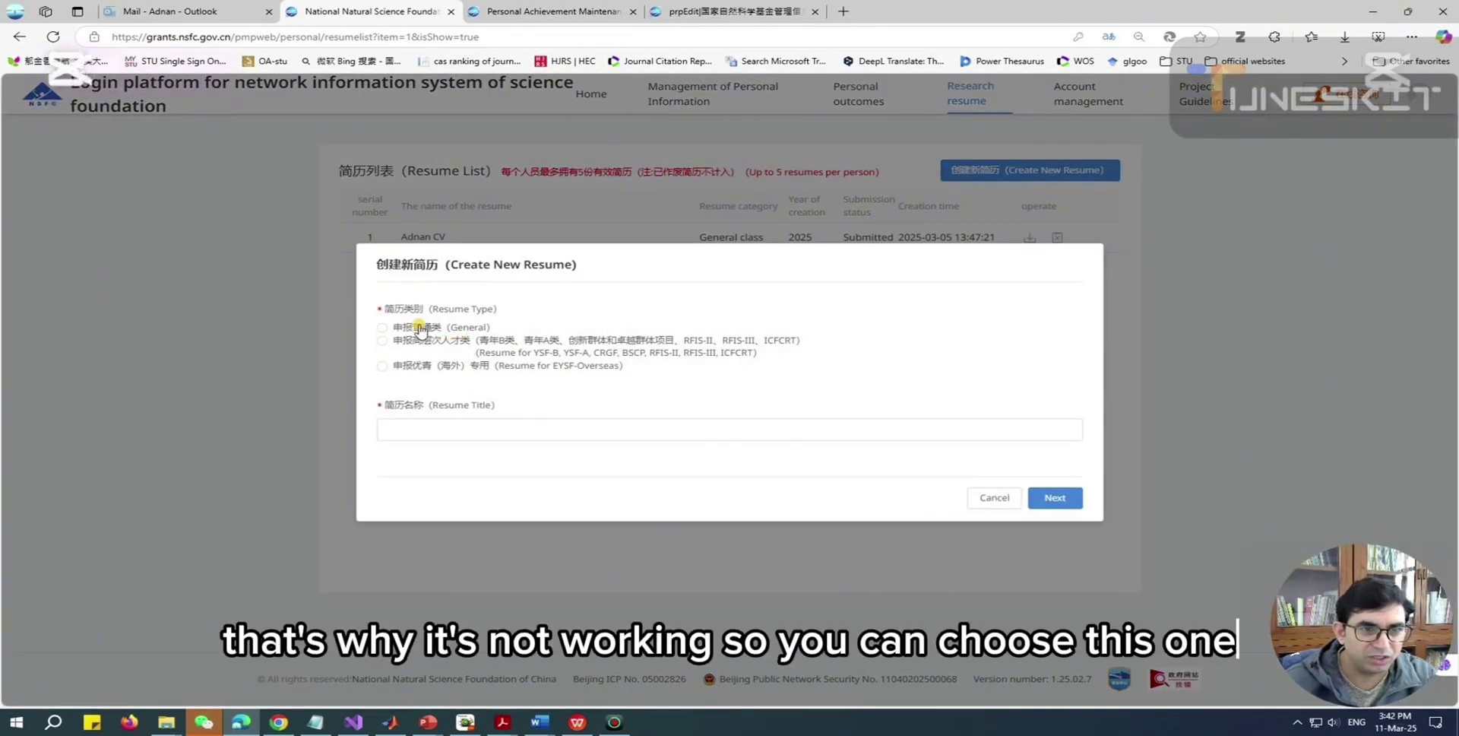
click(994, 498)
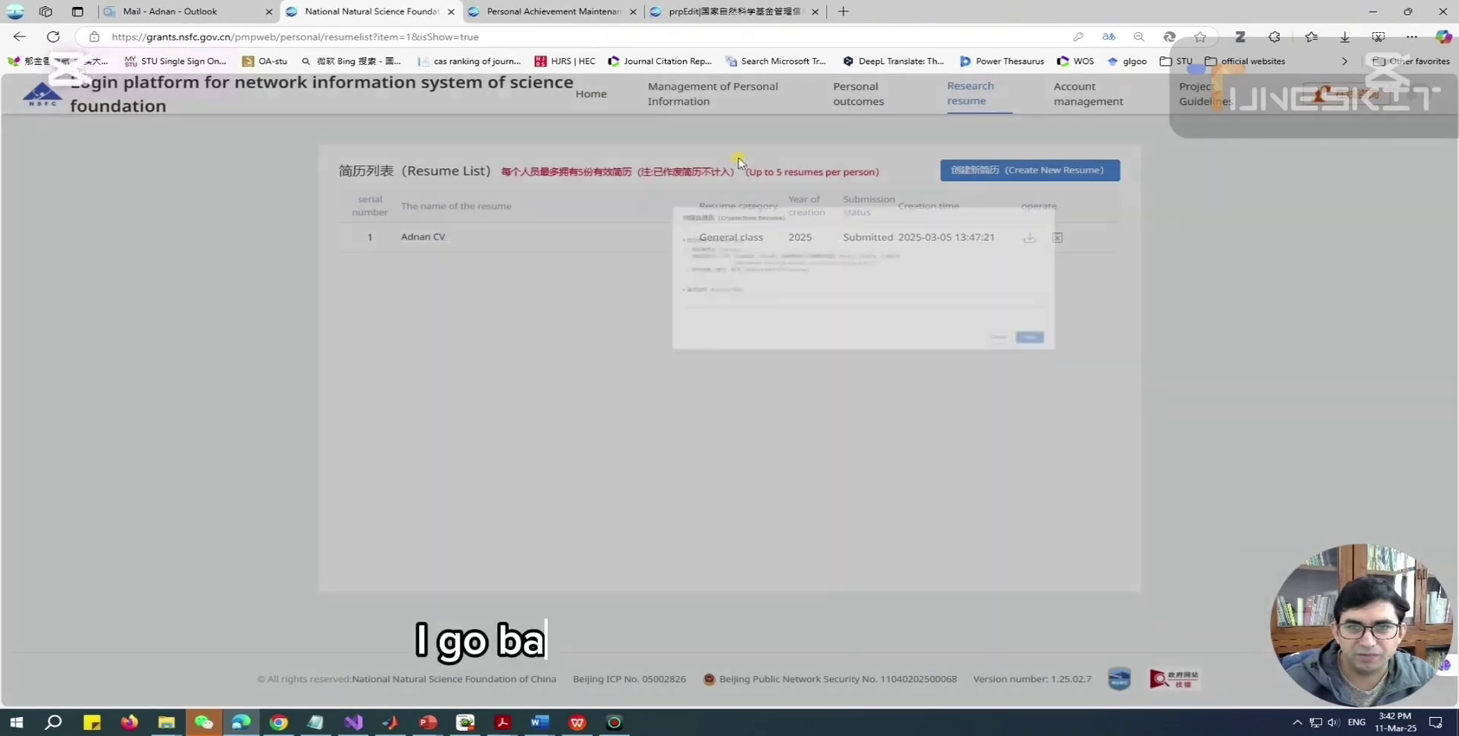
Step: Try to save the proposal's General Information, dismiss the login prompt and close the proposal page
click(682, 9)
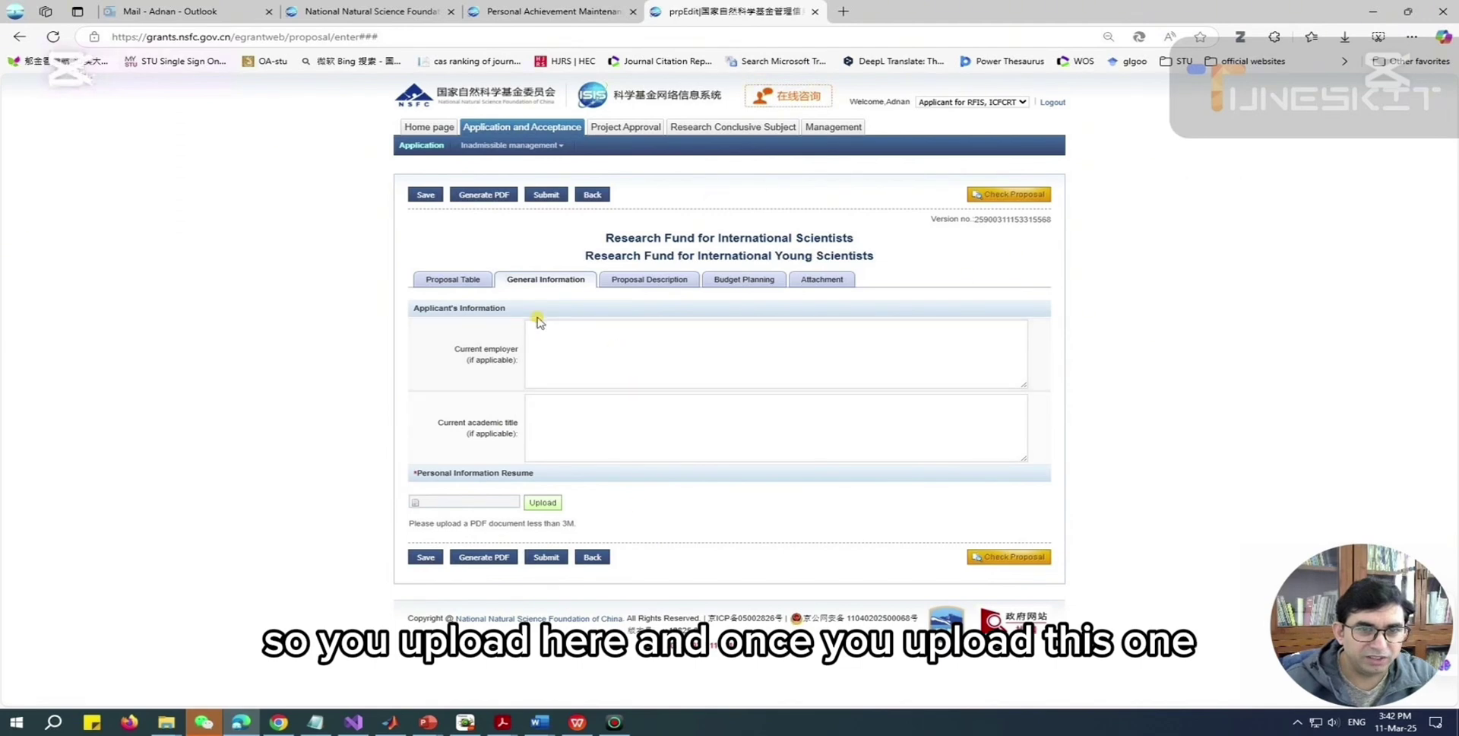
click(426, 559)
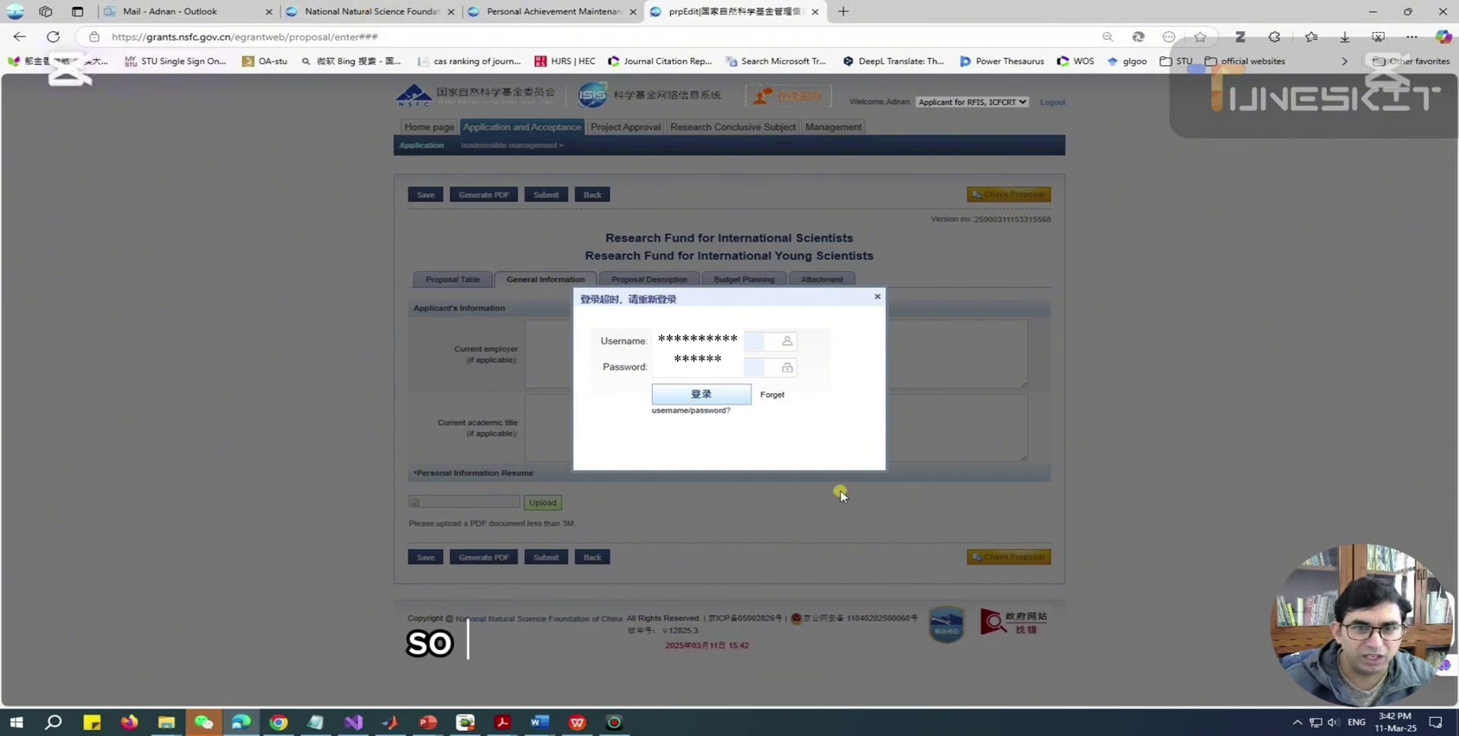
click(876, 300)
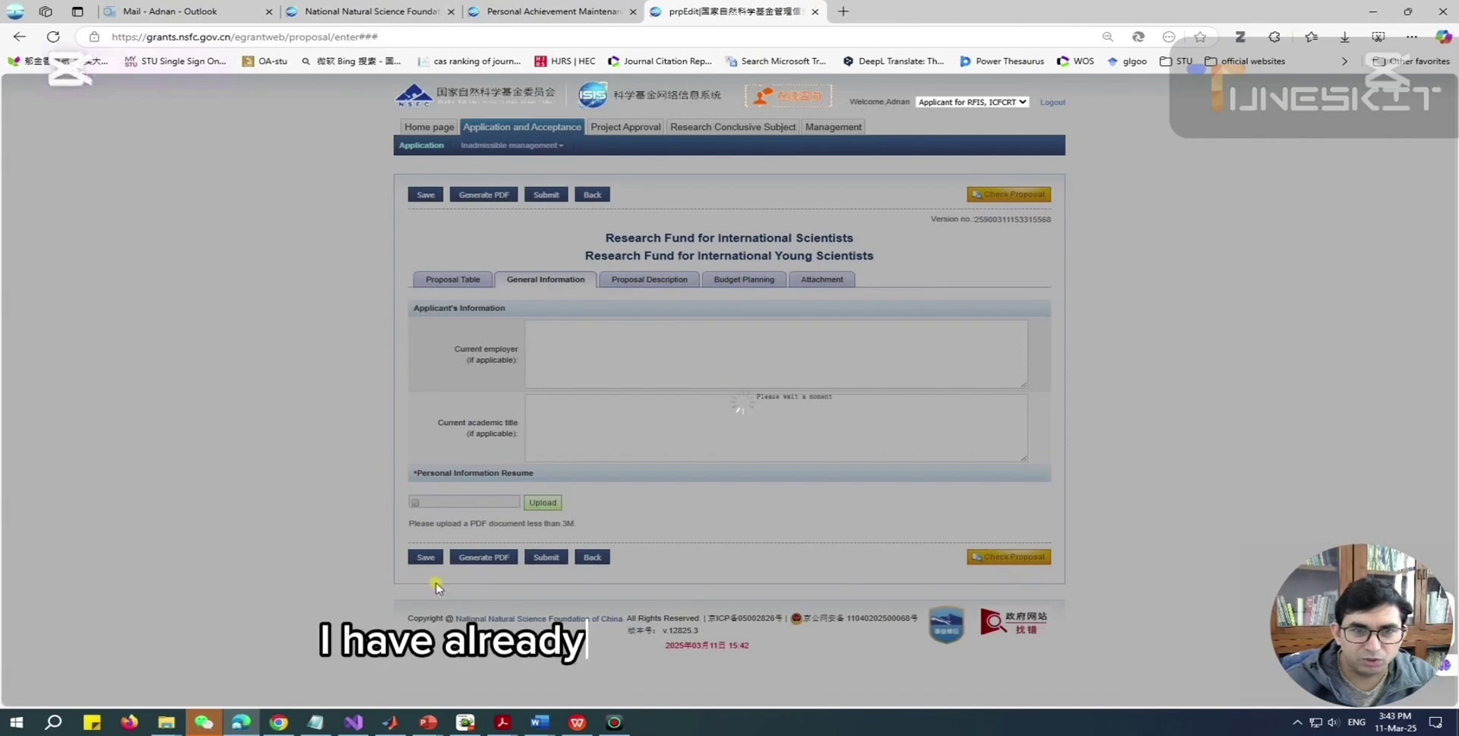
click(814, 12)
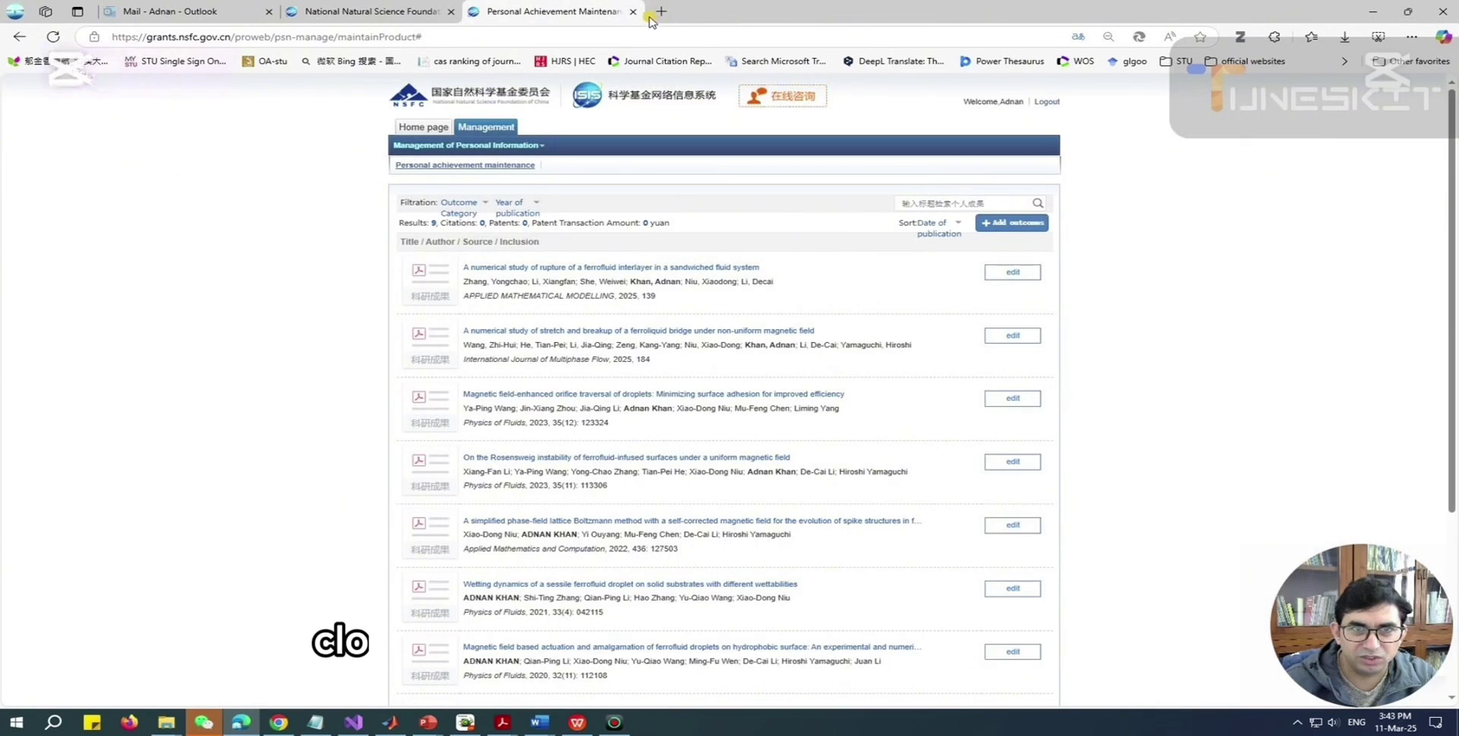
Step: Close the personal achievement page and reopen the Research Fund for International Young Scientists proposal for editing from the RFIS application list
click(633, 13)
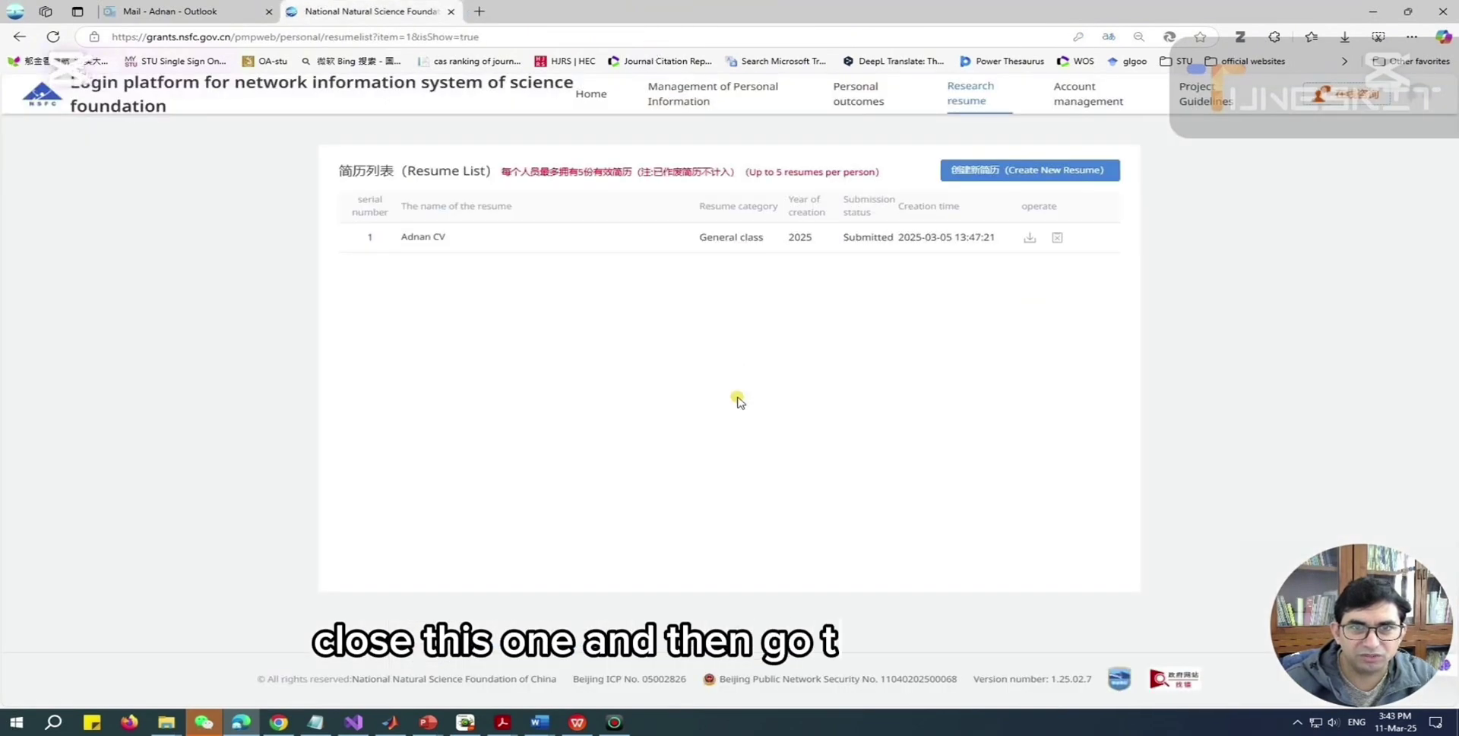
click(584, 96)
click(743, 436)
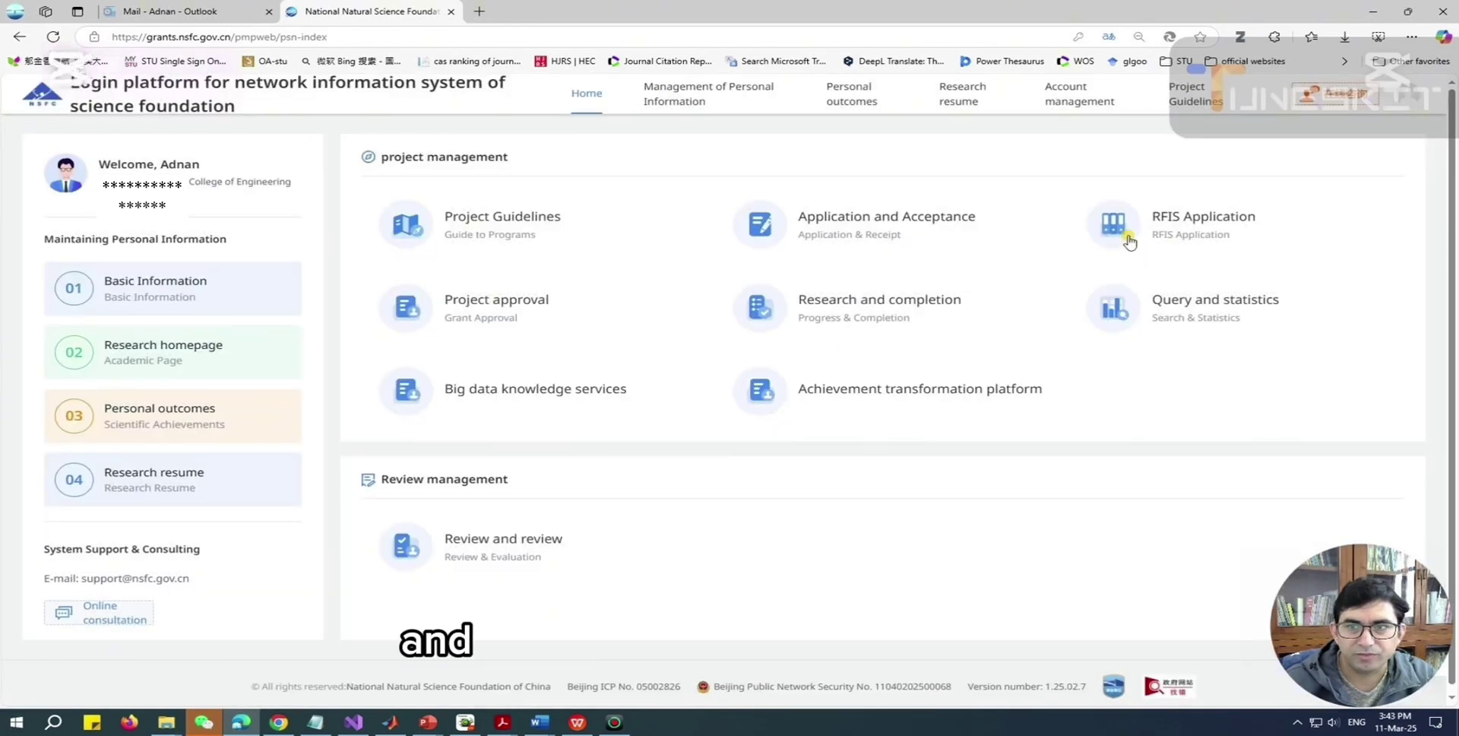
click(1182, 228)
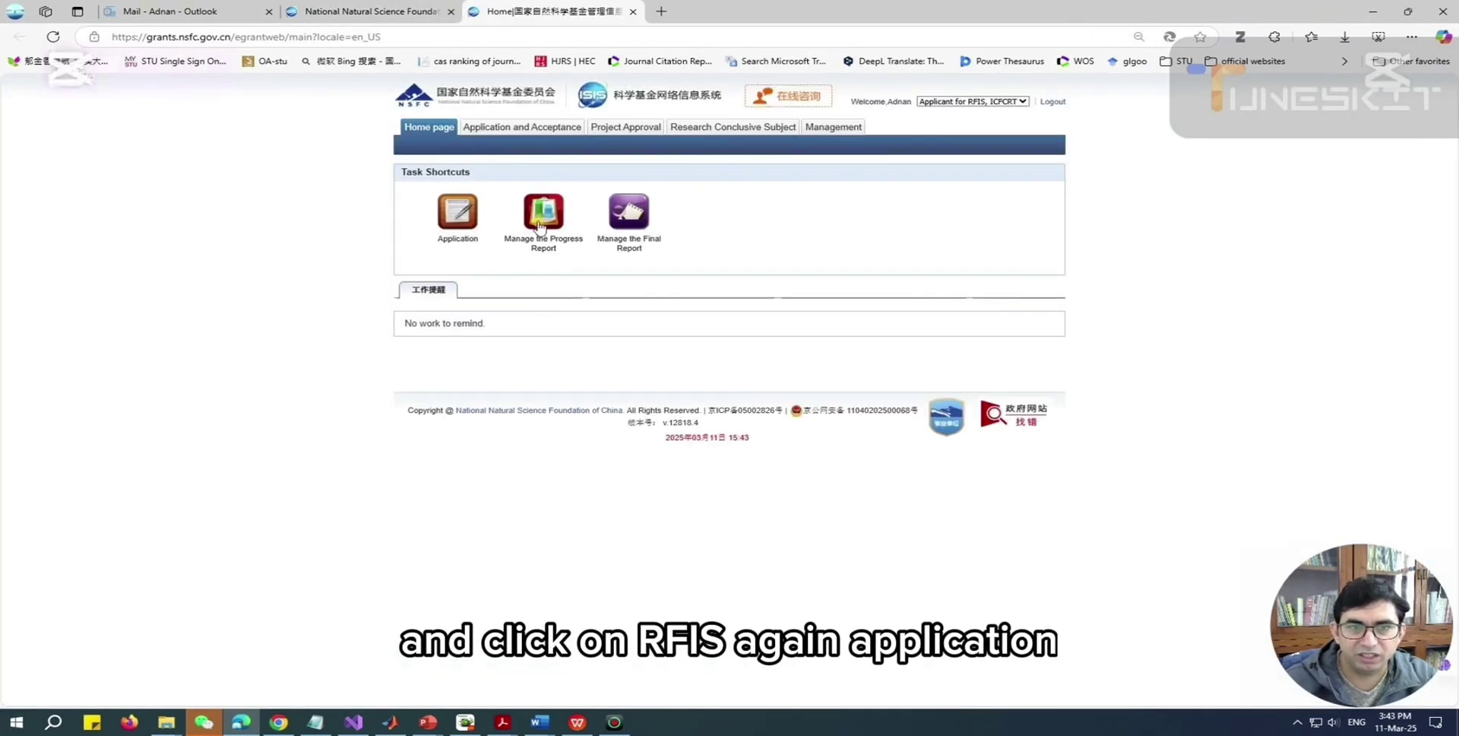
click(456, 220)
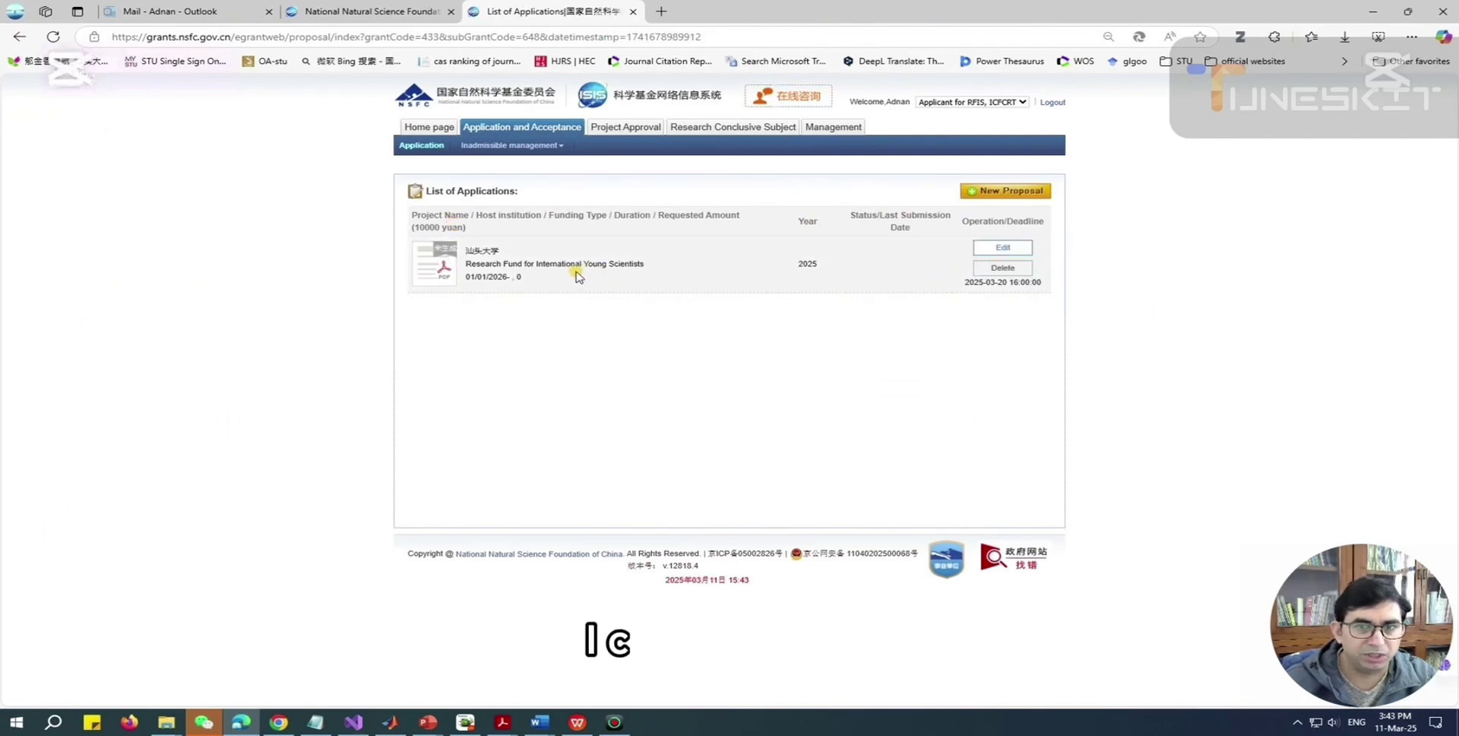
click(1018, 248)
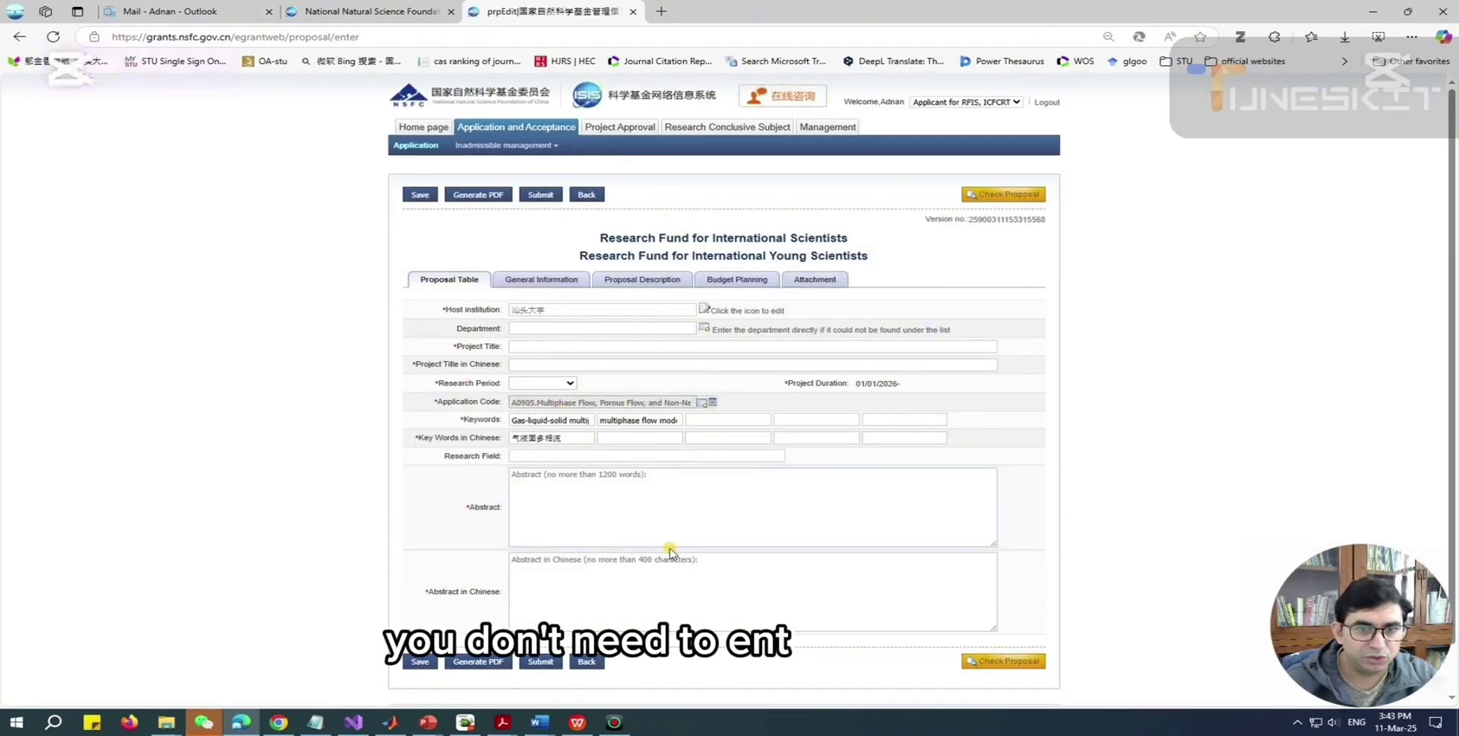
Step: Download the Word template for the Proposal Description, open it and review the research proposal outline
click(544, 281)
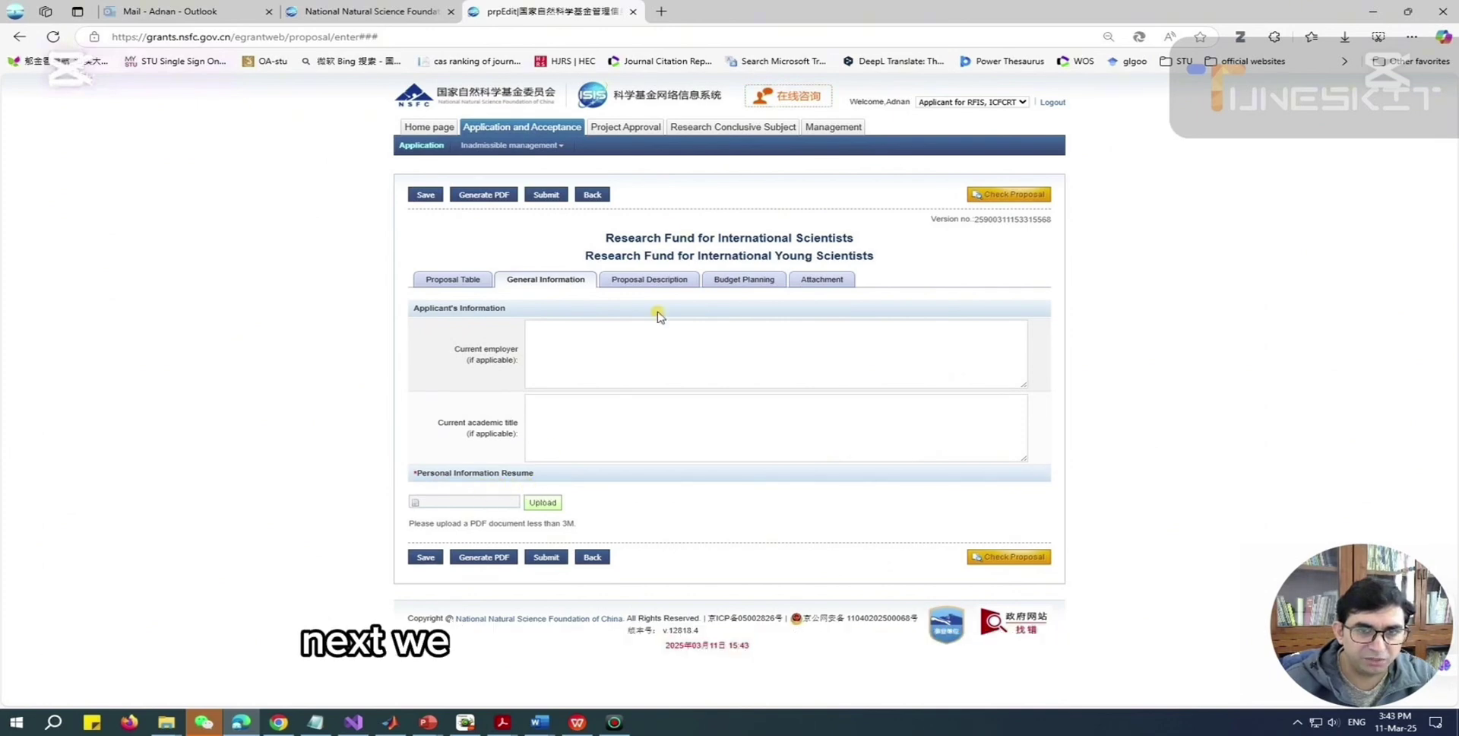
click(650, 285)
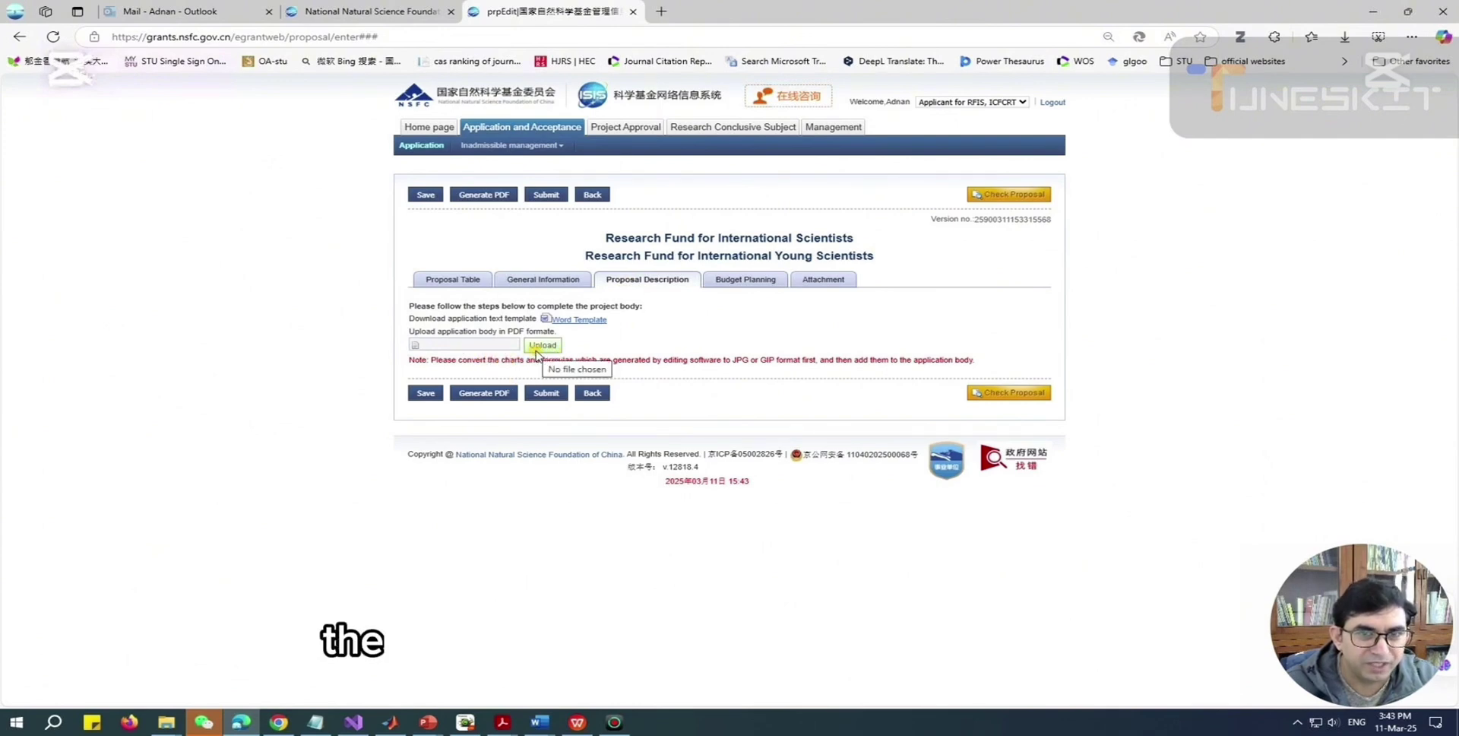
click(581, 326)
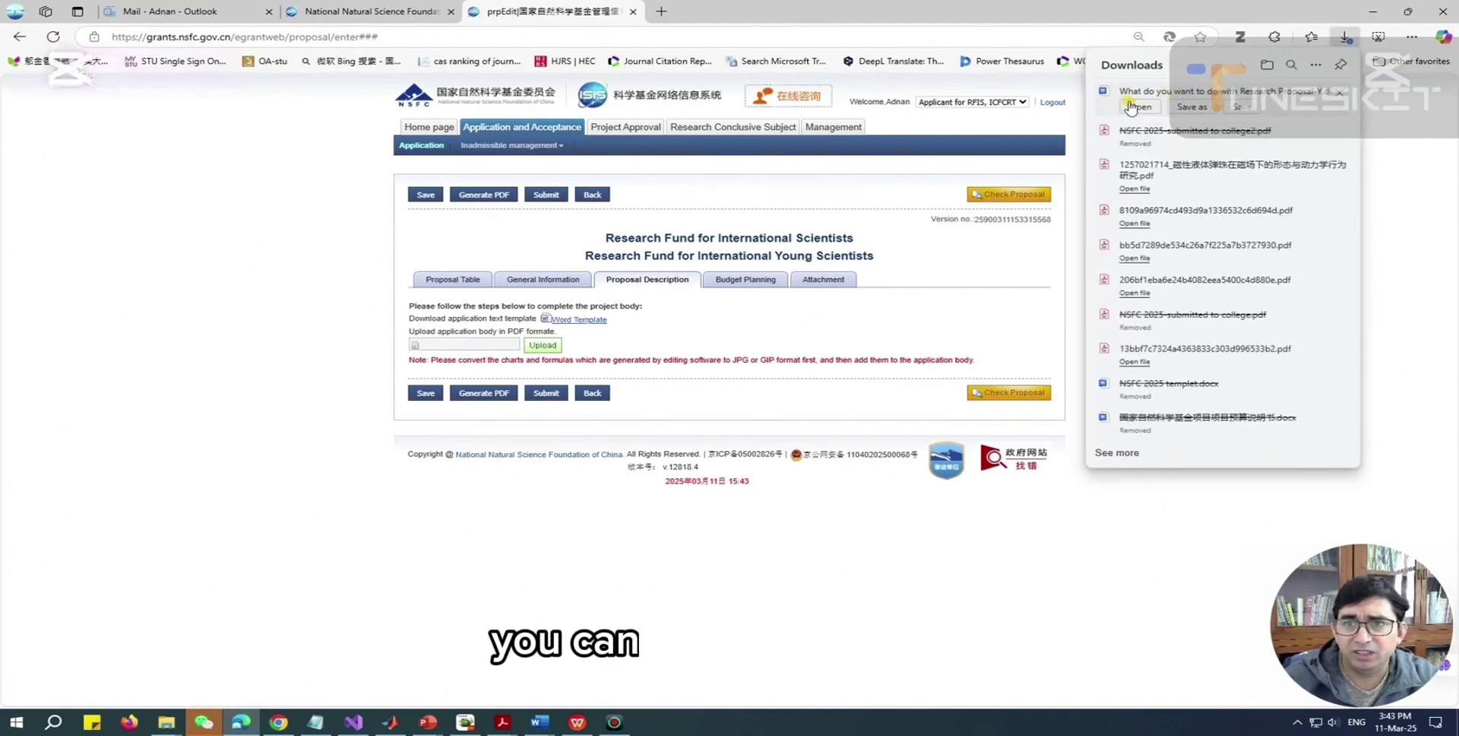
click(1136, 107)
scroll(418, 365, down, 5)
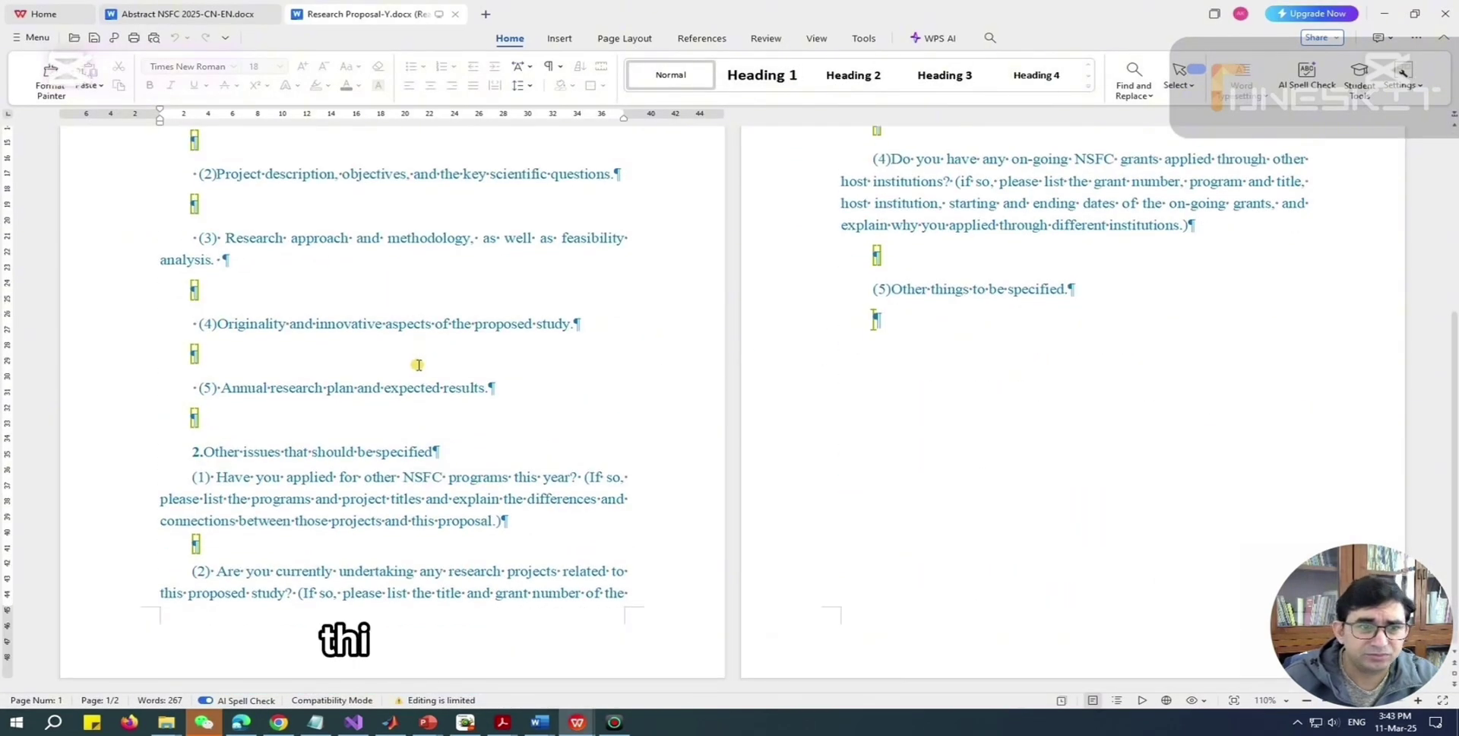
scroll(418, 365, up, 5)
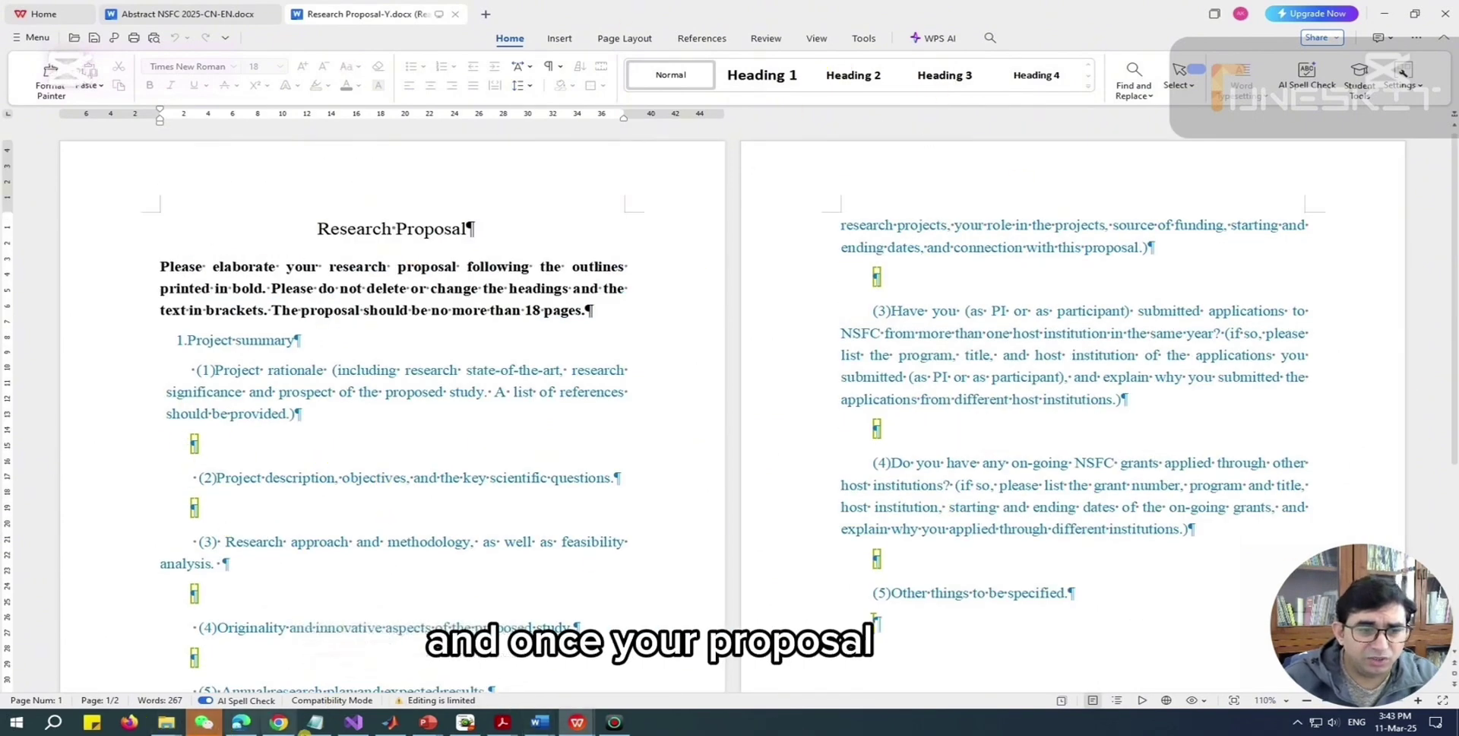
Step: Return to the proposal page and check the file format required for the application body
click(241, 723)
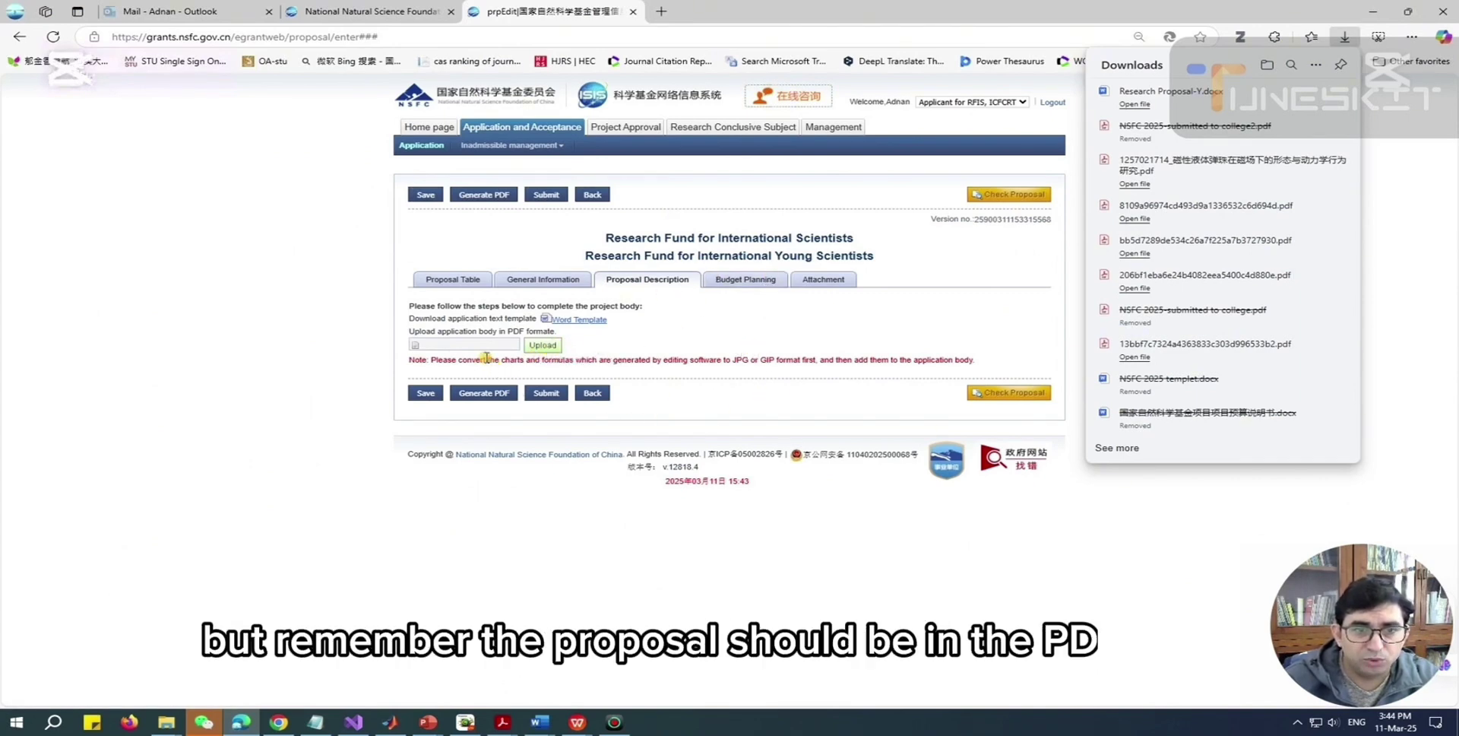
click(511, 332)
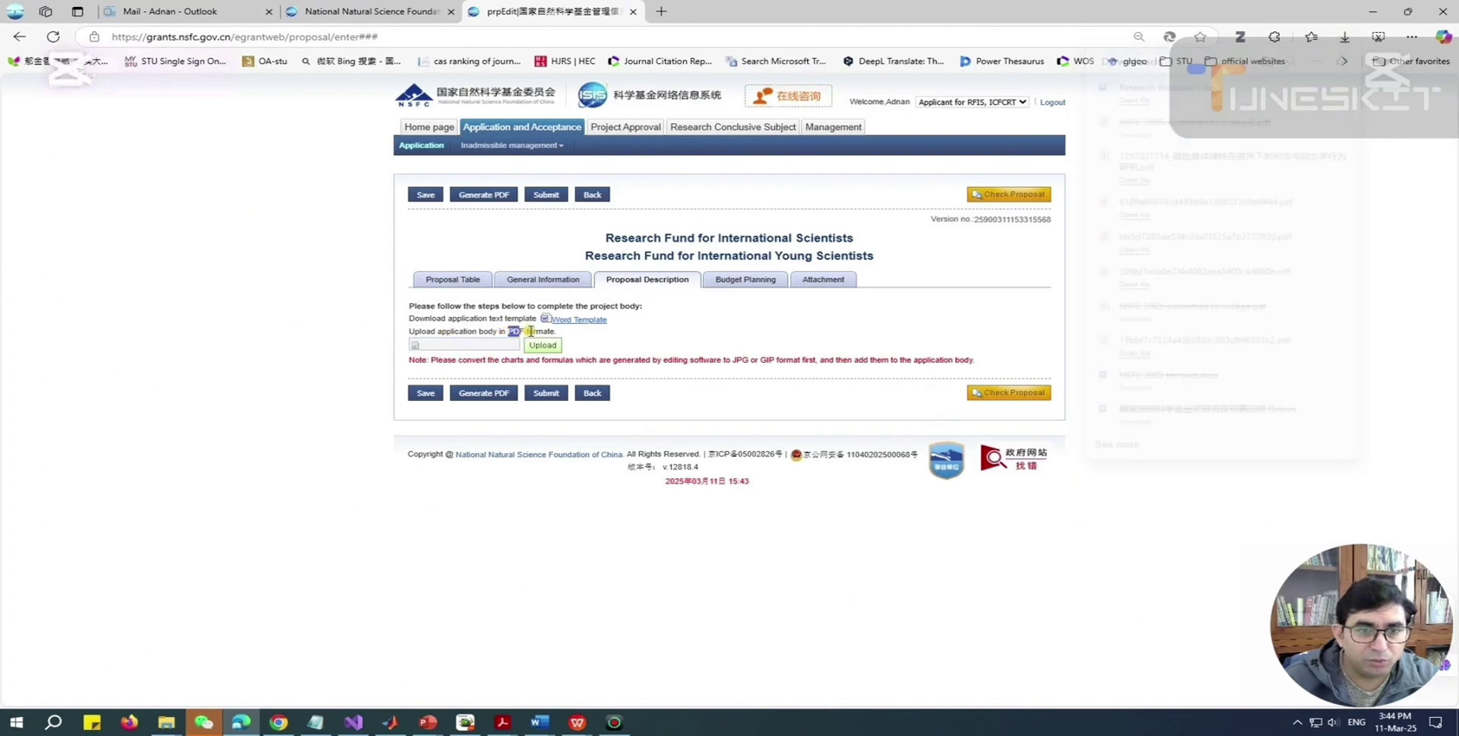
drag(508, 332, 557, 332)
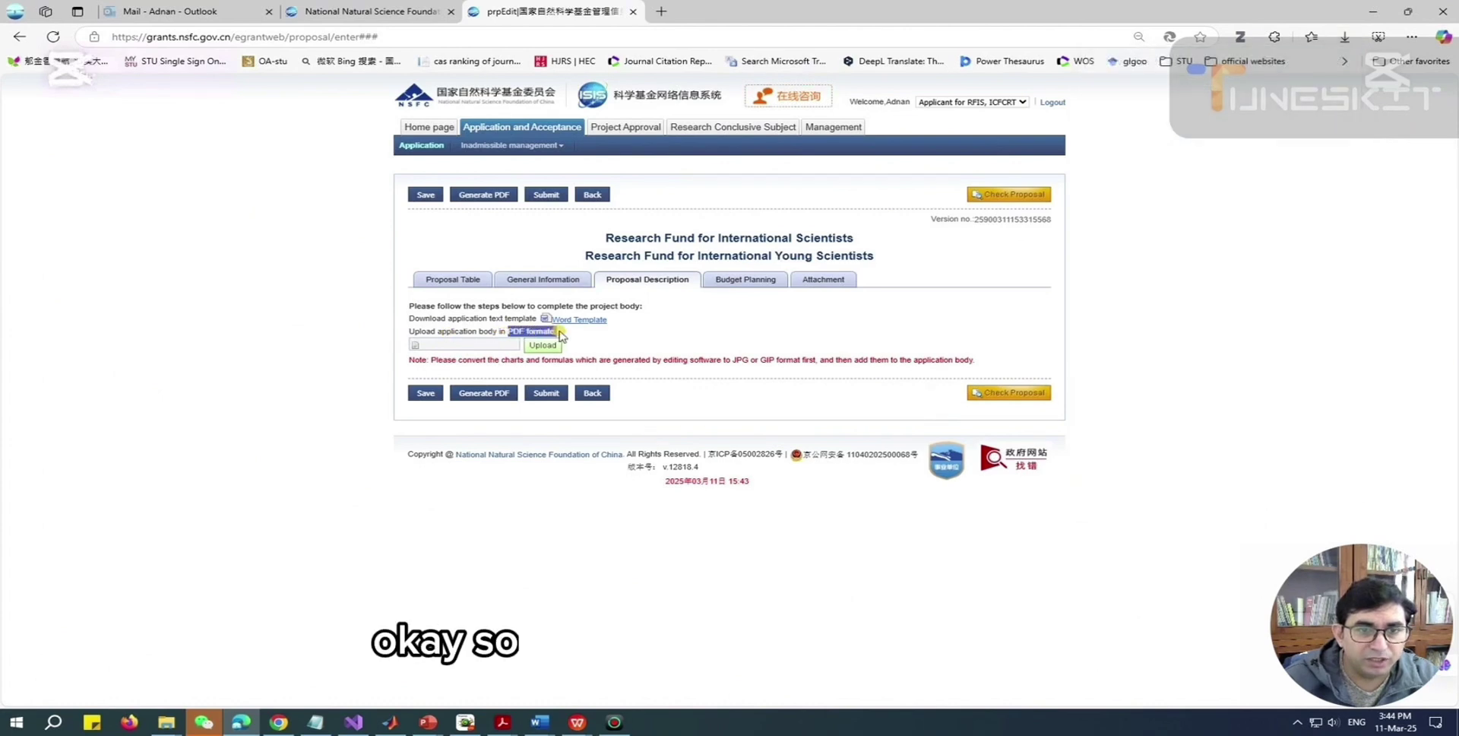
click(670, 355)
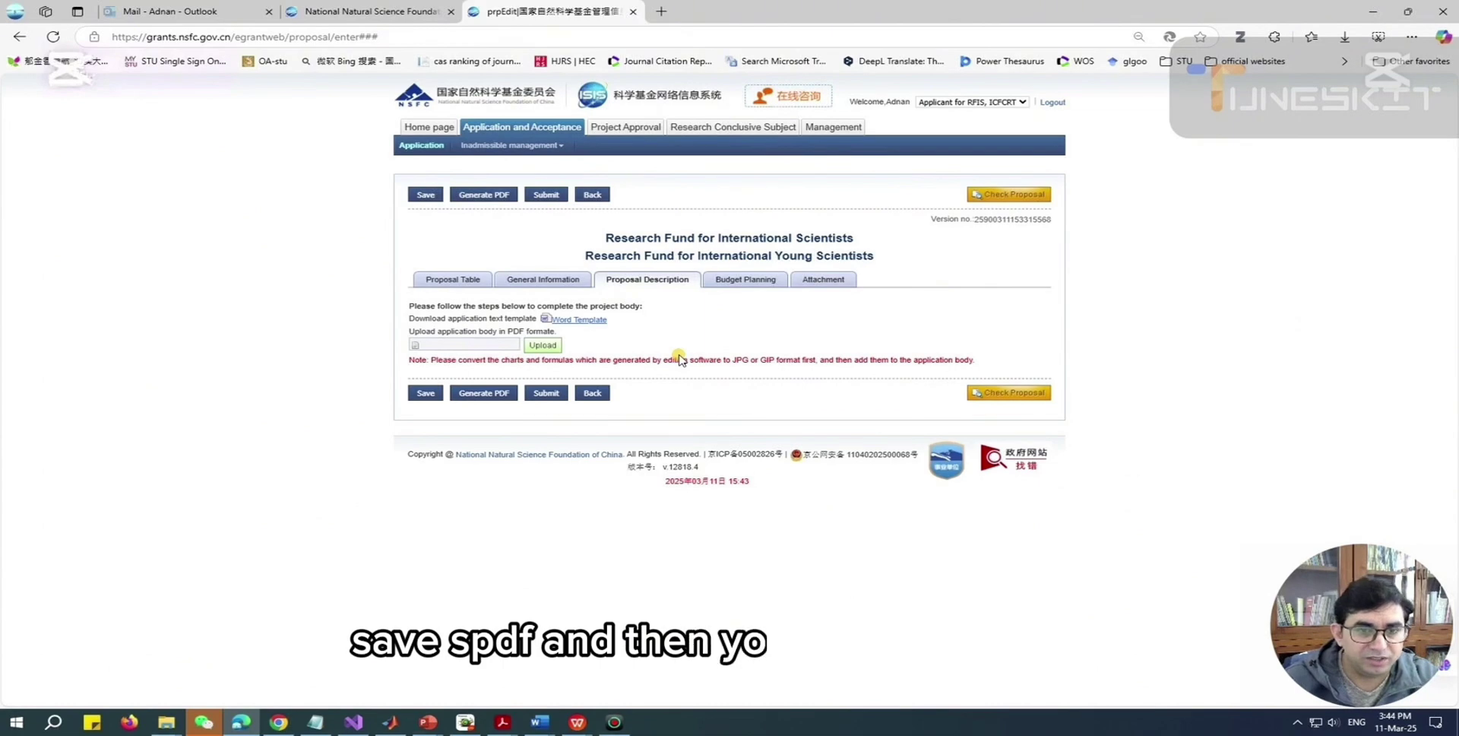
Step: Select NSFC 2025.pdf from the Final files folder for the application body upload, cancel the selection and try to save the proposal
click(542, 345)
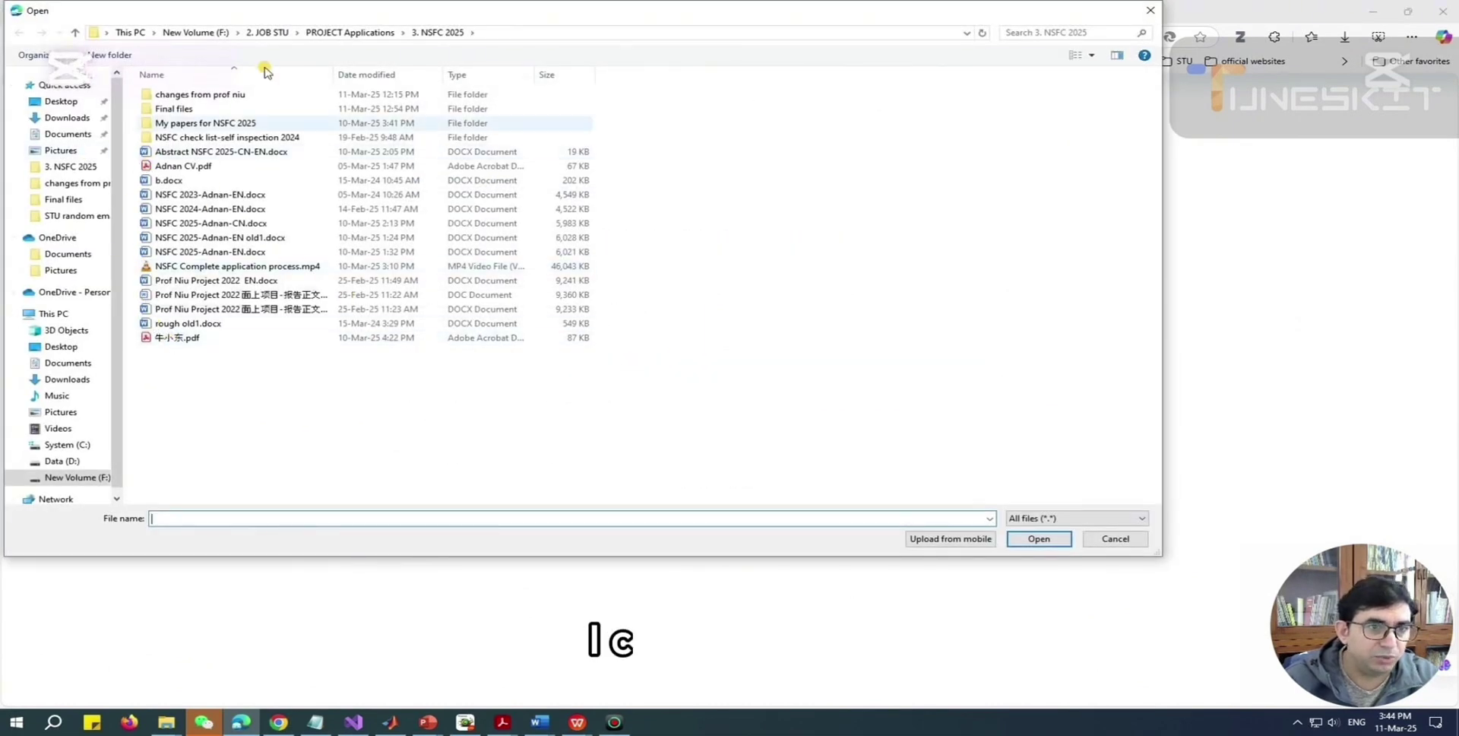
double_click(175, 108)
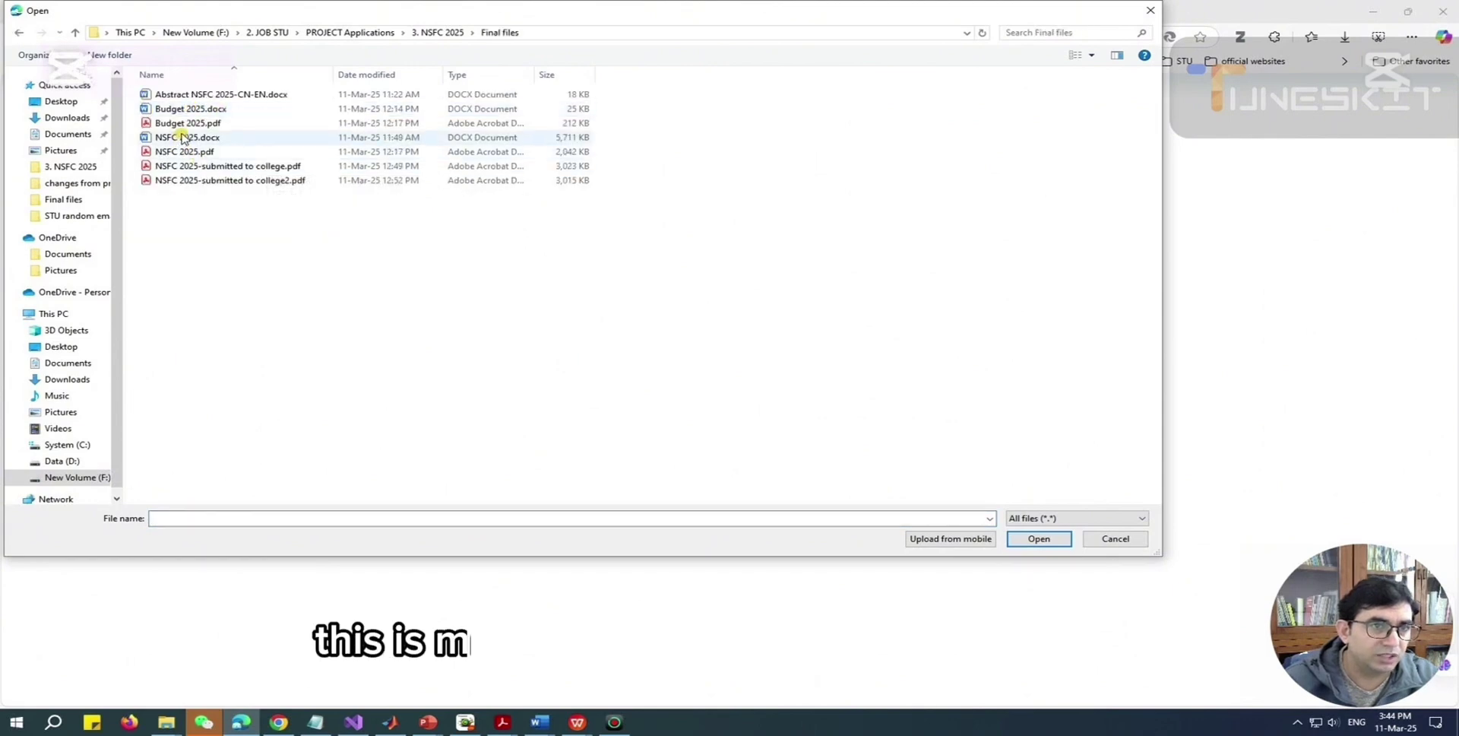
click(190, 152)
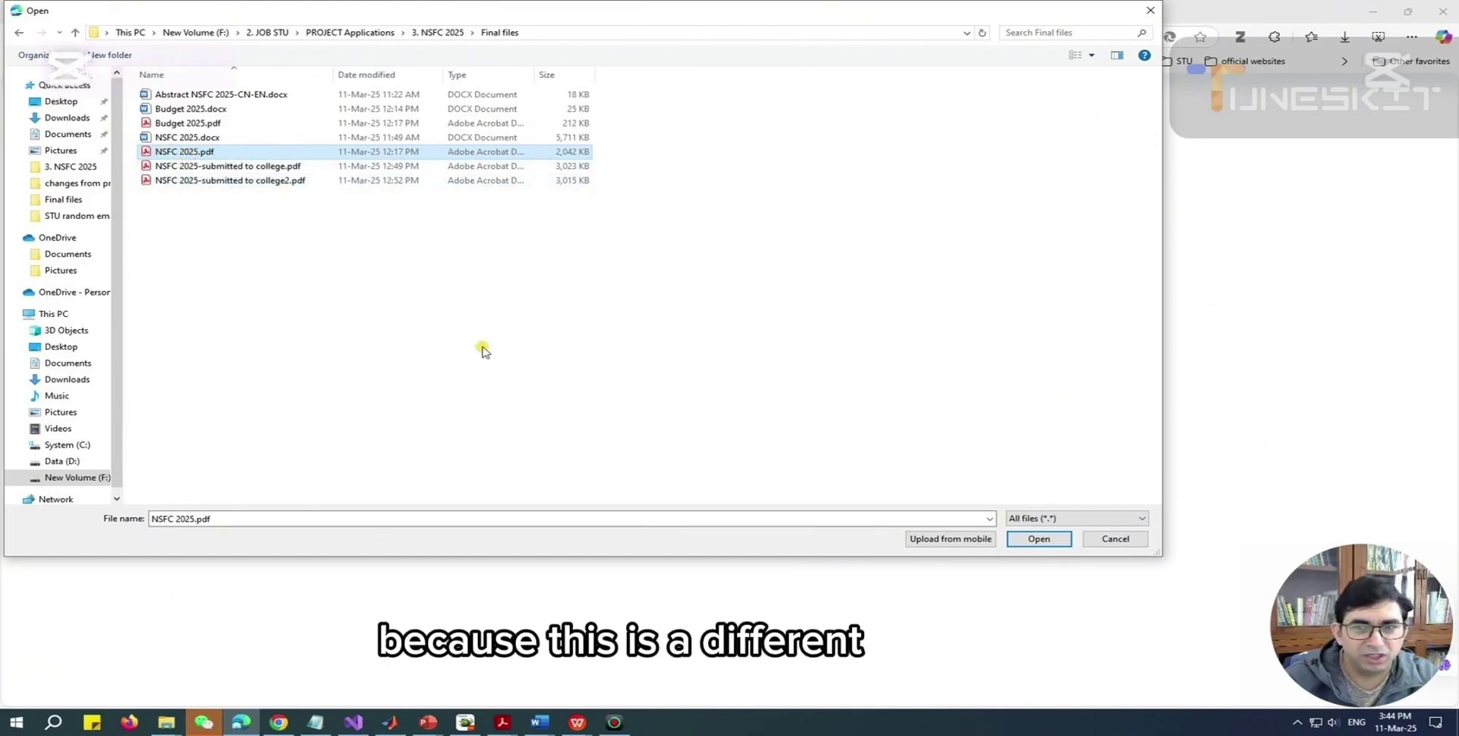
click(1113, 539)
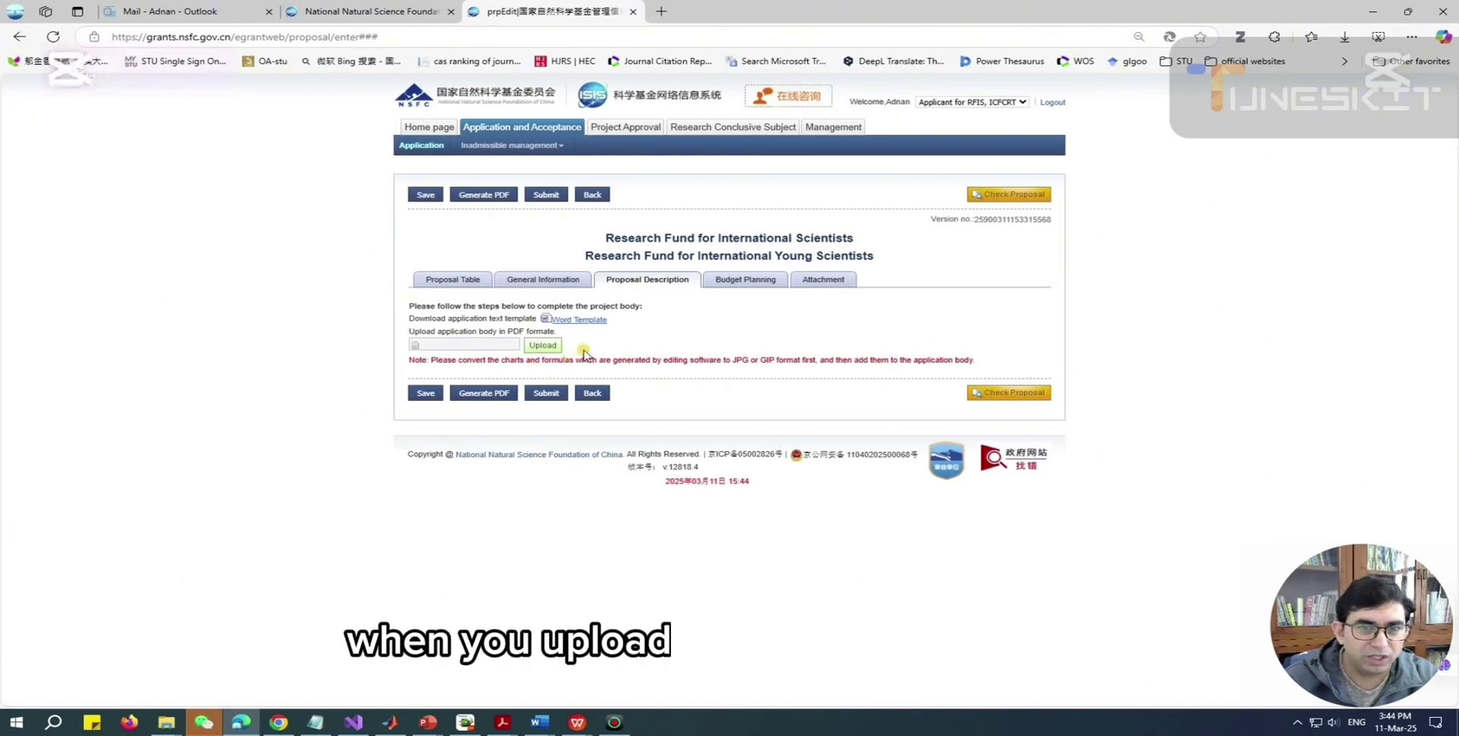
click(425, 393)
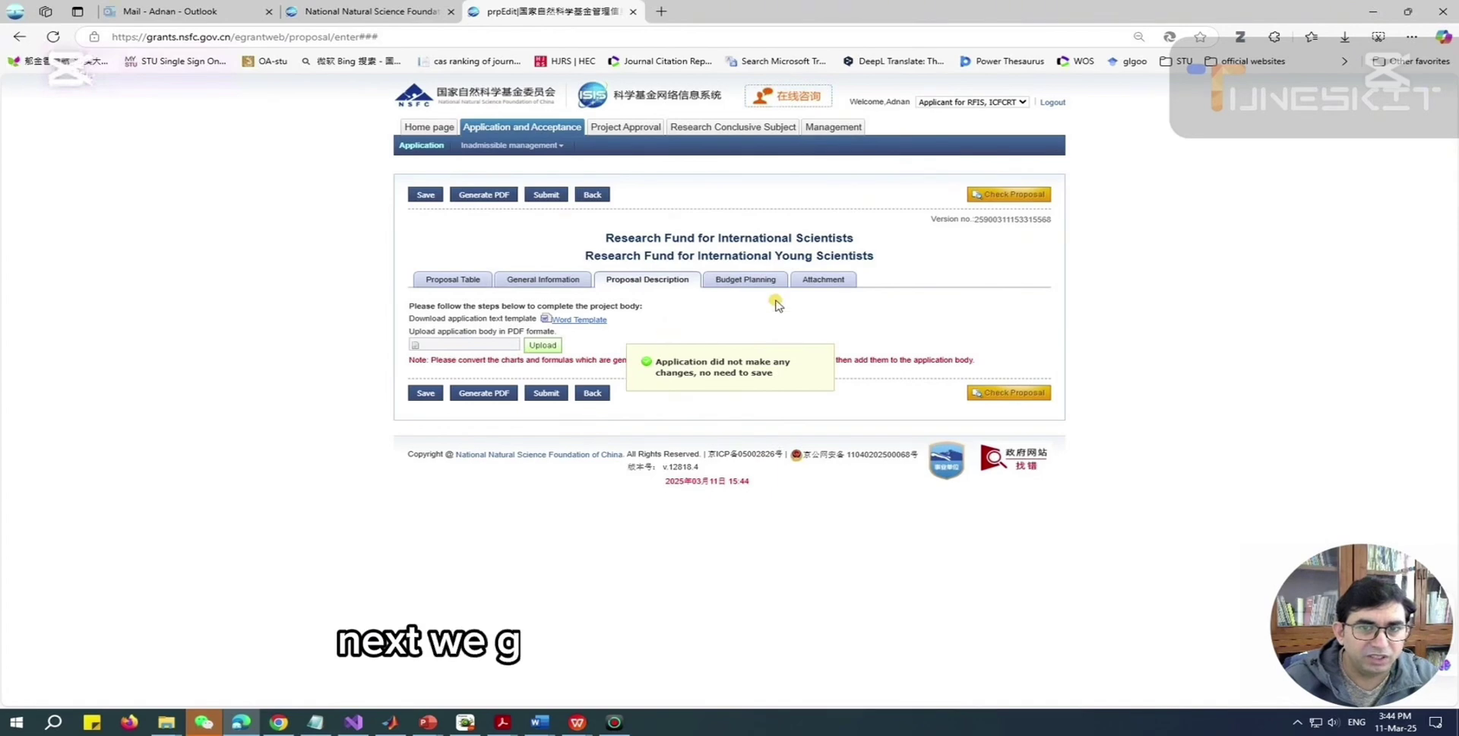
Step: Look over the Budget Planning section and examine the cost items in the 2021 project's Budget Justification English.docx
click(750, 282)
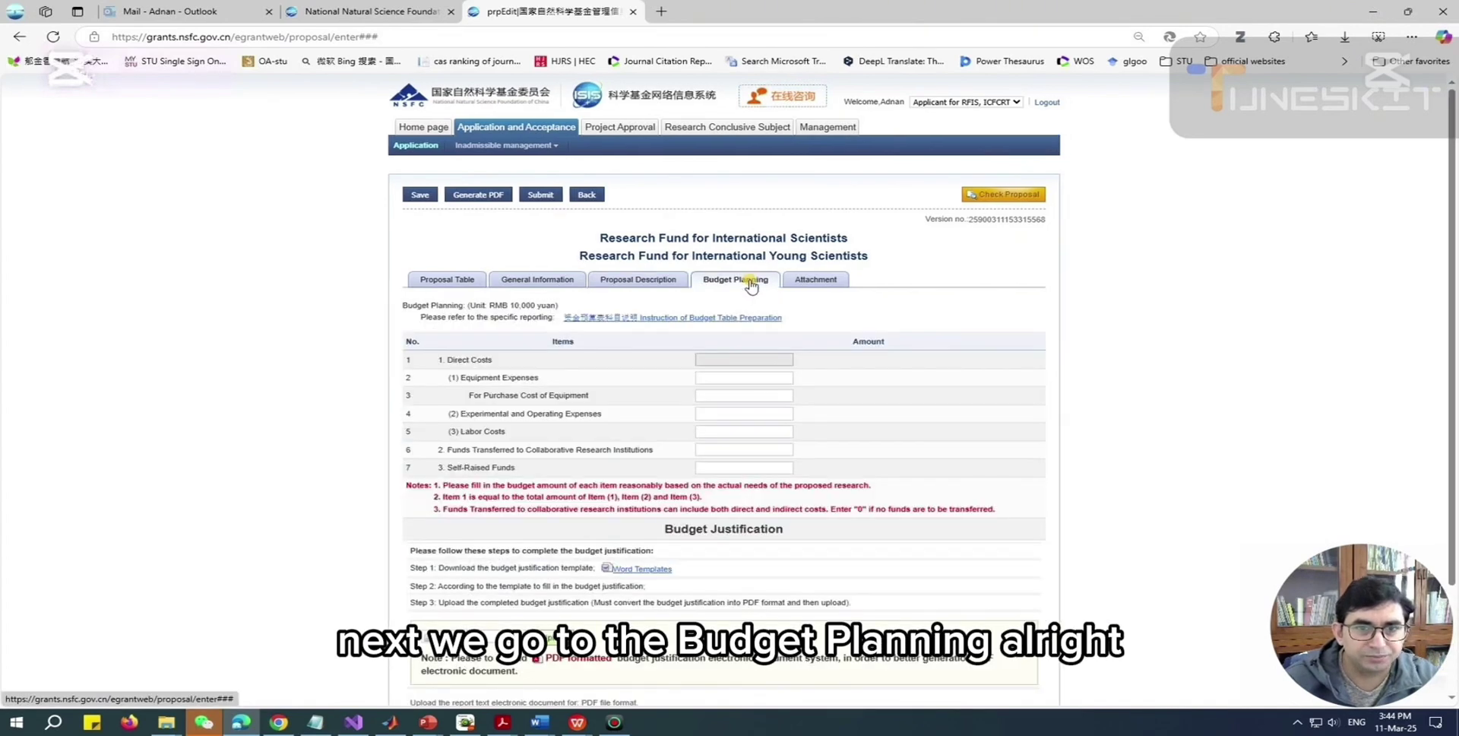
scroll(497, 429, down, 1)
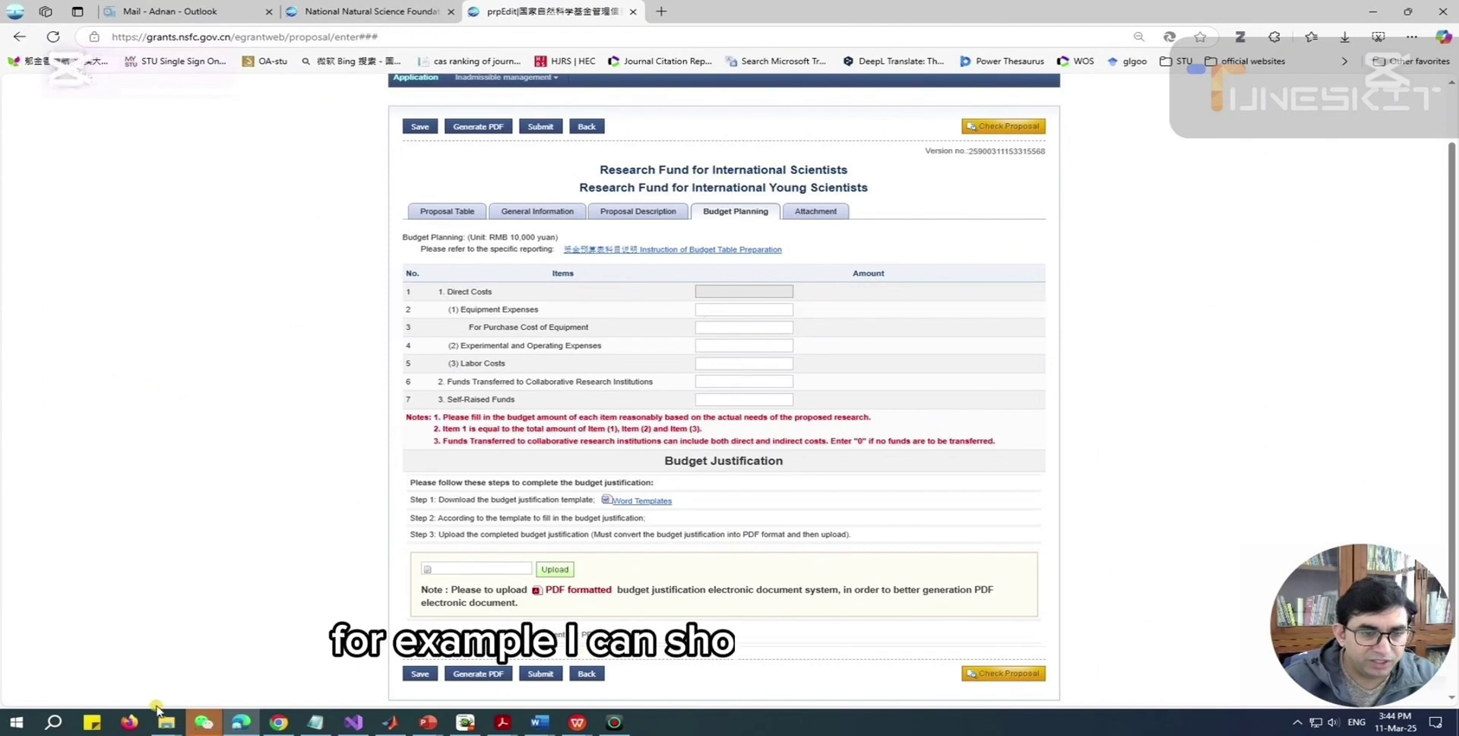
mouse_move(166, 722)
click(313, 627)
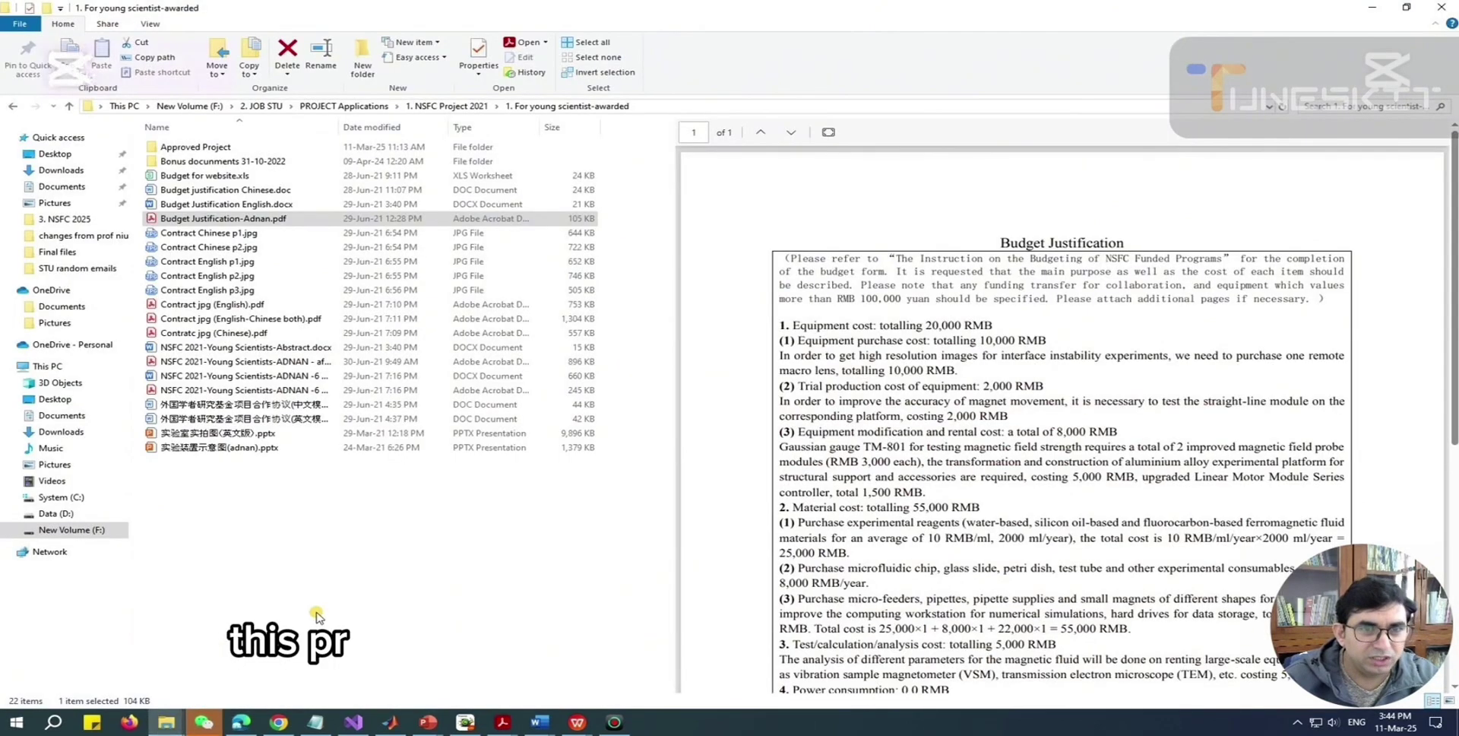
click(212, 205)
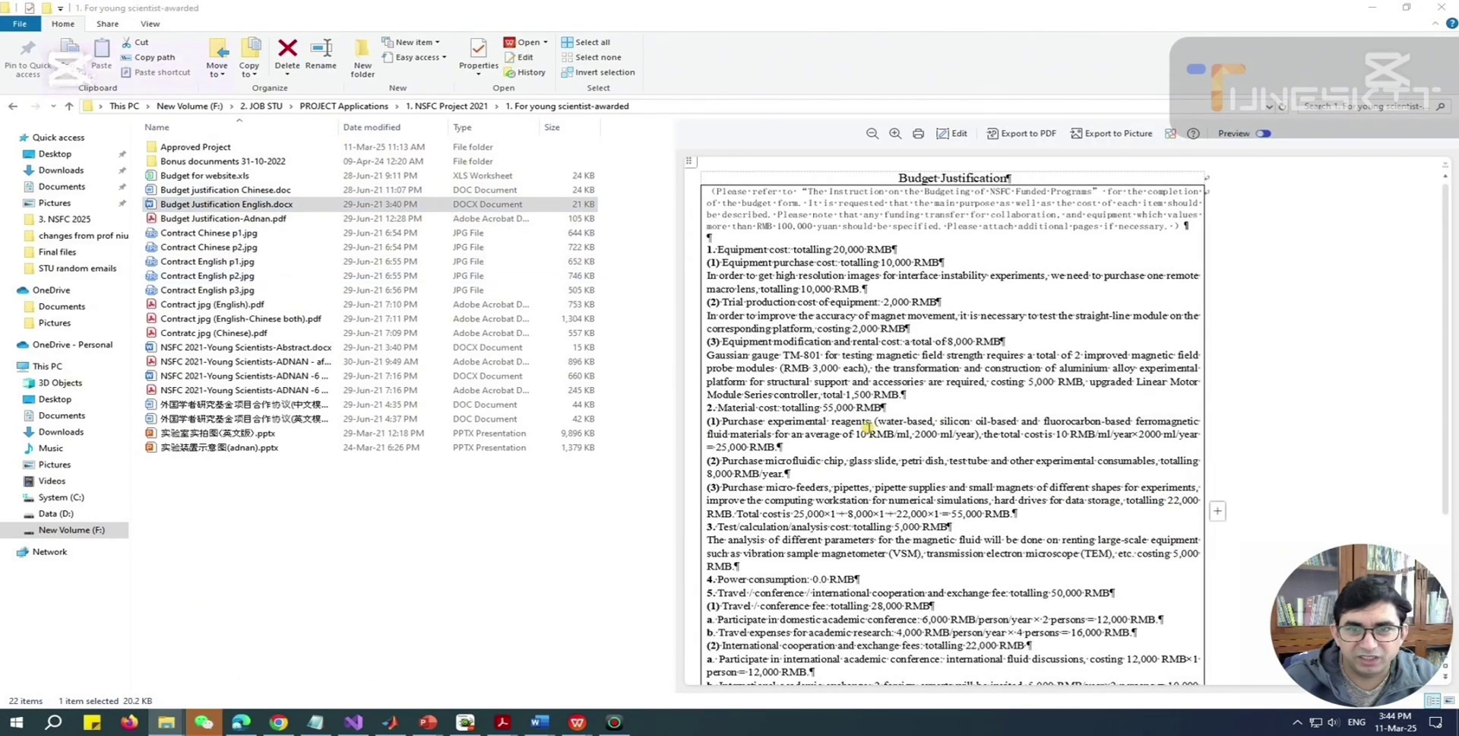
double_click(228, 205)
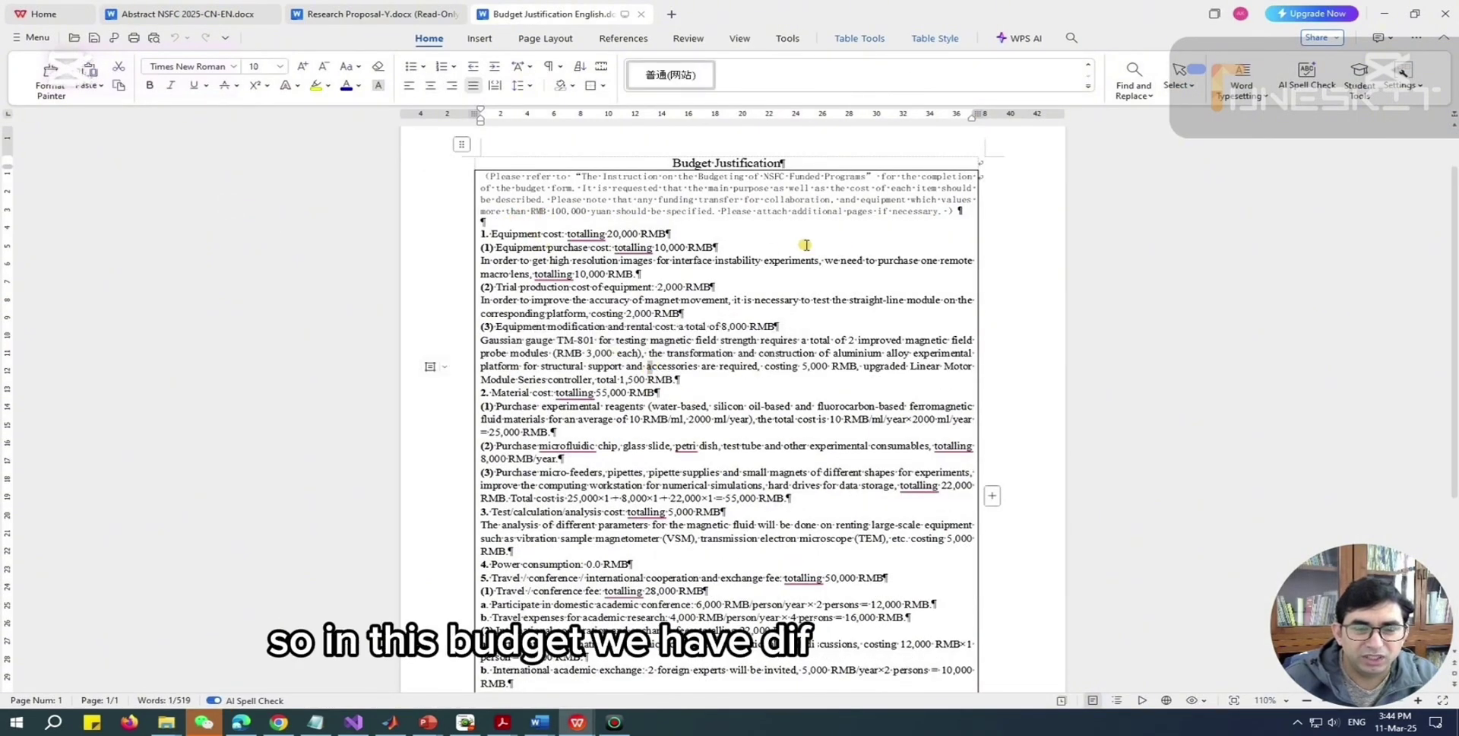
click(507, 255)
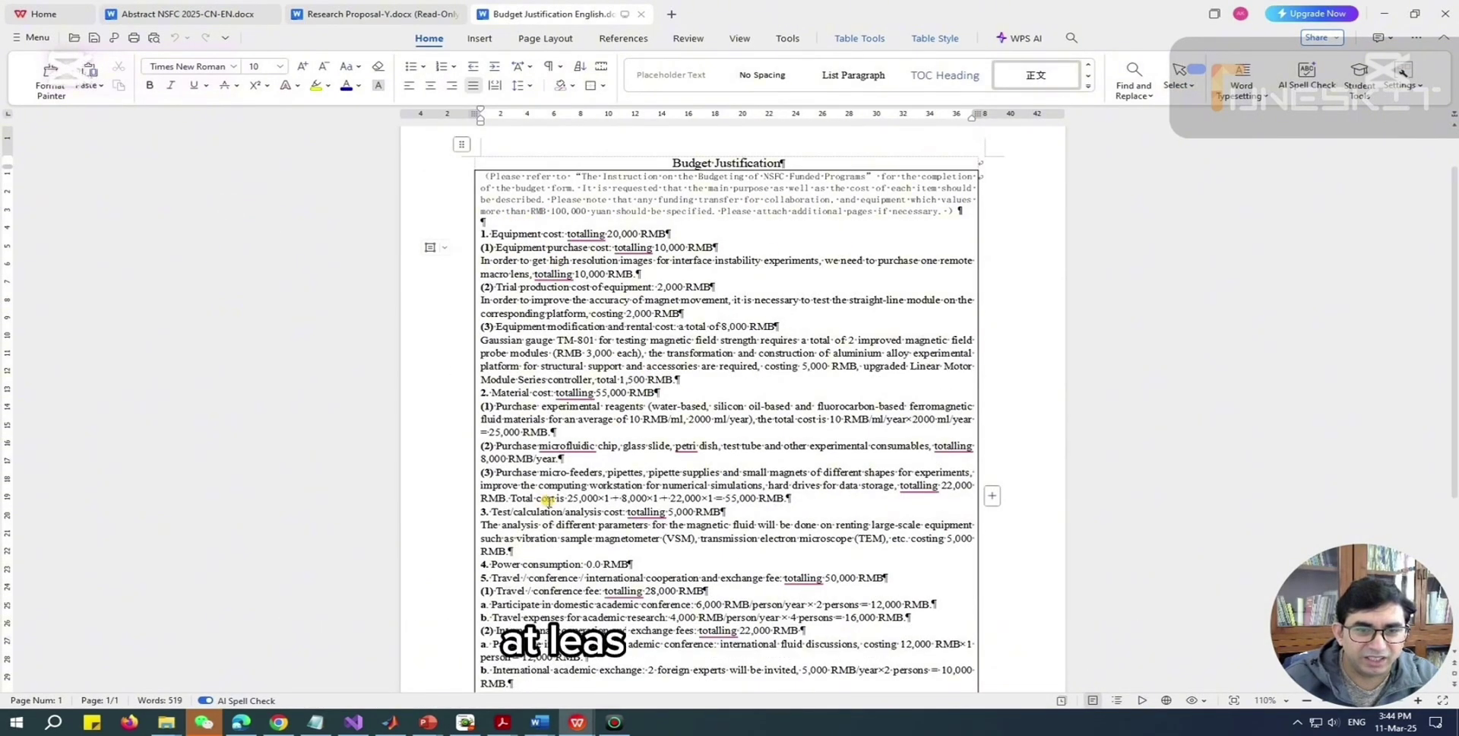
scroll(544, 524, down, 1)
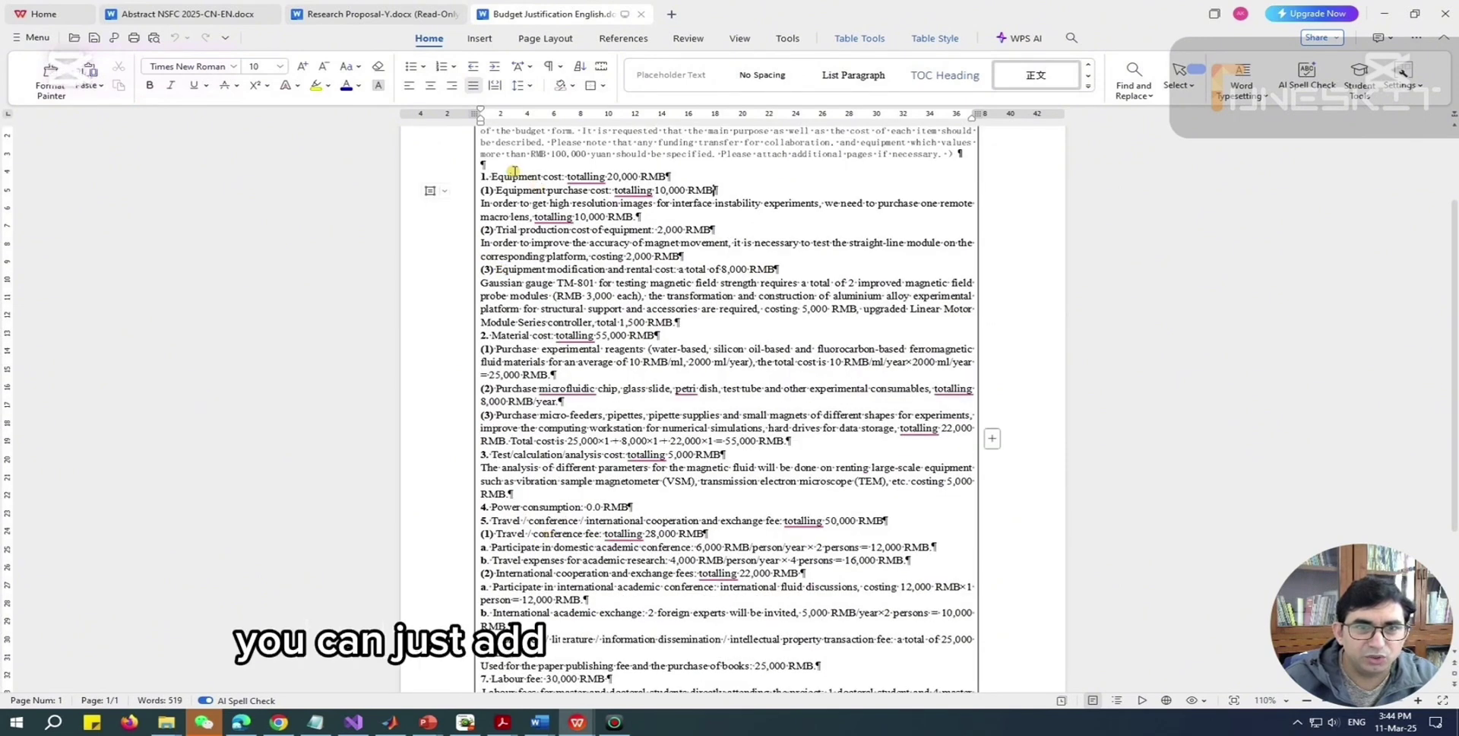
drag(493, 175, 669, 176)
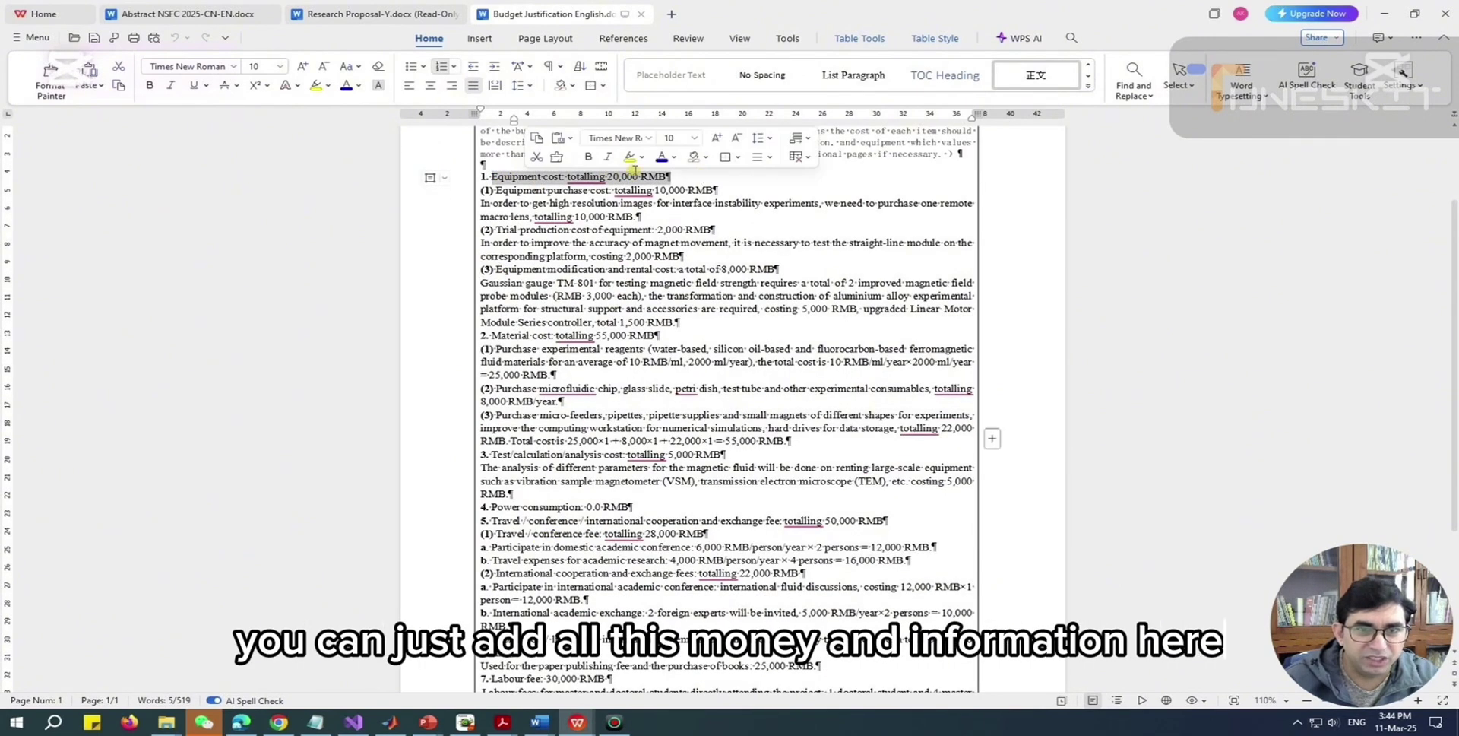
Step: Fill the budget table with saved amounts: equipment 12.5, purchase cost 3, experimental and operating 31.9, labor 16.2, transferred and self-raised funds 0
click(241, 722)
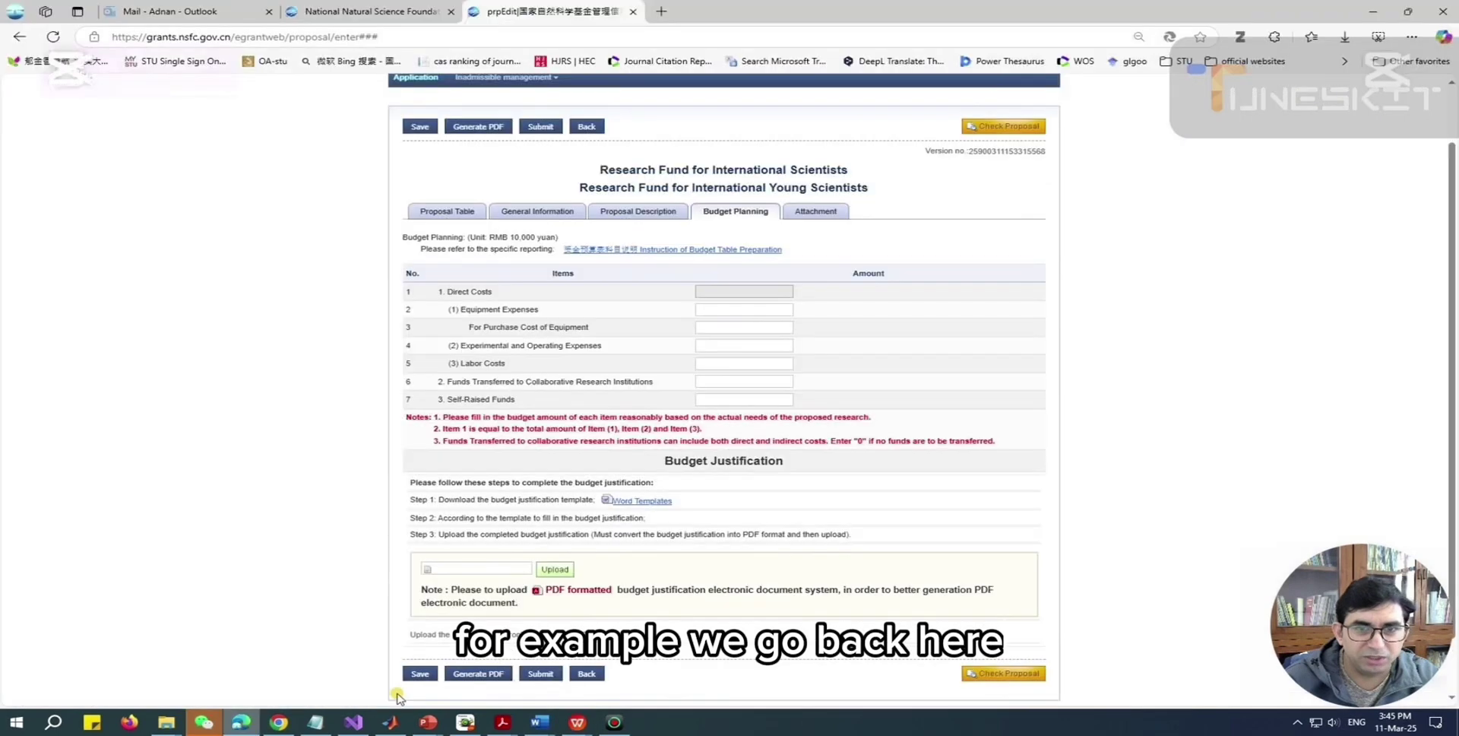
click(741, 309)
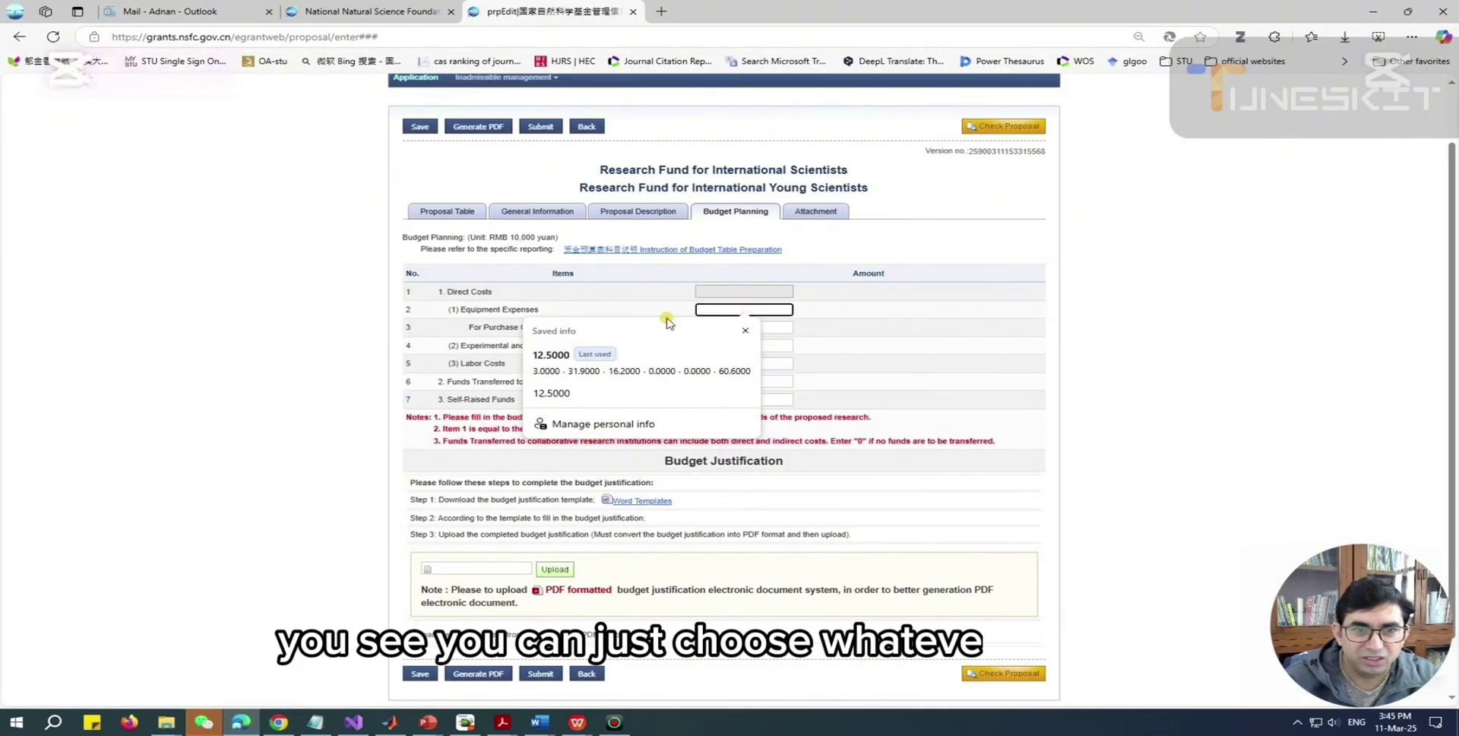
click(1117, 347)
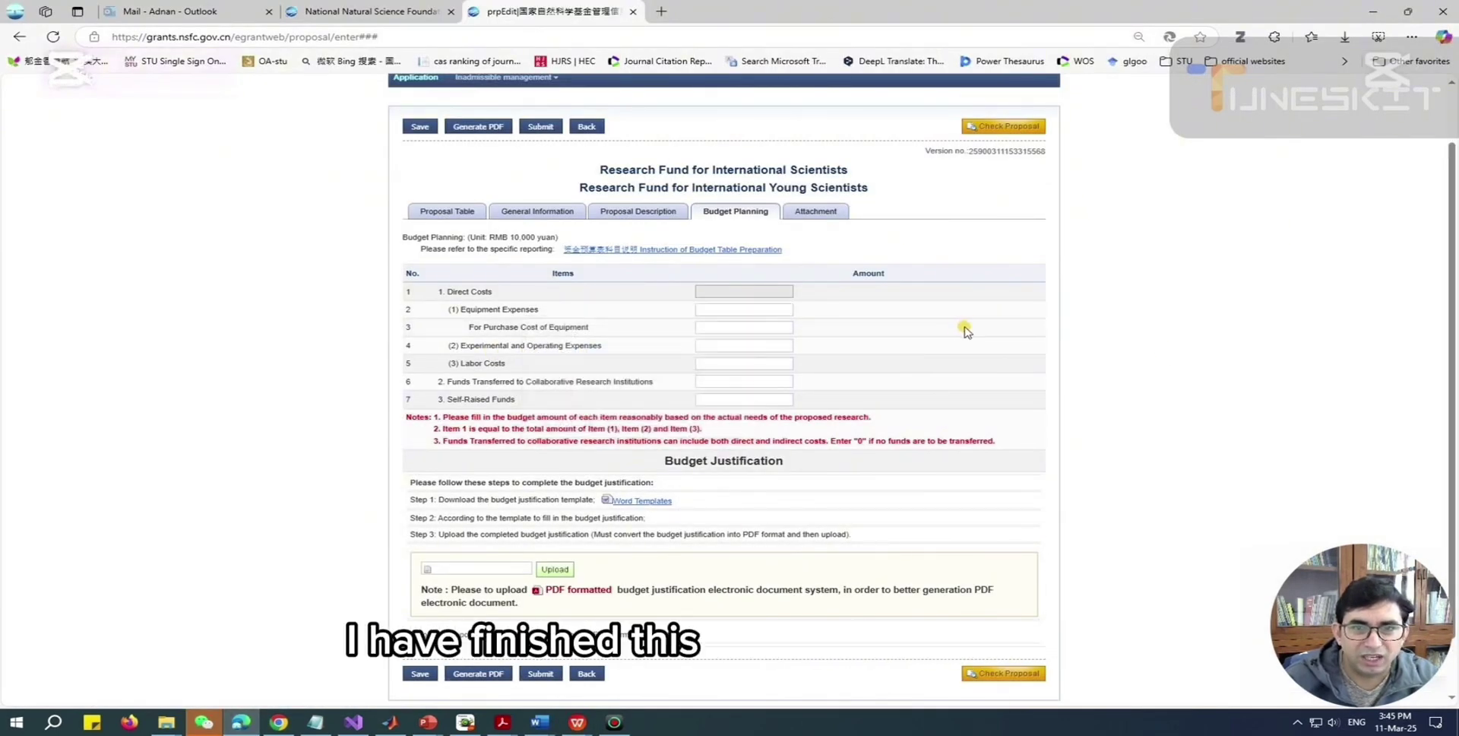
click(738, 310)
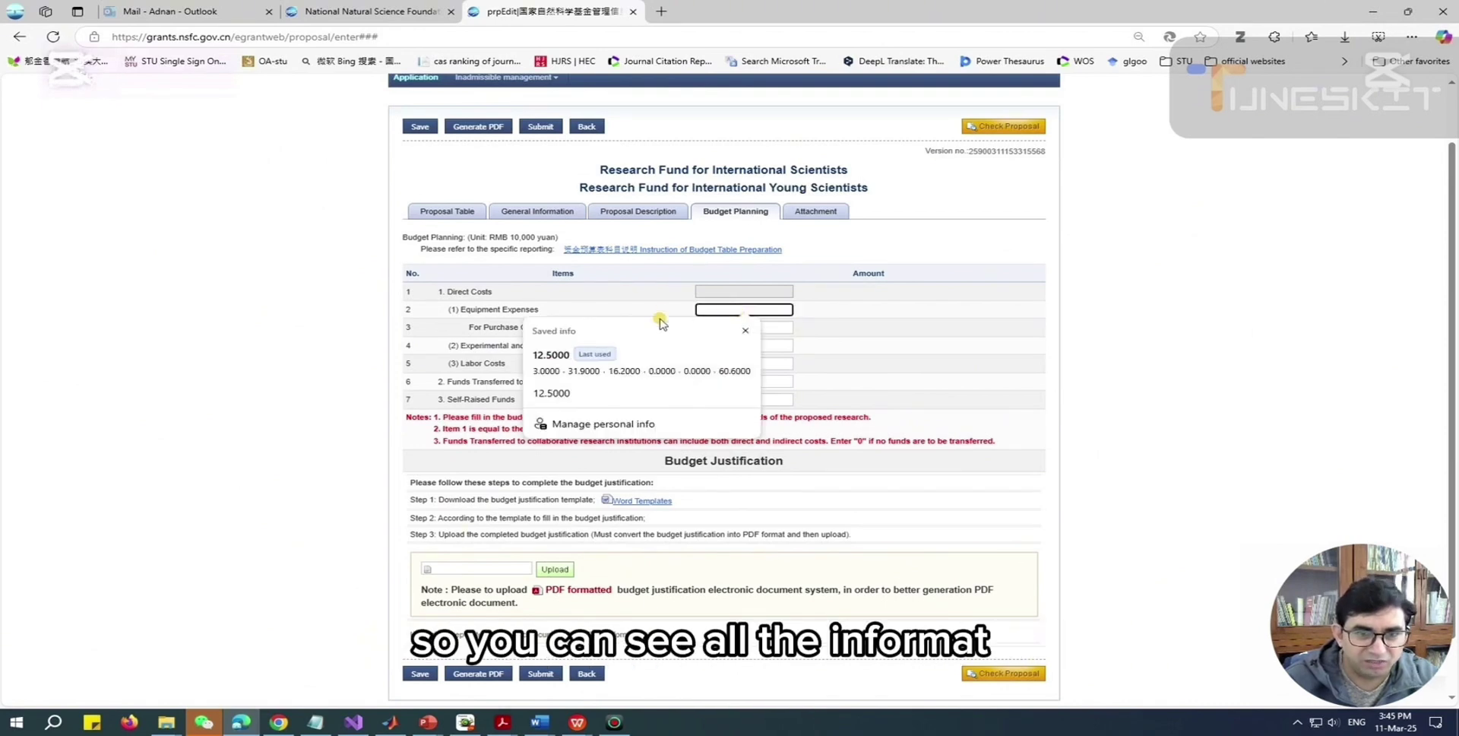
click(541, 365)
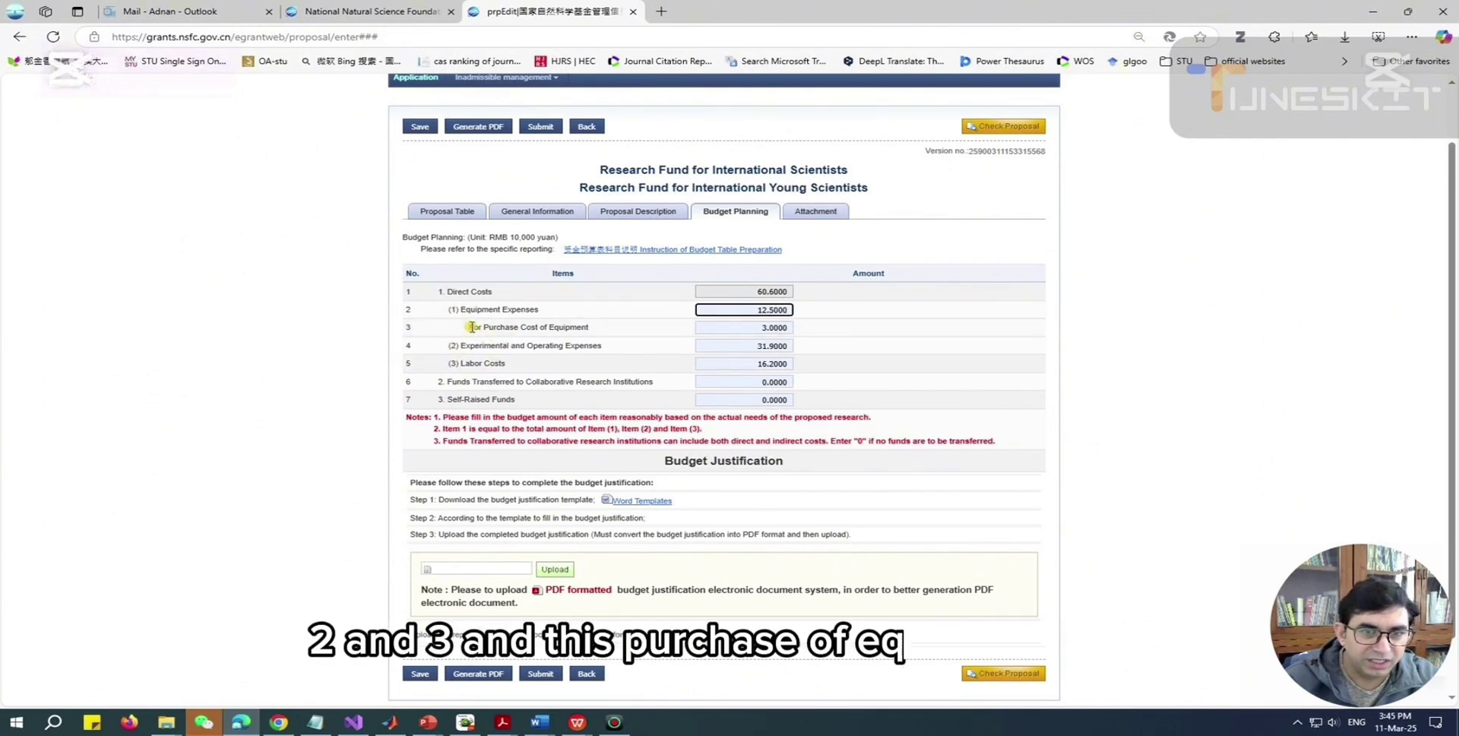
Step: Highlight the equipment purchase cost item and the Equipment Expenses amount in the budget table
drag(467, 327, 529, 326)
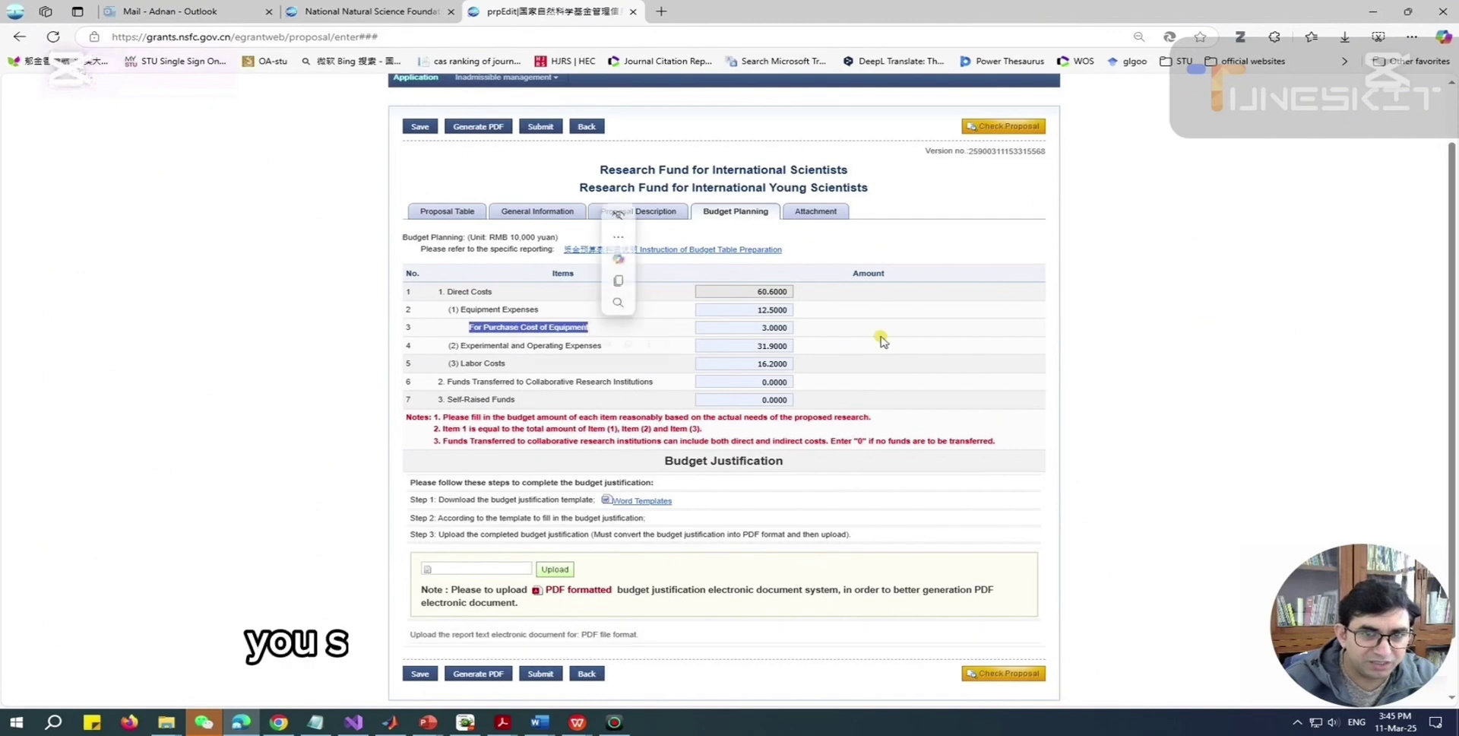
click(522, 339)
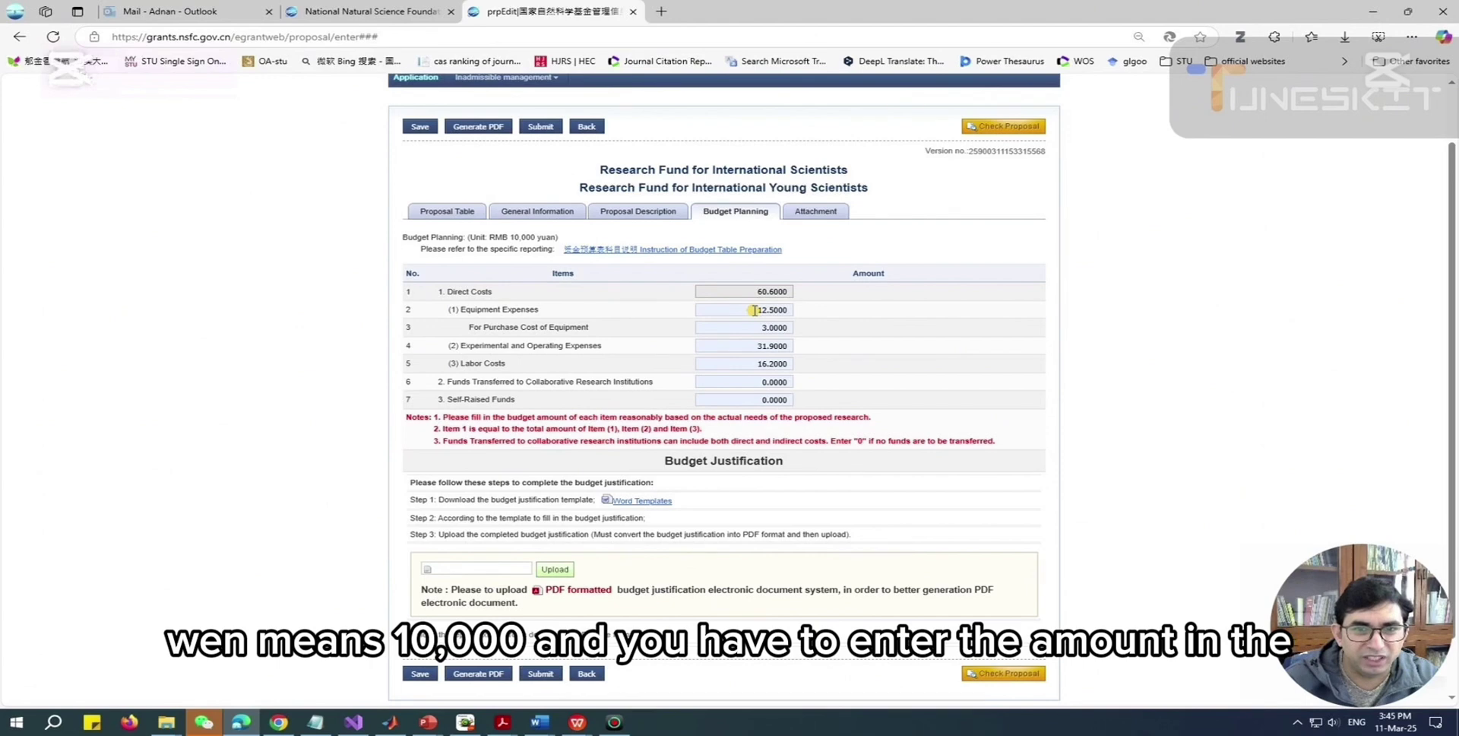
drag(753, 310, 804, 319)
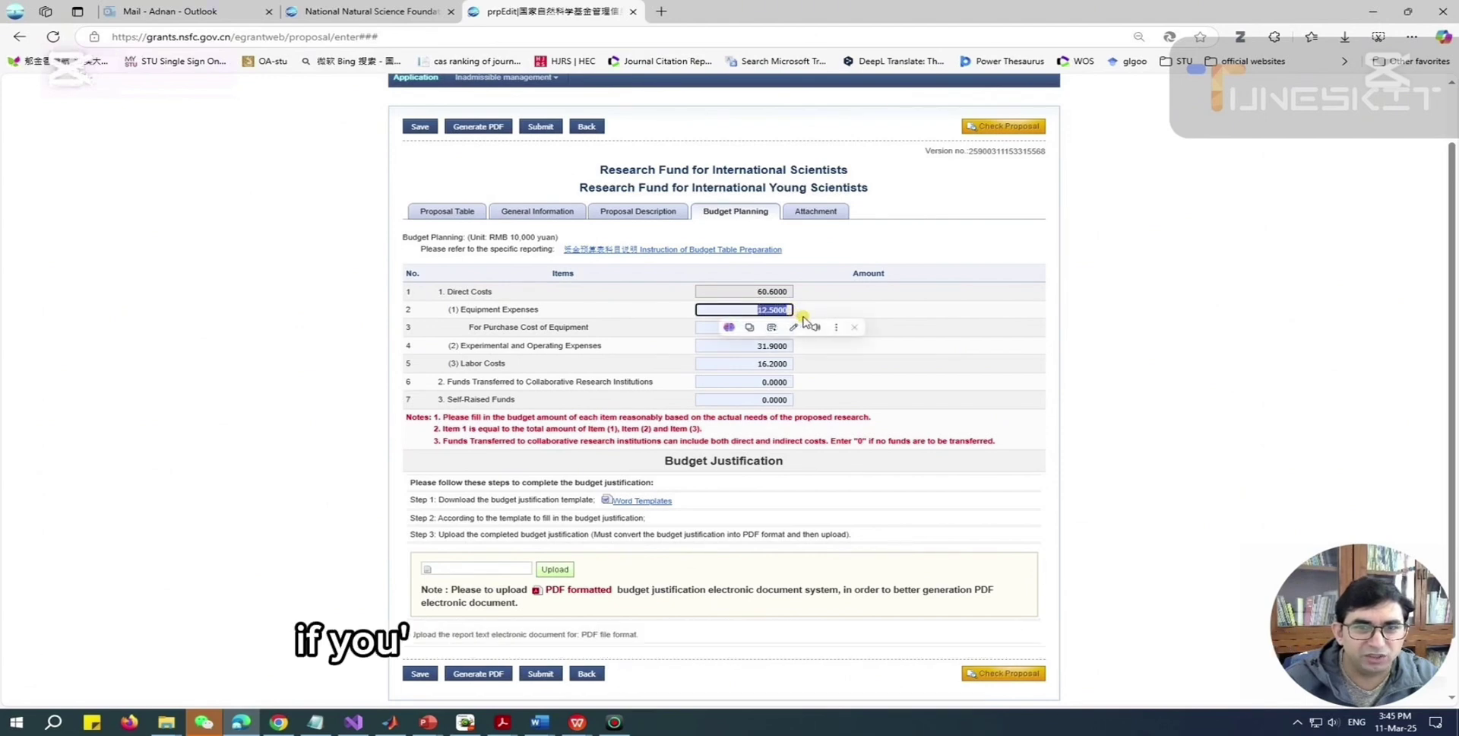
Step: Examine the equipment purchase cost amount in the budget table and the matching equipment cost items in Budget Justification English.docx
click(791, 312)
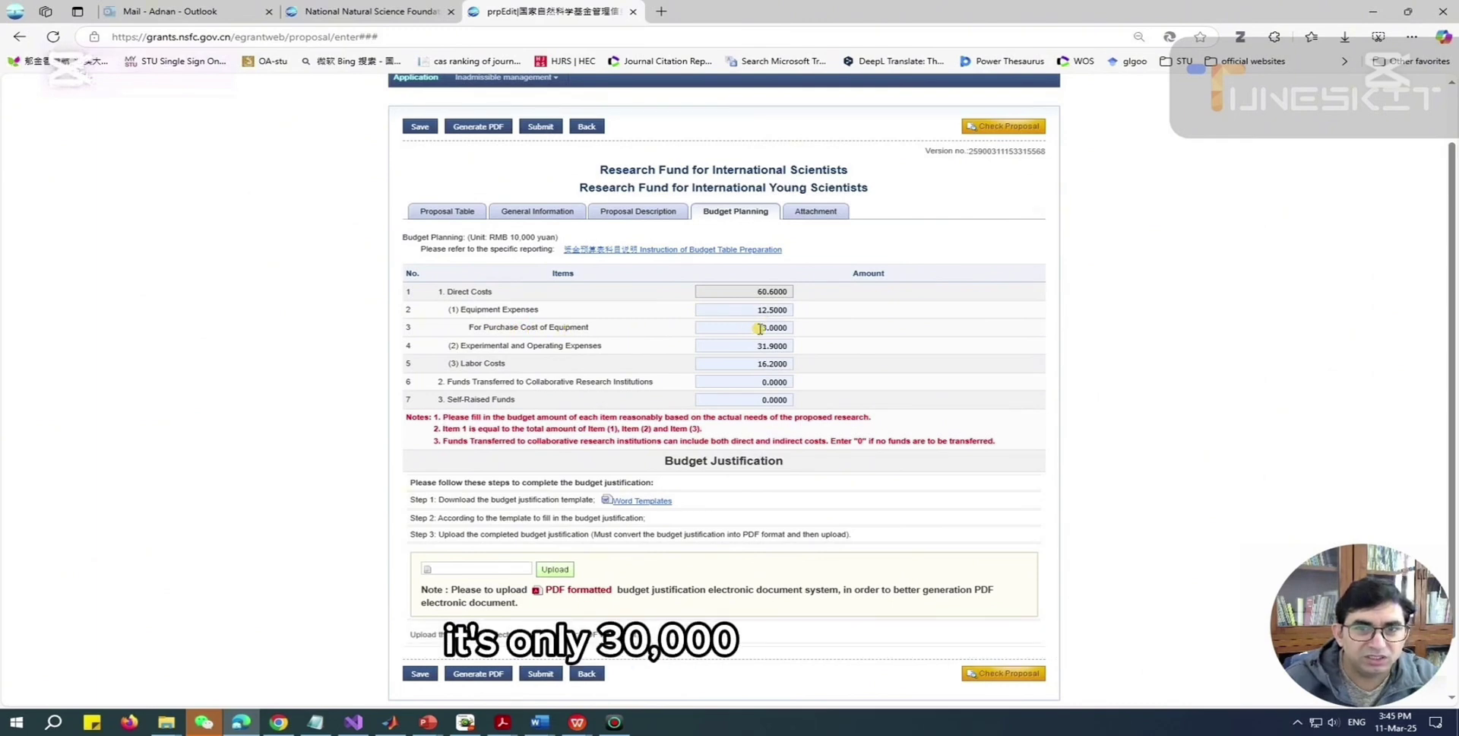
drag(764, 326, 788, 327)
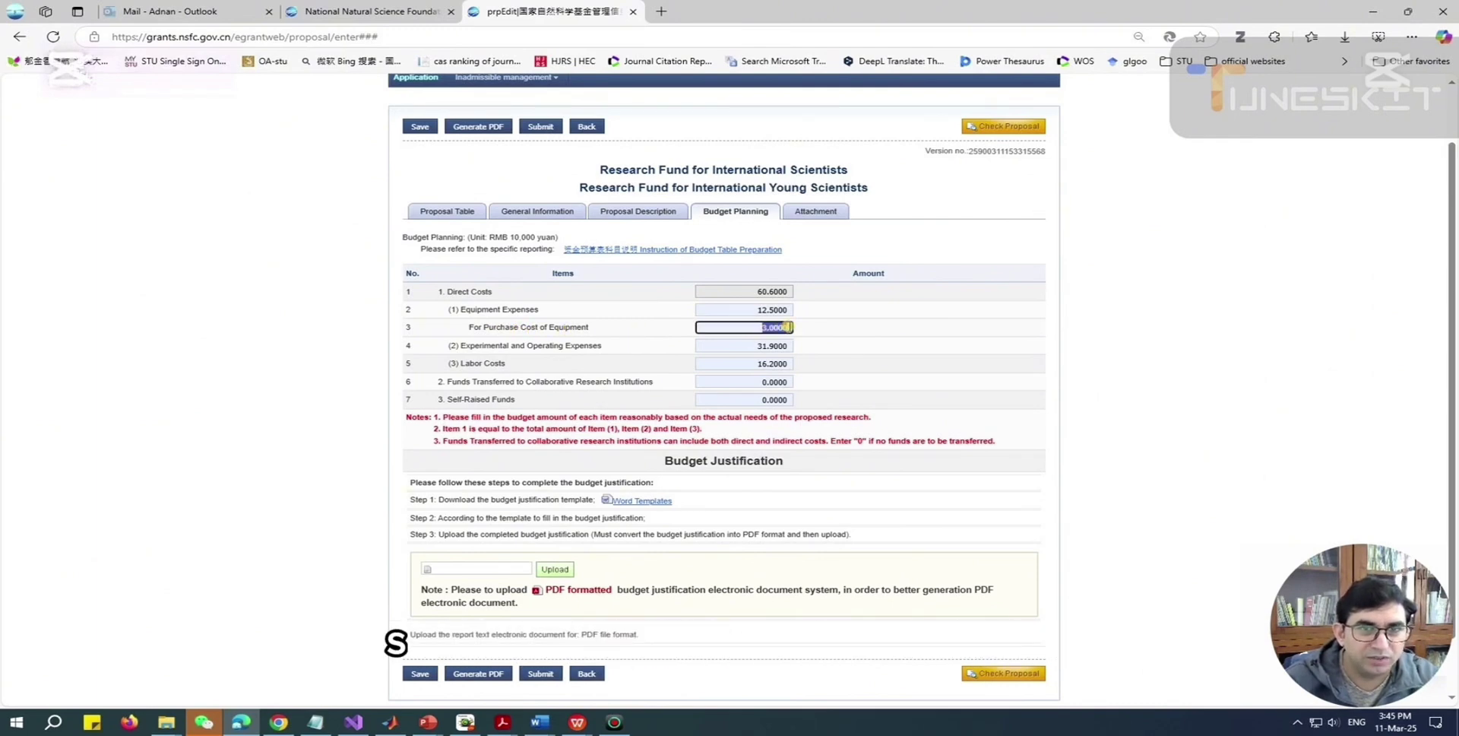
mouse_move(541, 727)
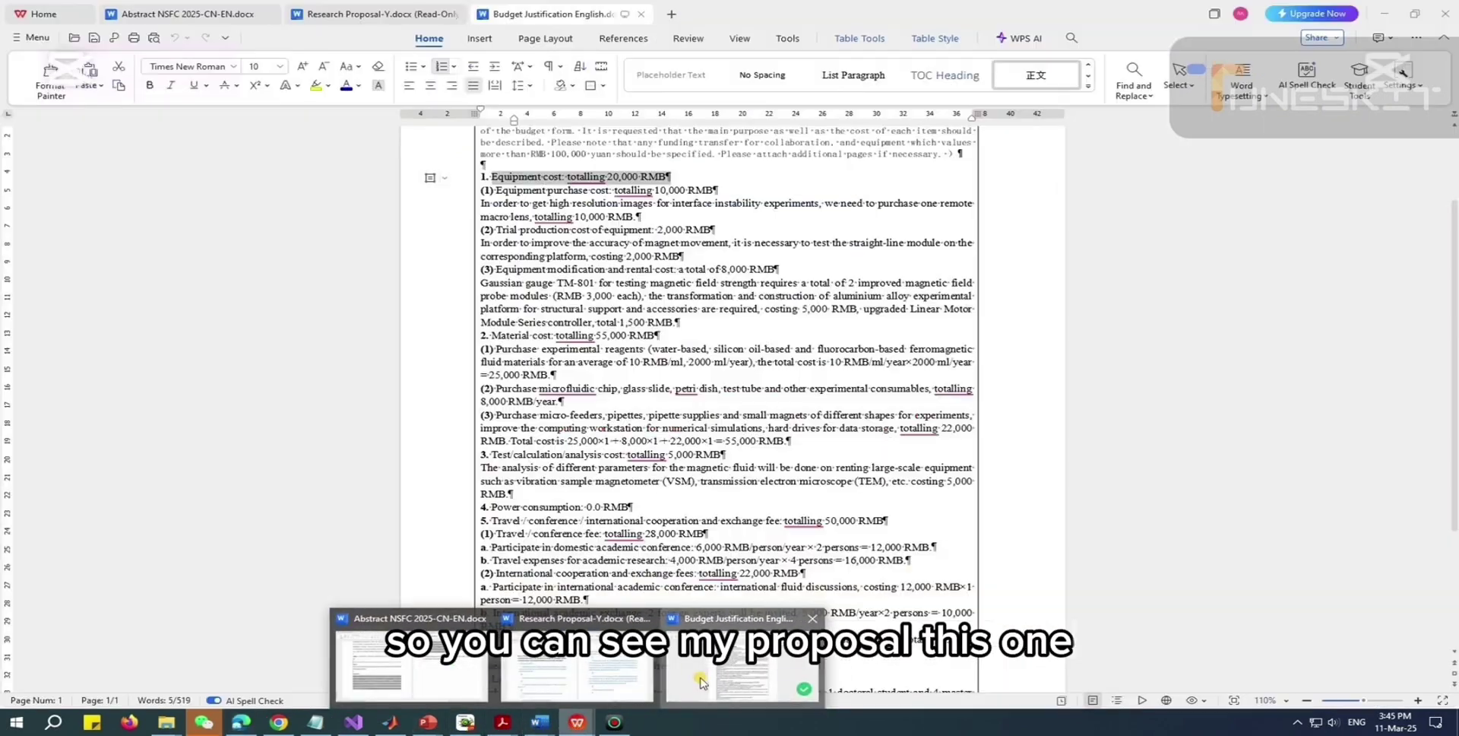
click(700, 681)
click(536, 205)
click(478, 177)
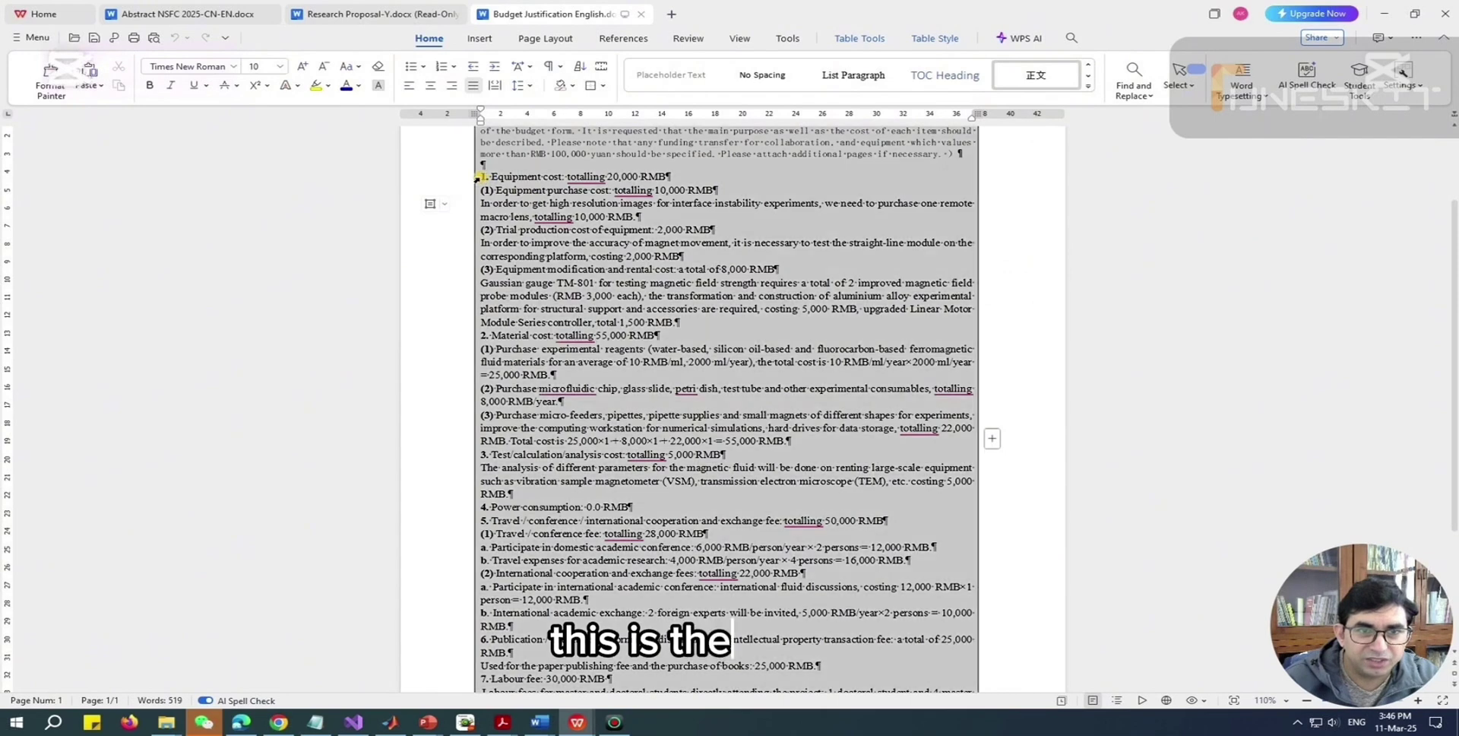
click(613, 189)
drag(666, 177, 588, 191)
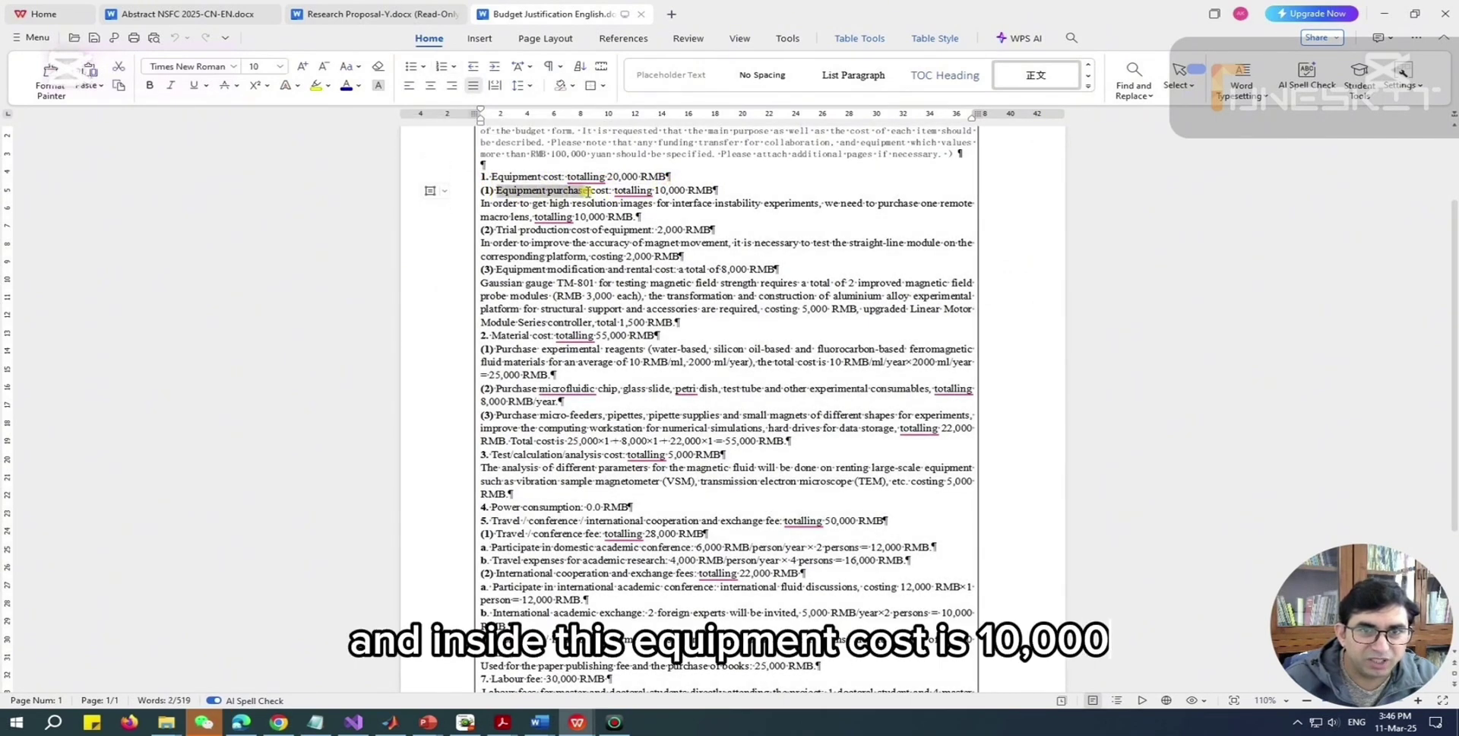
click(660, 191)
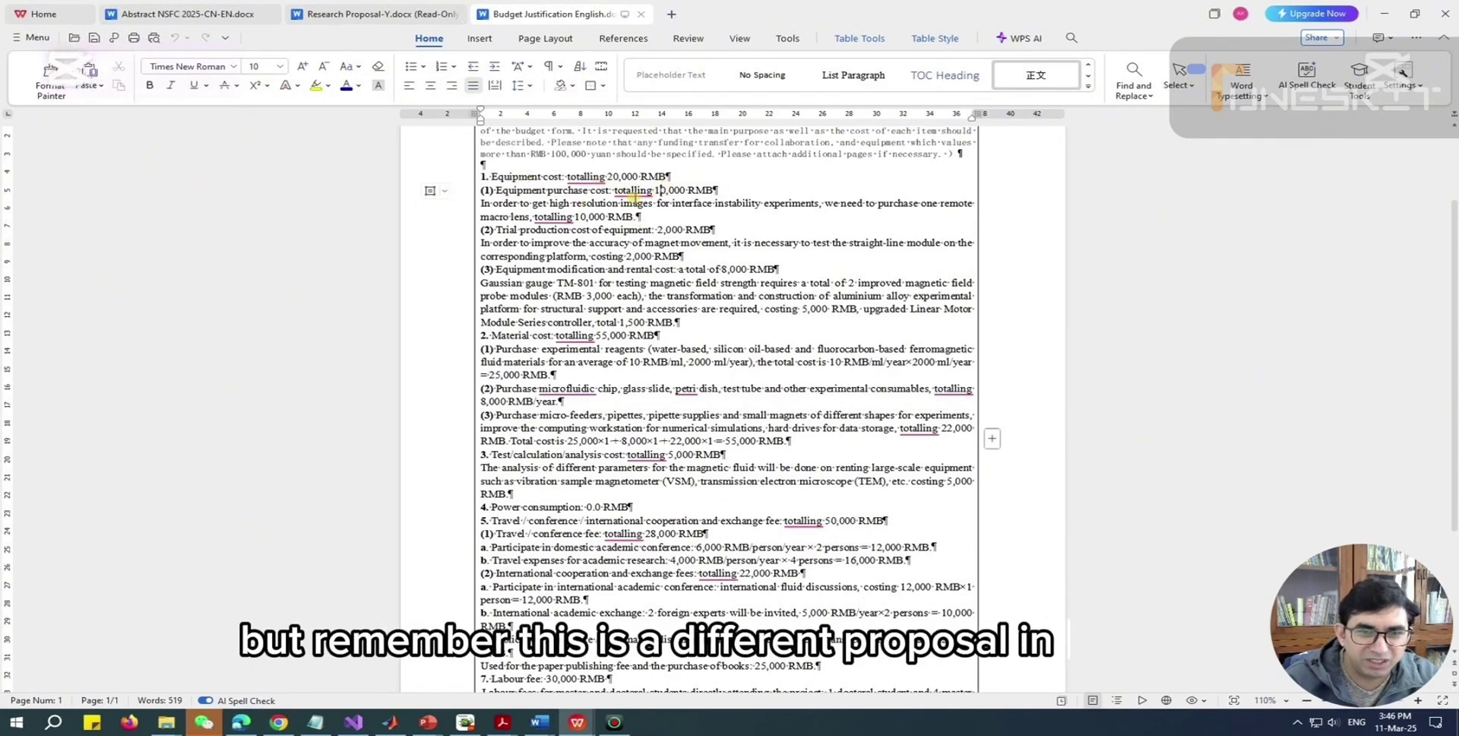
Step: Return to the proposal's budget table in the browser, clear the Labor Costs amount and refill it with the saved 16.2000
click(241, 722)
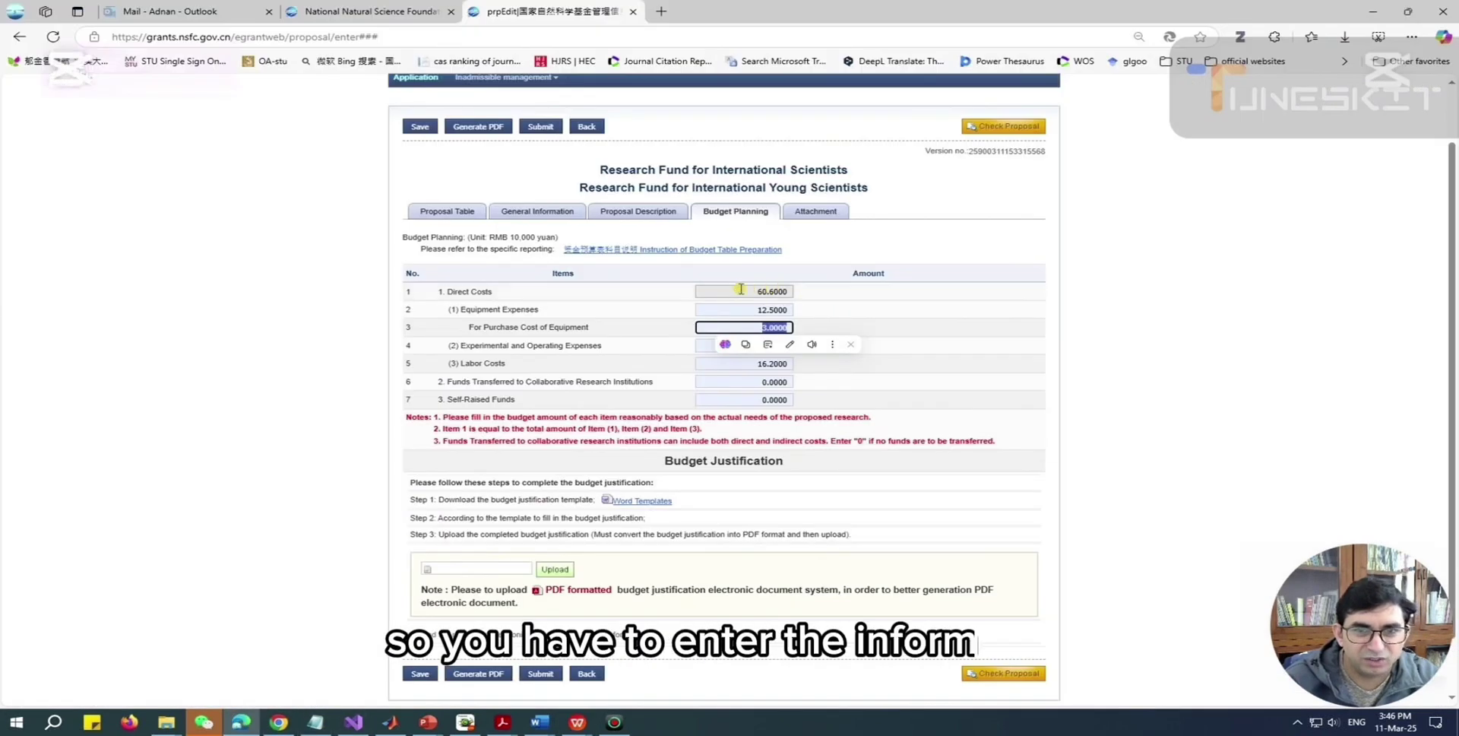
click(730, 307)
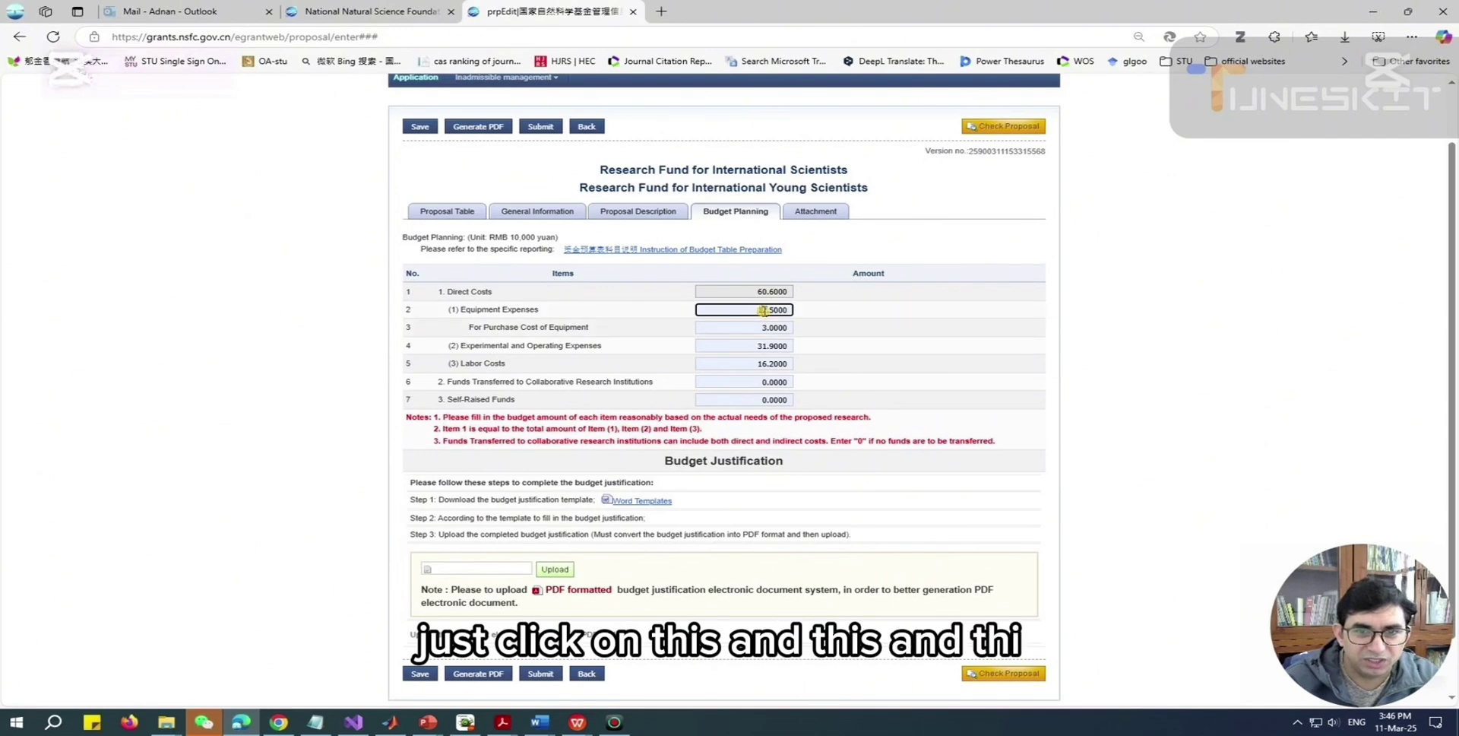
click(756, 363)
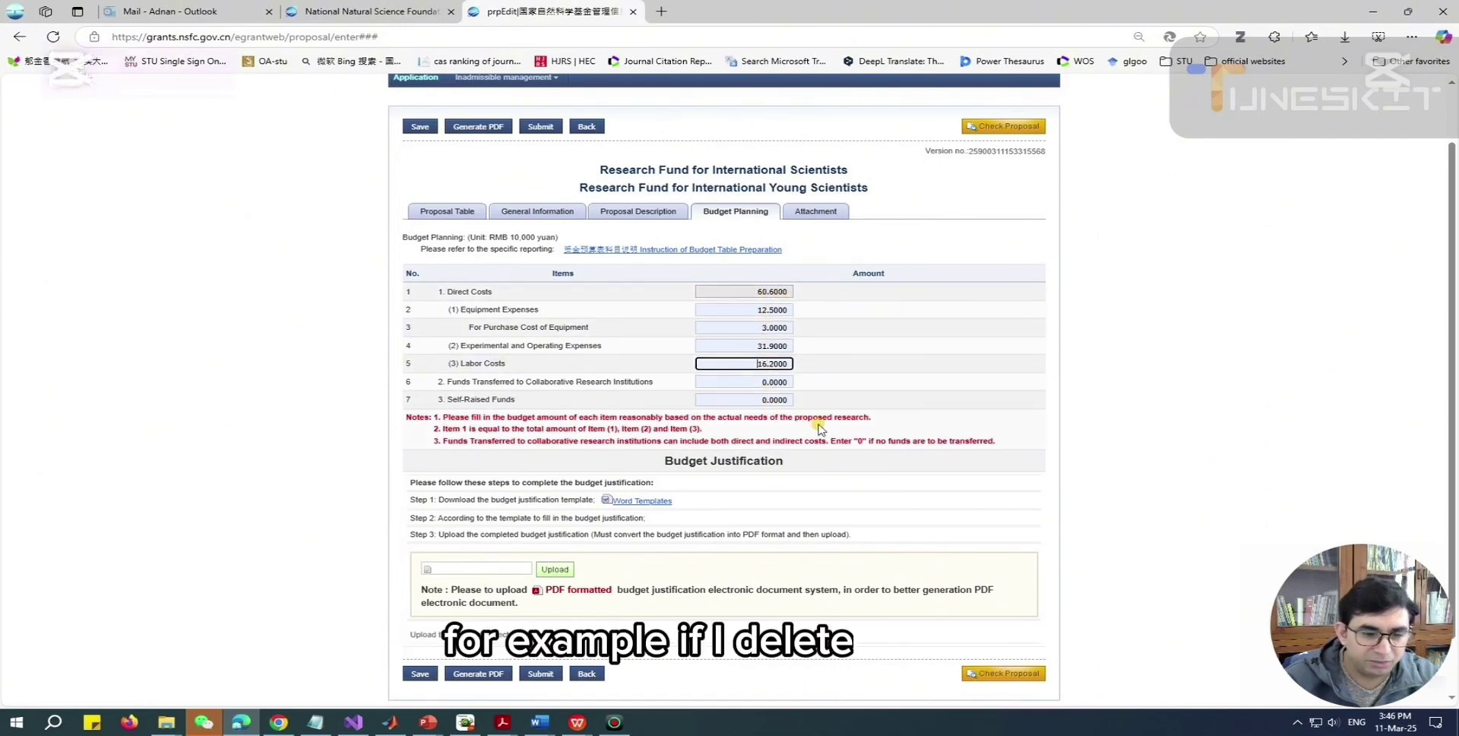
key(ctrl+a)
text(2000)
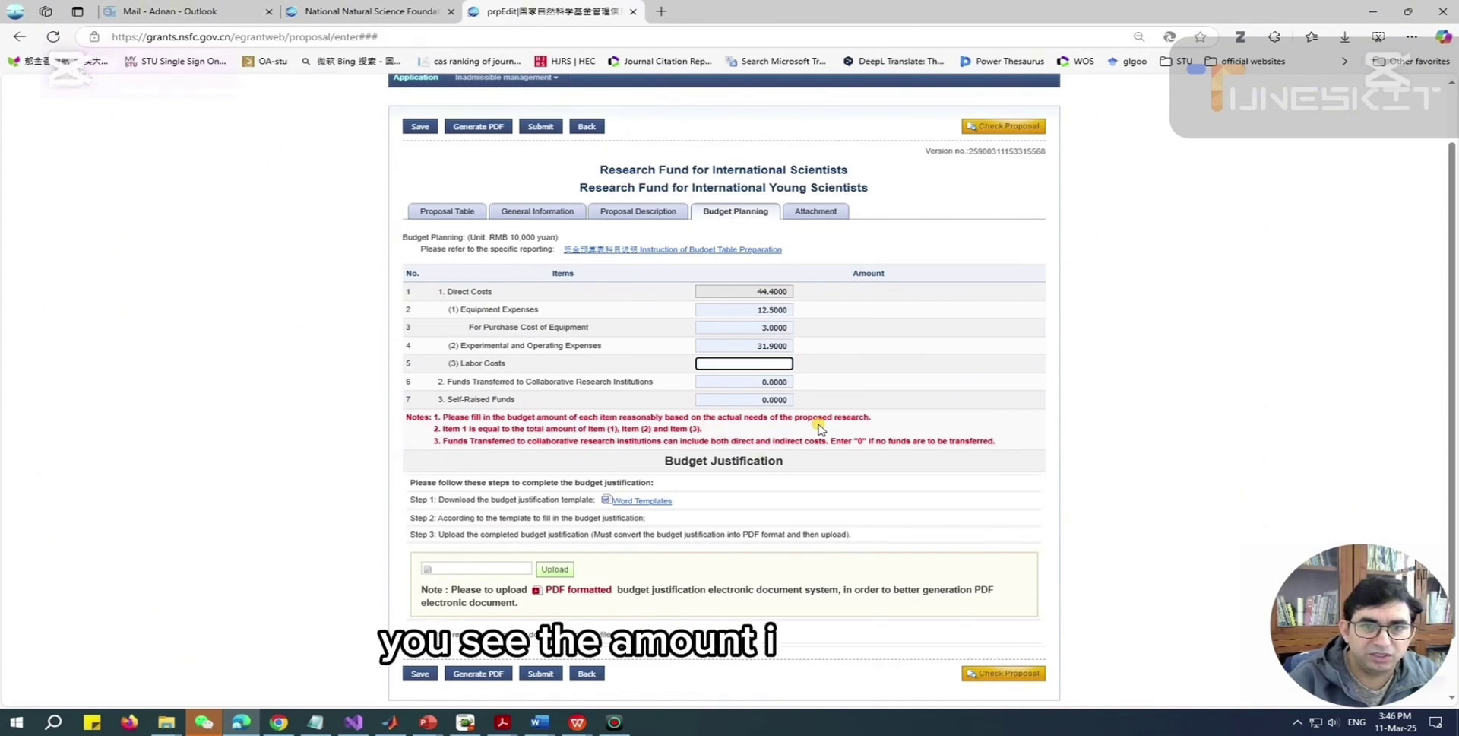
key(BackSpace)
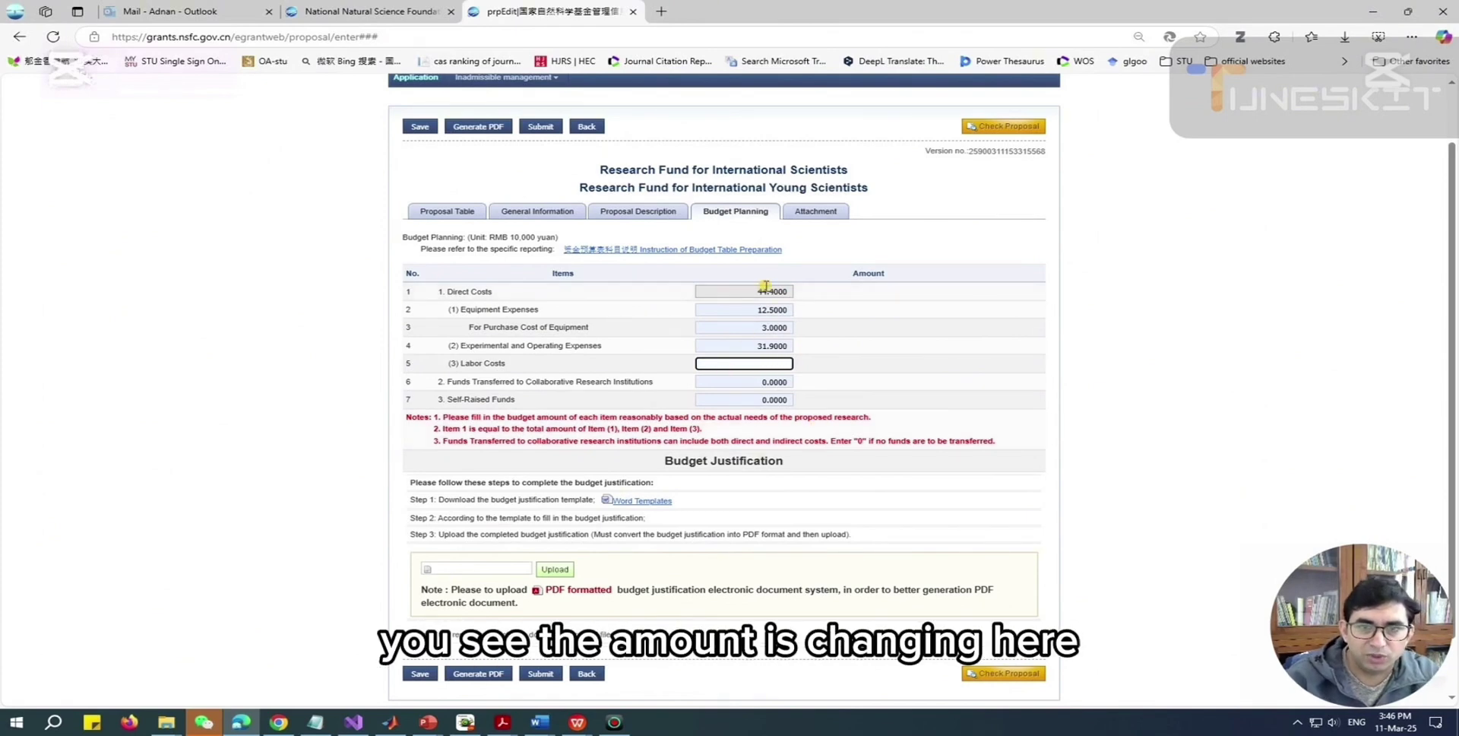
click(843, 438)
click(768, 363)
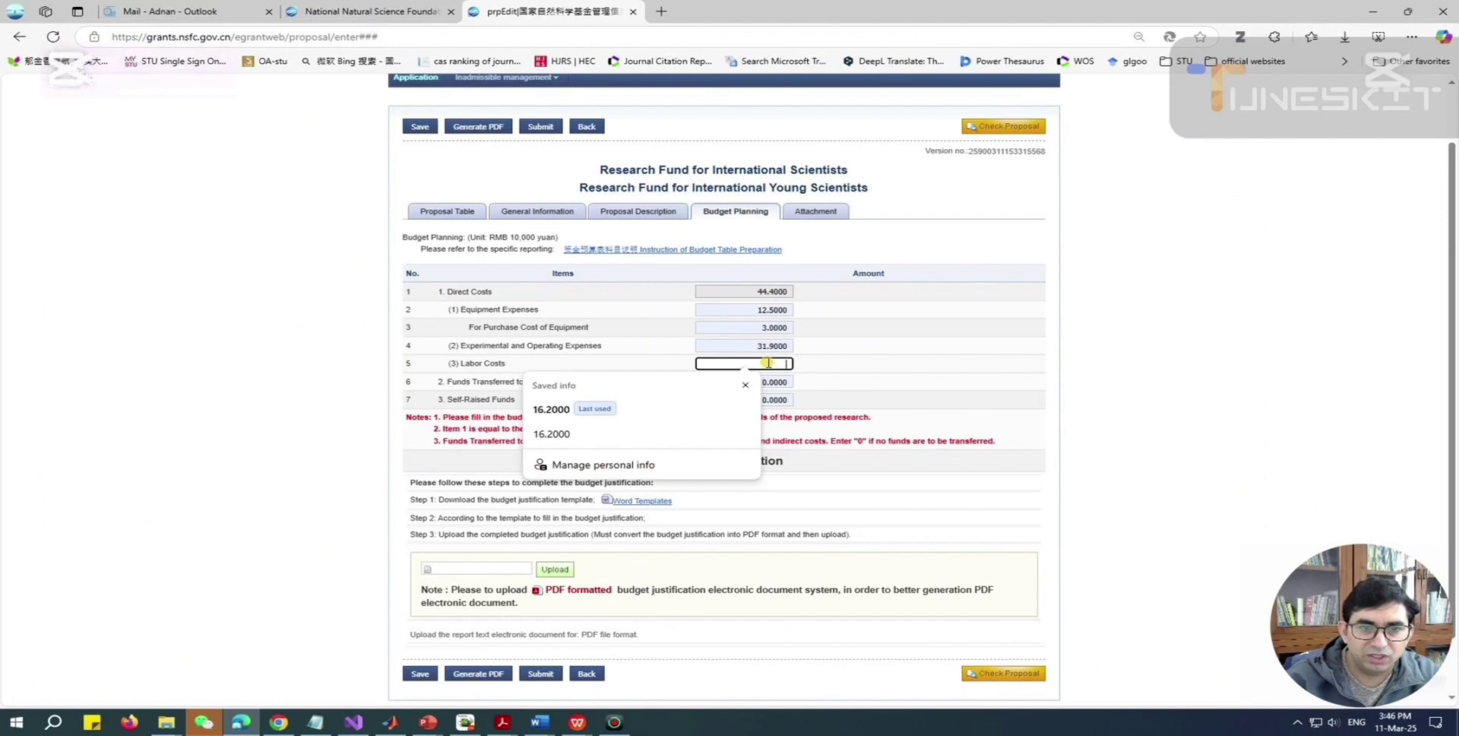
click(551, 432)
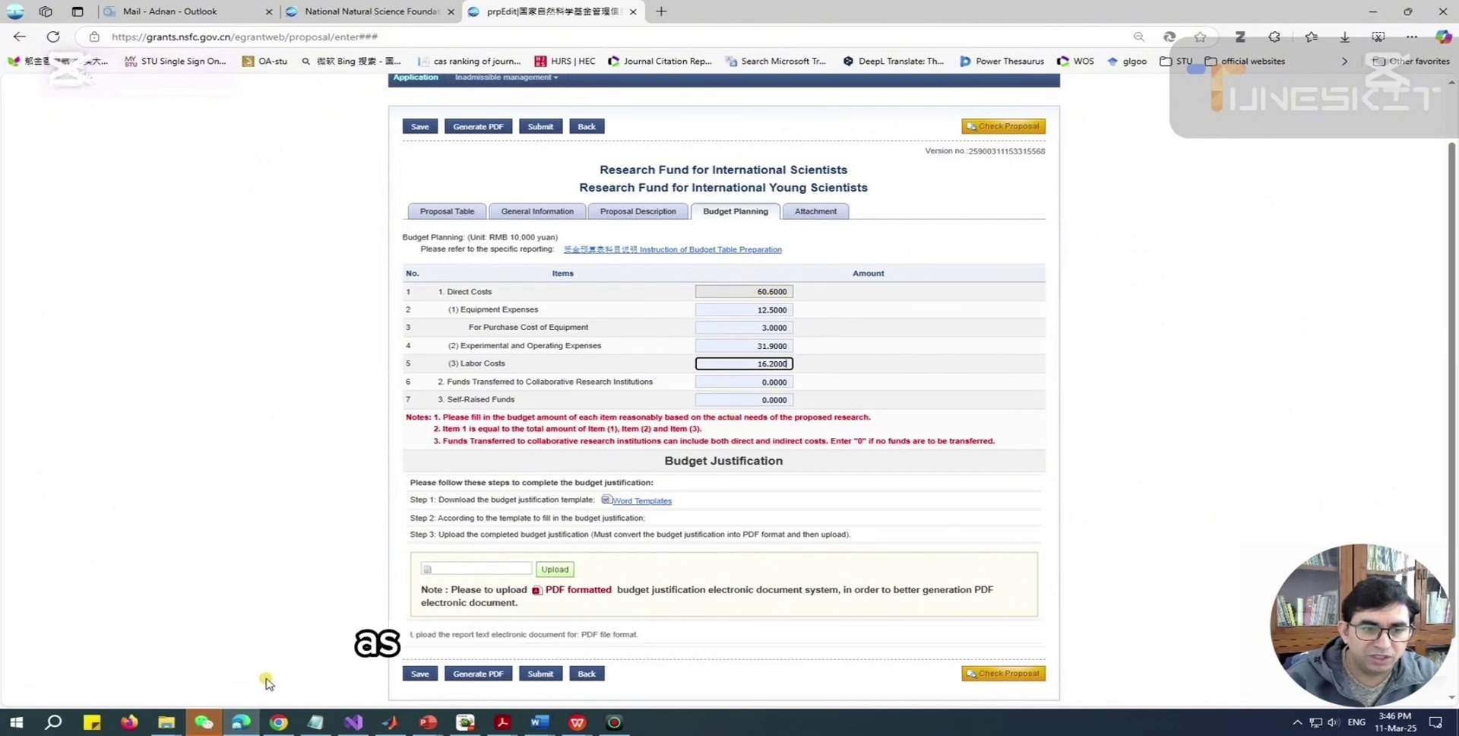
Step: Check the budget table against Budget Justification English.docx and read through the justification written for each cost item
mouse_move(228, 728)
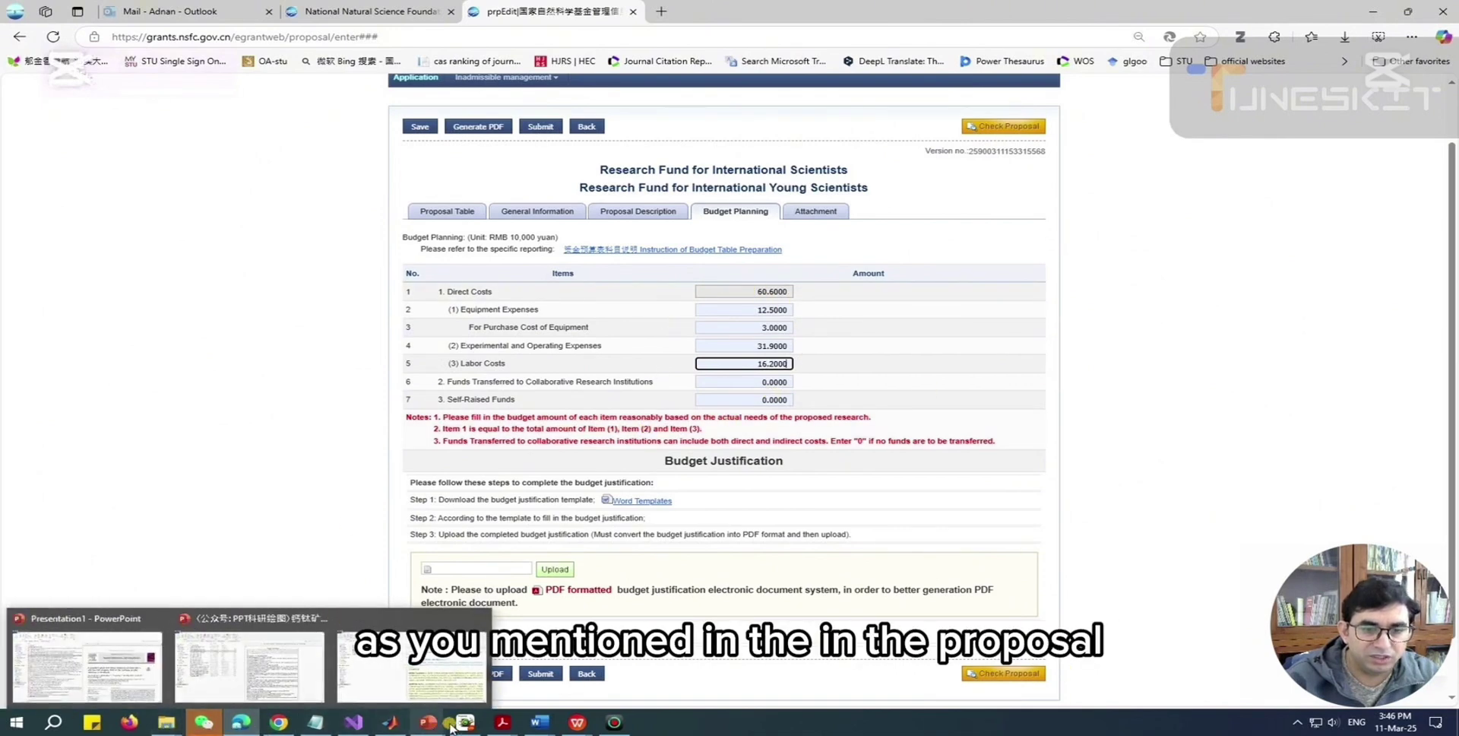
click(740, 660)
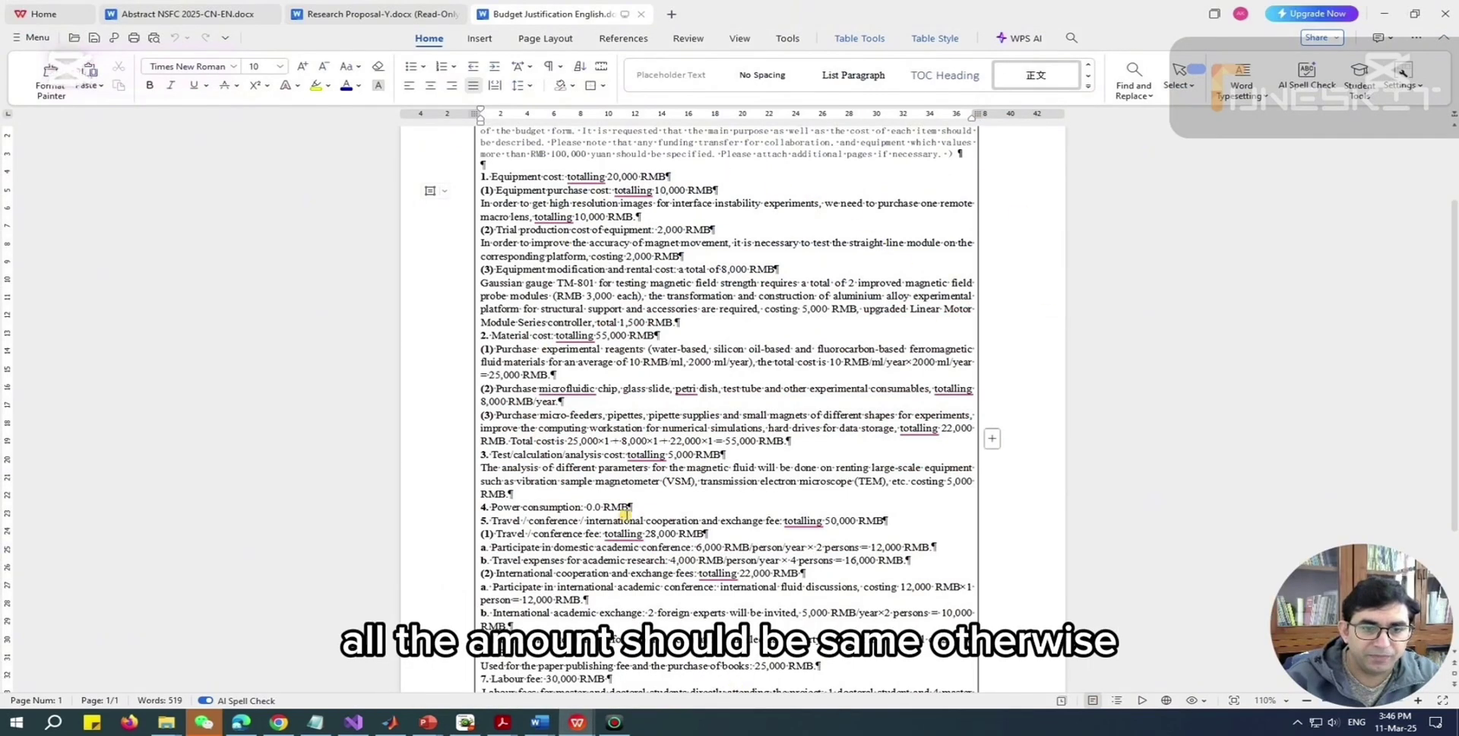
click(277, 646)
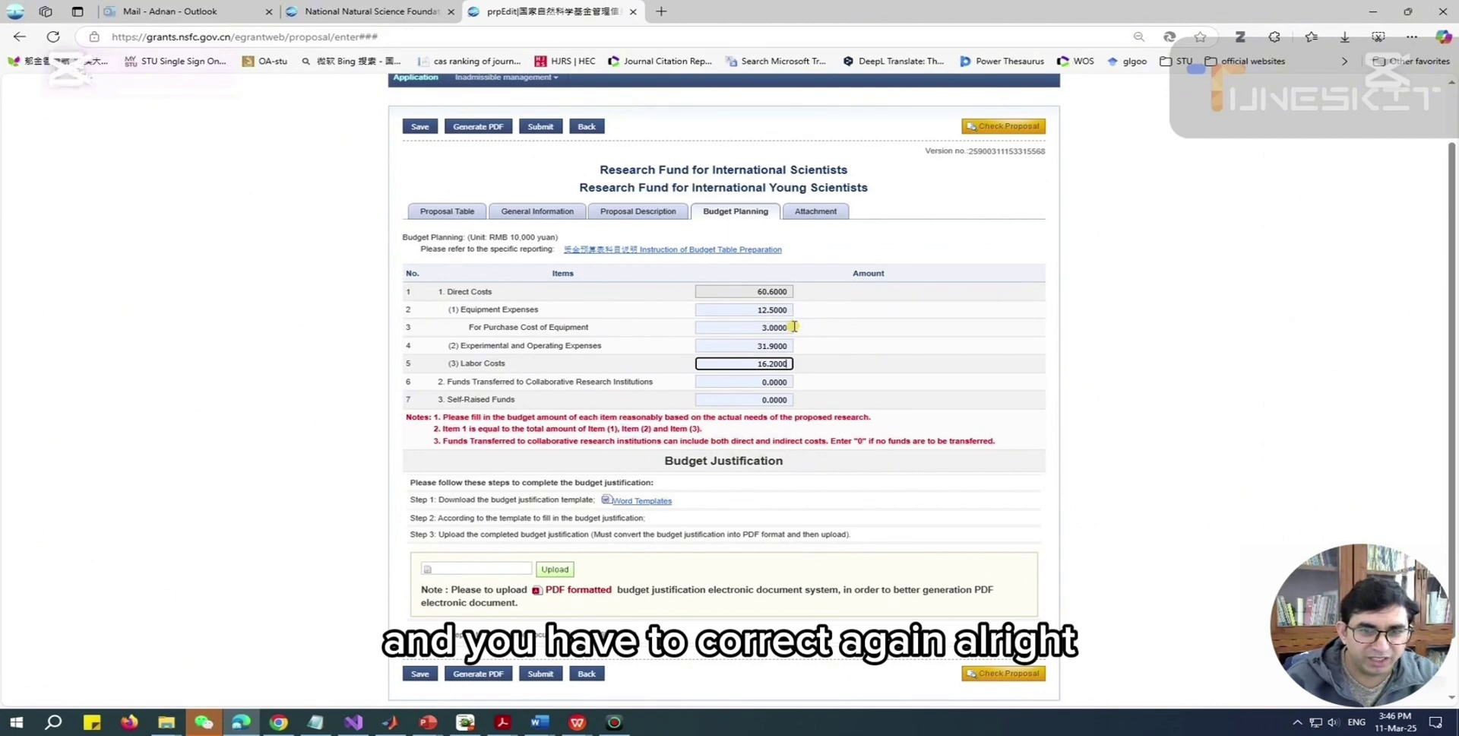
click(941, 362)
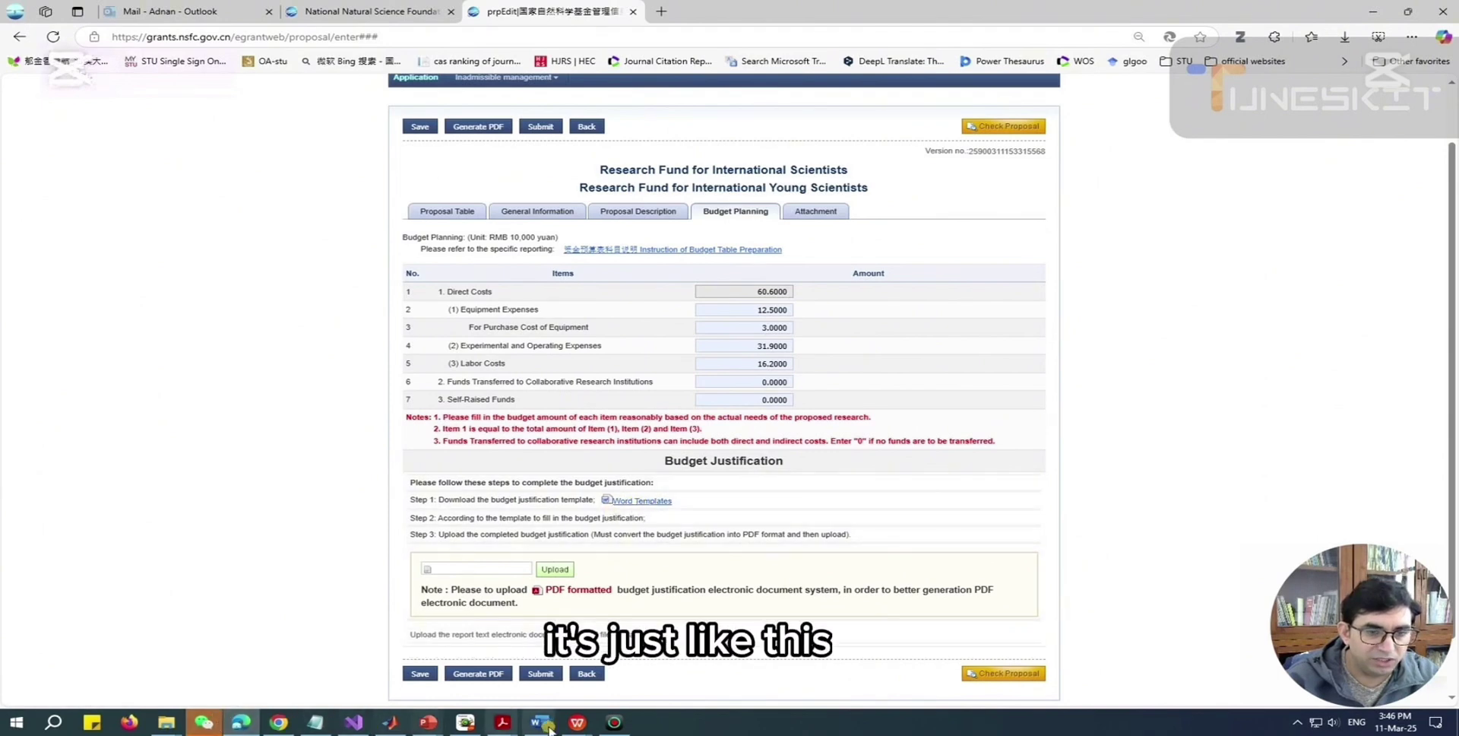
mouse_move(577, 722)
click(753, 669)
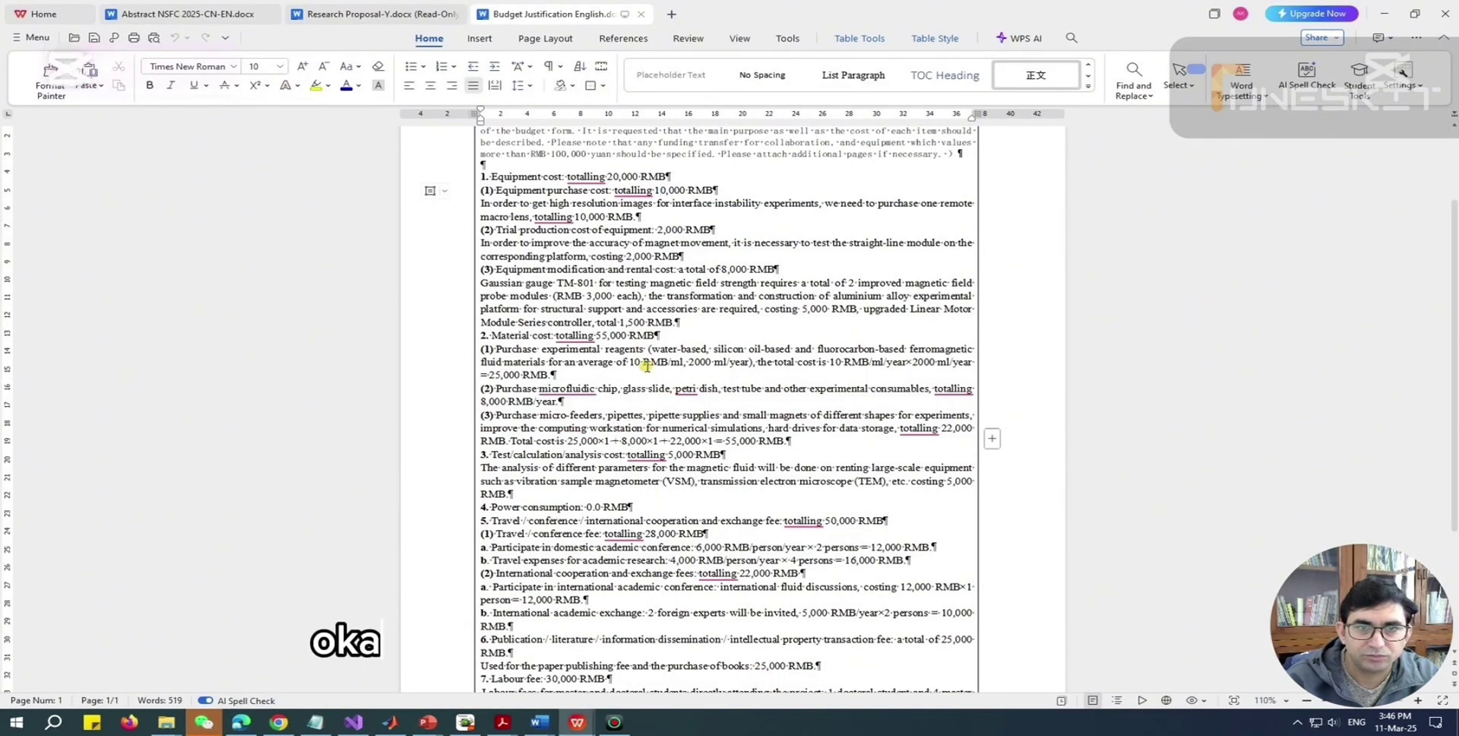
scroll(646, 366, up, 2)
scroll(647, 372, down, 5)
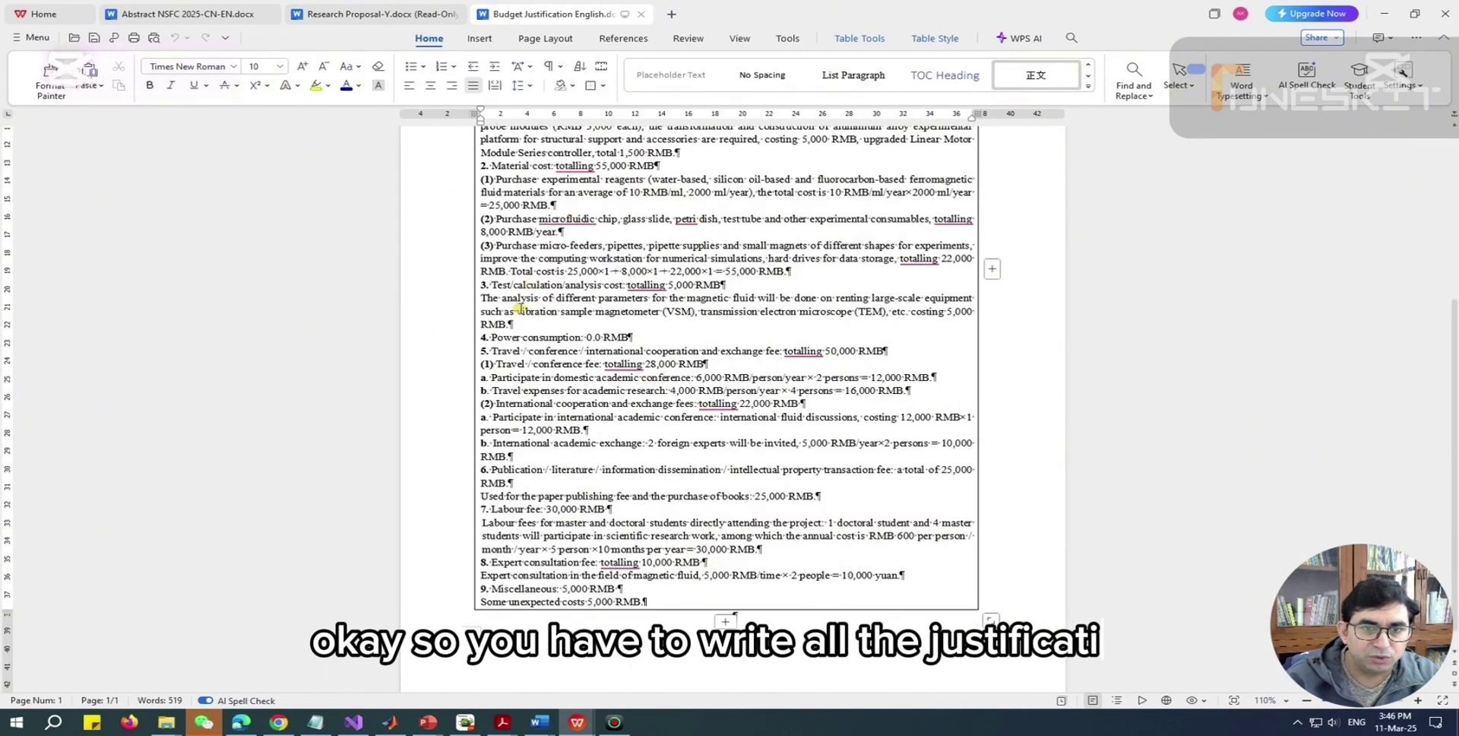
scroll(659, 475, up, 3)
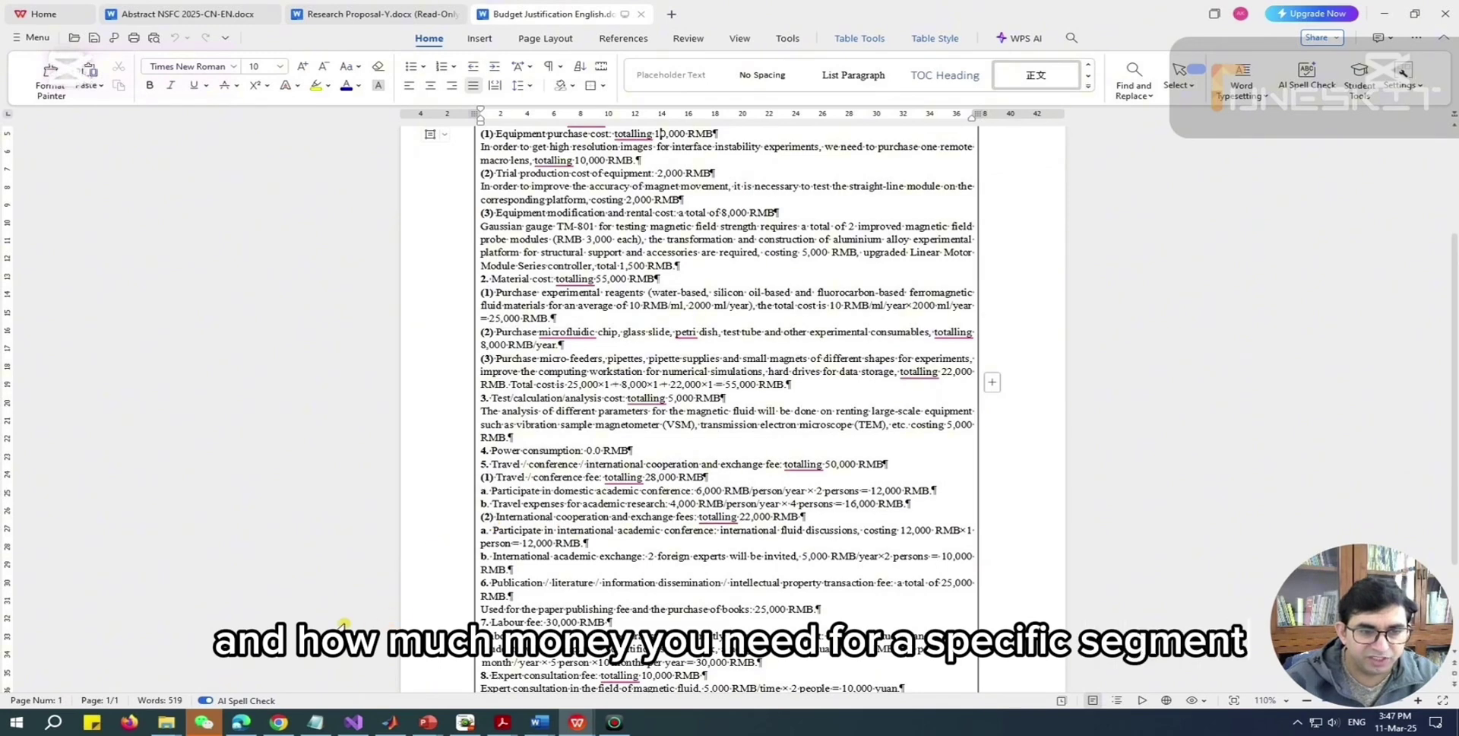
Step: Back in the browser, select Budget 2025.pdf from Final files for the budget justification upload, cancel the selection and save the proposal
click(257, 723)
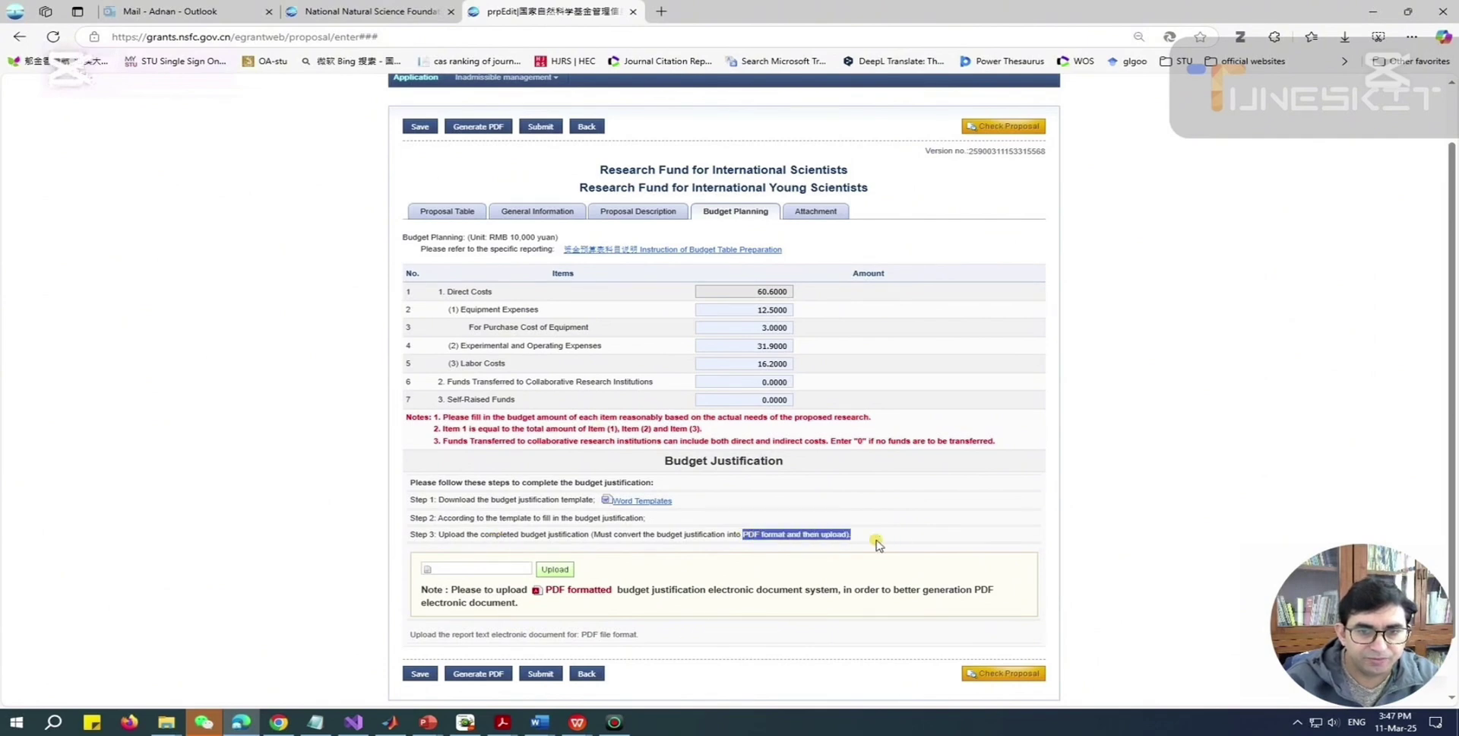
click(584, 571)
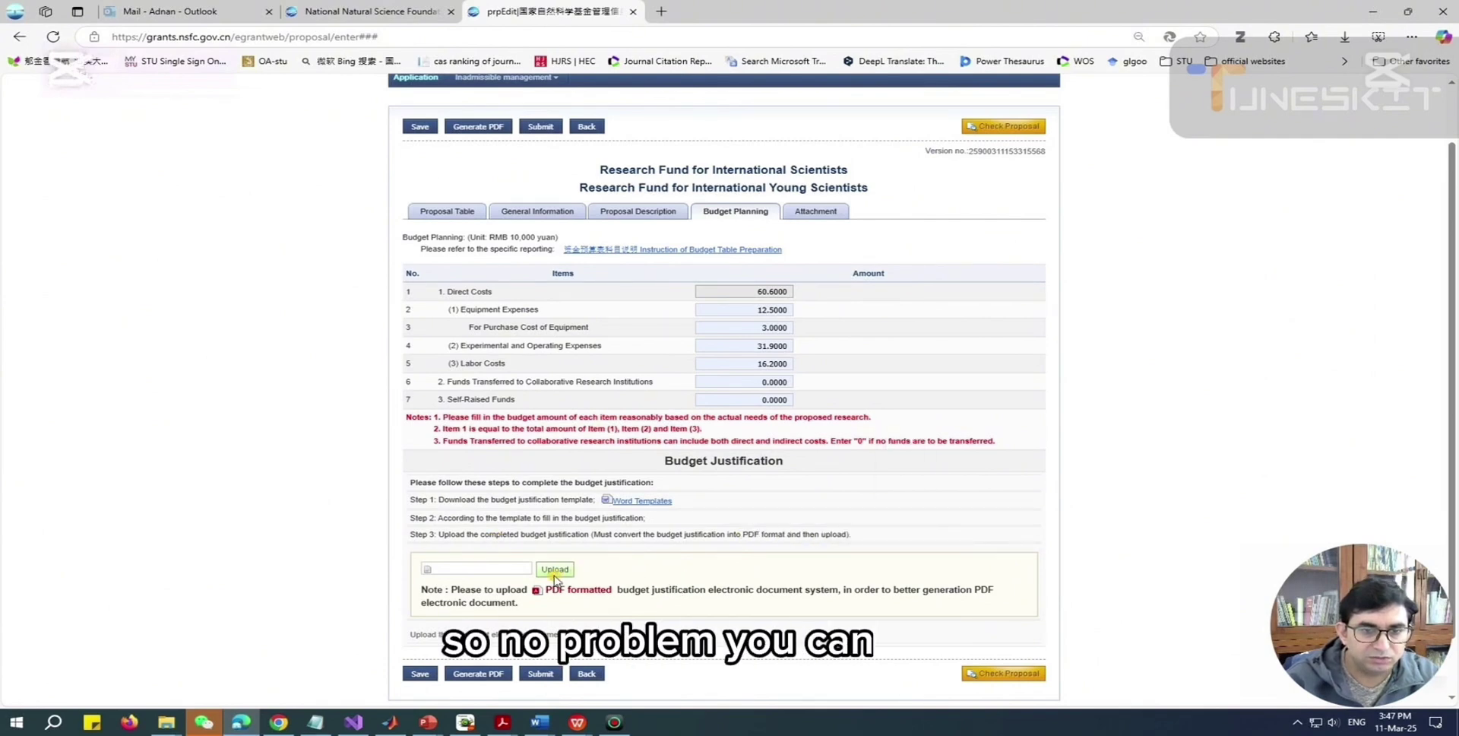
click(557, 570)
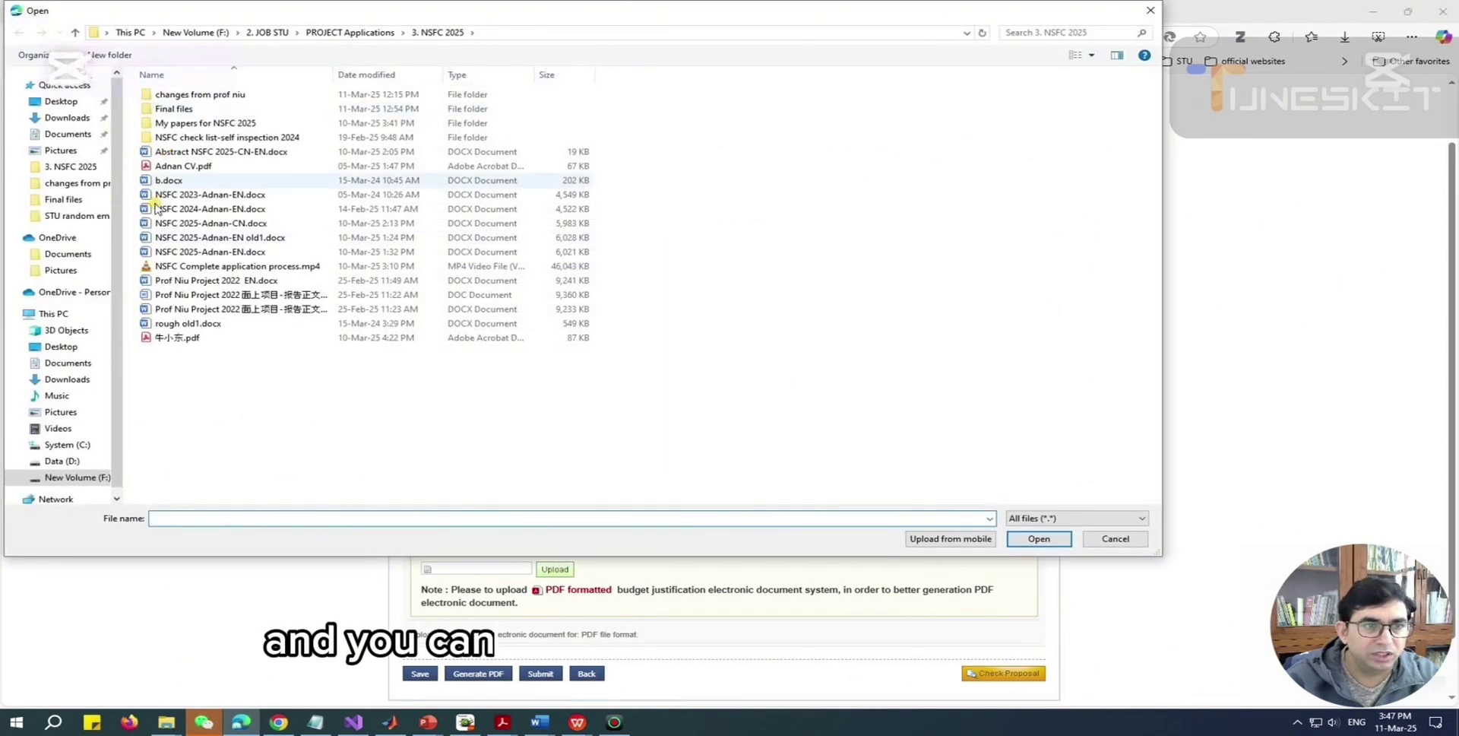
double_click(180, 109)
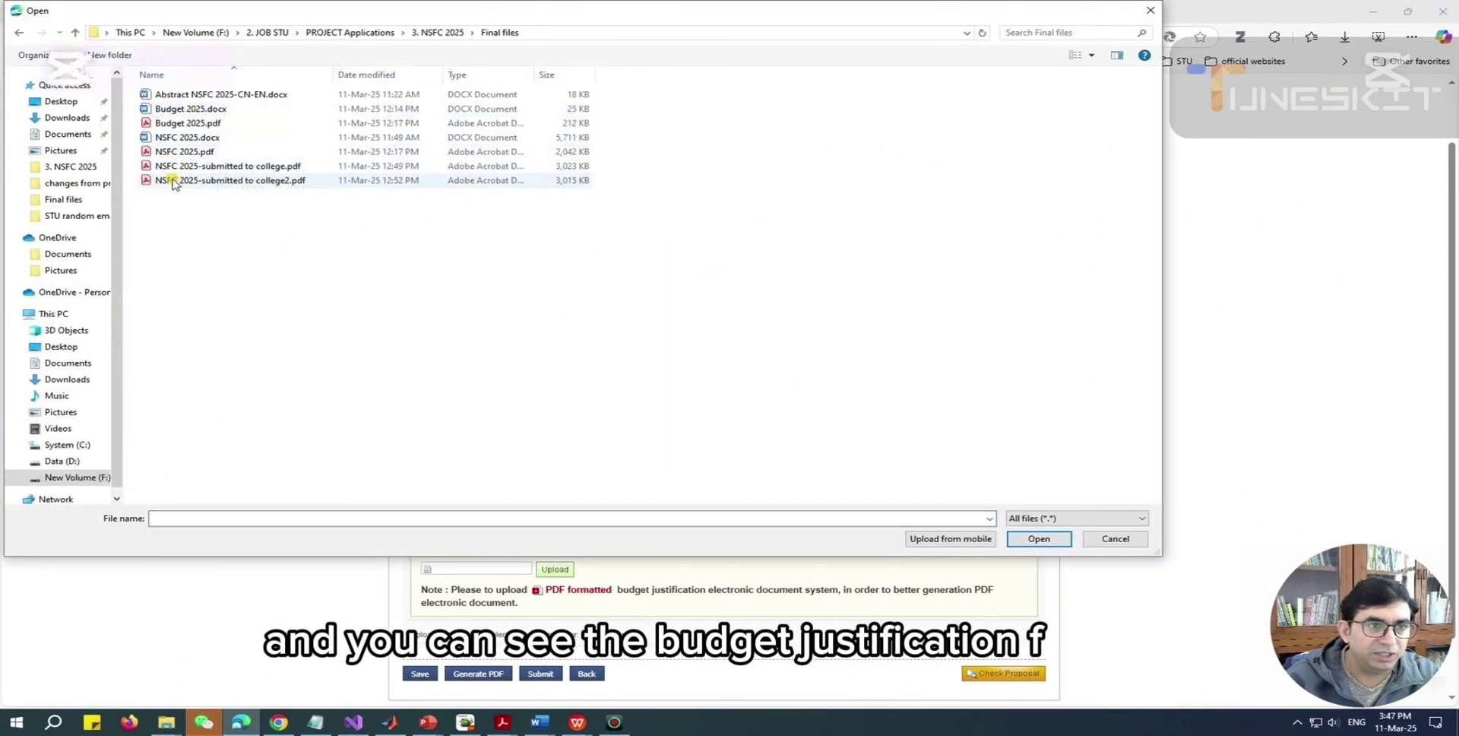
click(184, 124)
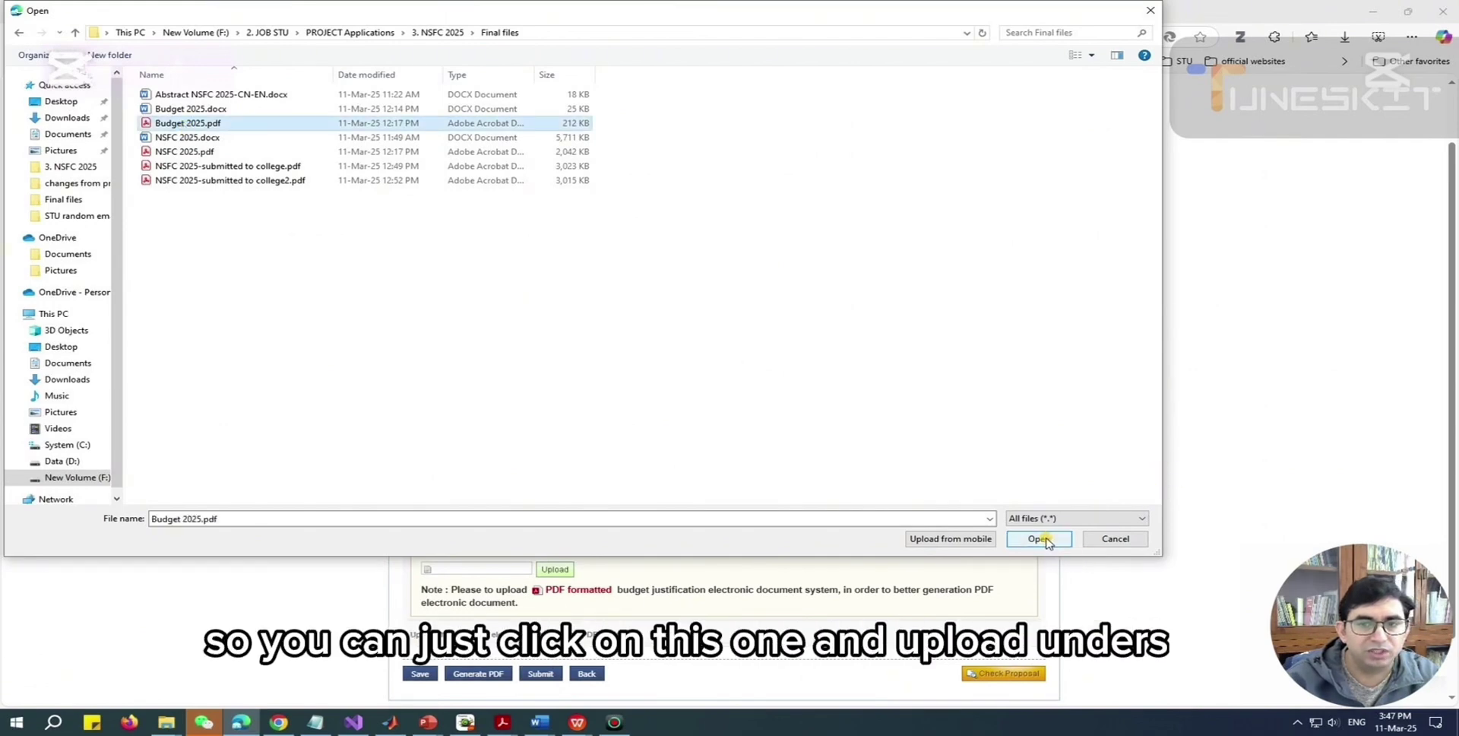
click(1149, 17)
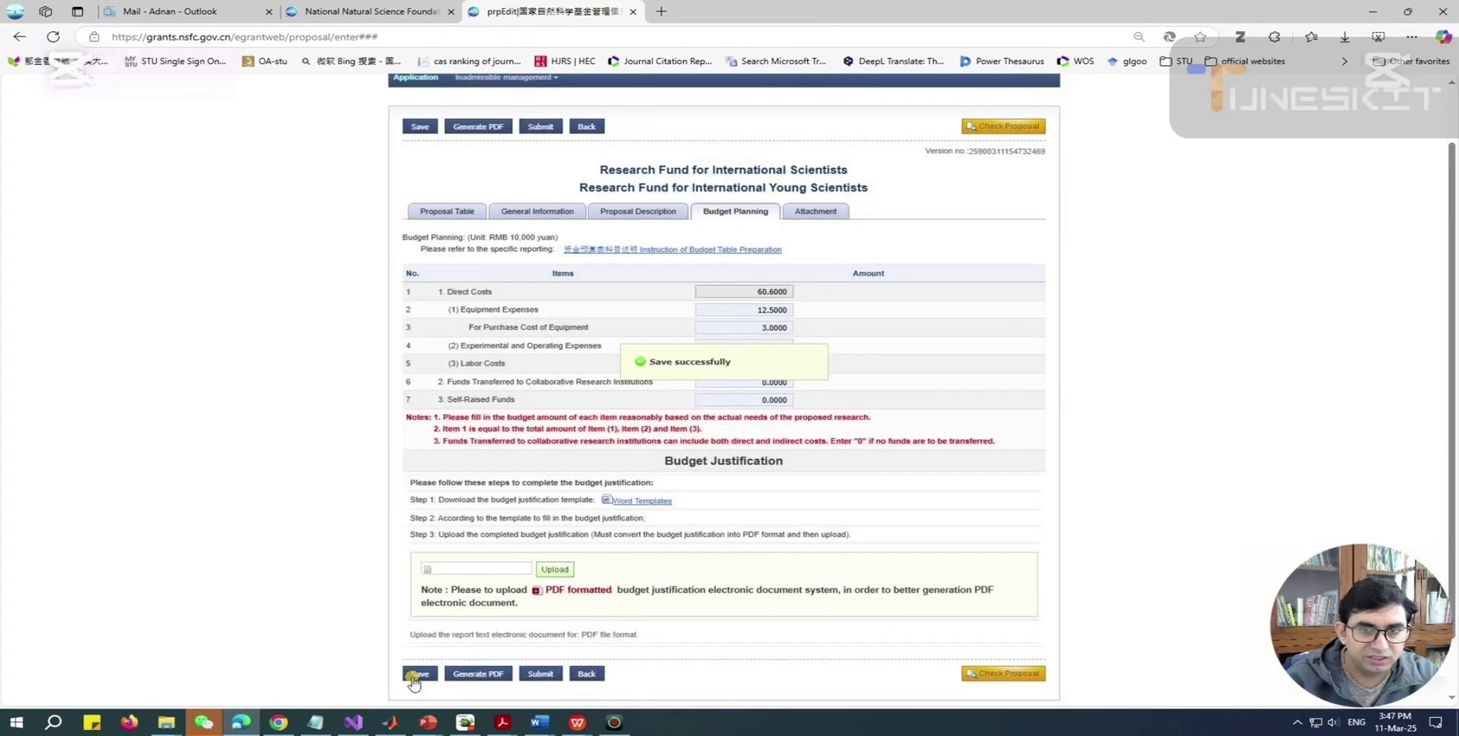
Step: Add Manuscript 1.pdf from the My papers for NSFC 2025 folder as an attachment to the proposal
click(812, 213)
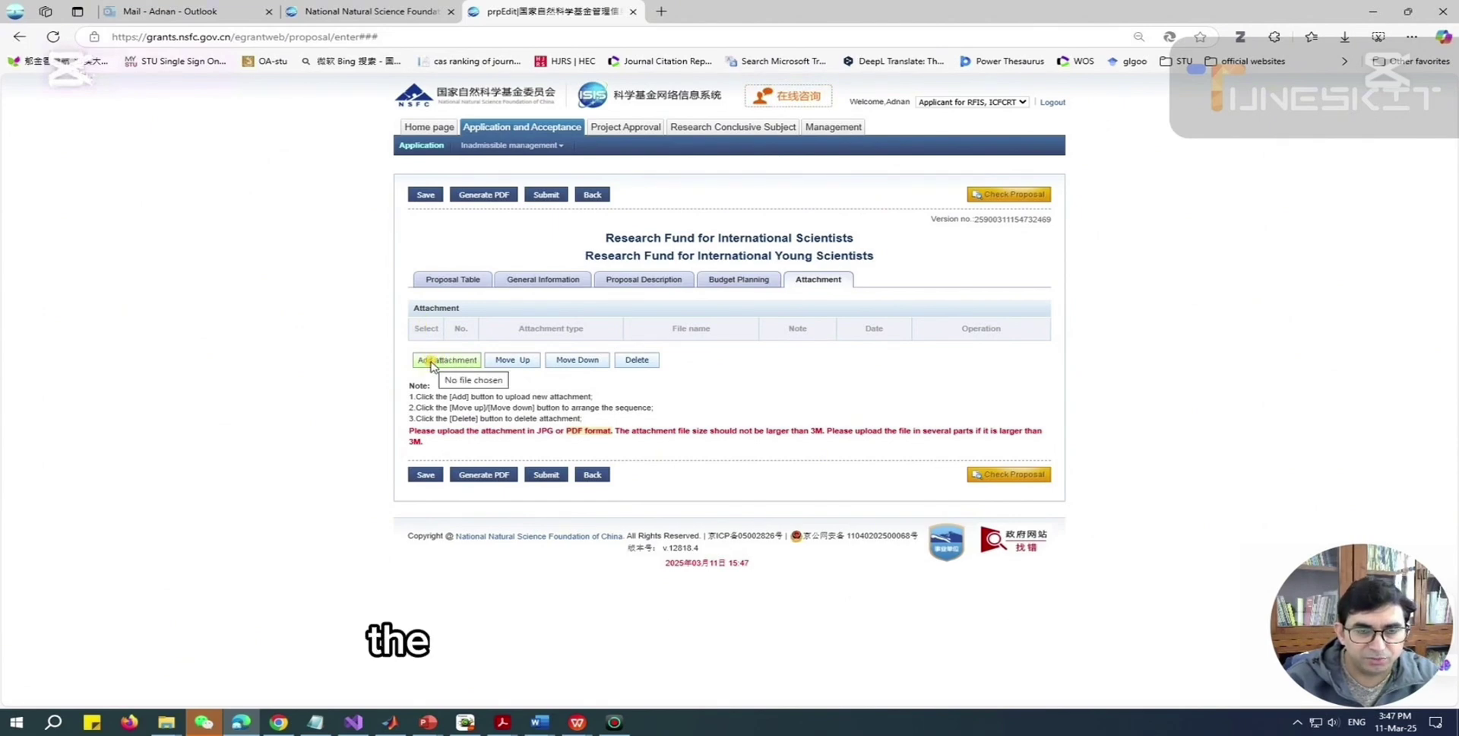
click(431, 362)
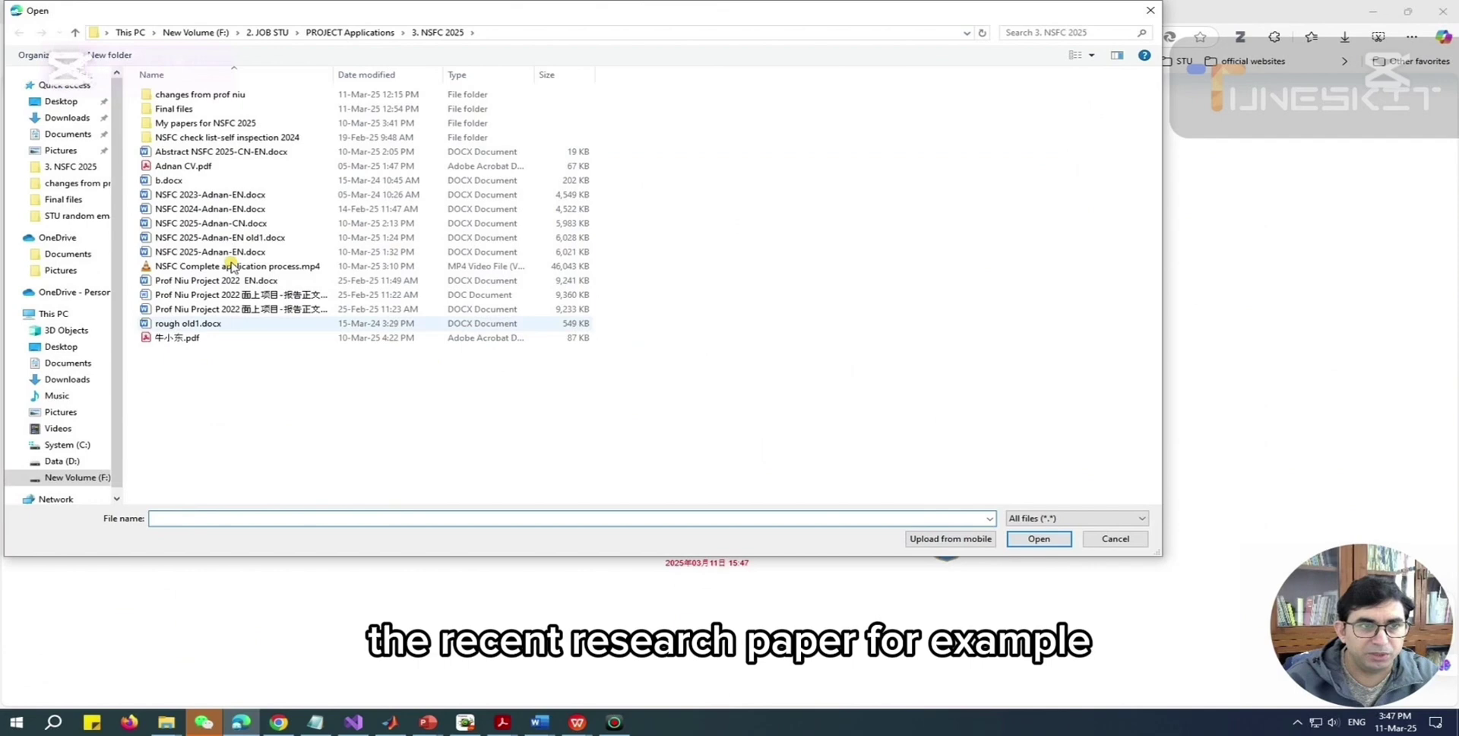
double_click(182, 123)
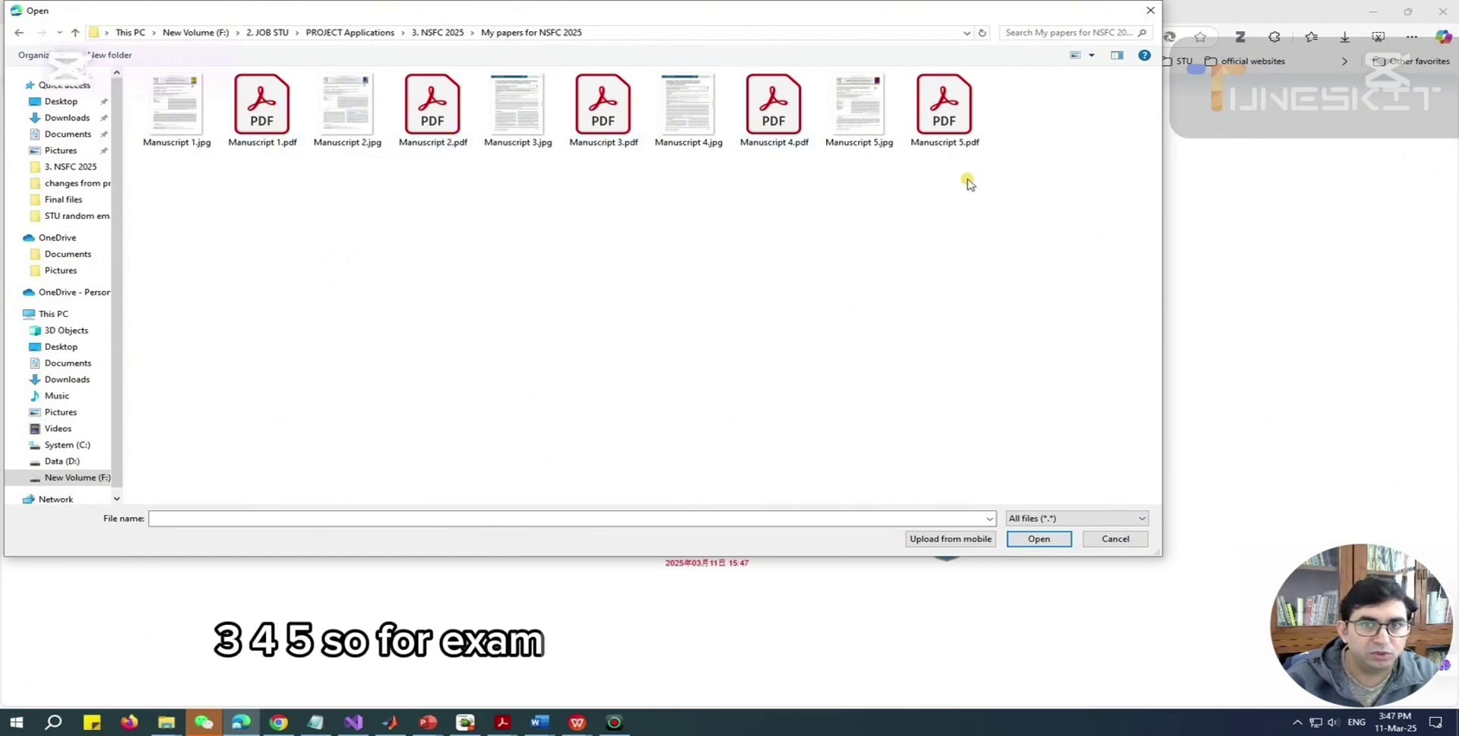
click(268, 120)
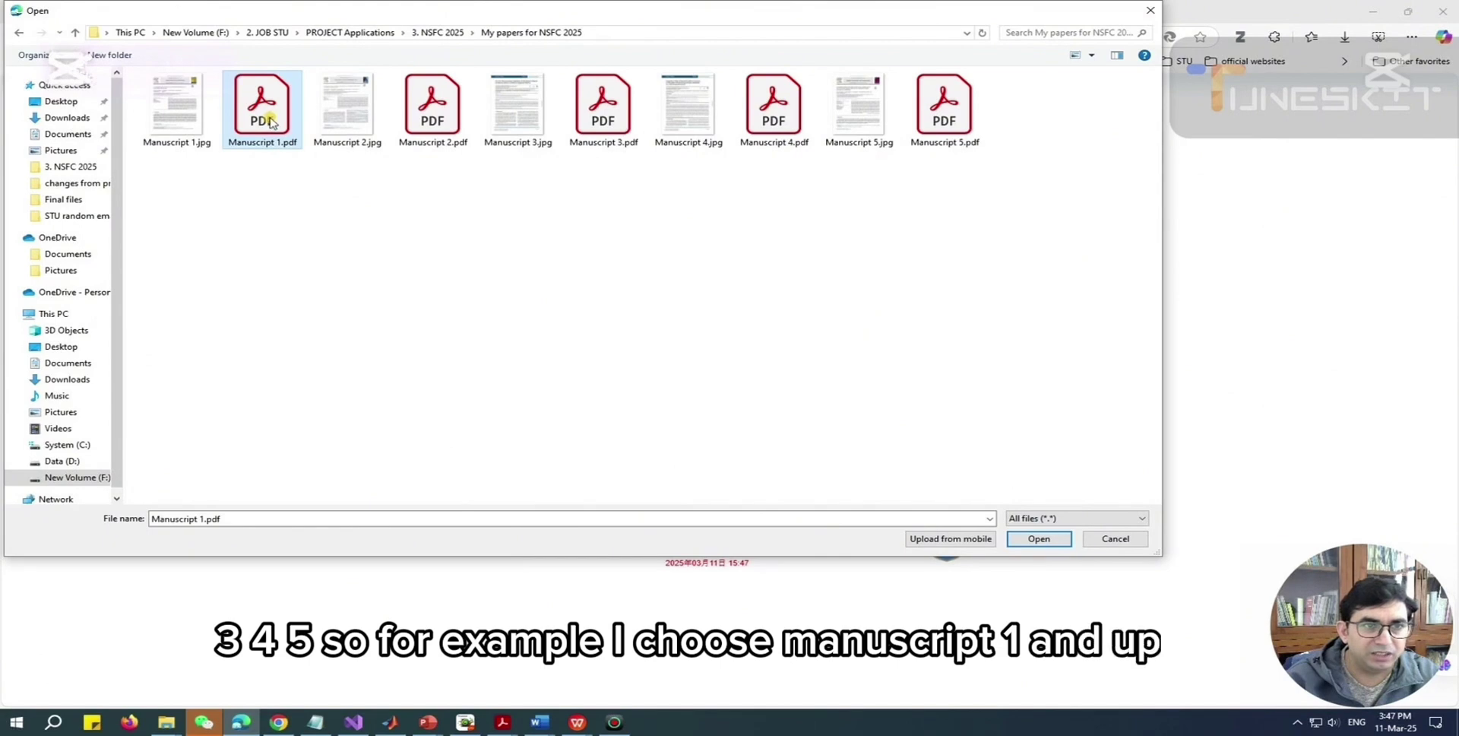
click(1041, 539)
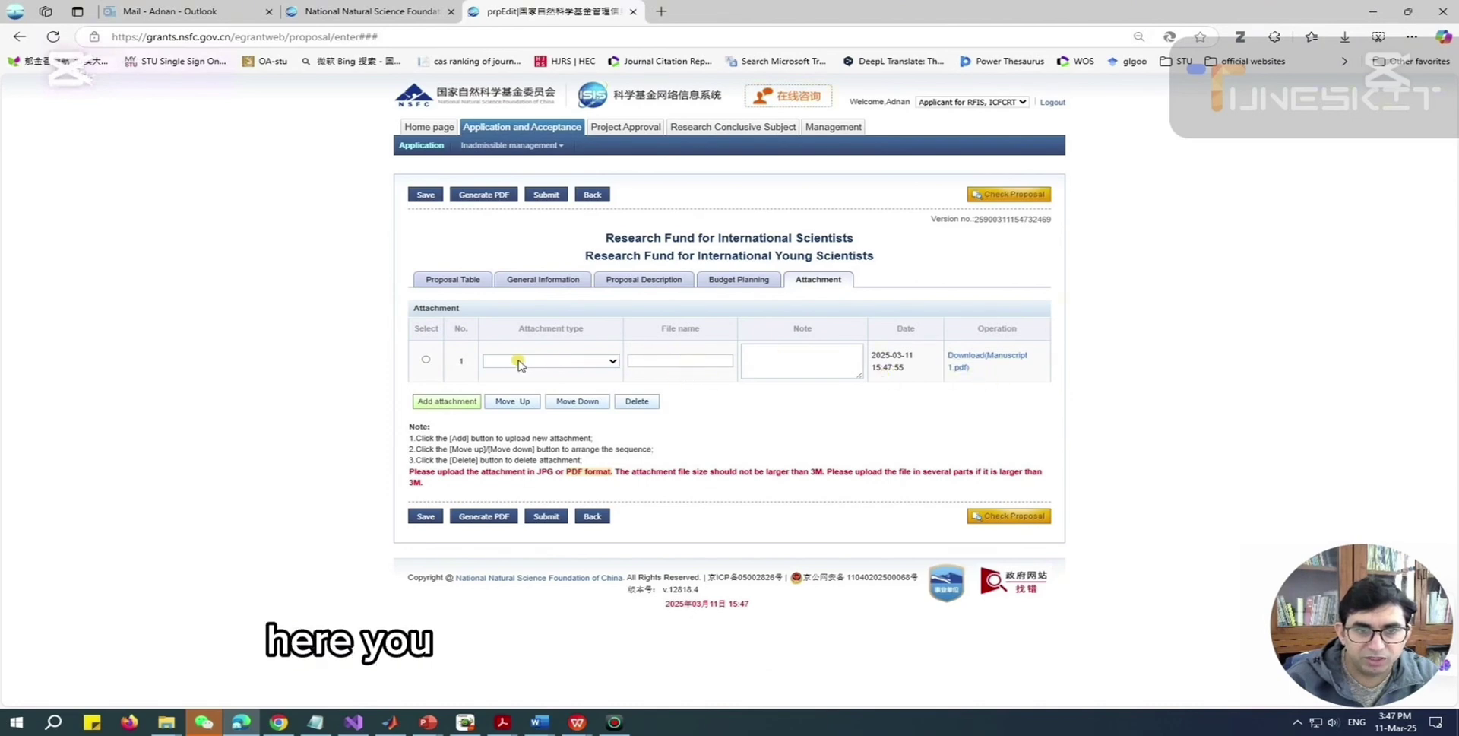
Step: Set the new attachment's type to Representative Publications (no more than five) and its file name to Manuscript 1
click(603, 360)
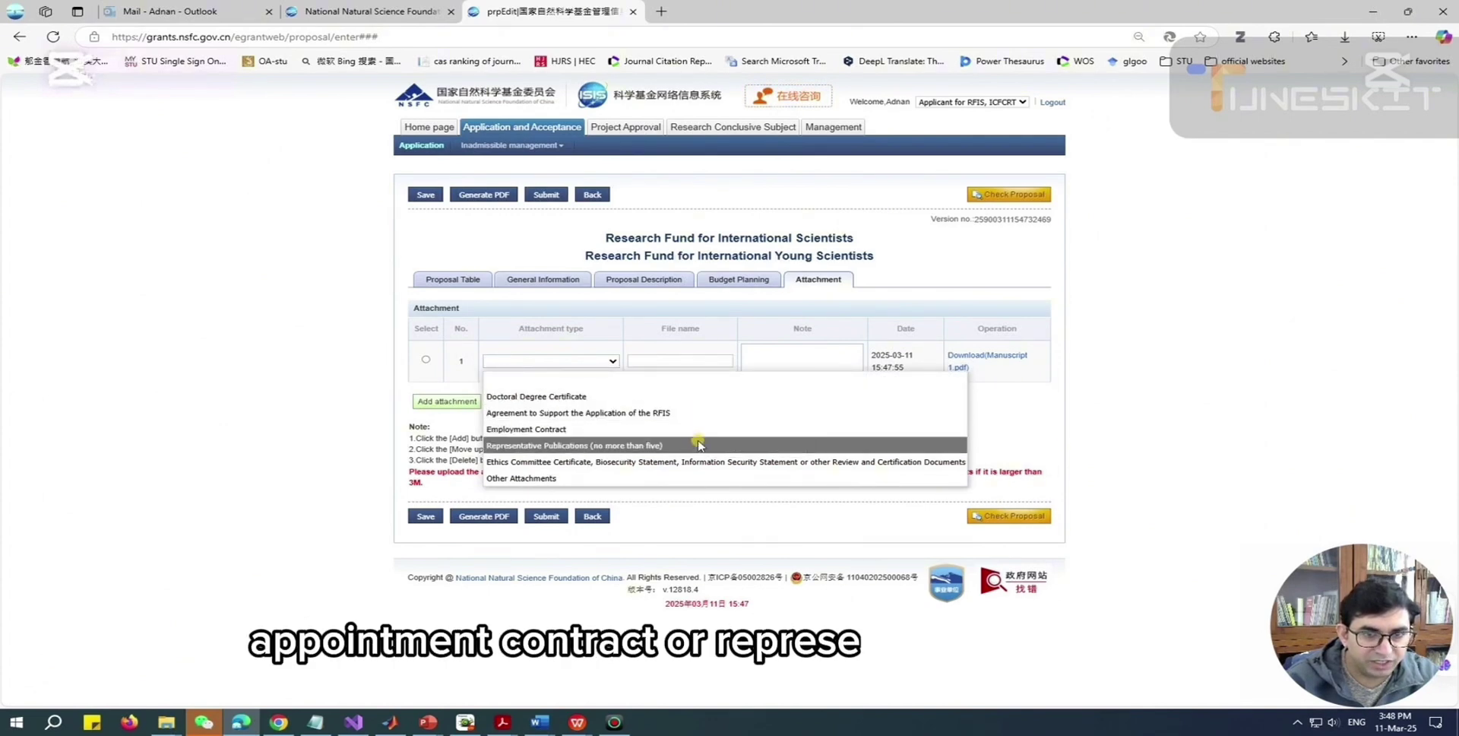
click(528, 446)
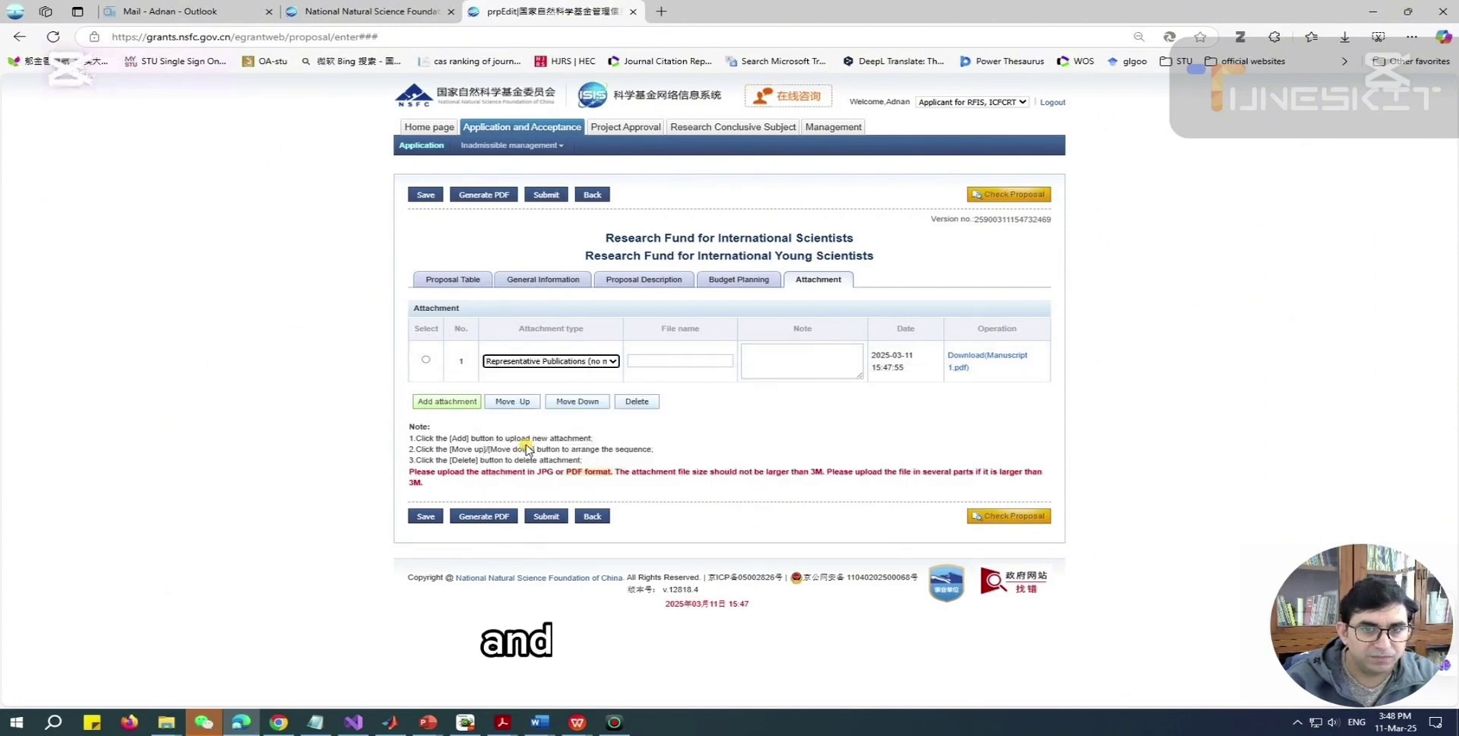
click(663, 360)
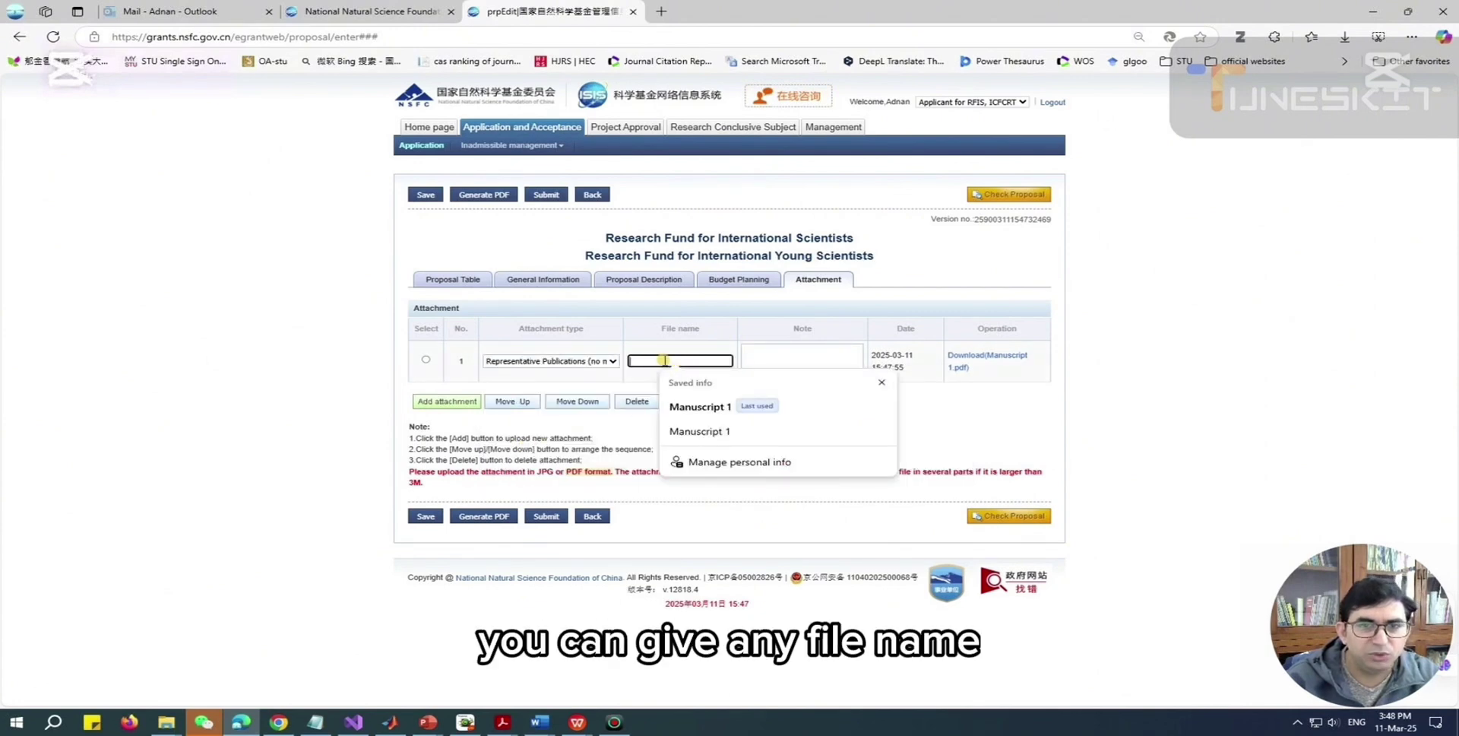
click(684, 409)
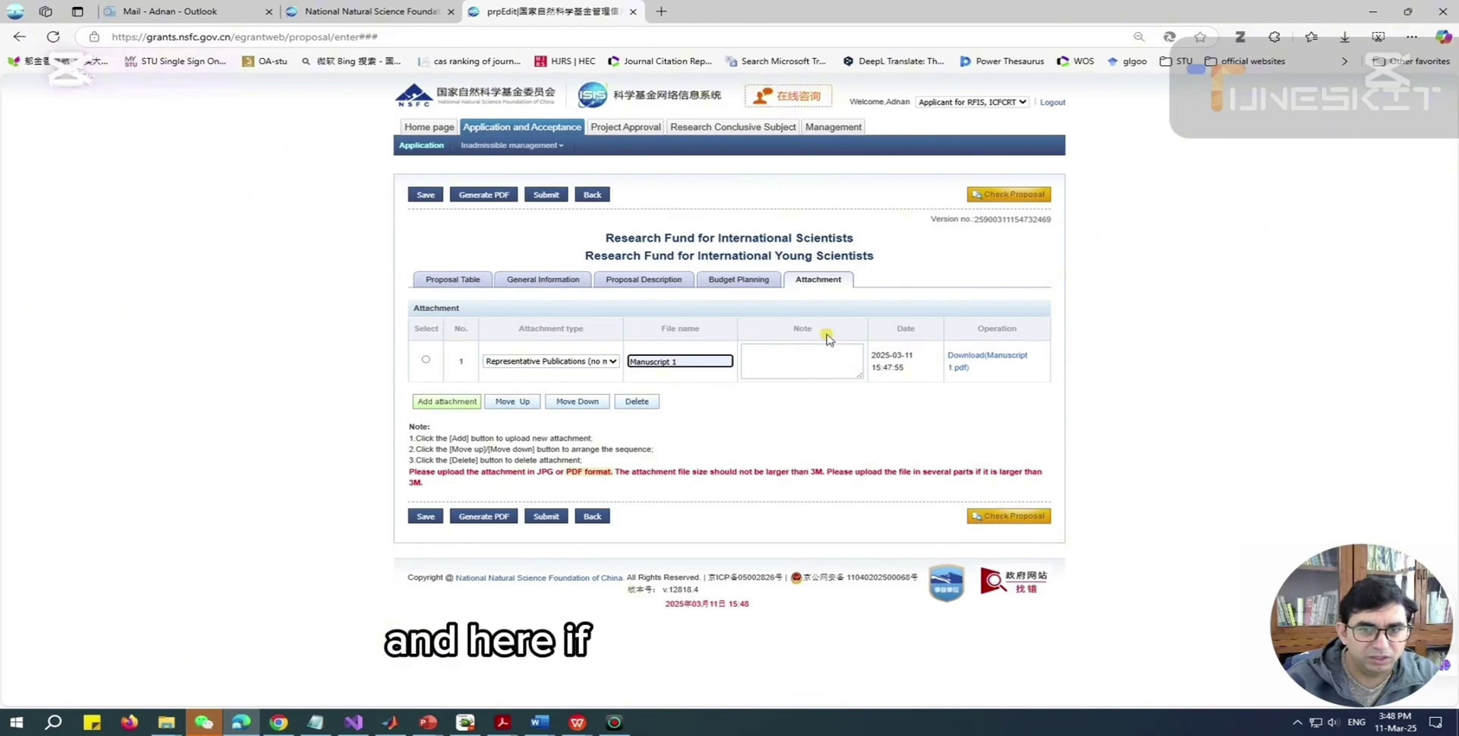
click(754, 366)
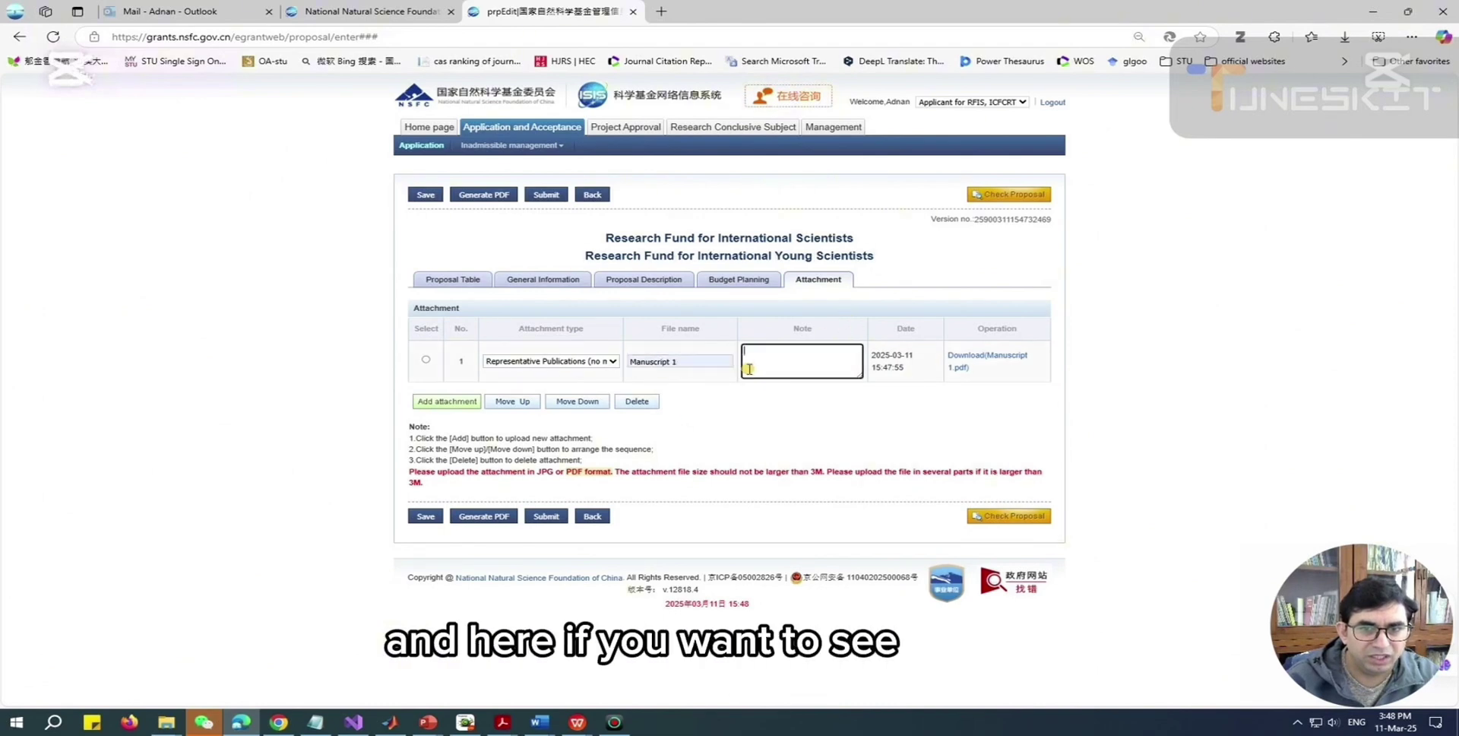
right_click(802, 355)
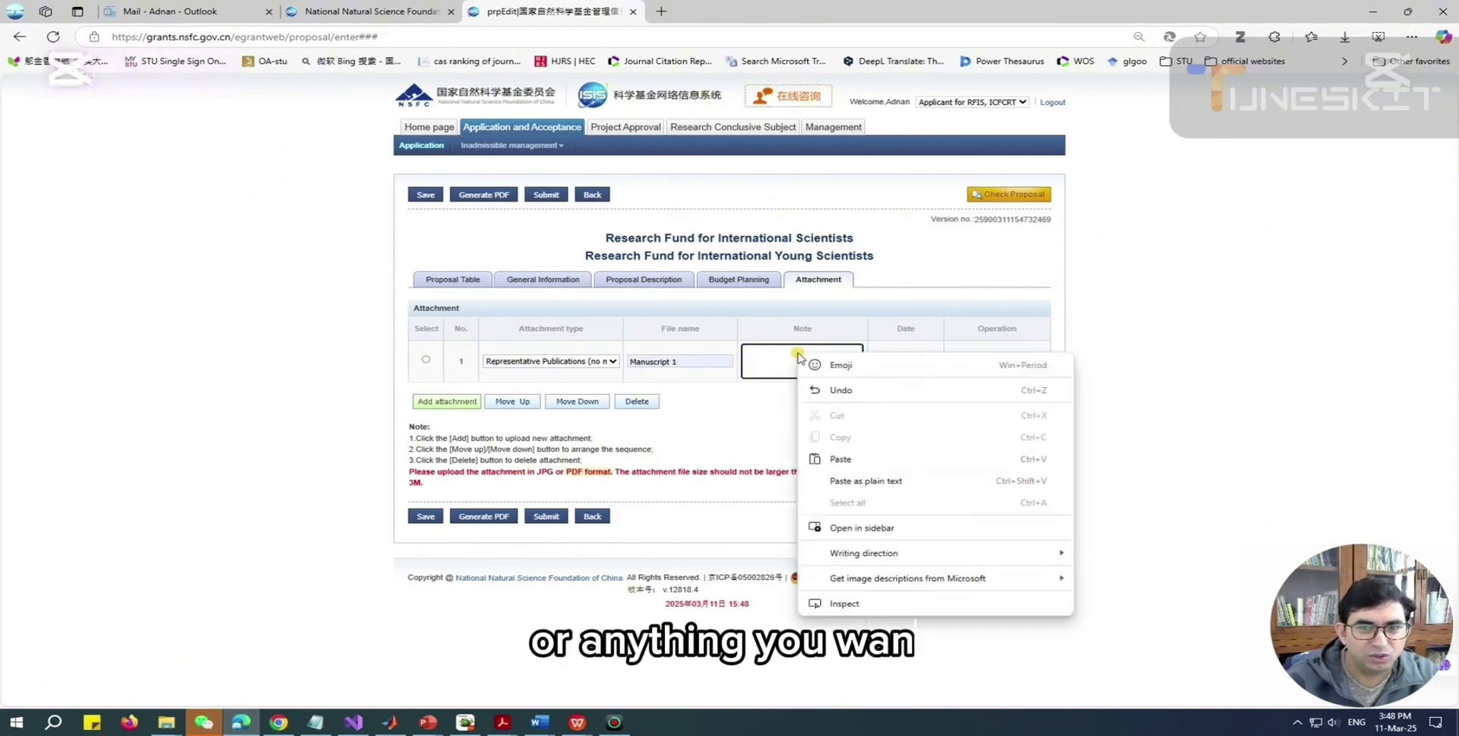
click(751, 358)
click(1008, 363)
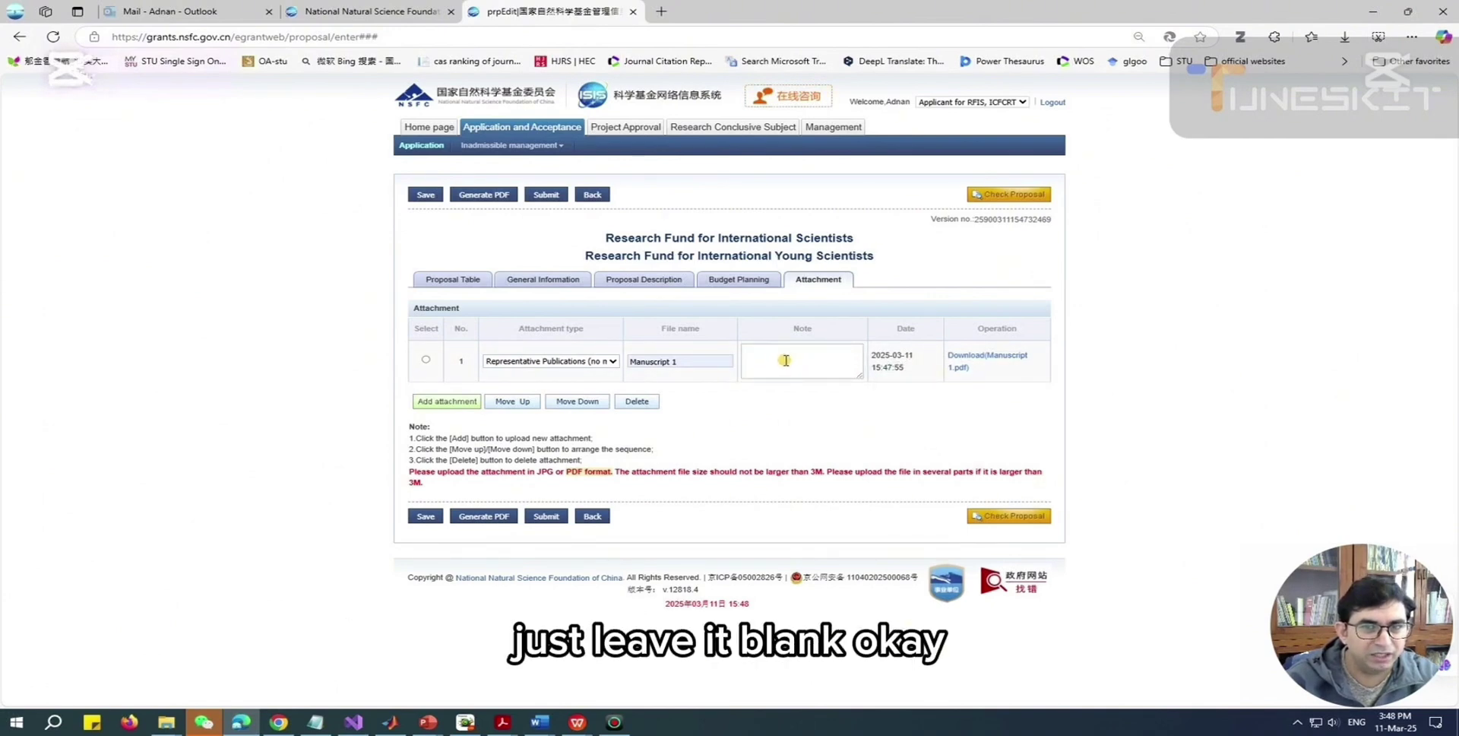
Step: Add Manuscript 2.pdf from the My papers for NSFC 2025 folder as a second attachment
click(460, 402)
click(432, 106)
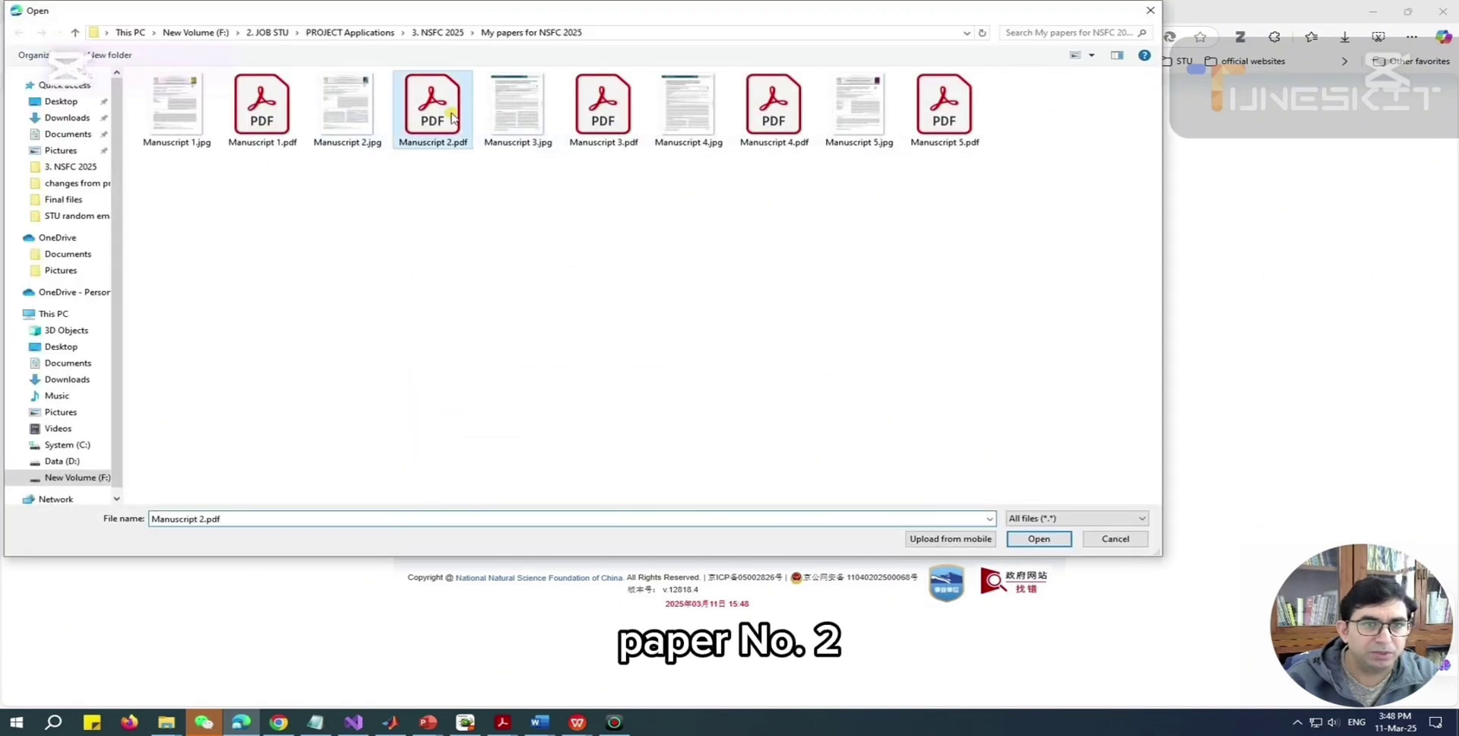
click(1041, 539)
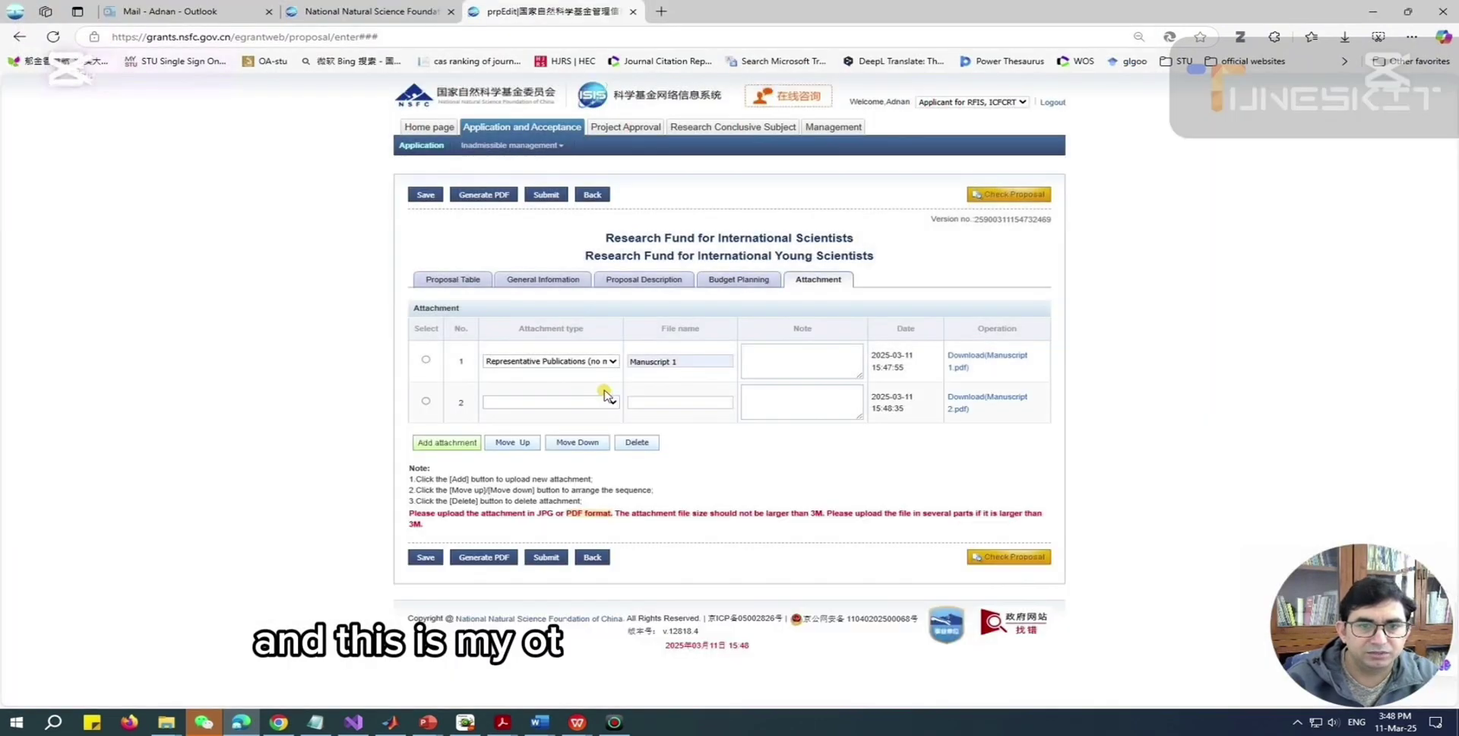
Step: Set the second attachment's type to Representative Publications (no more than five) and its file name to Manuscript 2
click(606, 400)
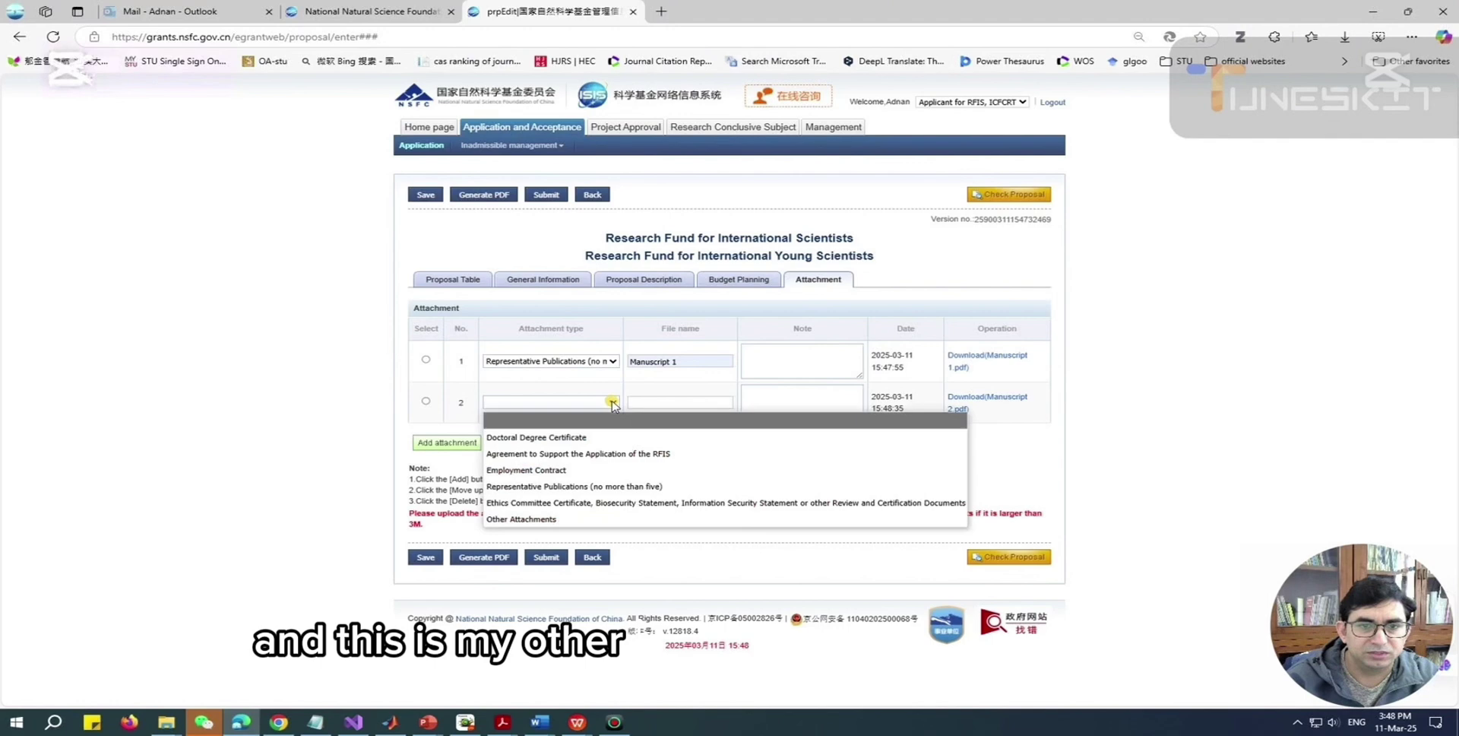
click(539, 485)
click(684, 403)
click(708, 446)
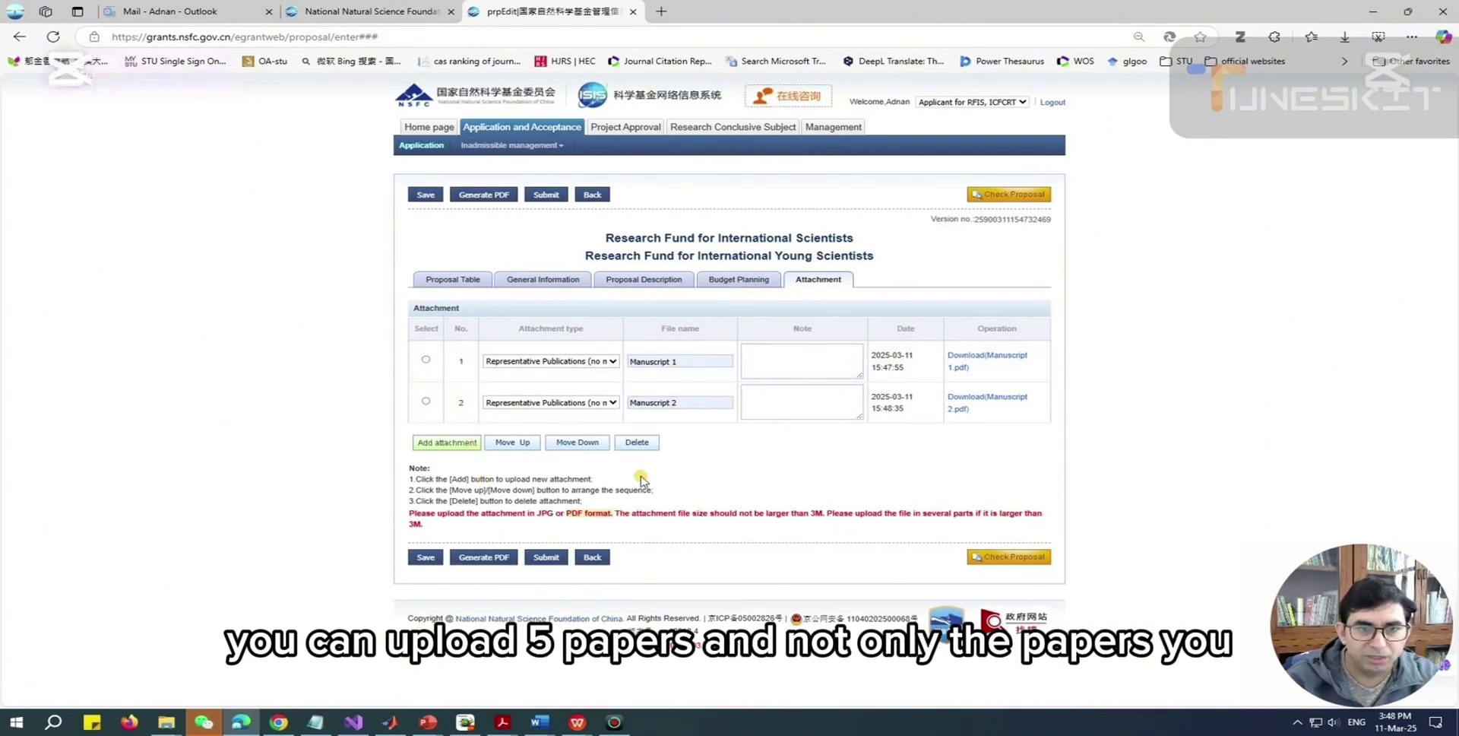
Step: Review the available attachment types and read the note on the permitted file formats and maximum file size
click(608, 406)
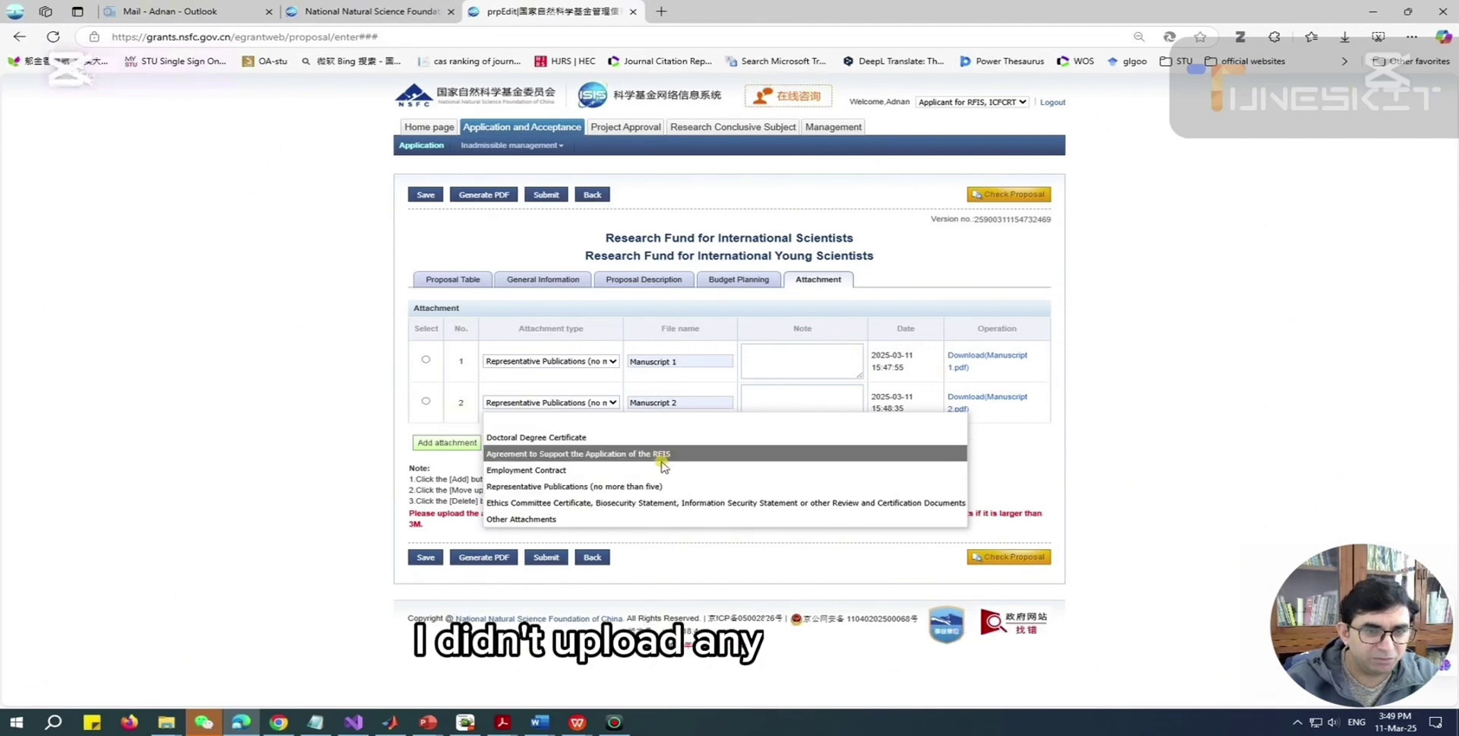
click(1010, 454)
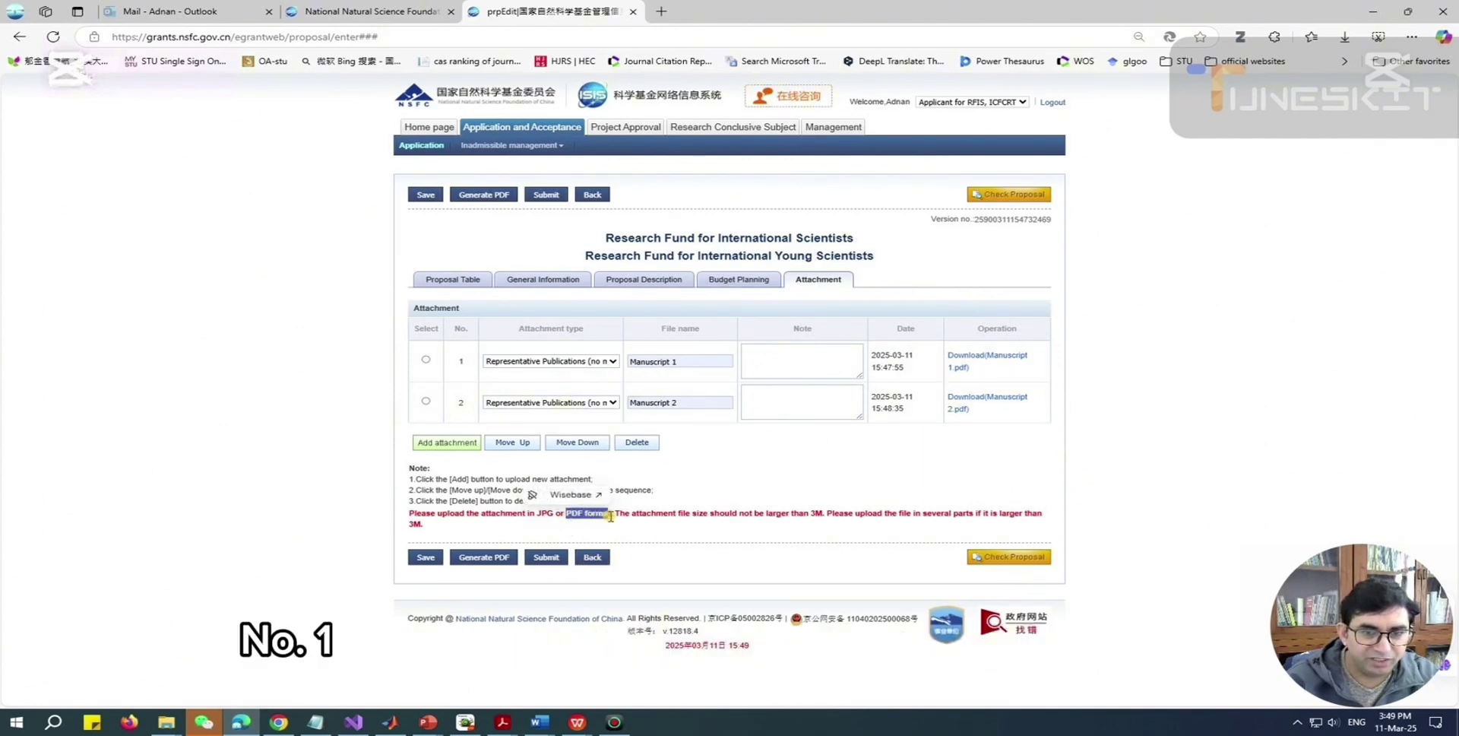
click(727, 530)
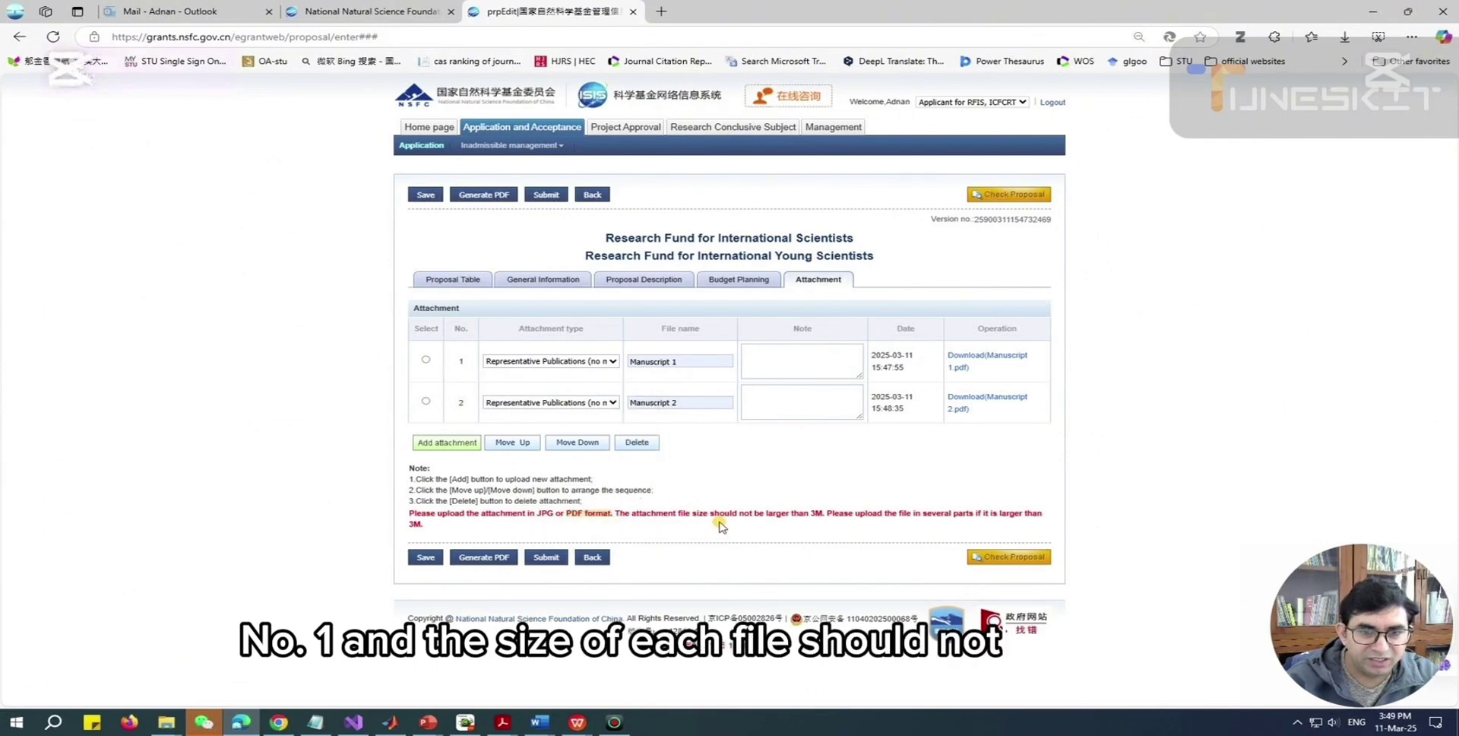
click(818, 515)
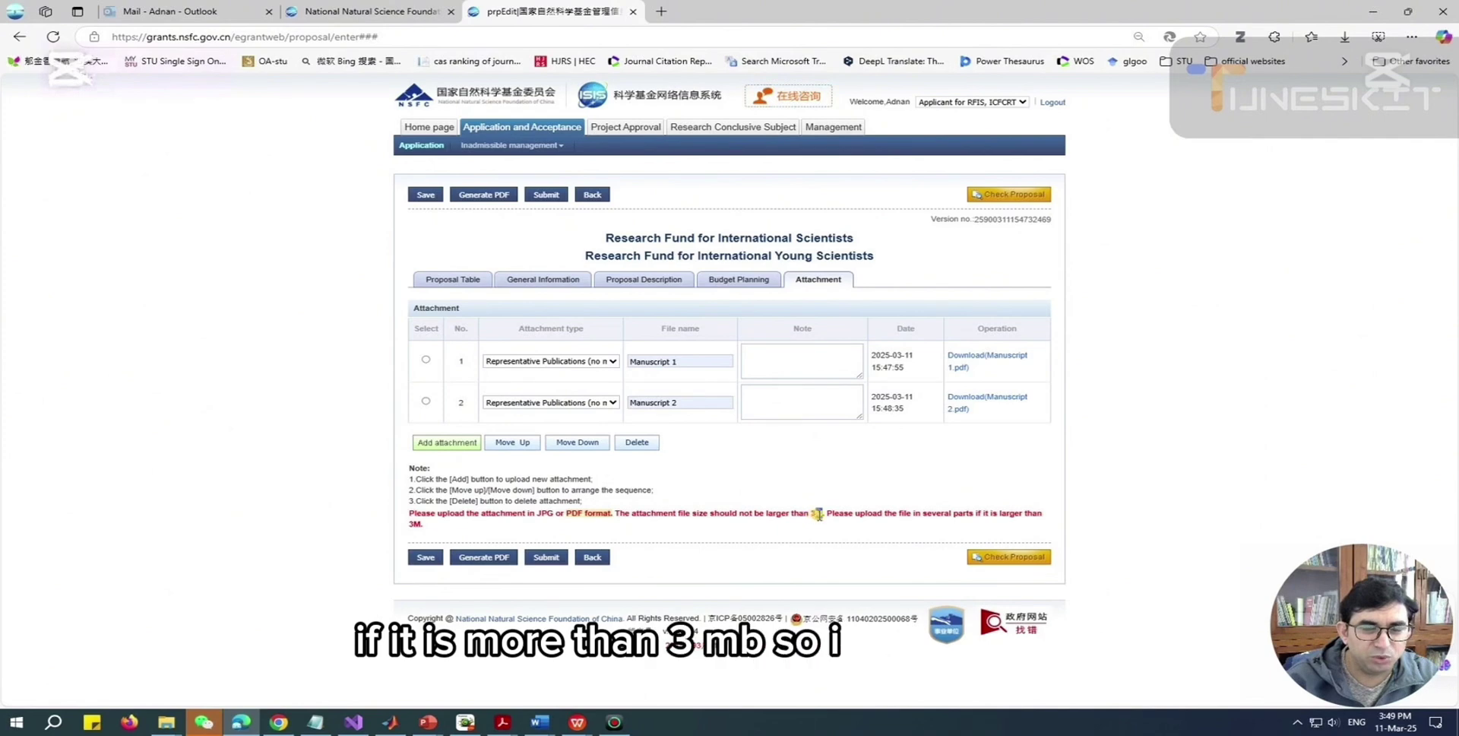
drag(825, 517, 807, 523)
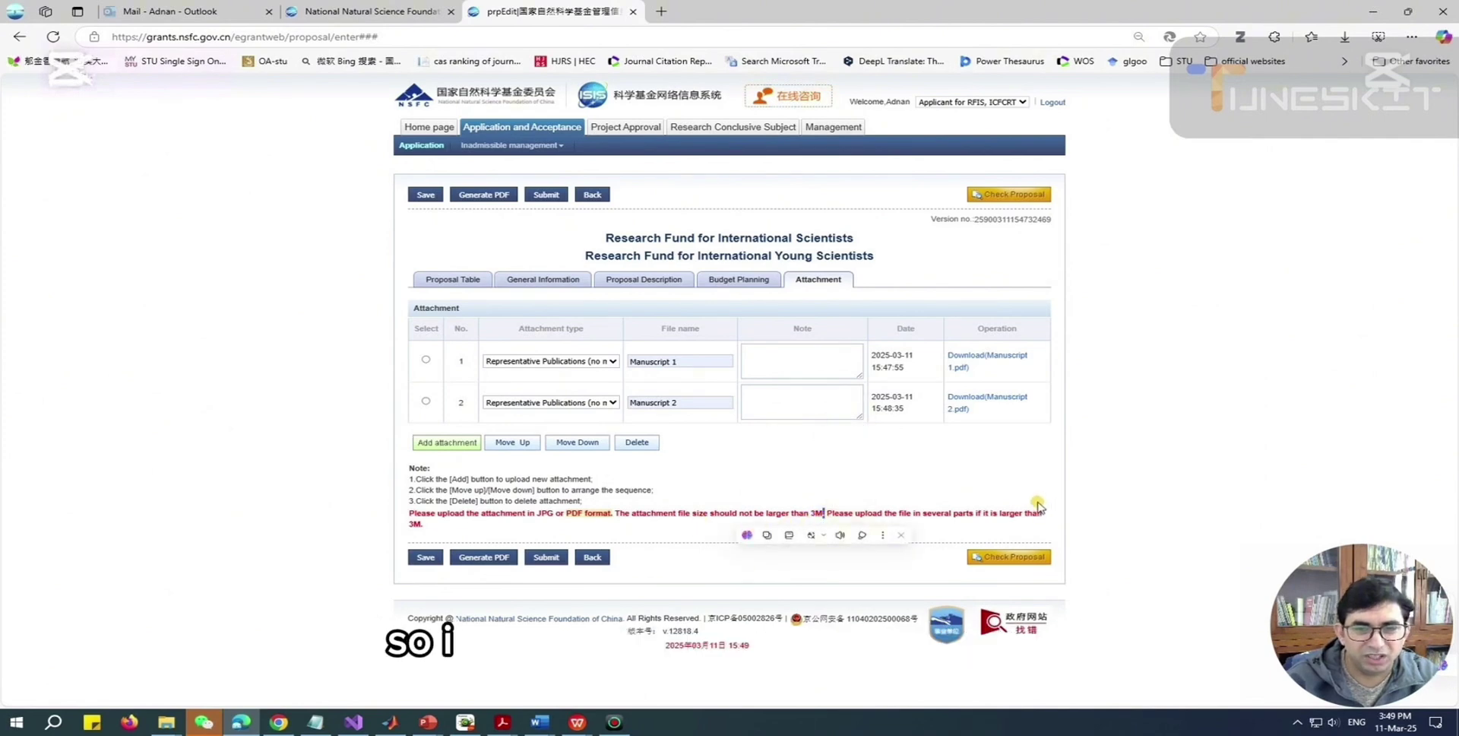
click(1034, 506)
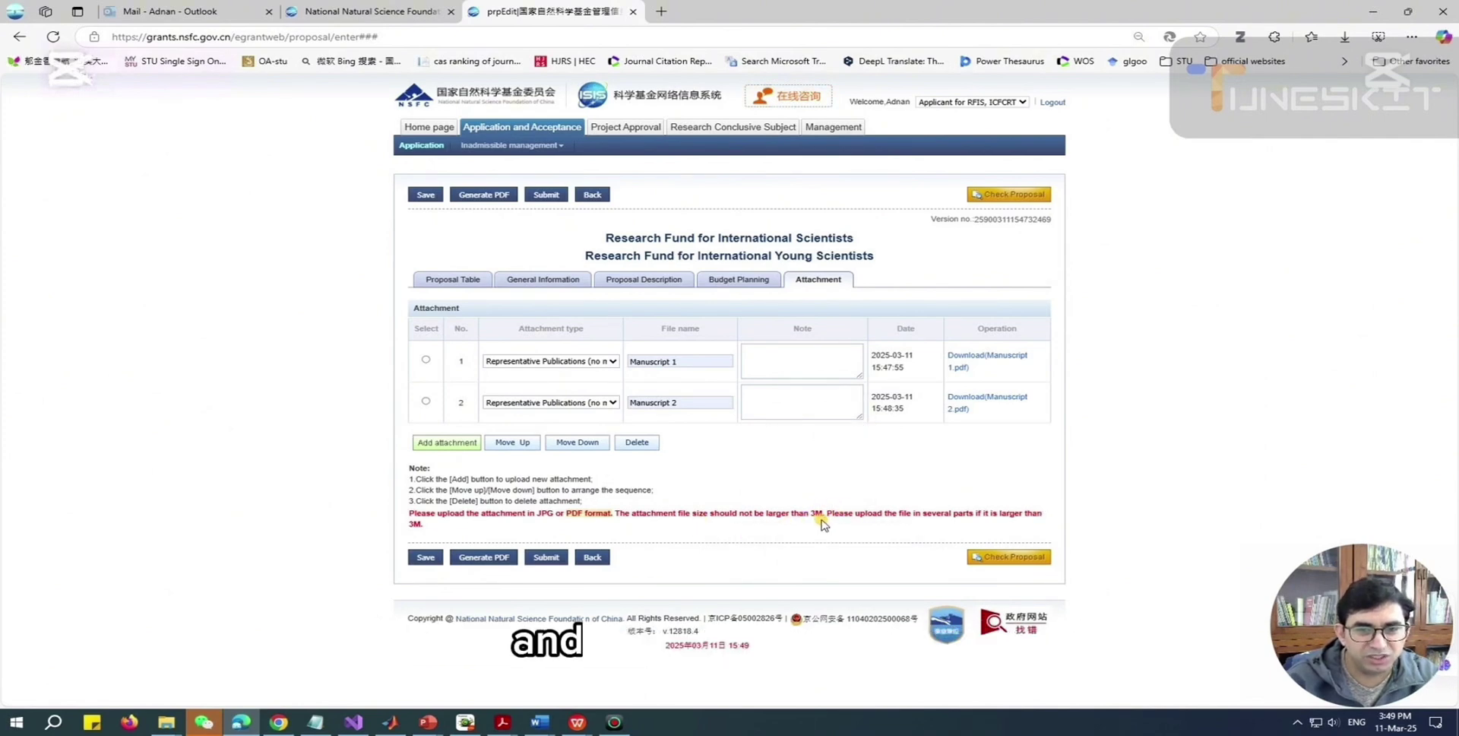
click(582, 403)
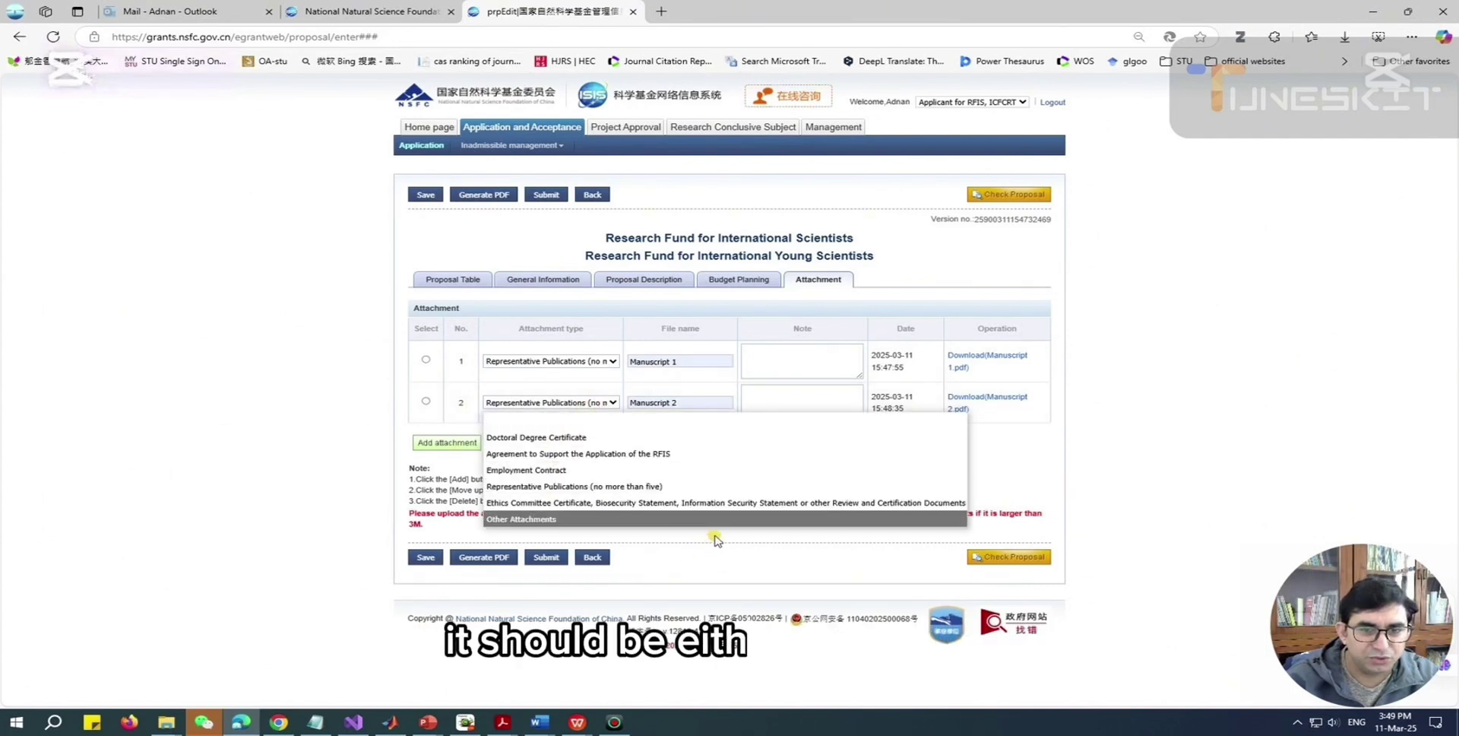
click(691, 532)
drag(536, 516, 614, 516)
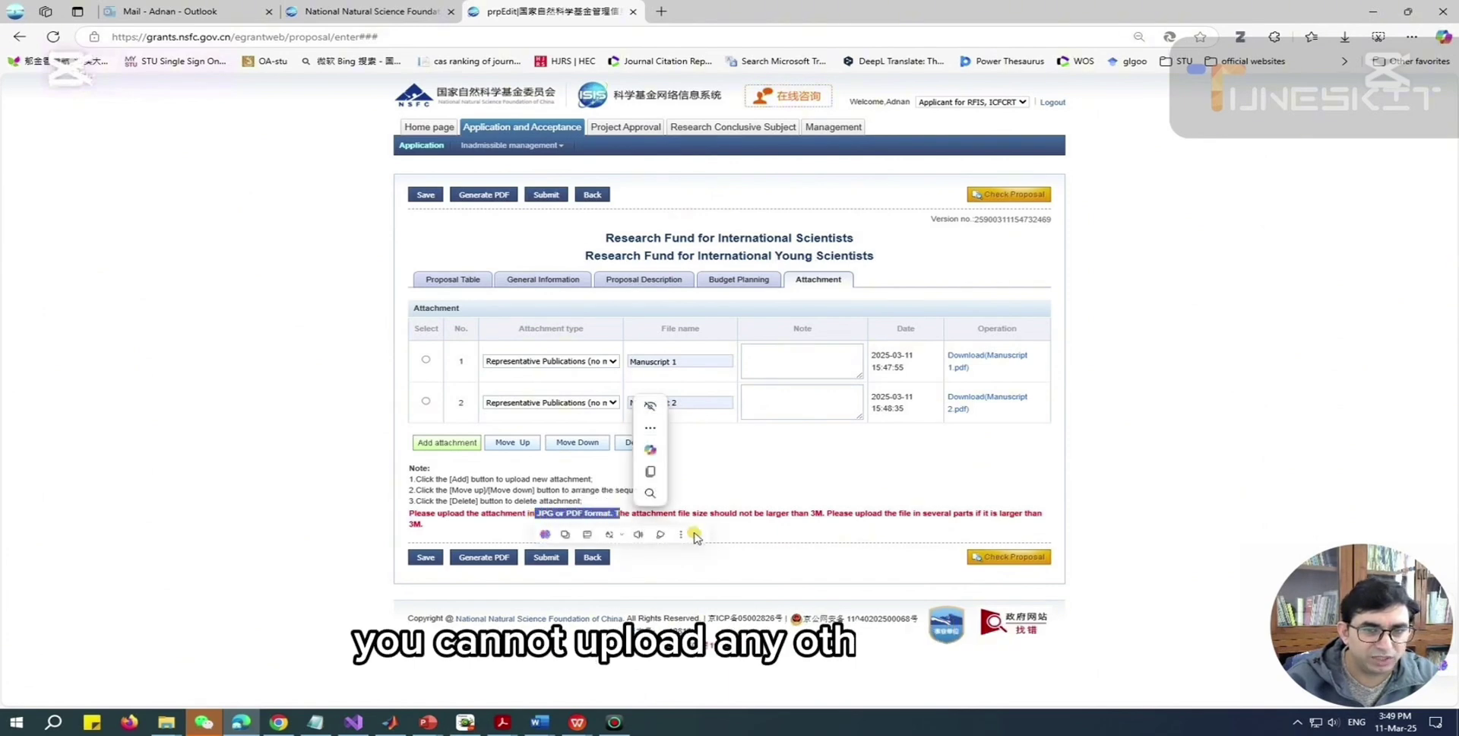
click(834, 528)
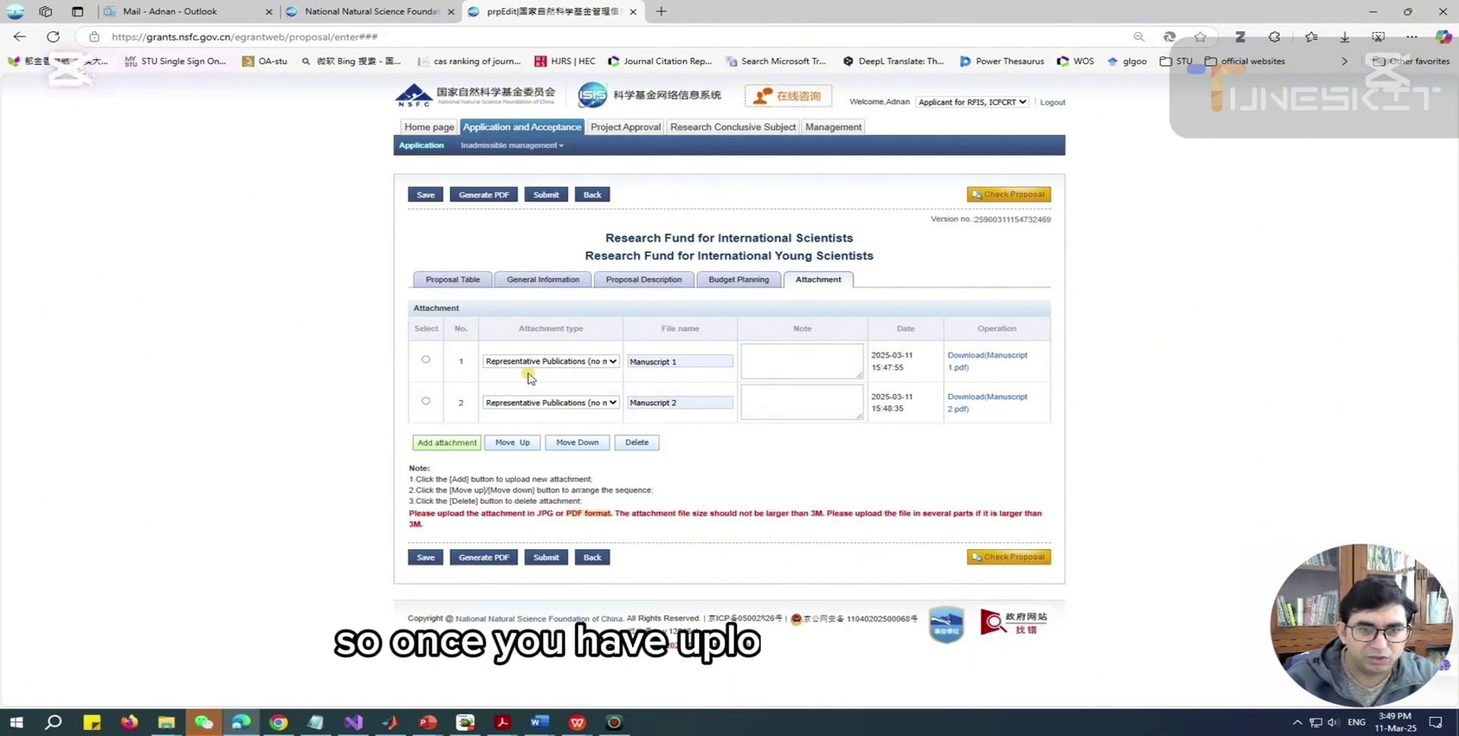
Step: Save the proposal, try to generate its PDF, look through the check results and dismiss them
click(421, 559)
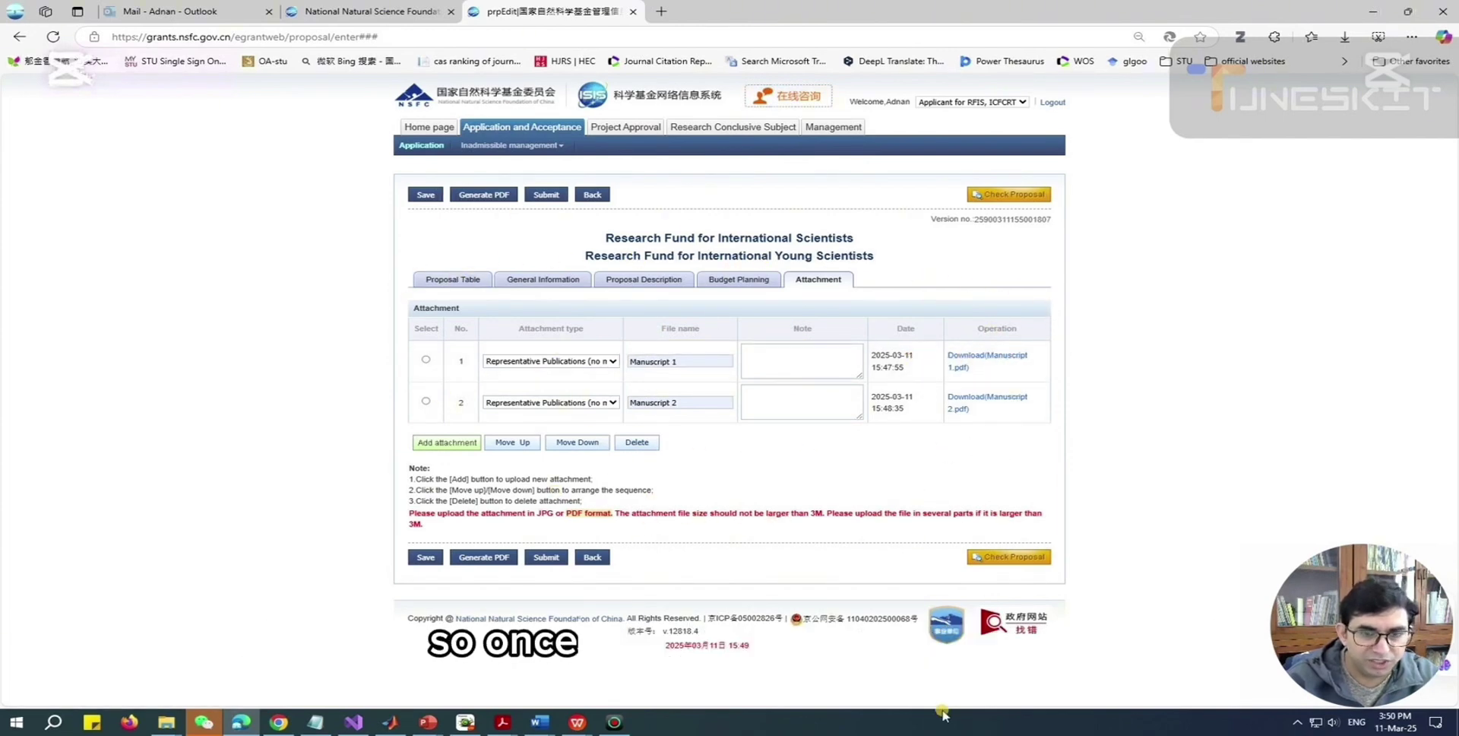
click(476, 559)
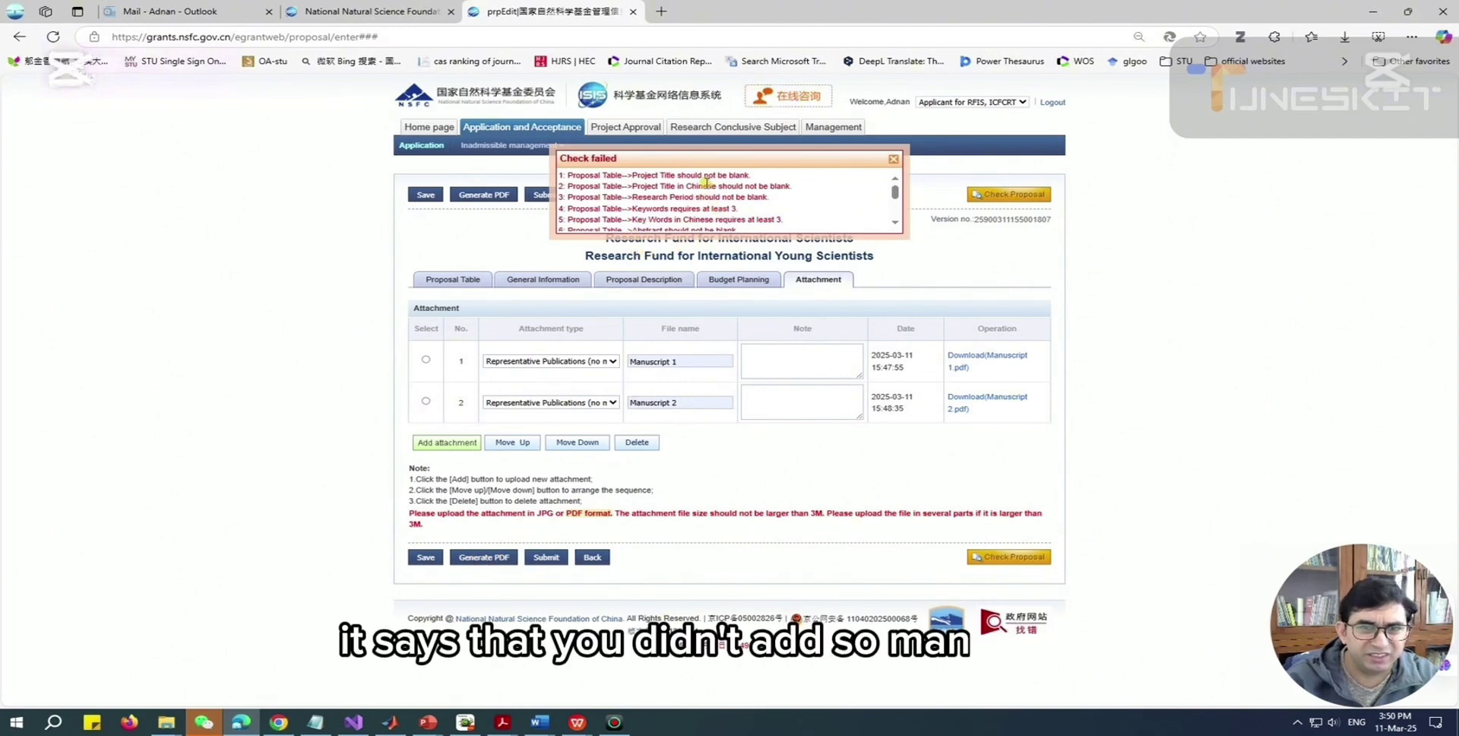
scroll(700, 188, down, 3)
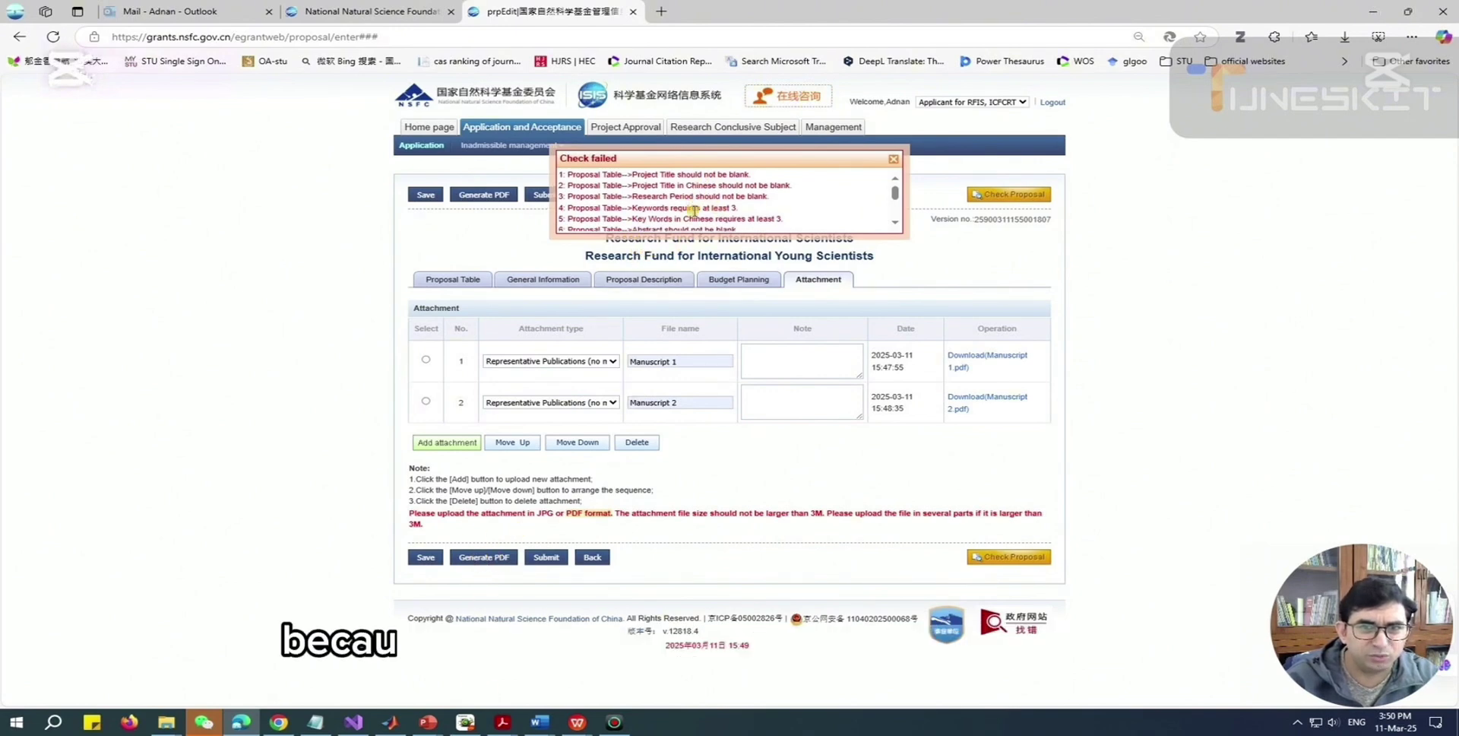
click(891, 159)
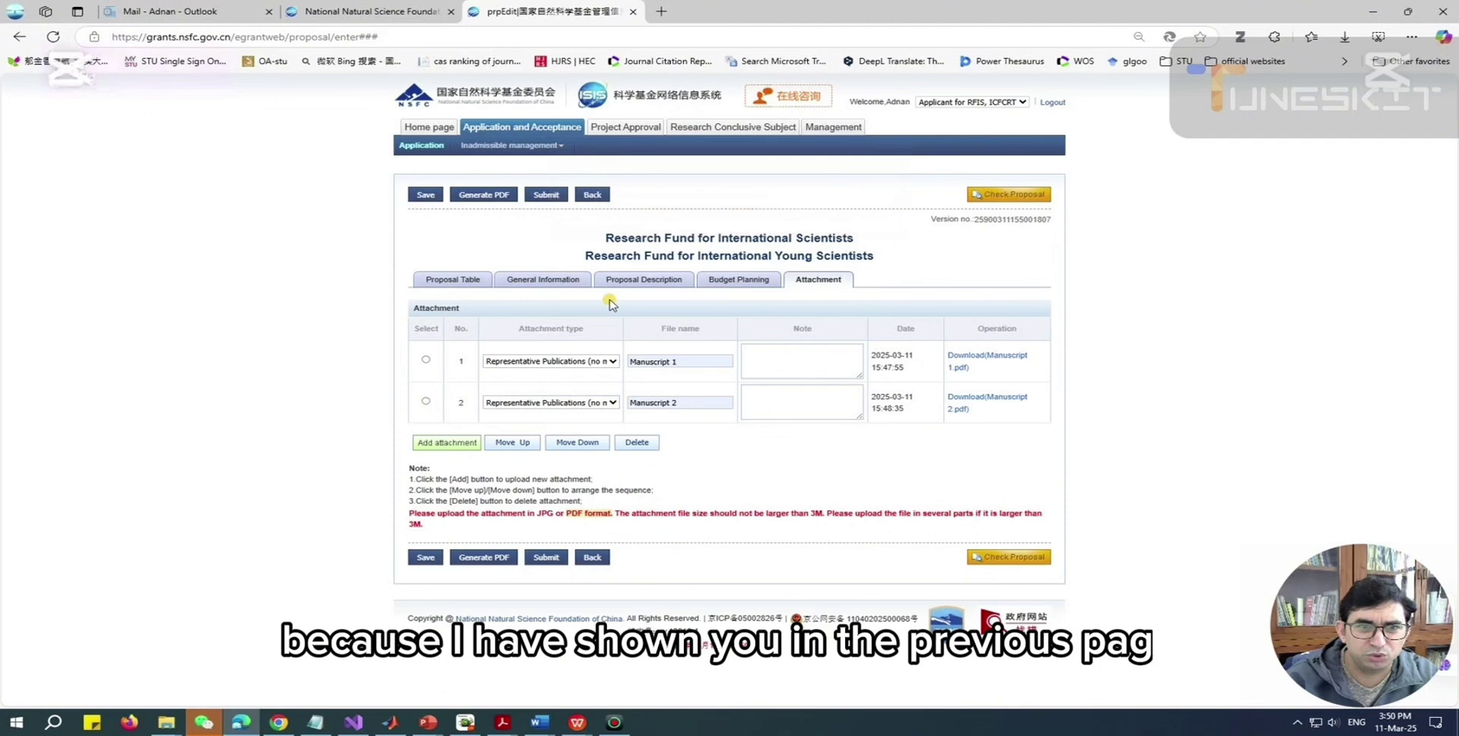
Step: Return to the Proposal Table, then preview NSFC 2025-submitted to college2.pdf in the Final files folder as an example of a generated proposal
click(447, 280)
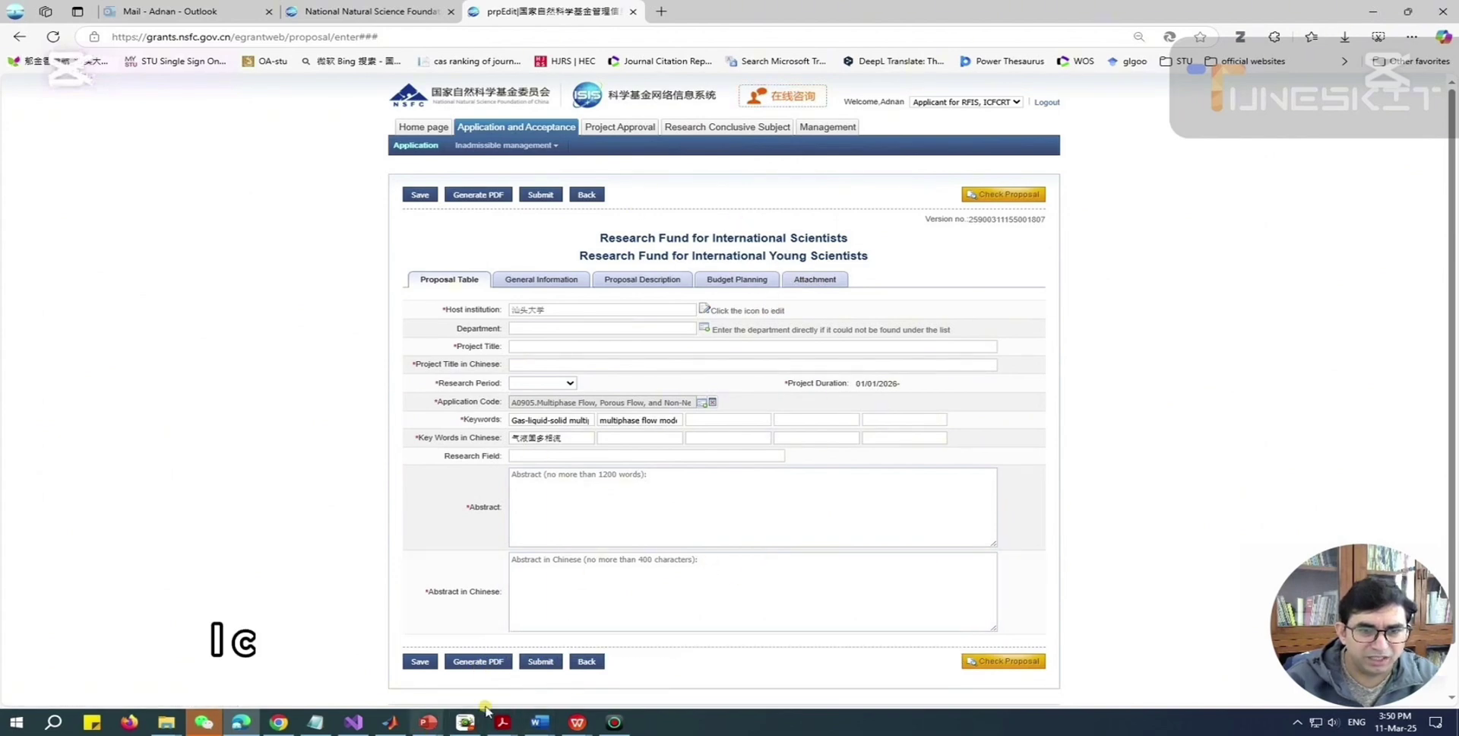
mouse_move(162, 725)
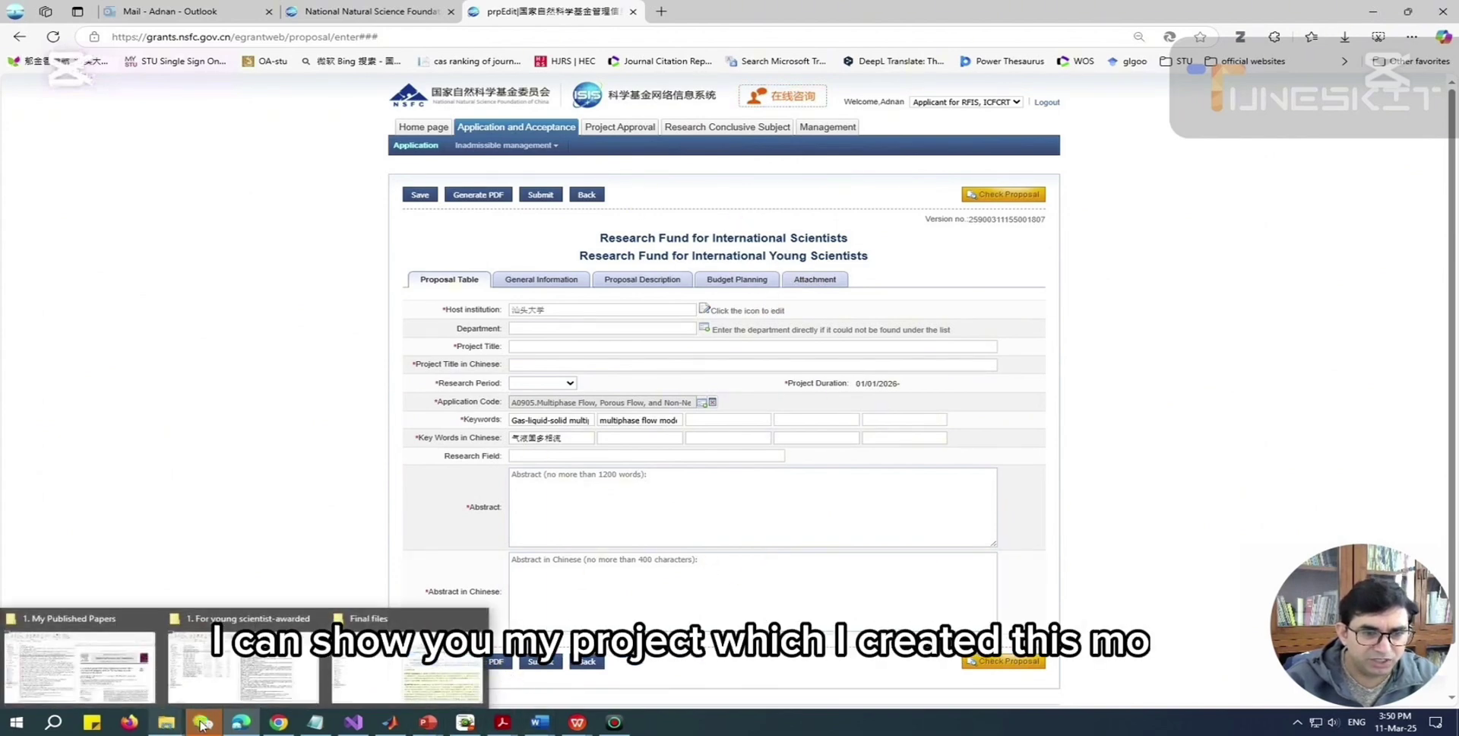
click(415, 669)
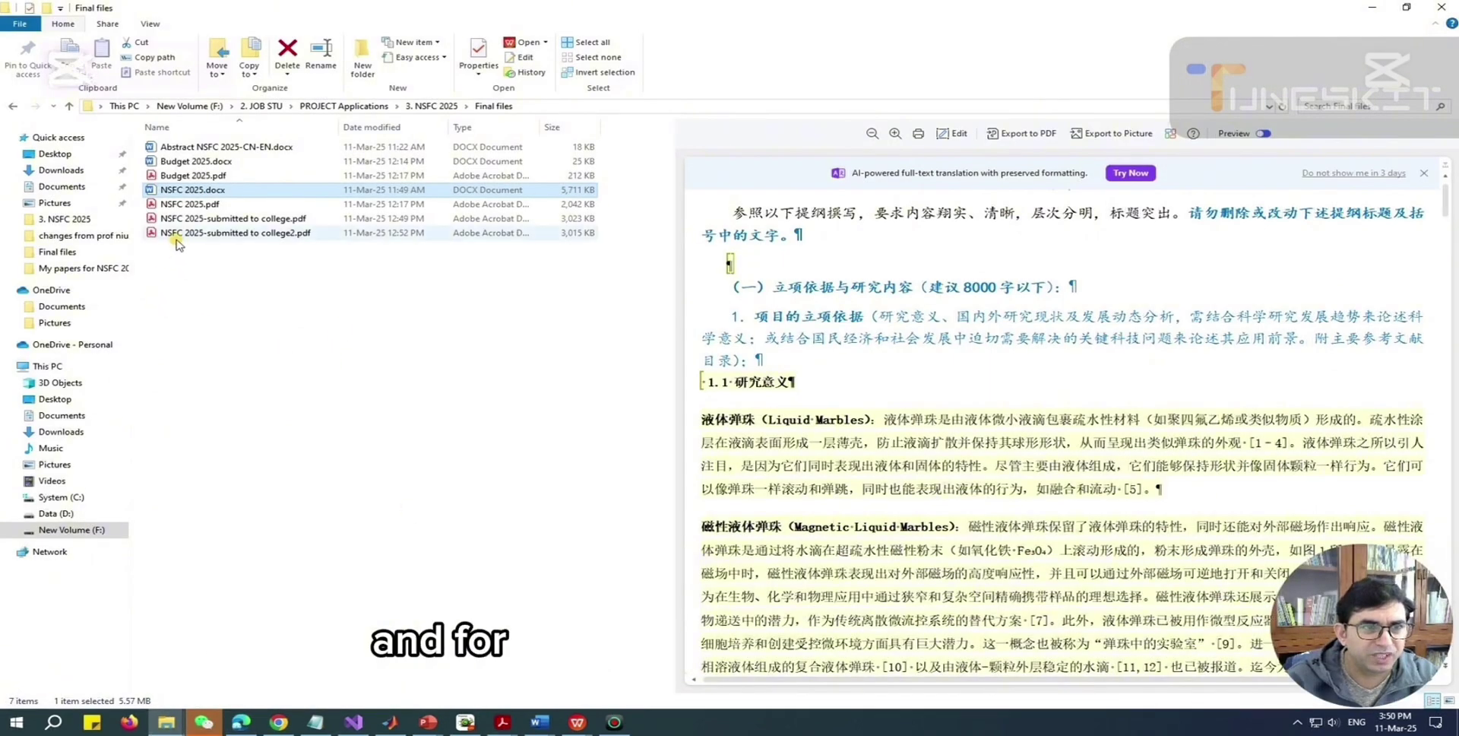
click(211, 236)
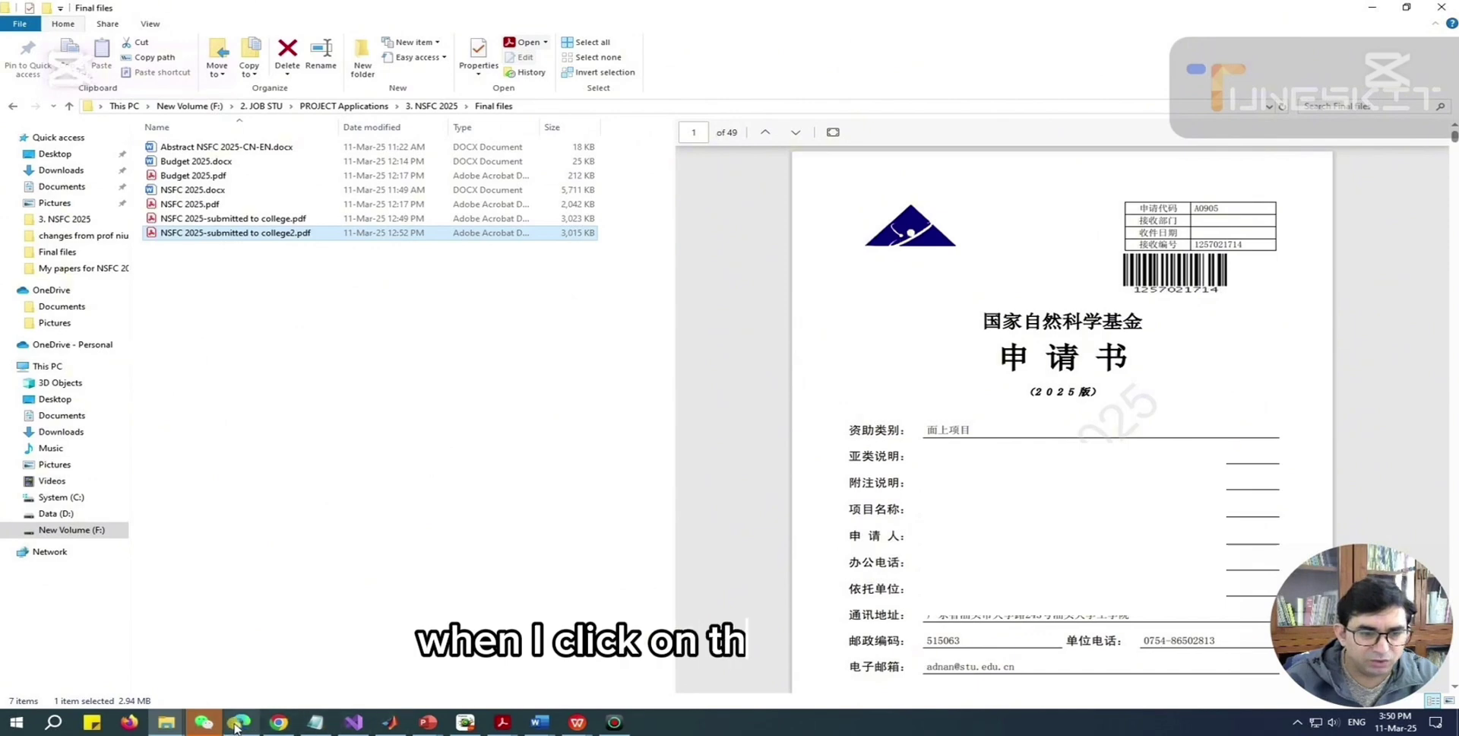
mouse_move(241, 722)
click(435, 676)
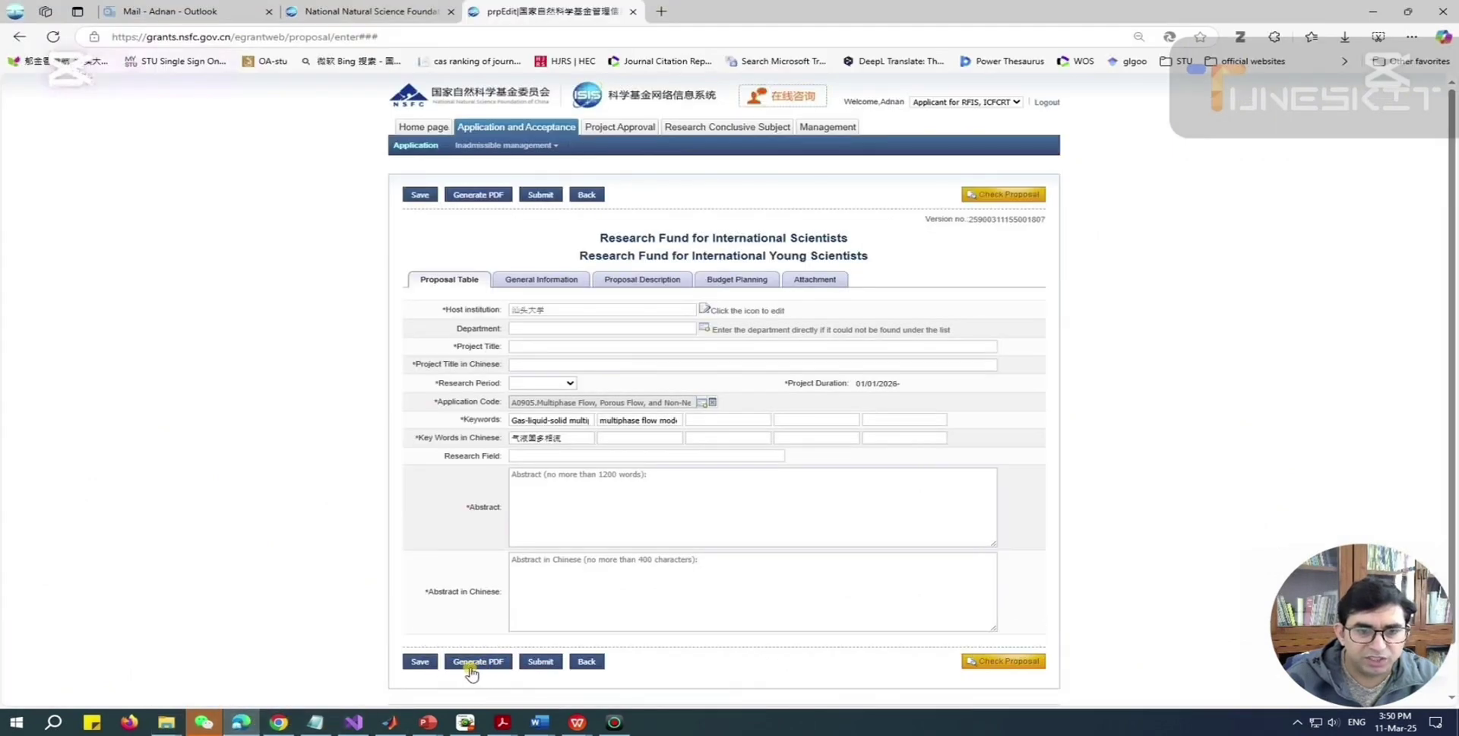
mouse_move(166, 722)
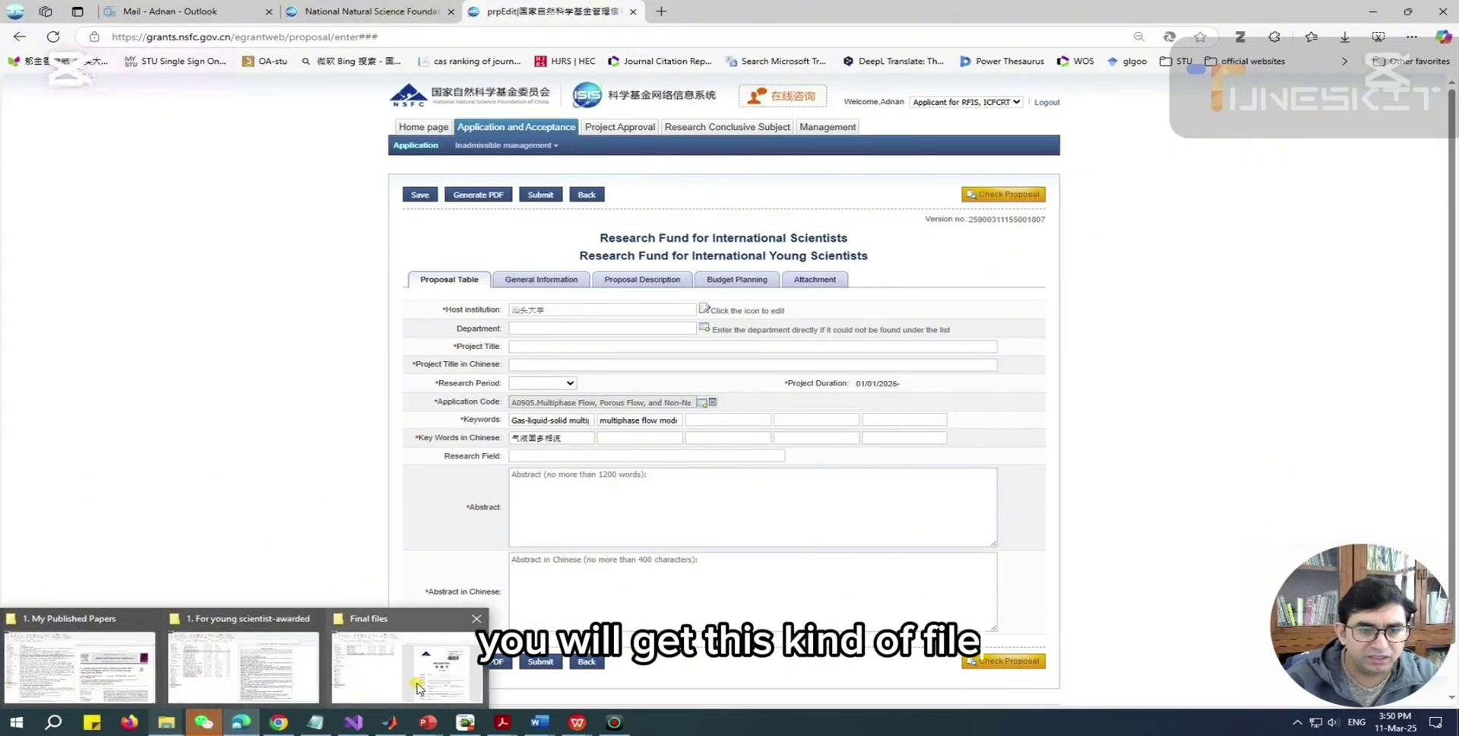
click(397, 660)
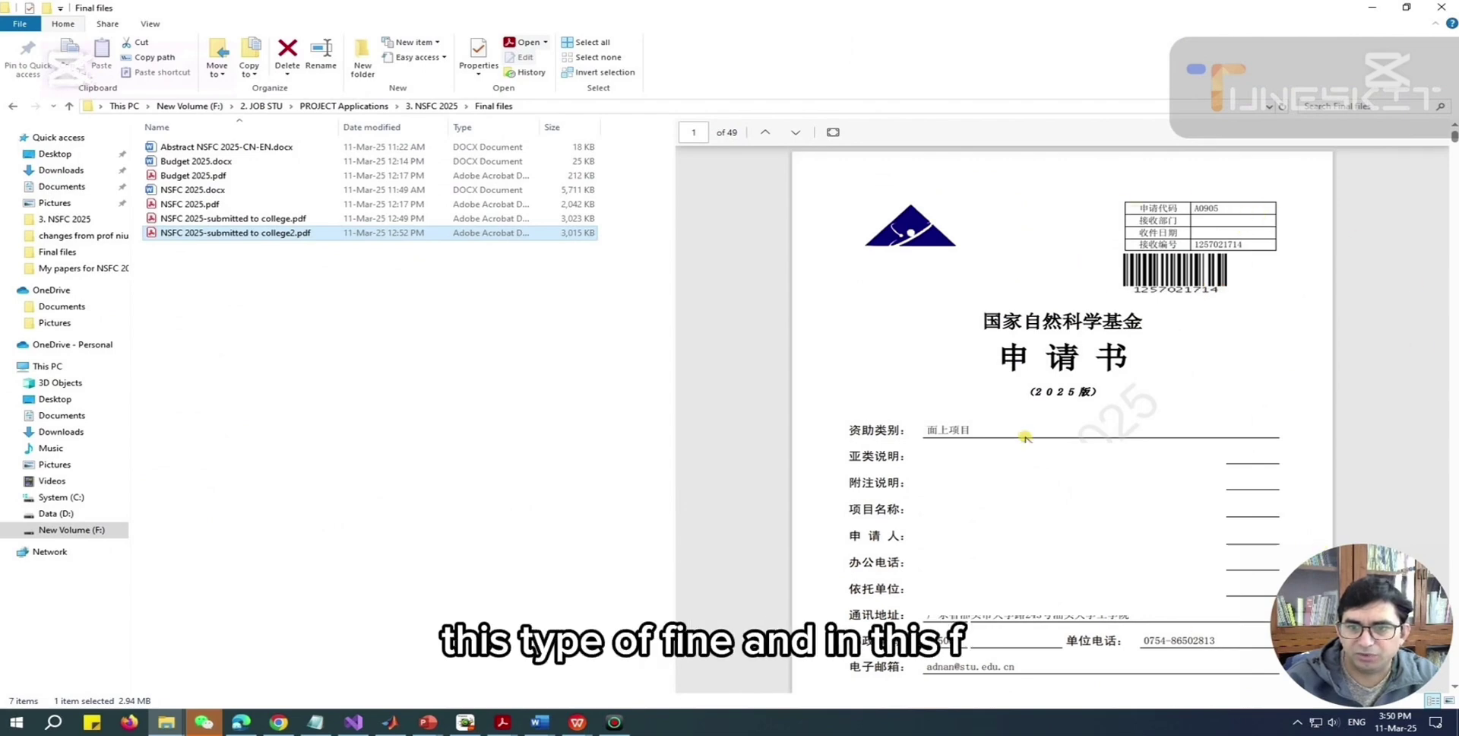
scroll(1000, 403, down, 3)
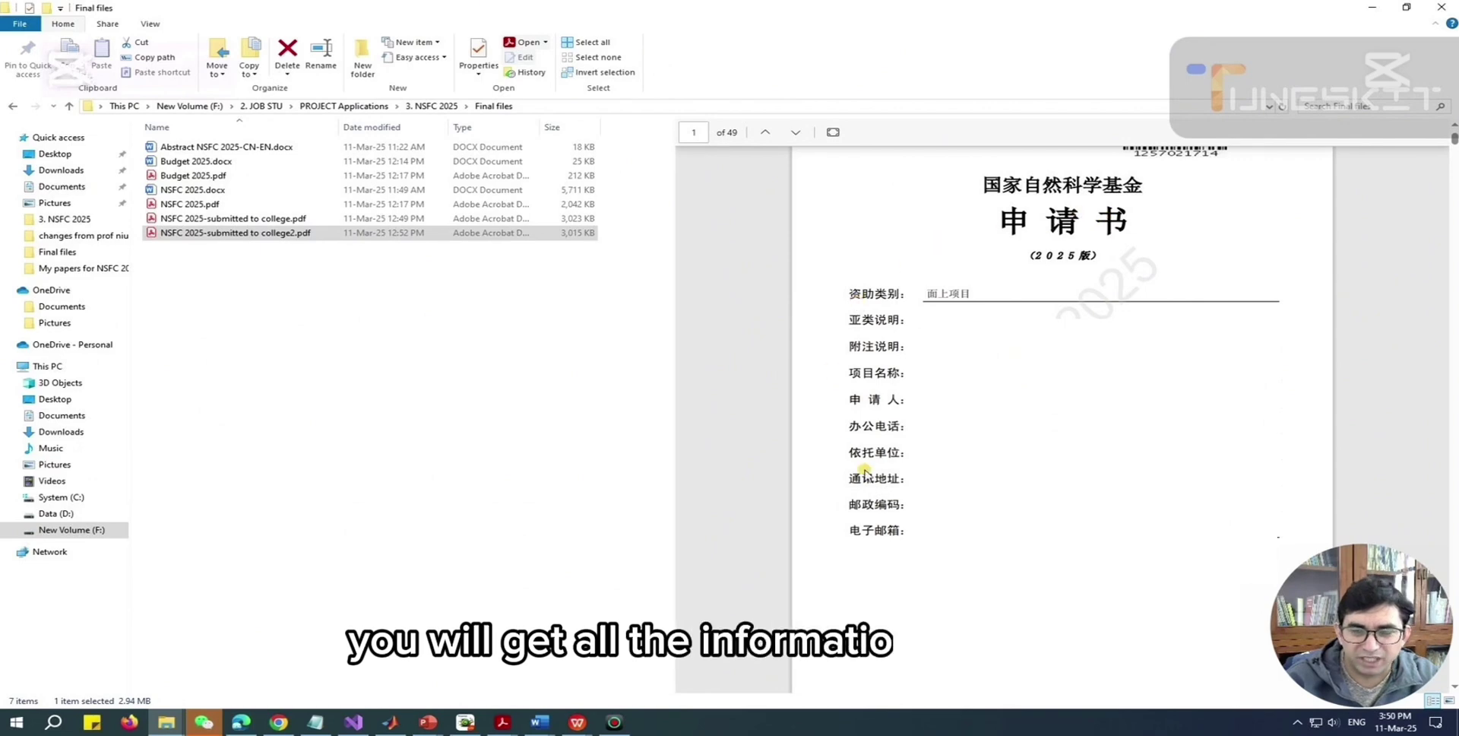
scroll(1062, 418, down, 15)
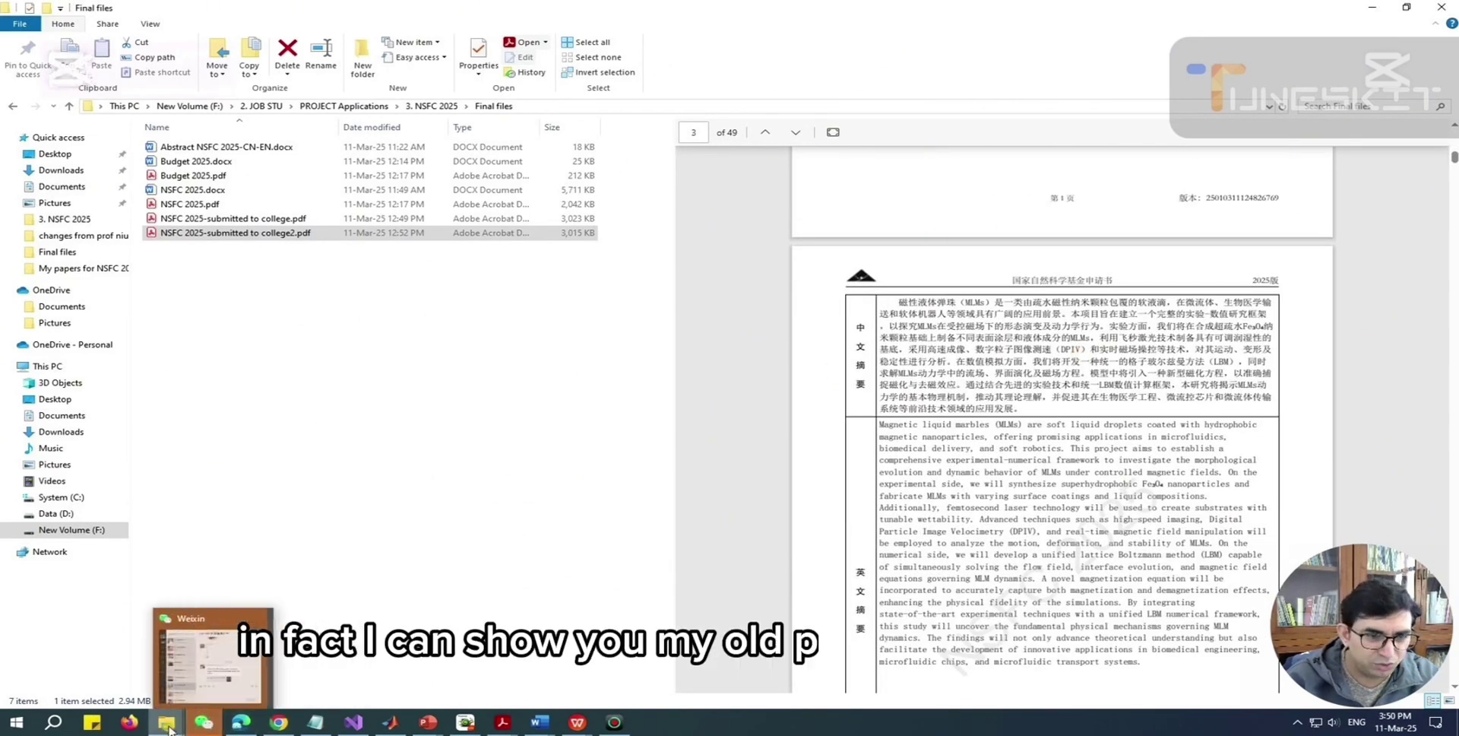
Step: Preview the 2021 Young Scientists proposal PDF in the 1. For young scientist-awarded folder and look through its cover page, keywords and budget table
mouse_move(166, 722)
click(231, 665)
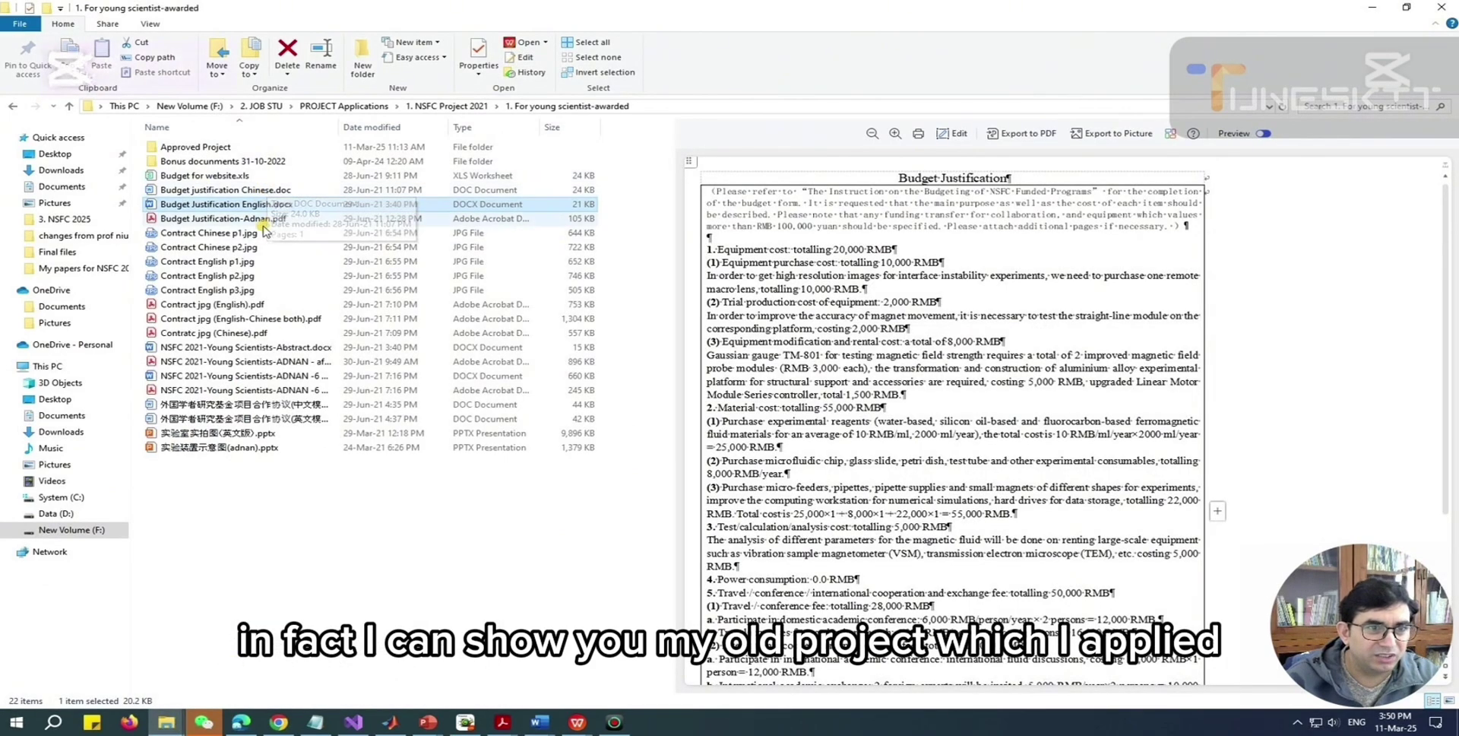
click(322, 349)
click(272, 362)
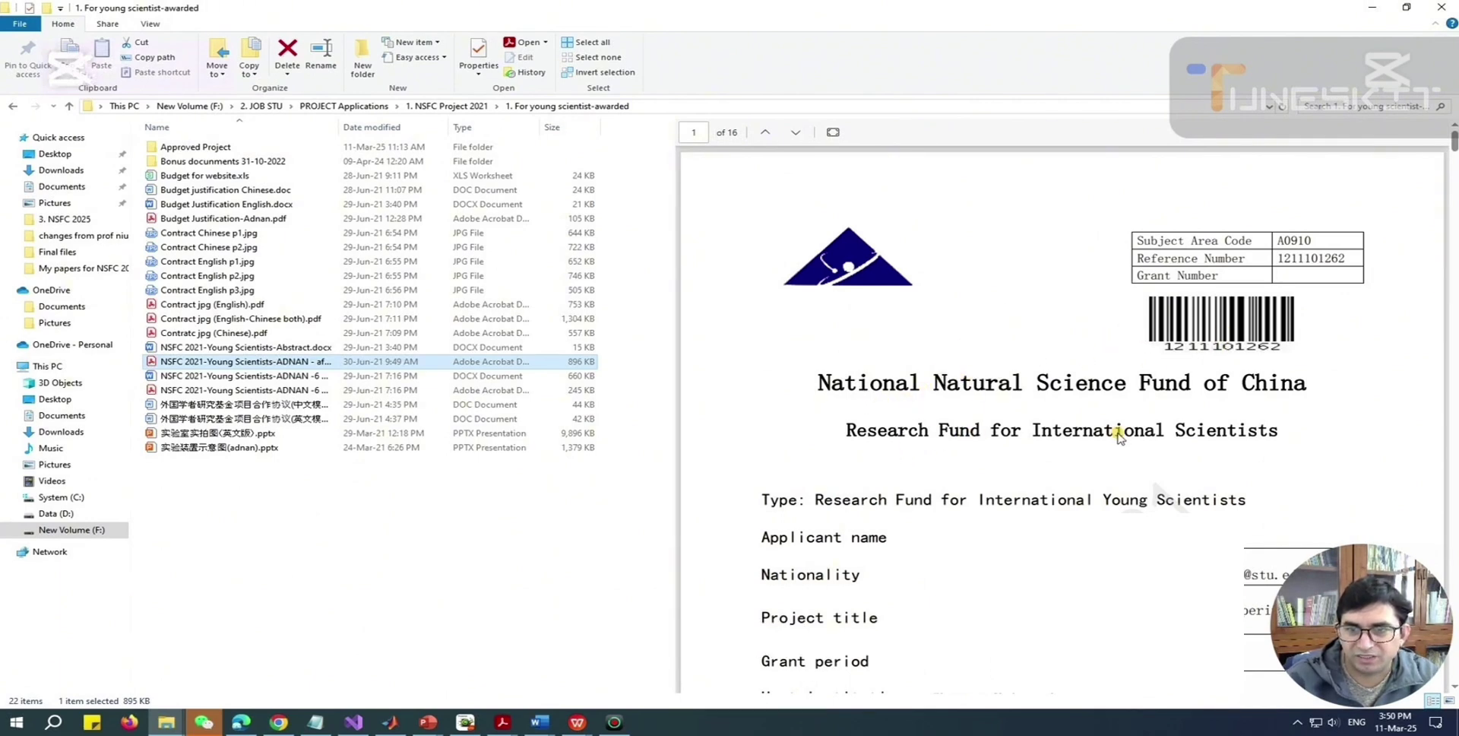
scroll(980, 440, down, 4)
scroll(1224, 409, down, 15)
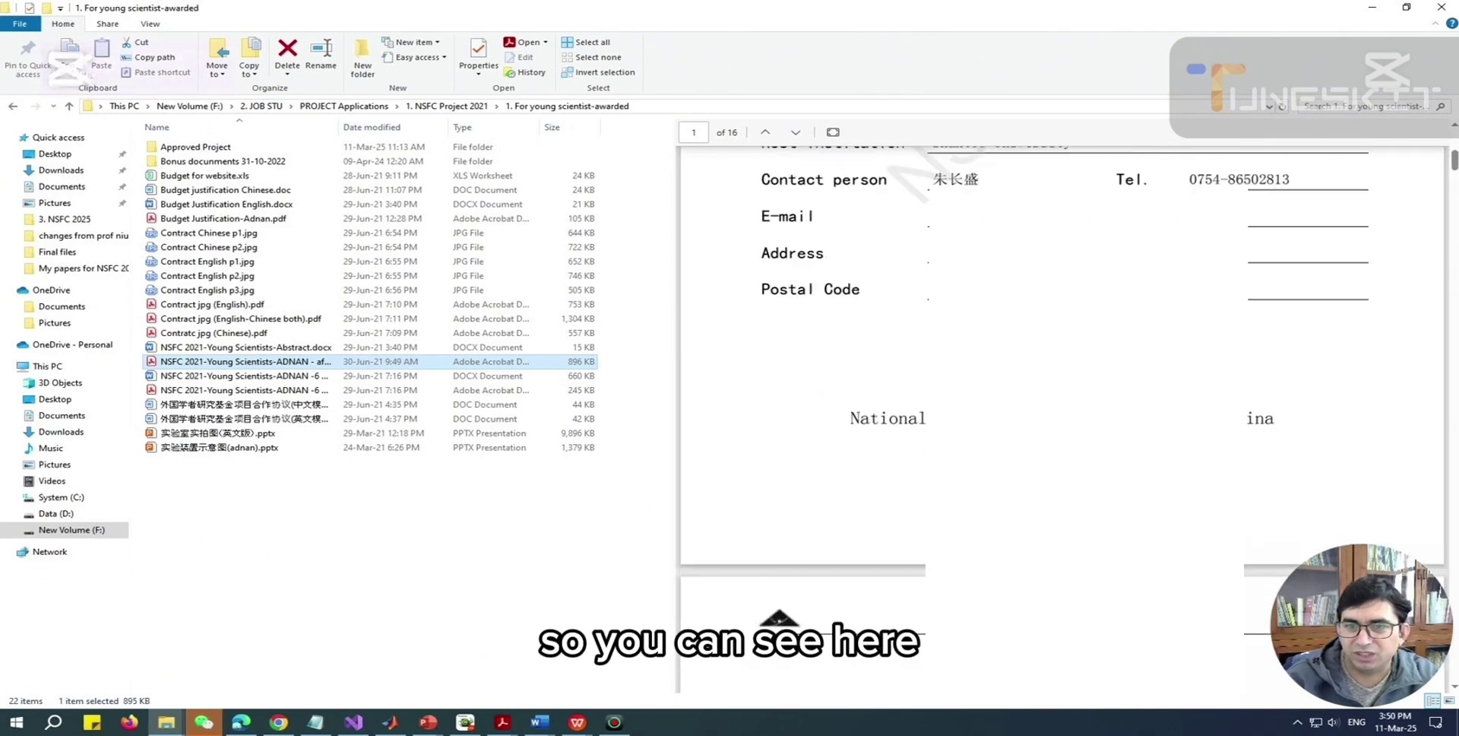
scroll(1223, 409, down, 10)
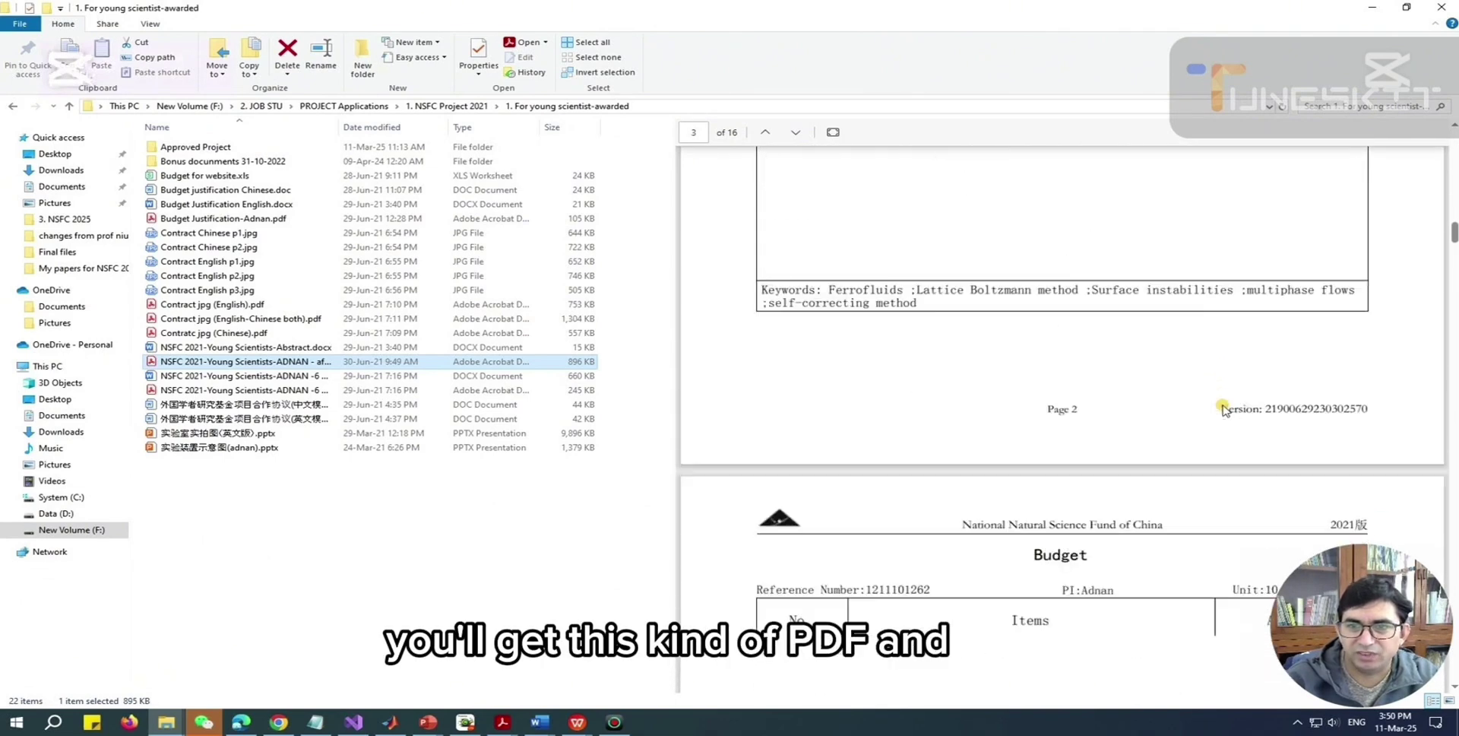
scroll(1081, 422, down, 2)
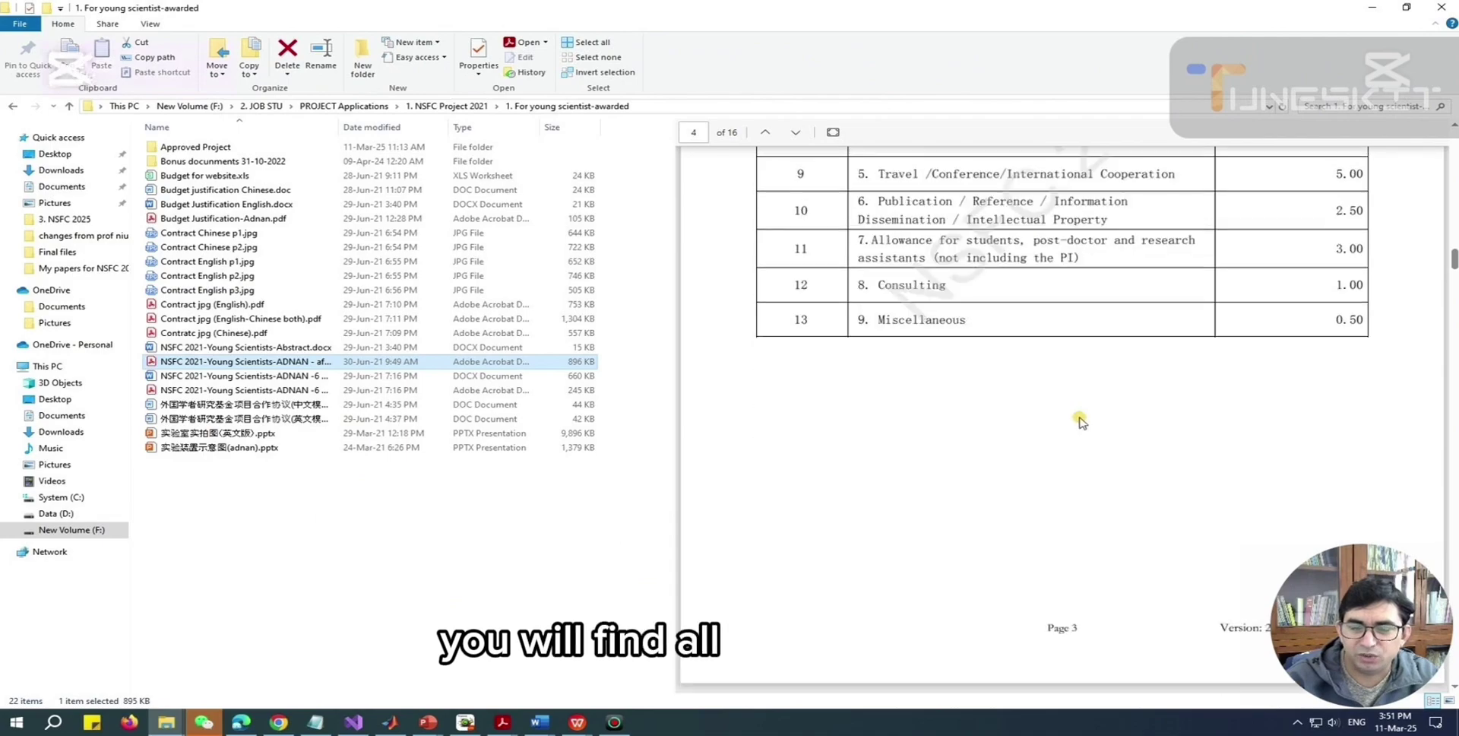
Step: Read through the example proposal's research description, other issues to be specified, education history and representative research achievements
scroll(1079, 416, down, 20)
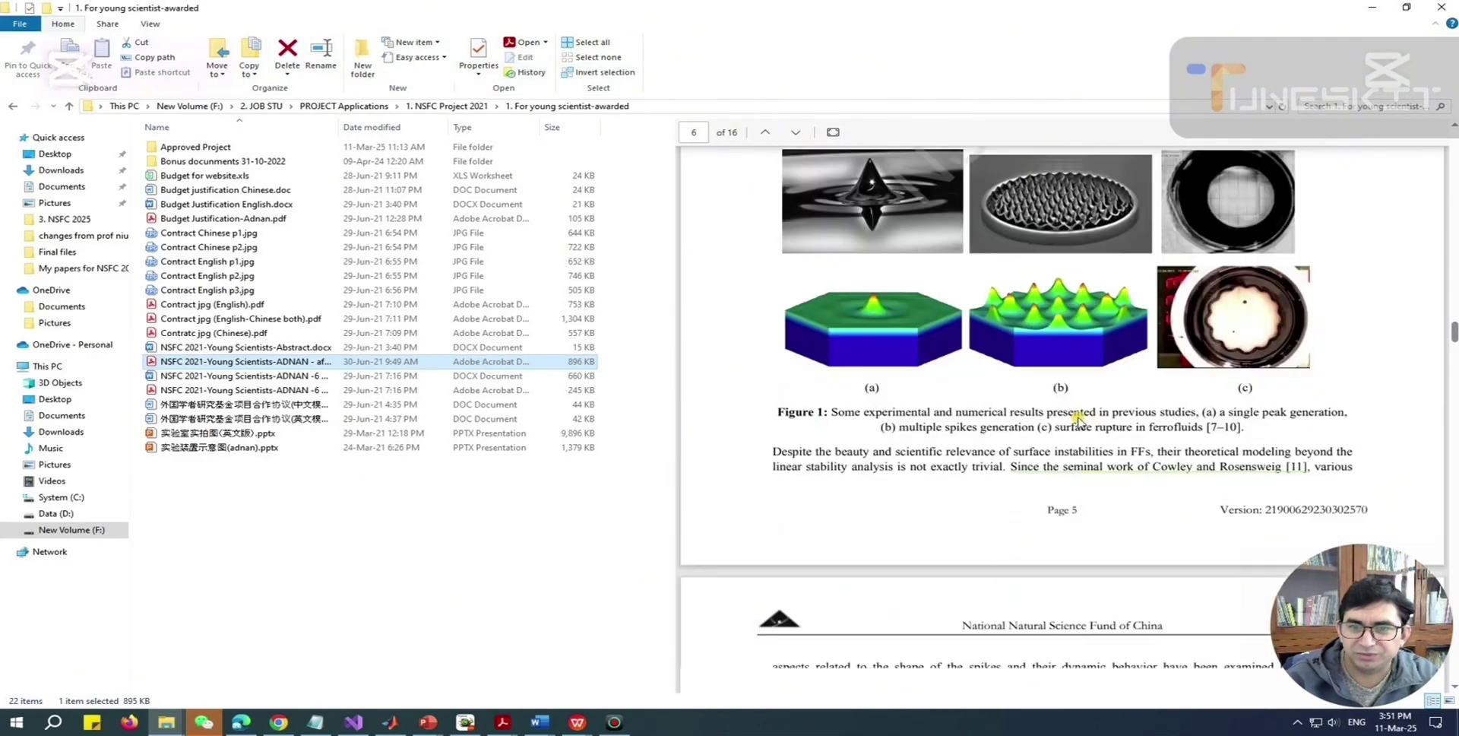
scroll(1079, 420, down, 20)
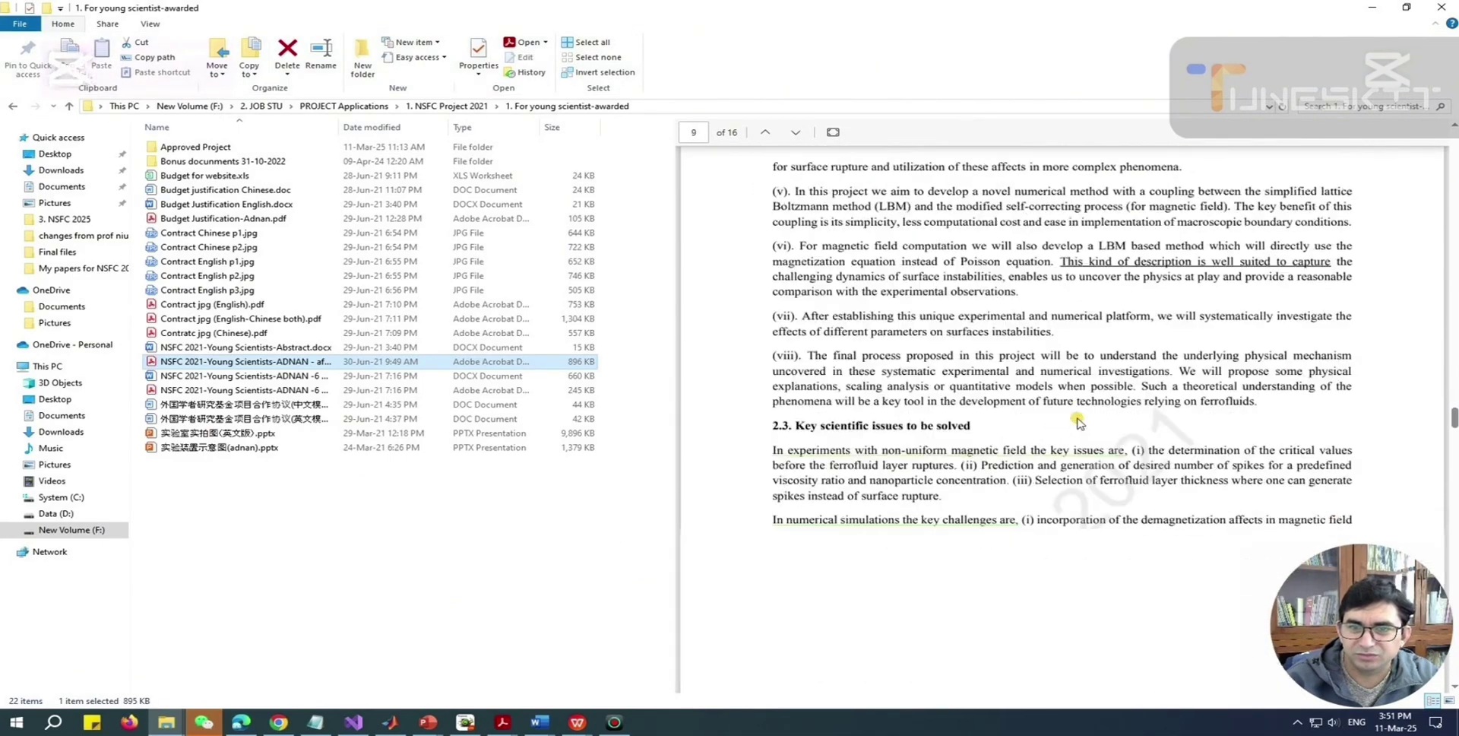
scroll(1081, 421, down, 20)
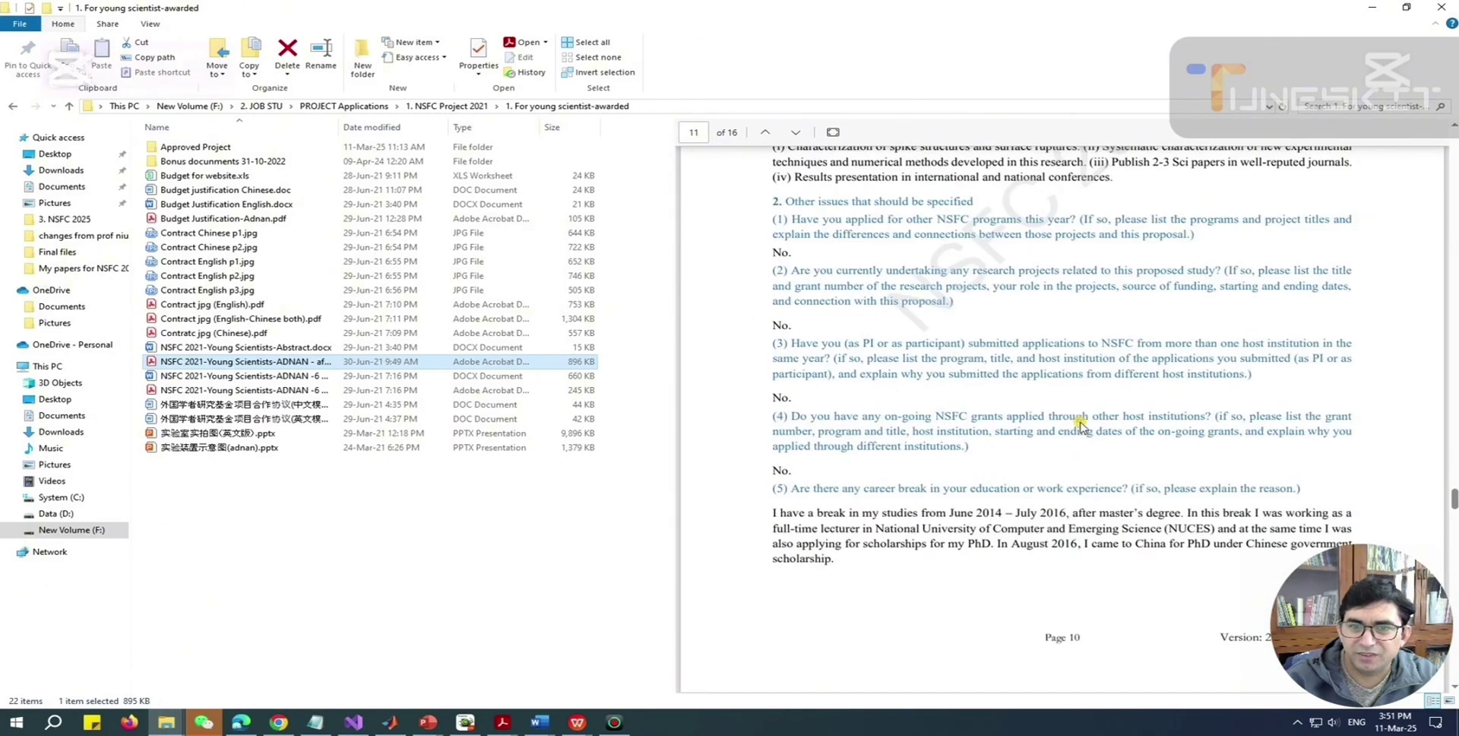
scroll(1079, 420, up, 9)
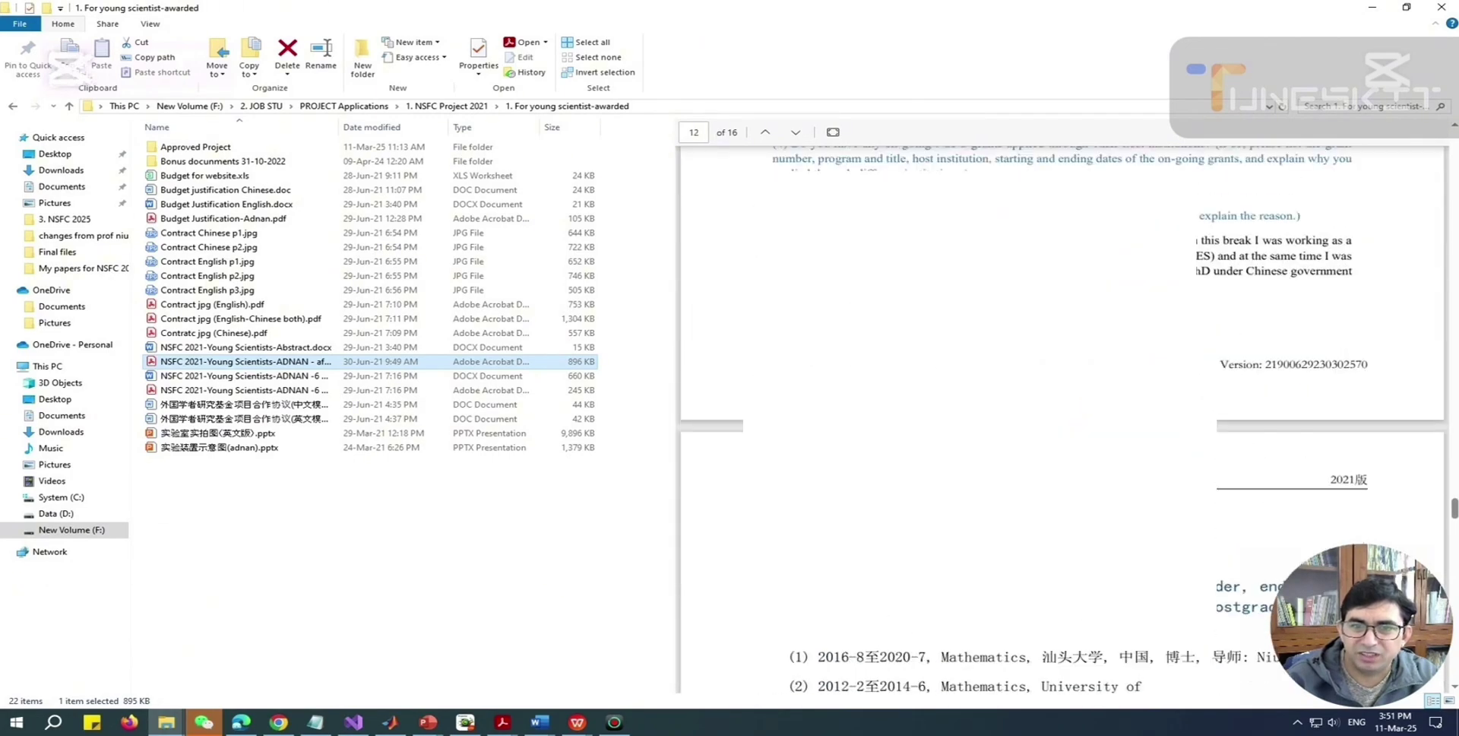
scroll(1079, 420, down, 3)
scroll(874, 384, down, 20)
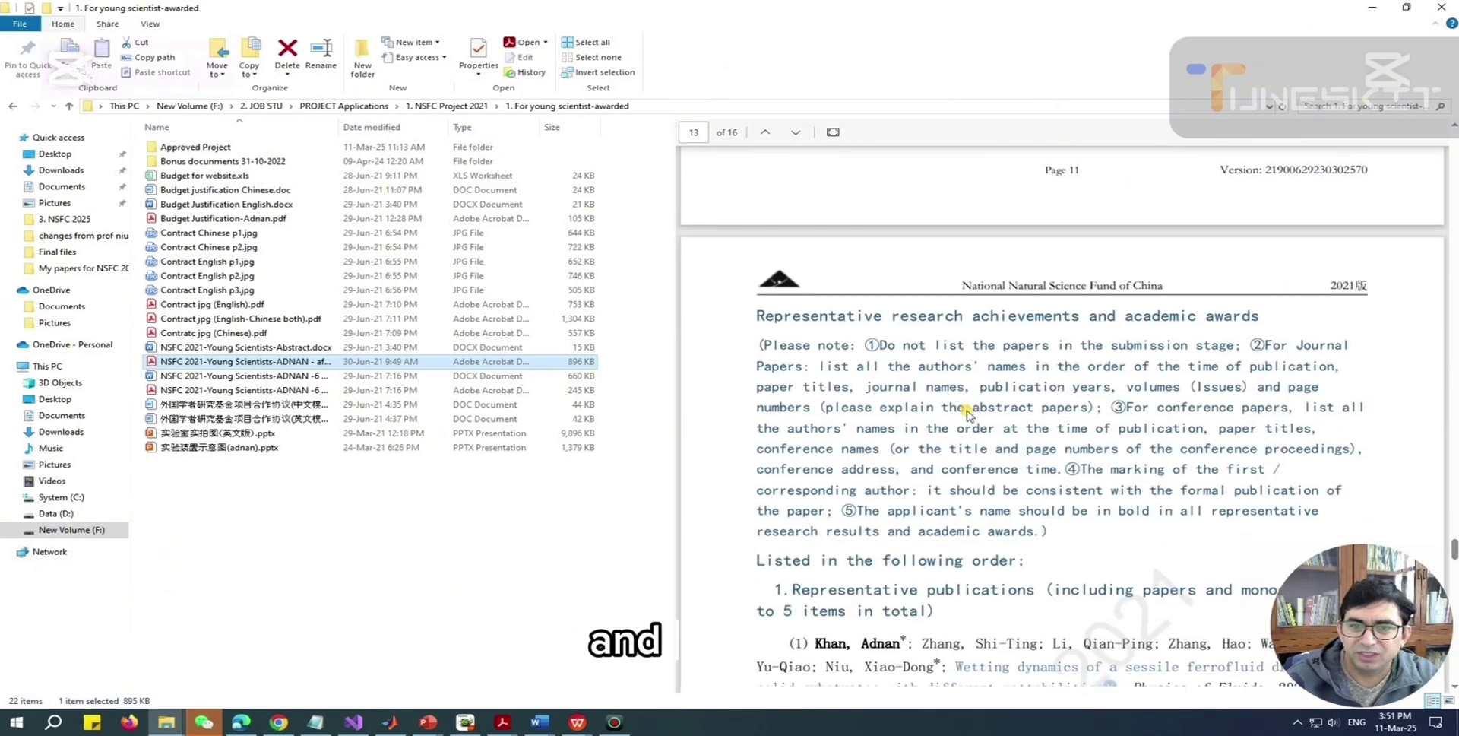
Step: Examine the example proposal's Attachment table for the file names, notes and attachment types of the manuscripts and agreement
scroll(988, 336, down, 4)
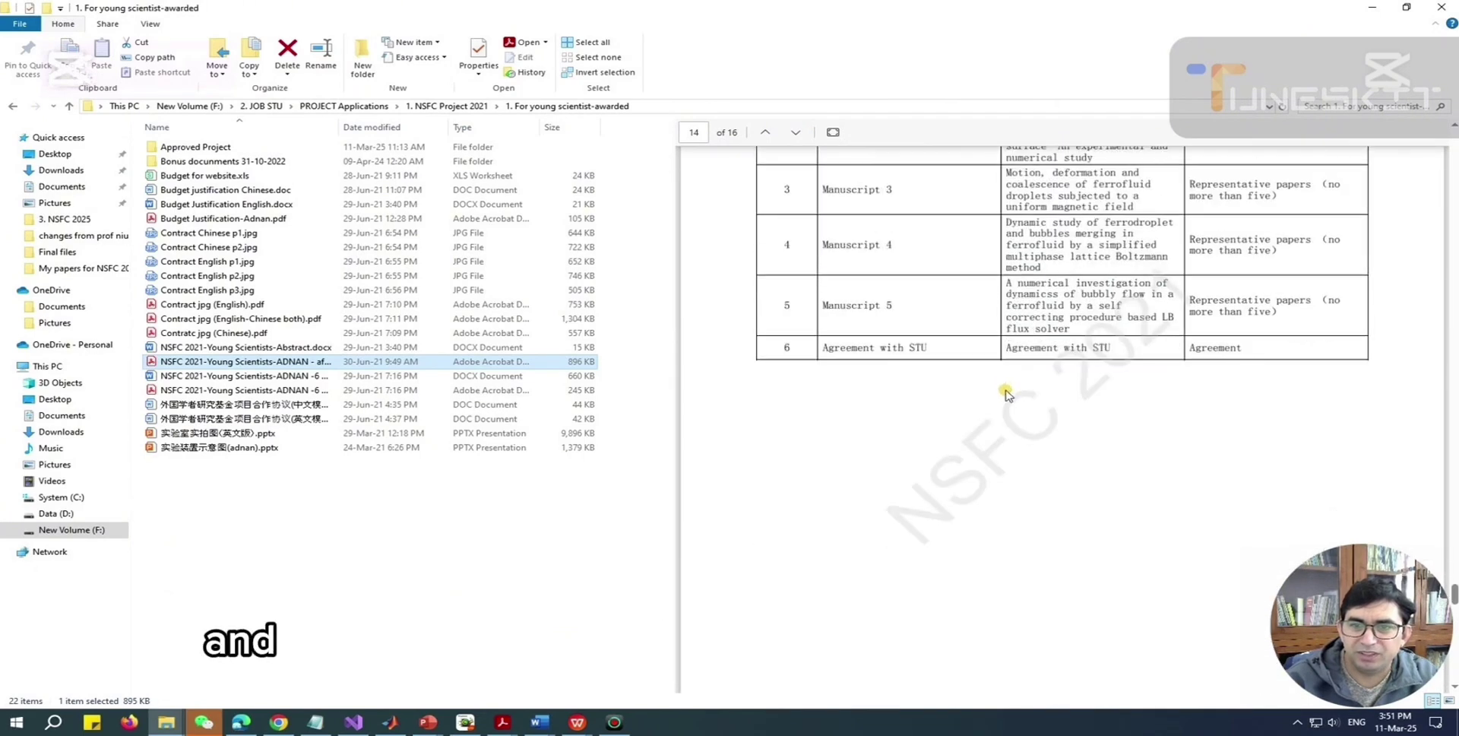
scroll(966, 348, up, 3)
scroll(985, 433, down, 5)
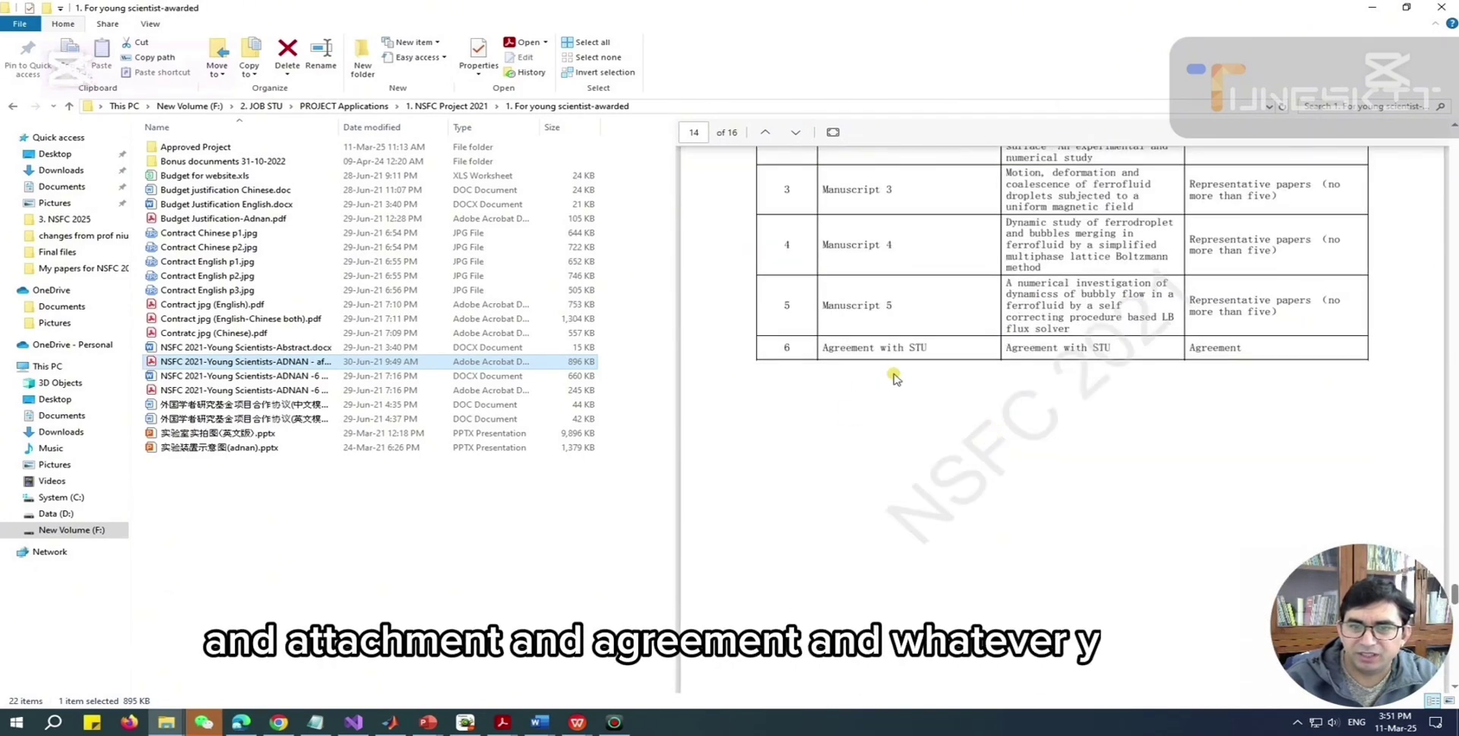
scroll(1018, 418, up, 9)
scroll(1022, 414, down, 6)
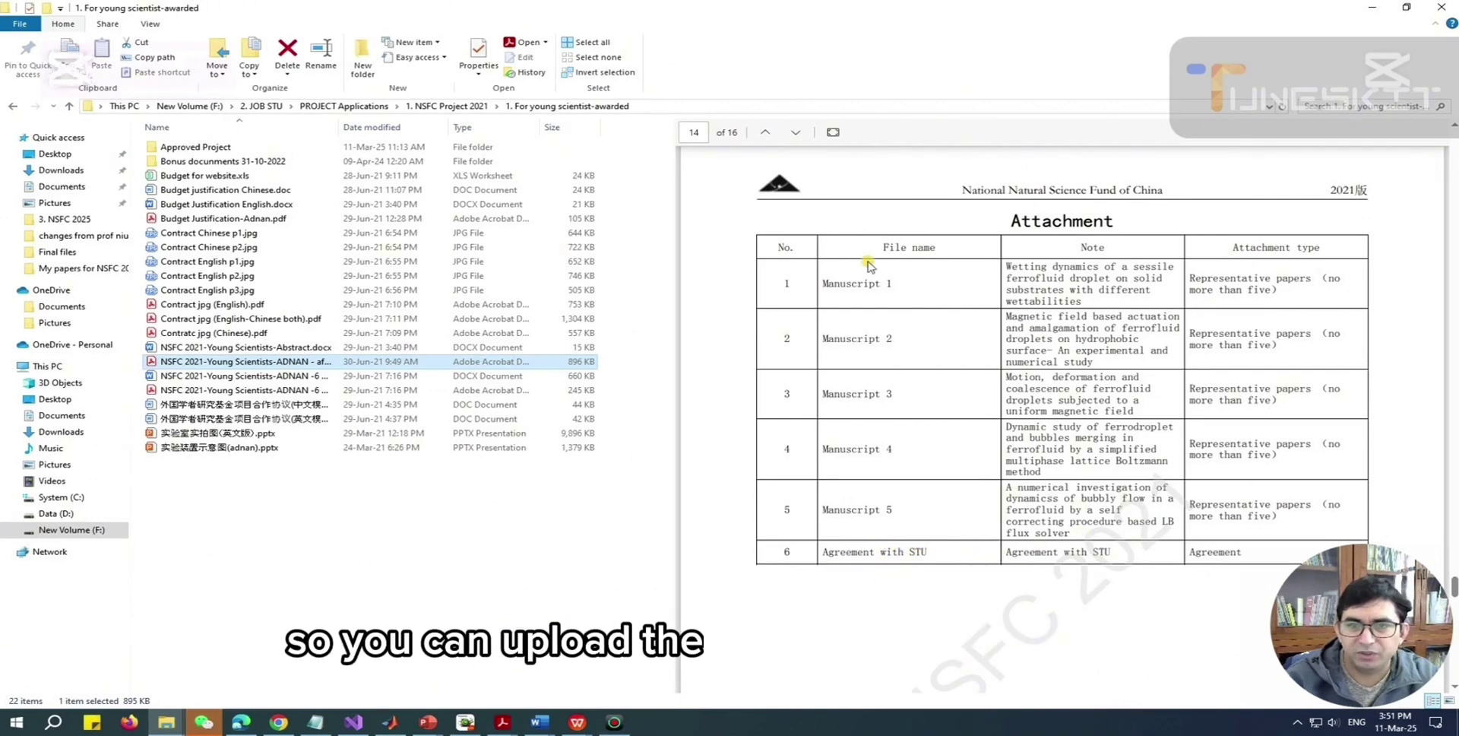
Step: Switch back to the online proposal form in Edge, save the proposal and close its browser tab
click(240, 721)
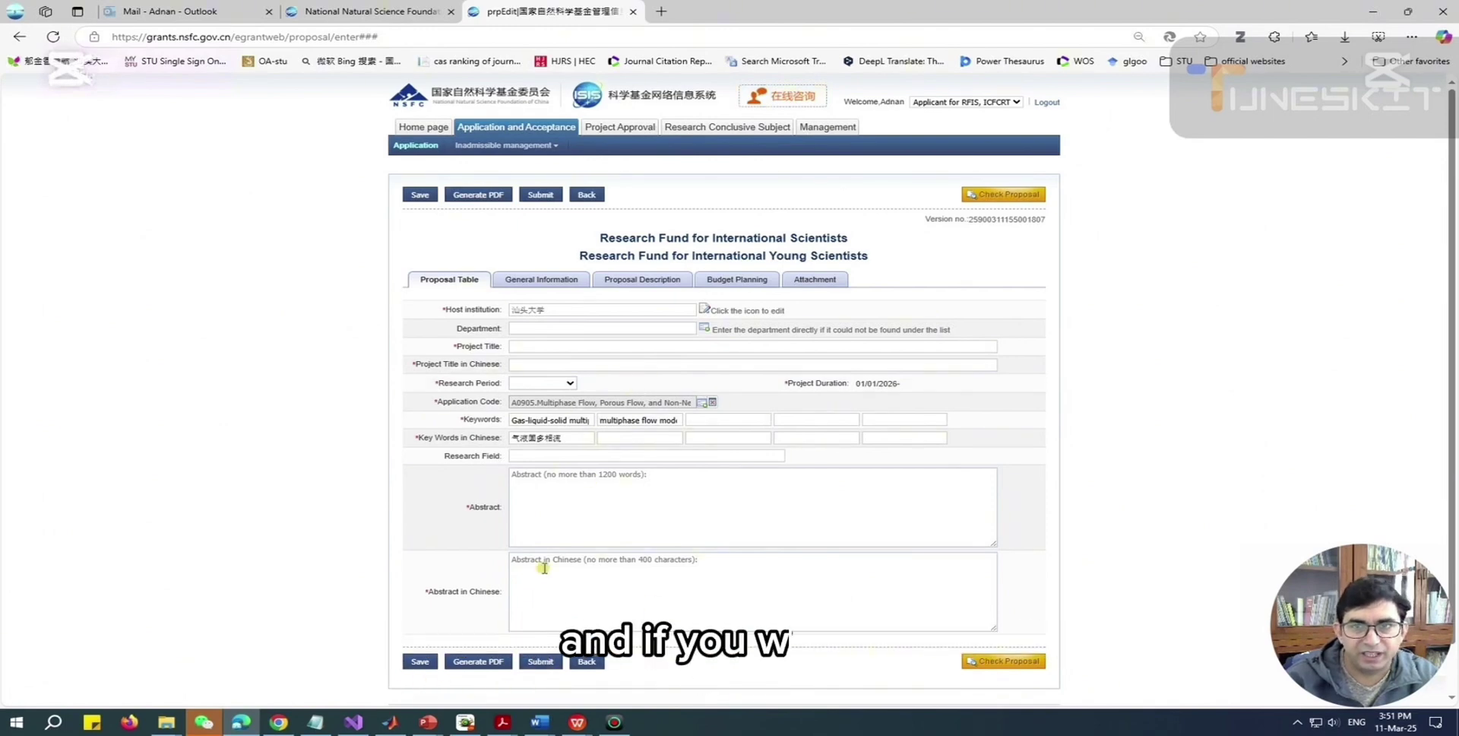
click(422, 662)
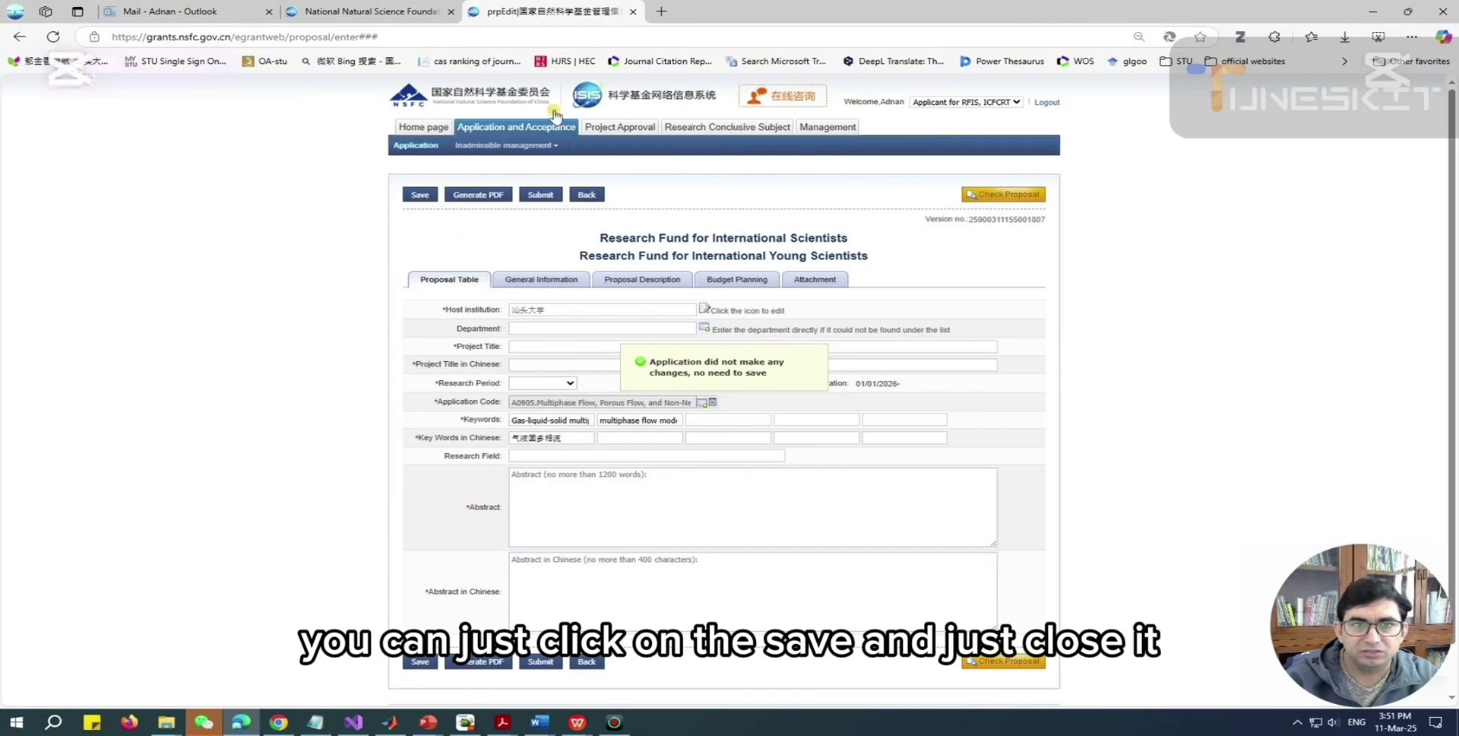
click(633, 11)
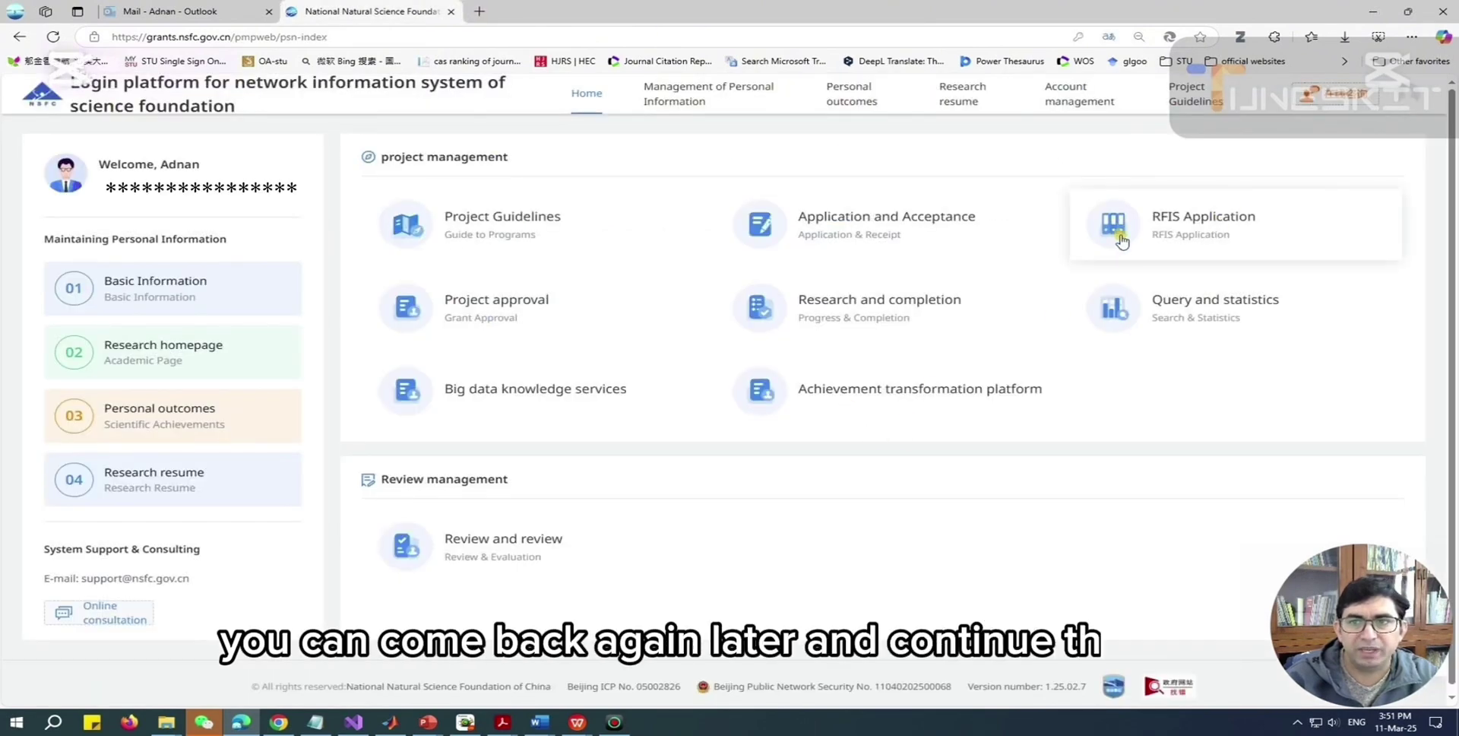